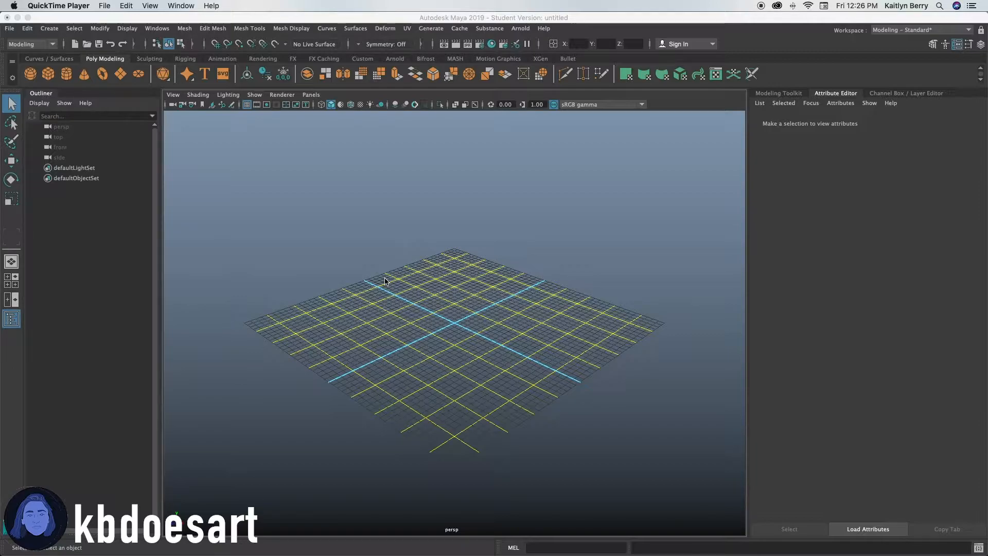
Switch the workspace to a single front orthographic viewport.
{"action": "left_click", "coordinate": [435, 219]}
{"action": "key", "text": "space"}
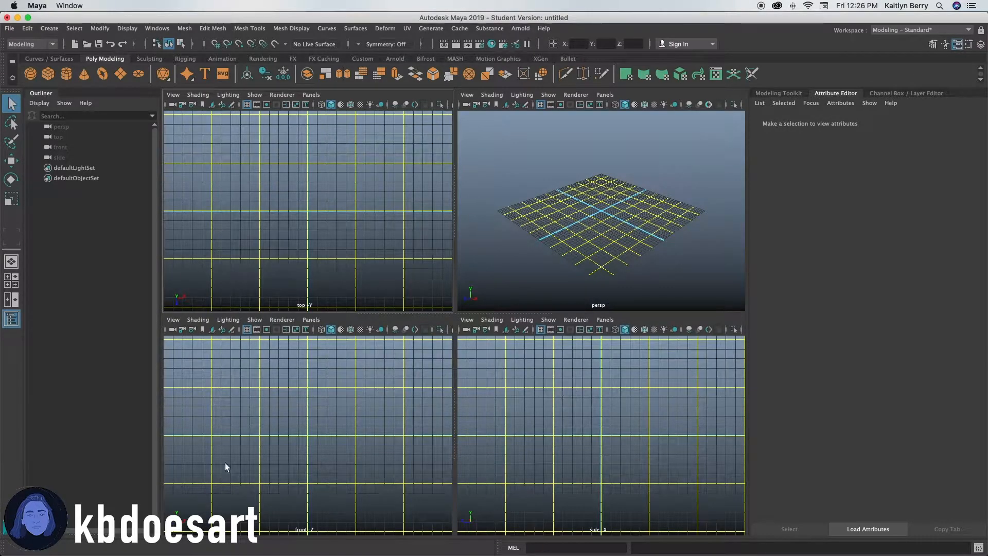
{"action": "key", "text": "space"}
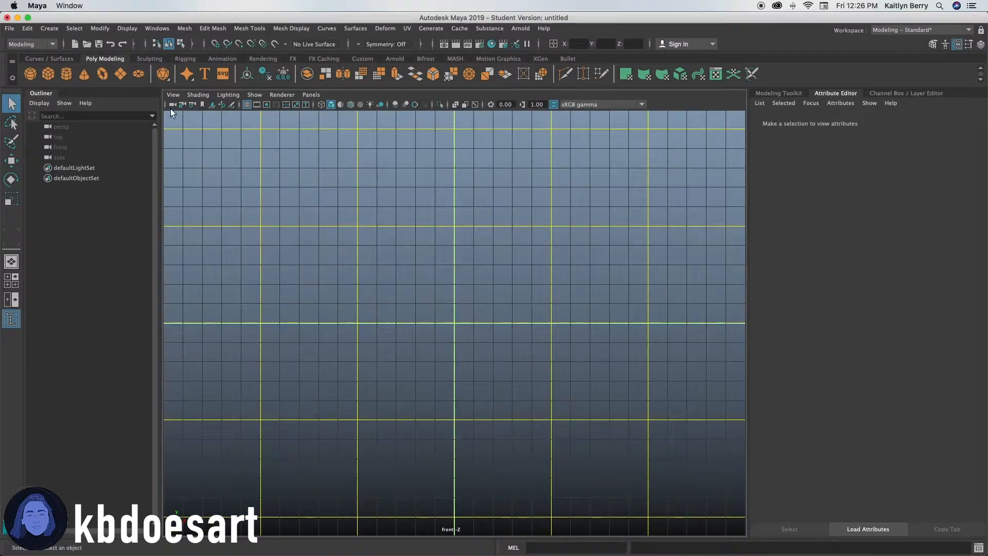
Import baymax.jpg from the Desktop as an image plane in the front view.
{"action": "left_click", "coordinate": [175, 96]}
{"action": "mouse_move", "coordinate": [288, 324]}
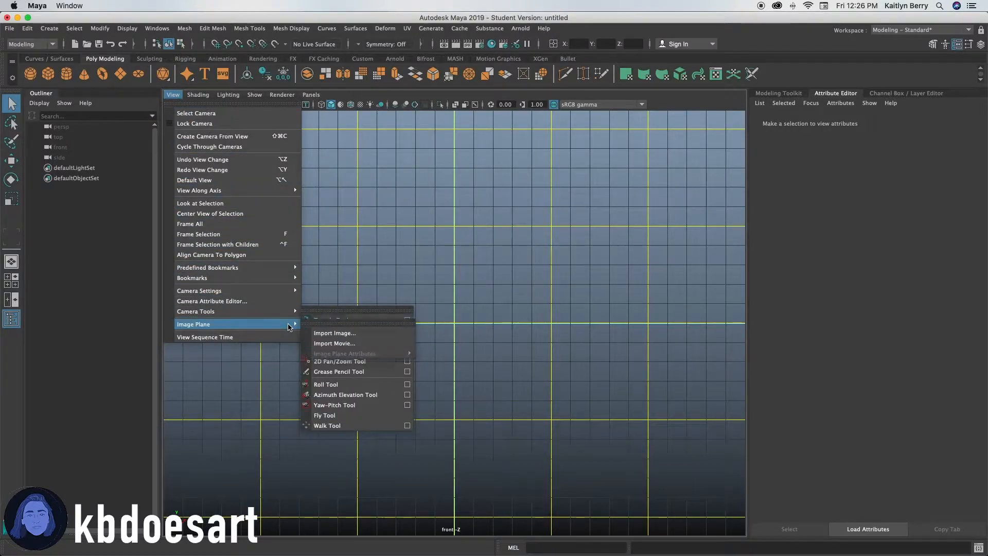
{"action": "left_click", "coordinate": [330, 333]}
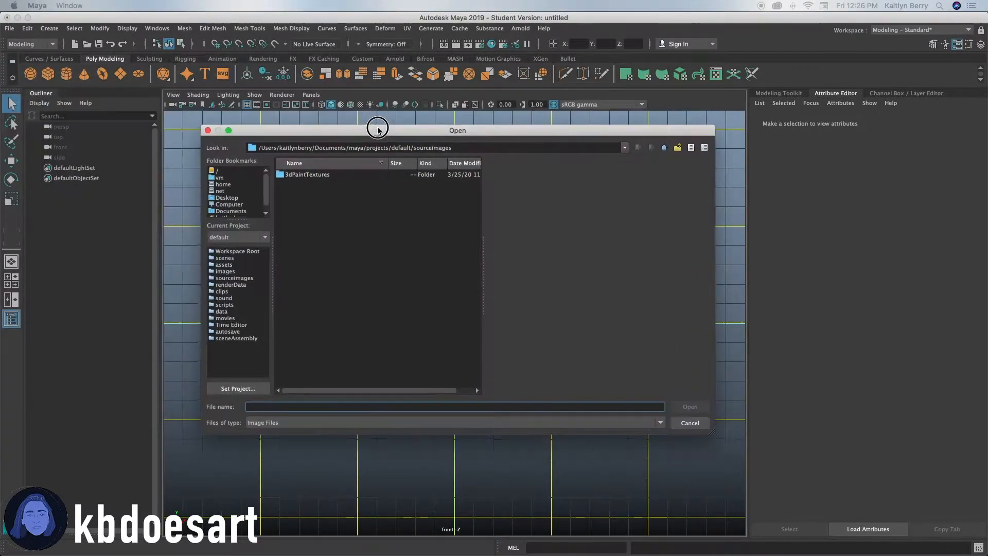
{"action": "left_click", "coordinate": [221, 192]}
{"action": "left_click", "coordinate": [319, 177]}
{"action": "double_click", "coordinate": [320, 177]}
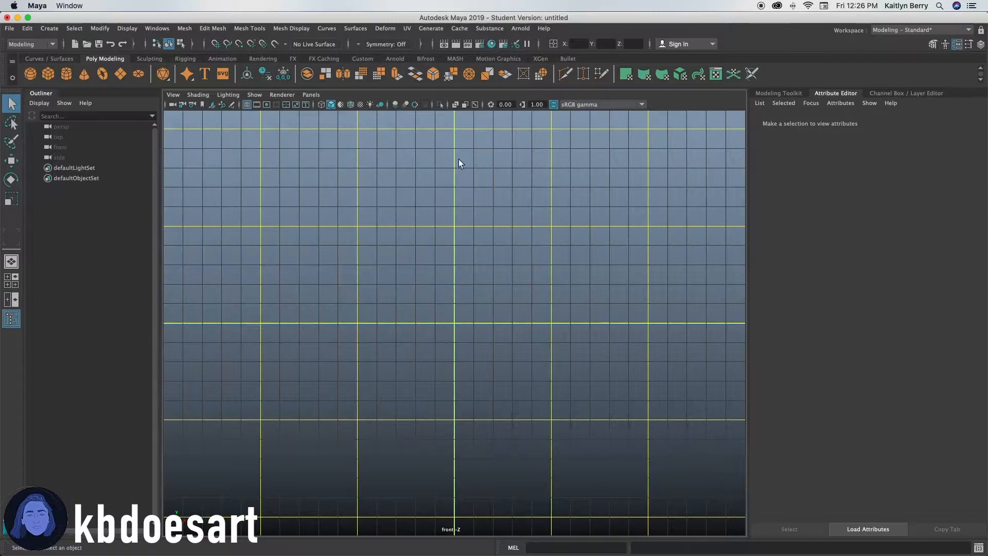
Reposition the image plane and set it to display only when looking through the front camera.
{"action": "scroll", "coordinate": [544, 326], "scroll_direction": "down", "scroll_amount": 5}
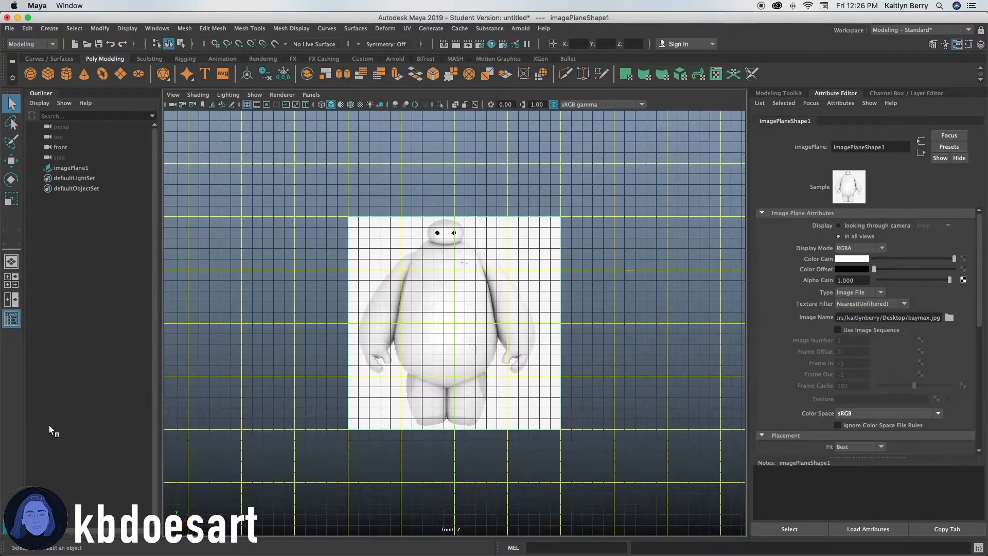
{"action": "key", "text": "w"}
{"action": "left_click_drag", "start_coordinate": [455, 291], "coordinate": [472, 195]}
{"action": "middle_click_drag", "start_coordinate": [488, 227], "coordinate": [491, 333], "text": "alt"}
{"action": "left_click", "coordinate": [490, 332]}
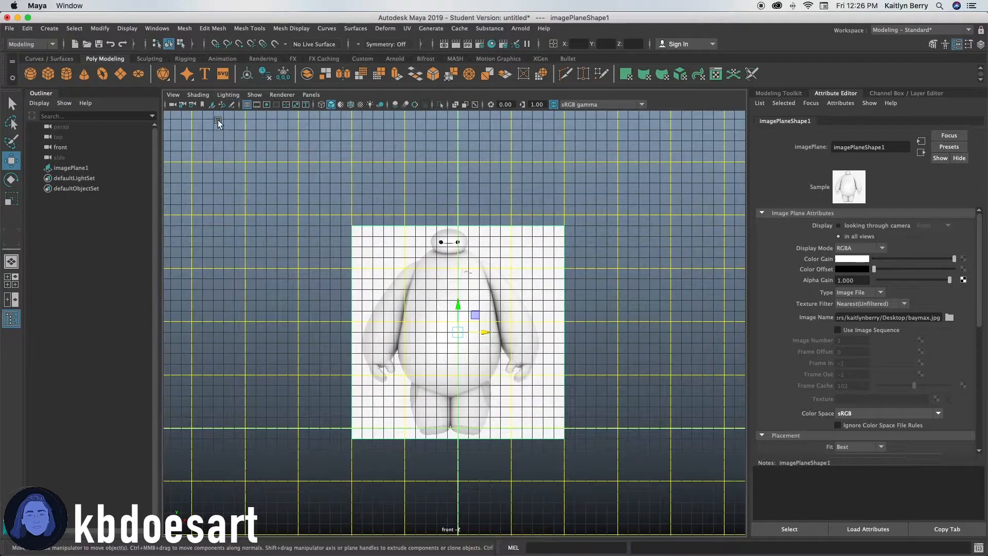
{"action": "left_click", "coordinate": [863, 226]}
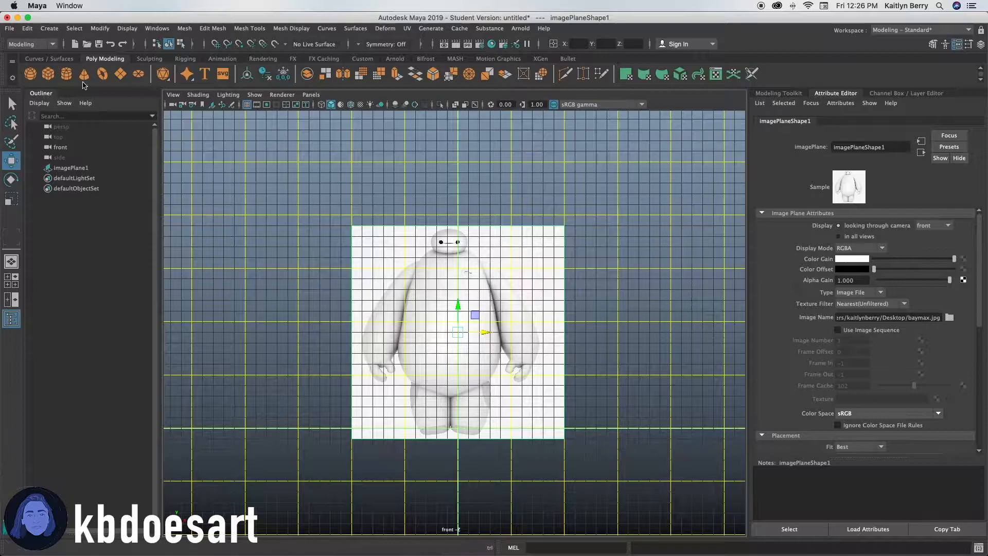
Create a polygon sphere and move it up onto the character's torso in the reference.
{"action": "left_click", "coordinate": [27, 74]}
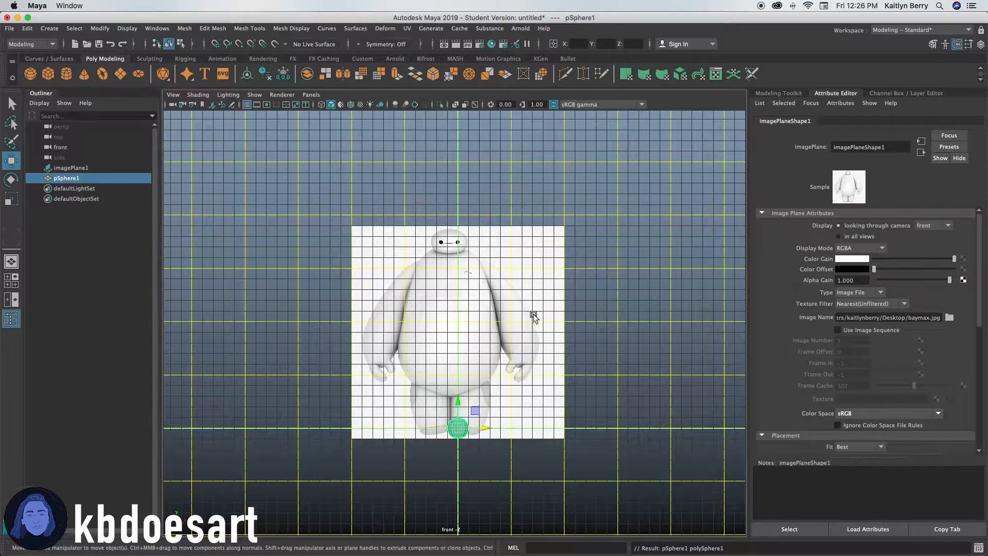
{"action": "scroll", "coordinate": [578, 315], "scroll_direction": "up", "scroll_amount": 3}
{"action": "scroll", "coordinate": [579, 315], "scroll_direction": "up", "scroll_amount": 3}
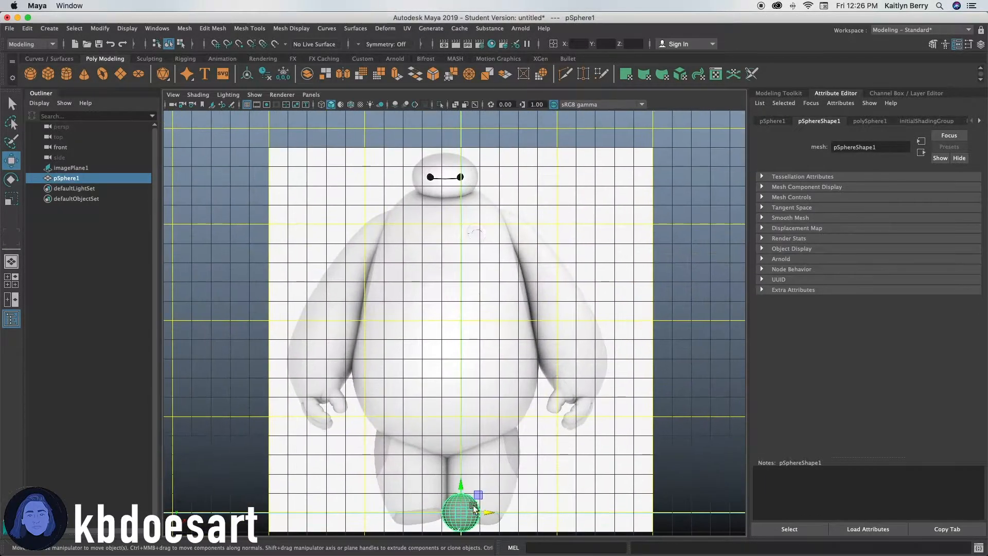
{"action": "scroll", "coordinate": [491, 417], "scroll_direction": "down", "scroll_amount": 1}
{"action": "scroll", "coordinate": [557, 441], "scroll_direction": "down", "scroll_amount": 1}
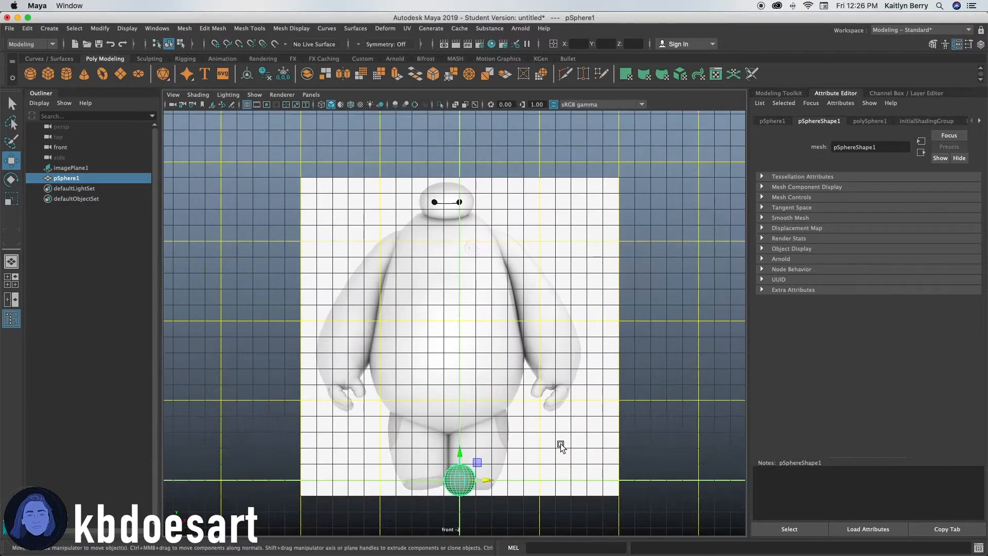
{"action": "middle_click_drag", "start_coordinate": [511, 405], "coordinate": [512, 405], "text": "alt"}
{"action": "left_click_drag", "start_coordinate": [483, 446], "coordinate": [535, 289]}
Scale the sphere into a tall egg shape covering the character's torso.
{"action": "key", "text": "r"}
{"action": "left_click", "coordinate": [546, 308]}
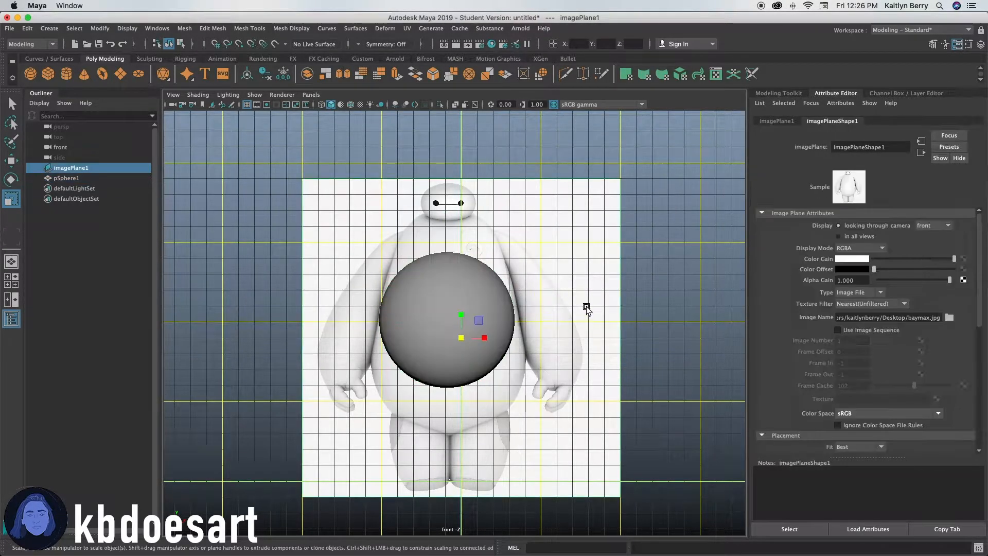
{"action": "key", "text": "q"}
{"action": "key", "text": "w"}
{"action": "key", "text": "q"}
{"action": "key", "text": "w"}
{"action": "left_click_drag", "start_coordinate": [489, 337], "coordinate": [486, 339]}
{"action": "left_click", "coordinate": [123, 178]}
{"action": "left_click", "coordinate": [491, 353]}
{"action": "key", "text": "r"}
{"action": "left_click_drag", "start_coordinate": [448, 318], "coordinate": [449, 286]}
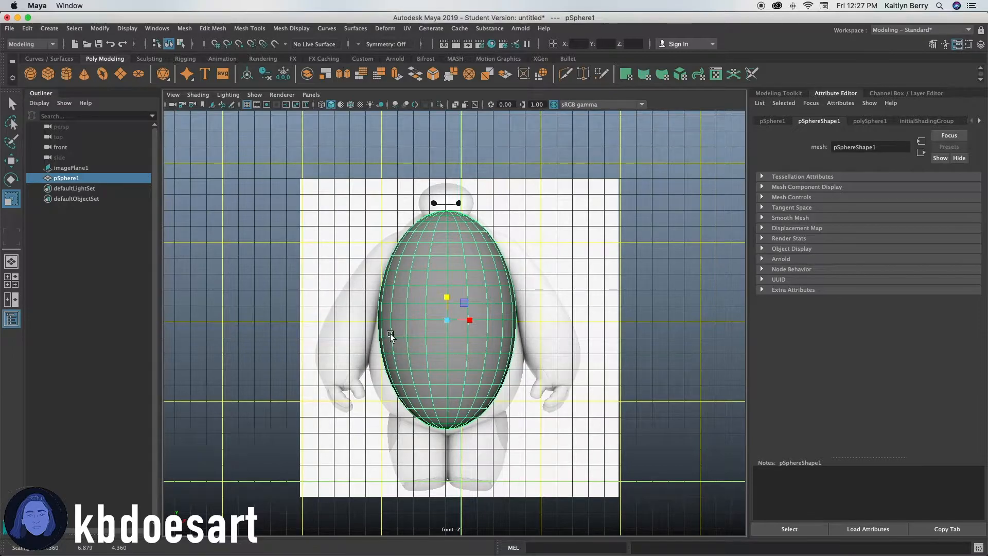
{"action": "right_click_drag", "start_coordinate": [432, 324], "coordinate": [431, 246]}
Select the lower vertex rows one by one and scale them to widen and round the bottom of the torso.
{"action": "right_click_drag", "start_coordinate": [427, 288], "coordinate": [395, 260]}
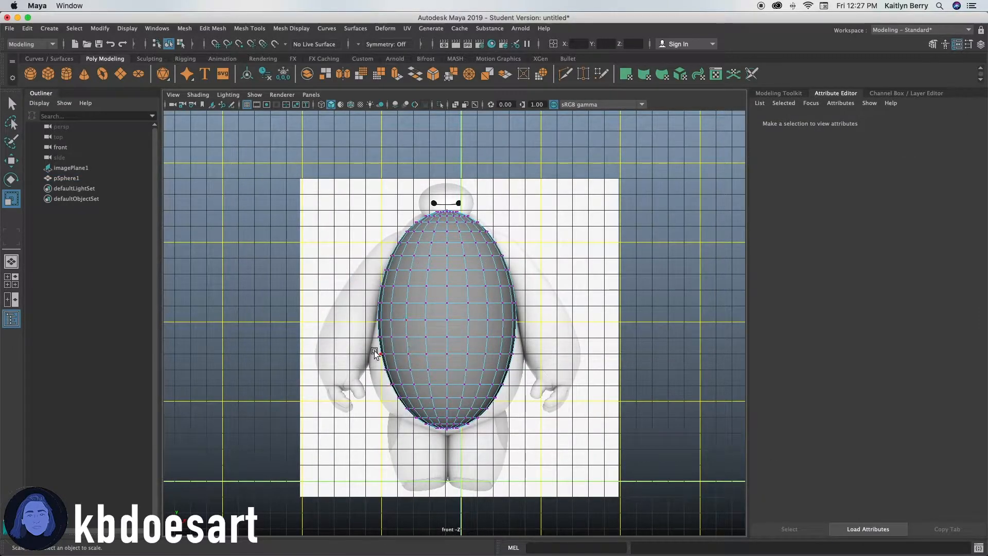
{"action": "left_click_drag", "start_coordinate": [338, 335], "coordinate": [596, 480]}
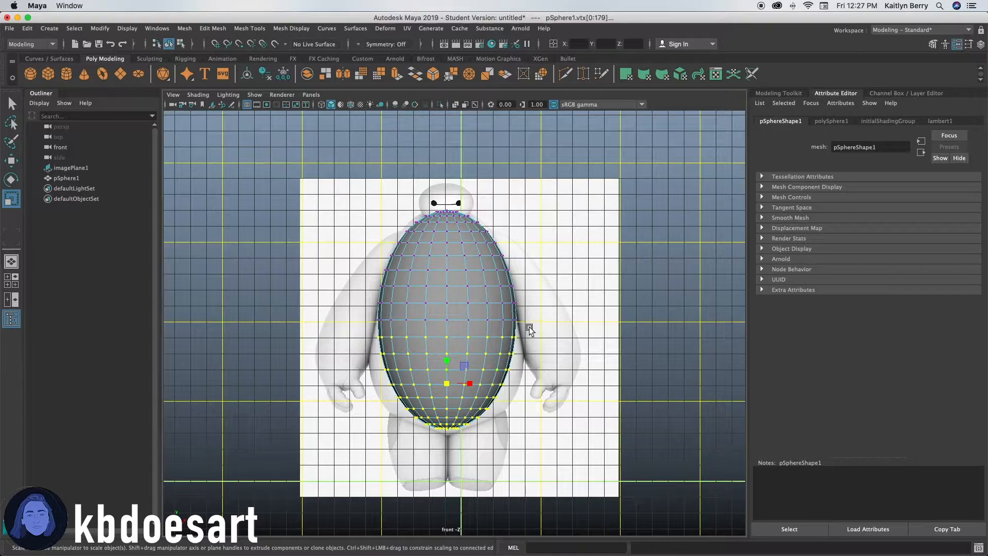
{"action": "left_click_drag", "start_coordinate": [447, 362], "coordinate": [448, 357]}
{"action": "left_click_drag", "start_coordinate": [347, 344], "coordinate": [524, 439]}
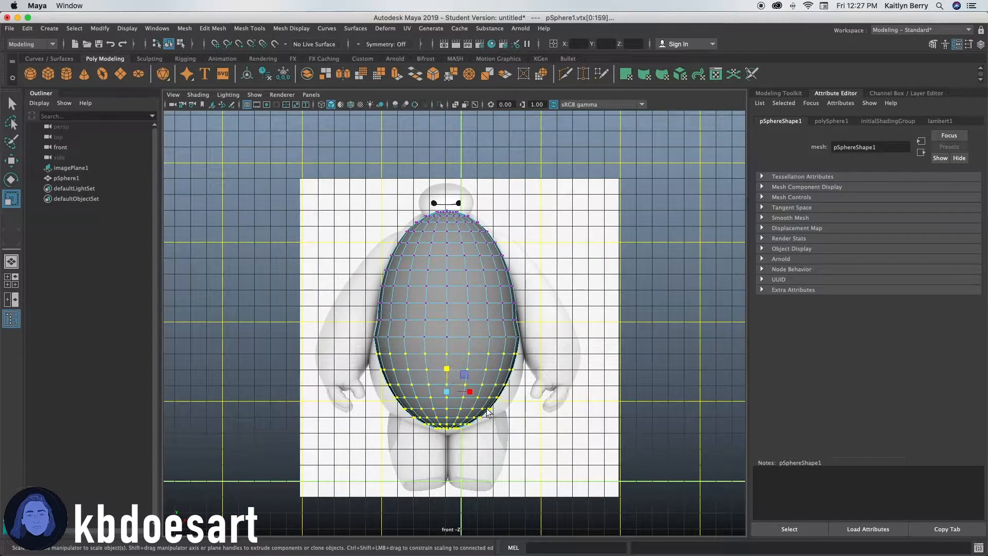
{"action": "left_click_drag", "start_coordinate": [447, 370], "coordinate": [446, 369]}
{"action": "left_click_drag", "start_coordinate": [368, 370], "coordinate": [529, 440]}
{"action": "left_click_drag", "start_coordinate": [446, 372], "coordinate": [446, 372]}
{"action": "left_click_drag", "start_coordinate": [359, 383], "coordinate": [535, 442]}
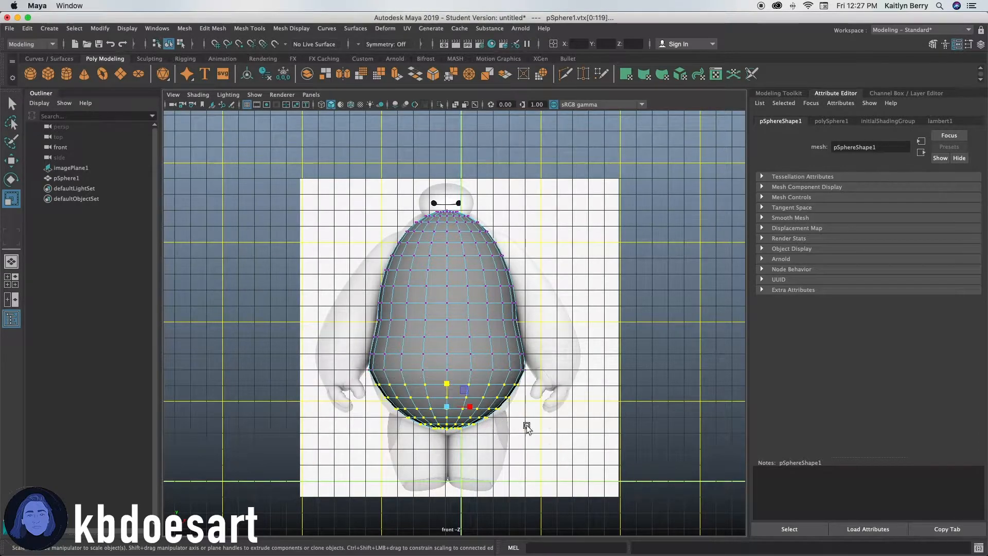
{"action": "left_click_drag", "start_coordinate": [448, 384], "coordinate": [448, 383]}
{"action": "left_click_drag", "start_coordinate": [366, 393], "coordinate": [542, 463]}
{"action": "left_click_drag", "start_coordinate": [447, 390], "coordinate": [448, 388], "text": "ctrl"}
{"action": "left_click_drag", "start_coordinate": [376, 405], "coordinate": [544, 447]}
{"action": "left_click_drag", "start_coordinate": [446, 397], "coordinate": [447, 395]}
{"action": "left_click_drag", "start_coordinate": [391, 411], "coordinate": [523, 445]}
{"action": "left_click_drag", "start_coordinate": [449, 399], "coordinate": [449, 399], "text": "ctrl"}
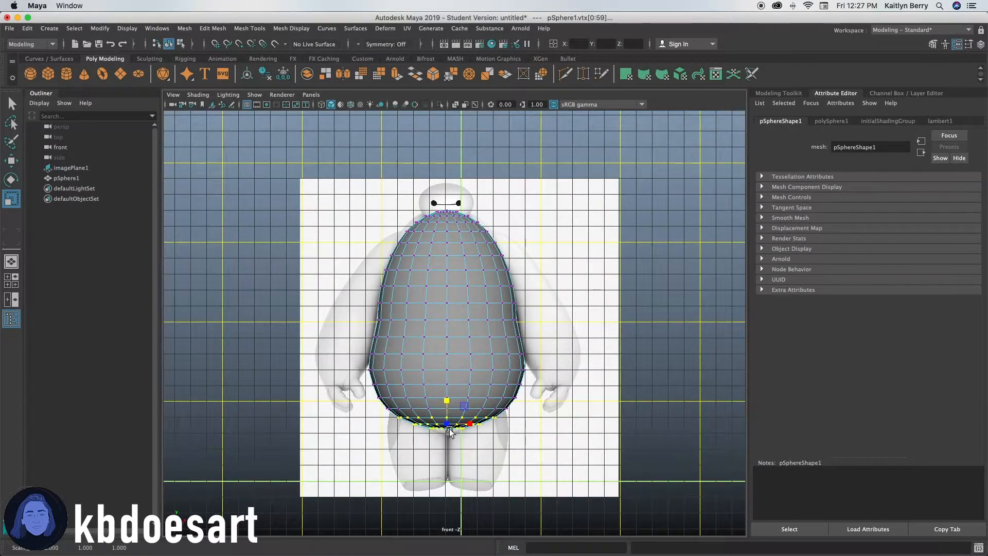
Move the bottom vertex rows to flatten the base of the torso against the legs.
{"action": "scroll", "coordinate": [451, 430], "scroll_direction": "up", "scroll_amount": 8}
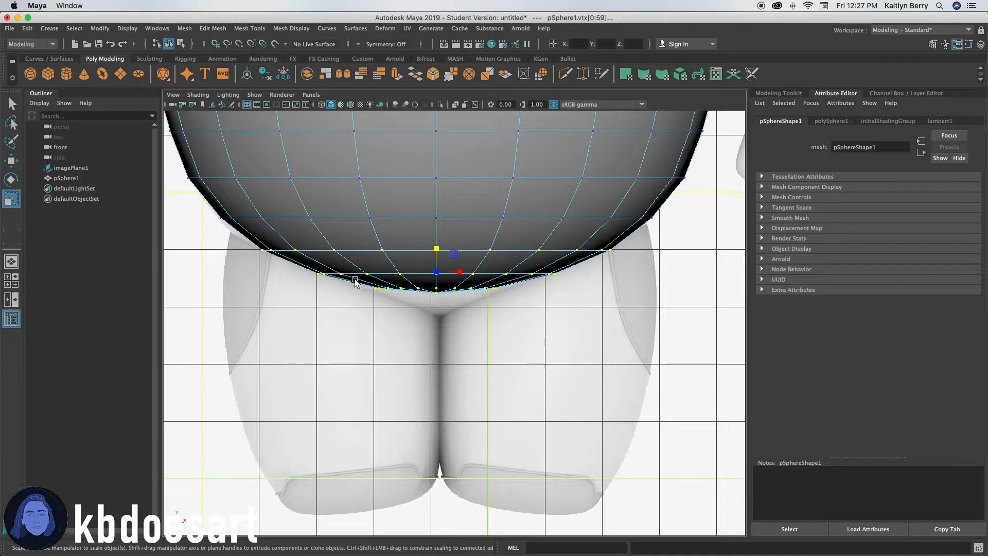
{"action": "left_click_drag", "start_coordinate": [355, 282], "coordinate": [562, 341]}
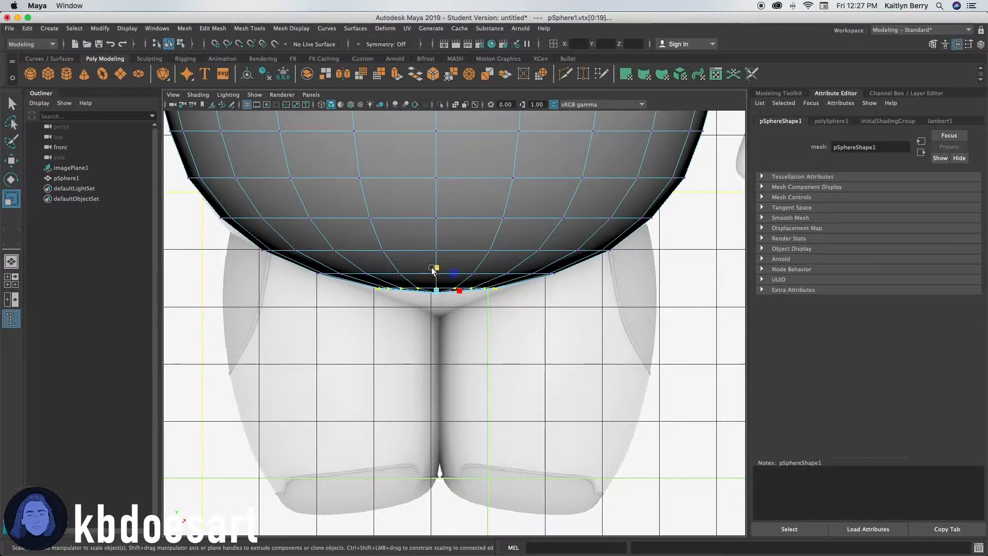
{"action": "key", "text": "w"}
{"action": "left_click_drag", "start_coordinate": [438, 272], "coordinate": [445, 290]}
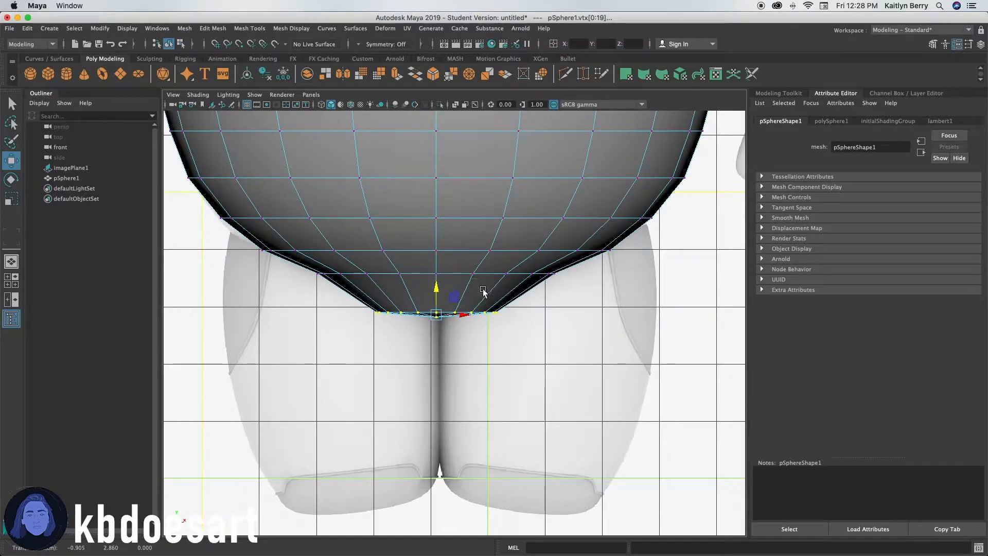
{"action": "left_click_drag", "start_coordinate": [355, 304], "coordinate": [535, 315]}
{"action": "left_click_drag", "start_coordinate": [448, 293], "coordinate": [451, 268]}
{"action": "scroll", "coordinate": [567, 265], "scroll_direction": "down", "scroll_amount": 10}
{"action": "scroll", "coordinate": [394, 298], "scroll_direction": "up", "scroll_amount": 5}
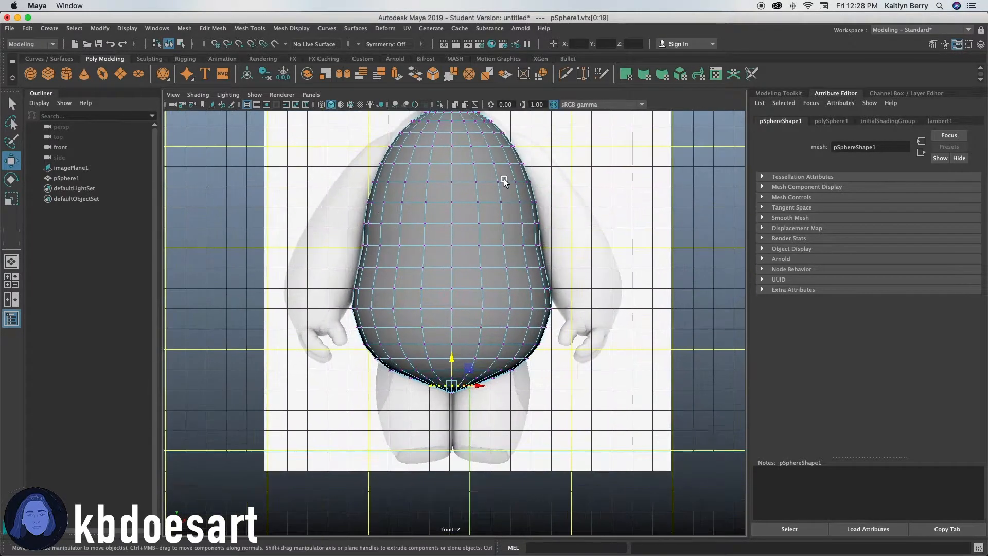
Select the upper vertex rows and scale them outward to broaden the shoulders beneath the head.
{"action": "scroll", "coordinate": [395, 298], "scroll_direction": "up", "scroll_amount": 3}
{"action": "scroll", "coordinate": [487, 269], "scroll_direction": "up", "scroll_amount": 4}
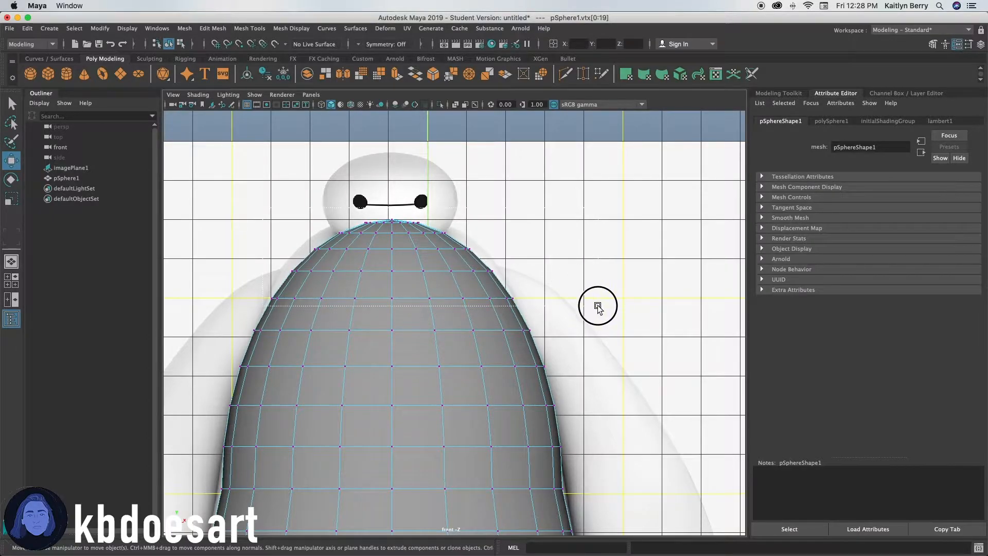
{"action": "left_click_drag", "start_coordinate": [588, 280], "coordinate": [587, 307]}
{"action": "key", "text": "r"}
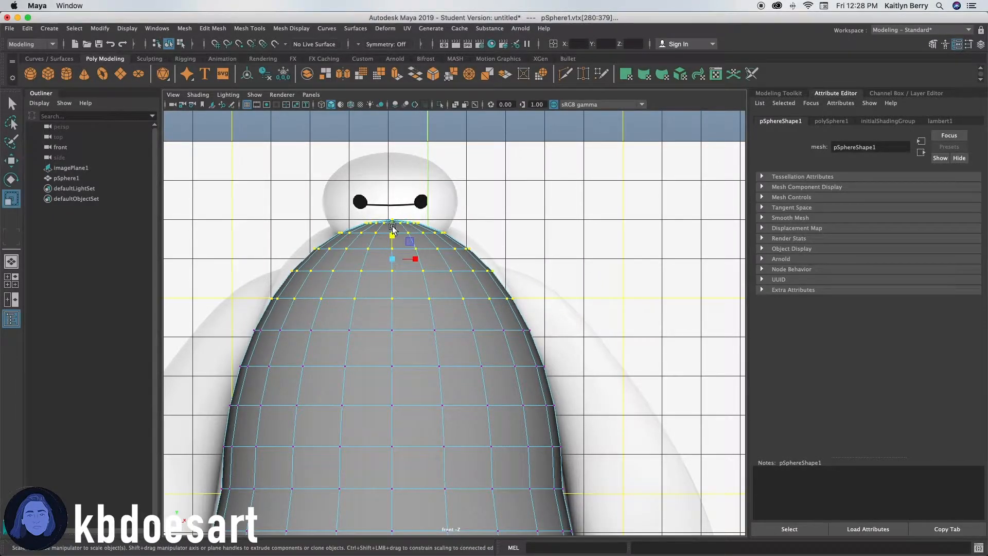
{"action": "left_click_drag", "start_coordinate": [393, 236], "coordinate": [394, 234], "text": "ctrl"}
{"action": "left_click_drag", "start_coordinate": [292, 214], "coordinate": [589, 284]}
{"action": "left_click_drag", "start_coordinate": [256, 198], "coordinate": [533, 287]}
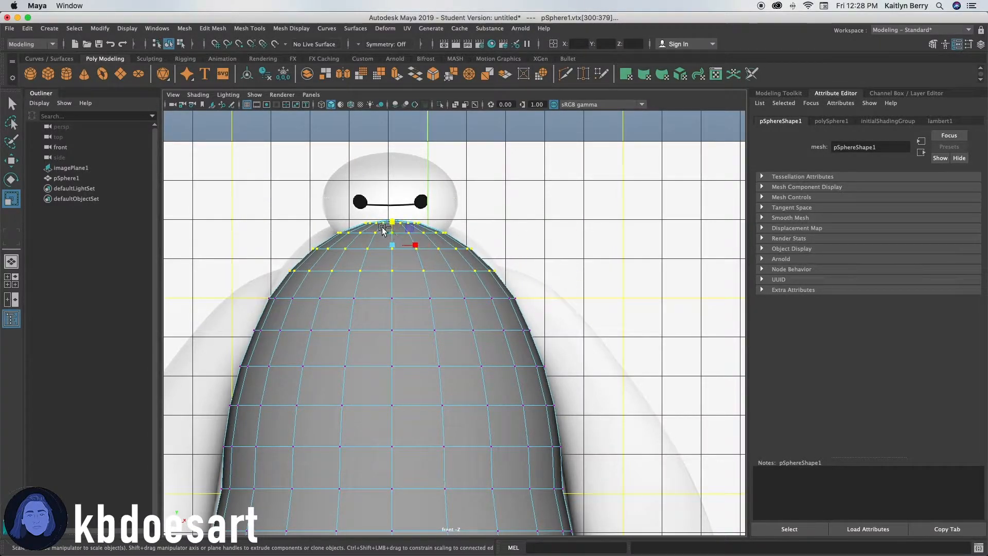
{"action": "left_click_drag", "start_coordinate": [397, 222], "coordinate": [398, 222], "text": "ctrl"}
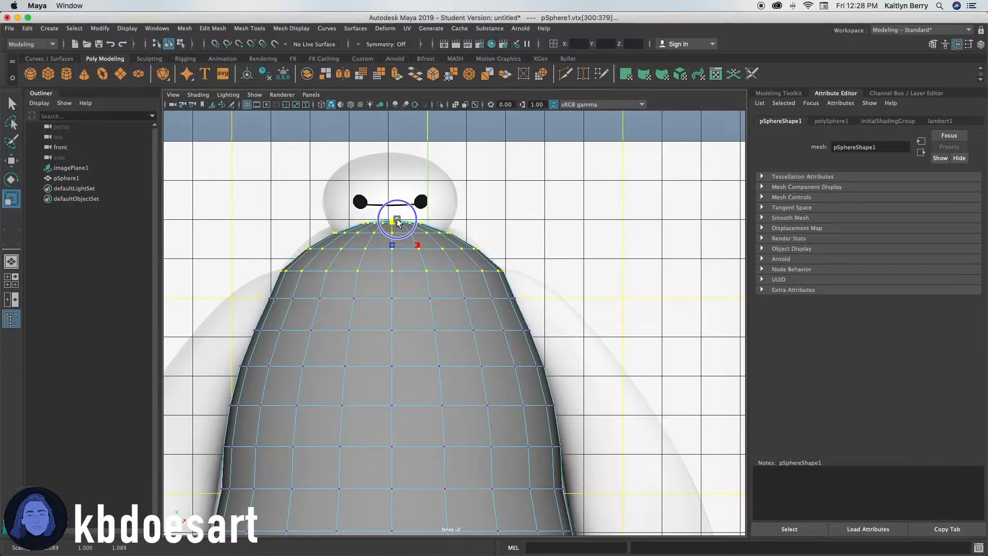
{"action": "left_click_drag", "start_coordinate": [265, 201], "coordinate": [547, 260]}
{"action": "left_click_drag", "start_coordinate": [392, 211], "coordinate": [391, 210], "text": "ctrl"}
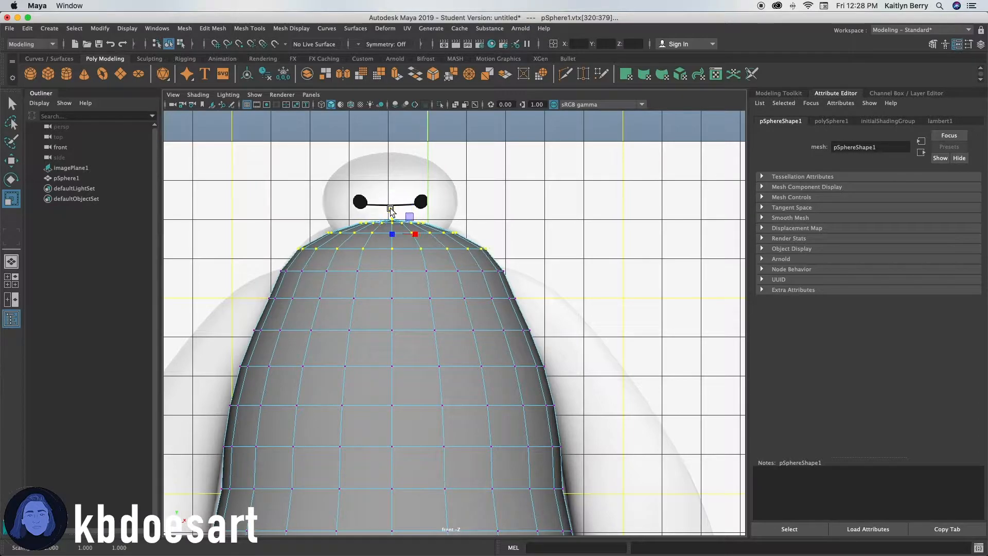
{"action": "left_click_drag", "start_coordinate": [287, 189], "coordinate": [529, 232]}
{"action": "mouse_move", "coordinate": [393, 203]}
{"action": "left_mouse_down", "text": "ctrl"}
{"action": "mouse_move", "coordinate": [381, 201]}
{"action": "mouse_move", "coordinate": [406, 197]}
{"action": "left_mouse_up", "text": "ctrl"}
{"action": "left_click_drag", "start_coordinate": [307, 202], "coordinate": [494, 221]}
{"action": "left_click_drag", "start_coordinate": [399, 198], "coordinate": [400, 184], "text": "ctrl"}
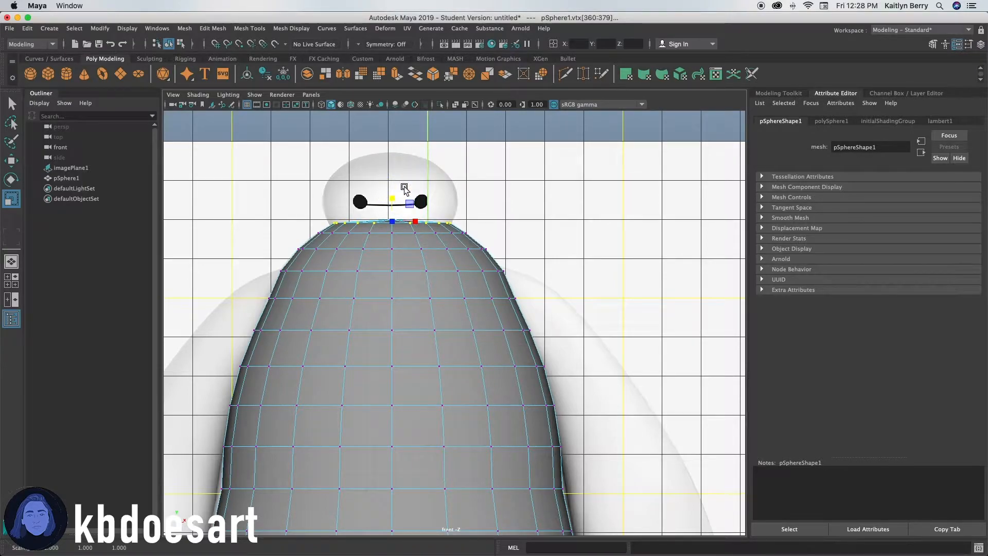
{"action": "right_click_drag", "start_coordinate": [411, 206], "coordinate": [557, 252], "text": "alt"}
{"action": "middle_click_drag", "start_coordinate": [410, 170], "coordinate": [486, 344], "text": "alt"}
{"action": "left_click_drag", "start_coordinate": [270, 240], "coordinate": [551, 294]}
Move the top pole vertex up to meet the base of the head.
{"action": "key", "text": "w"}
{"action": "left_click_drag", "start_coordinate": [413, 298], "coordinate": [423, 269]}
{"action": "scroll", "coordinate": [423, 288], "scroll_direction": "down", "scroll_amount": 5}
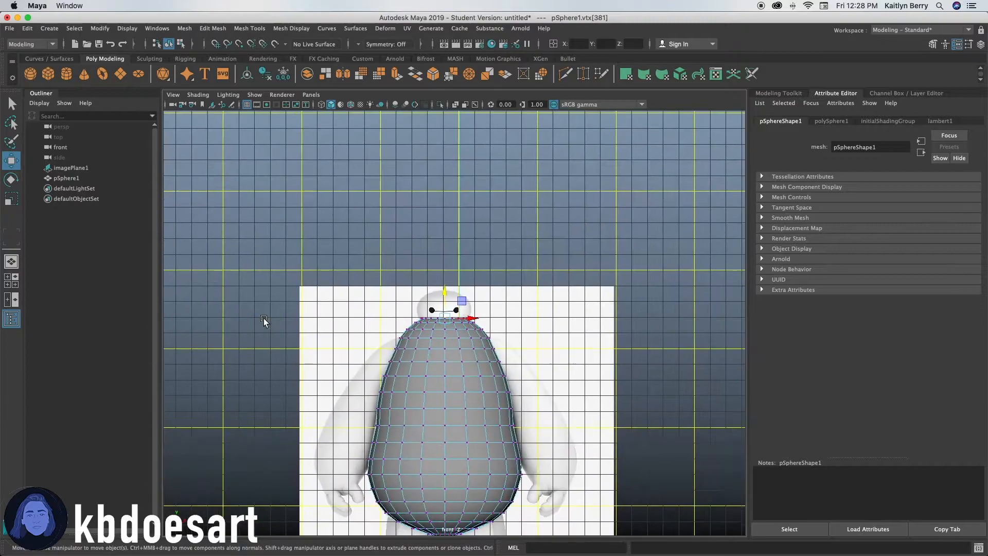
{"action": "middle_click_drag", "start_coordinate": [433, 376], "coordinate": [431, 318], "text": "alt"}
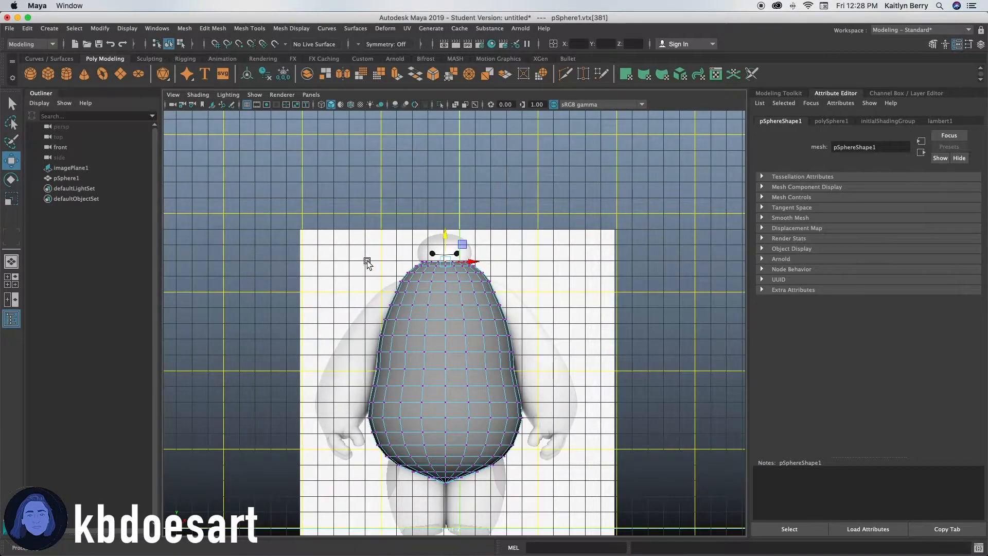
Duplicate the body mesh, move the copy up to the head and scale it to fit the reference head.
{"action": "scroll", "coordinate": [373, 263], "scroll_direction": "up", "scroll_amount": 3}
{"action": "key", "text": "ctrl+d"}
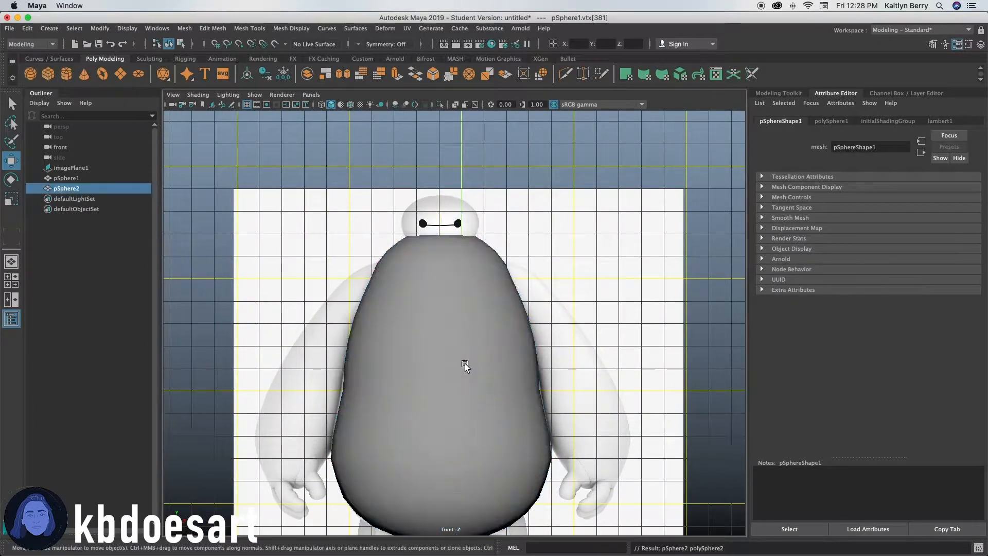
{"action": "scroll", "coordinate": [544, 399], "scroll_direction": "down", "scroll_amount": 2}
{"action": "left_click_drag", "start_coordinate": [460, 525], "coordinate": [463, 224]}
{"action": "right_click_drag", "start_coordinate": [441, 203], "coordinate": [486, 231], "text": "alt"}
{"action": "middle_click_drag", "start_coordinate": [486, 231], "coordinate": [523, 352], "text": "alt"}
{"action": "left_click_drag", "start_coordinate": [531, 283], "coordinate": [468, 236]}
{"action": "key", "text": "r"}
{"action": "left_click_drag", "start_coordinate": [468, 261], "coordinate": [468, 263]}
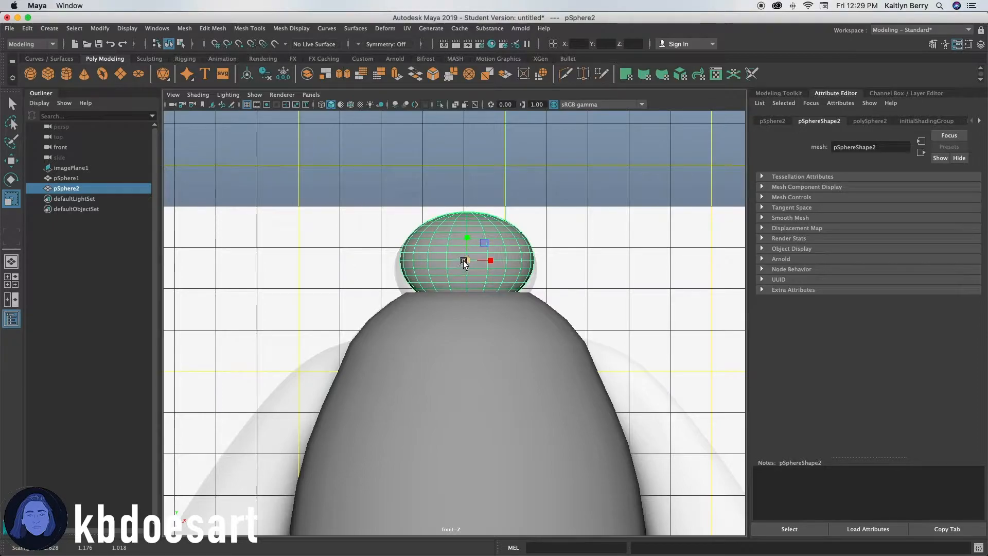
{"action": "key", "text": "w"}
{"action": "mouse_move", "coordinate": [467, 230]}
{"action": "left_mouse_down"}
{"action": "mouse_move", "coordinate": [467, 261]}
{"action": "mouse_move", "coordinate": [463, 233]}
{"action": "left_mouse_up"}
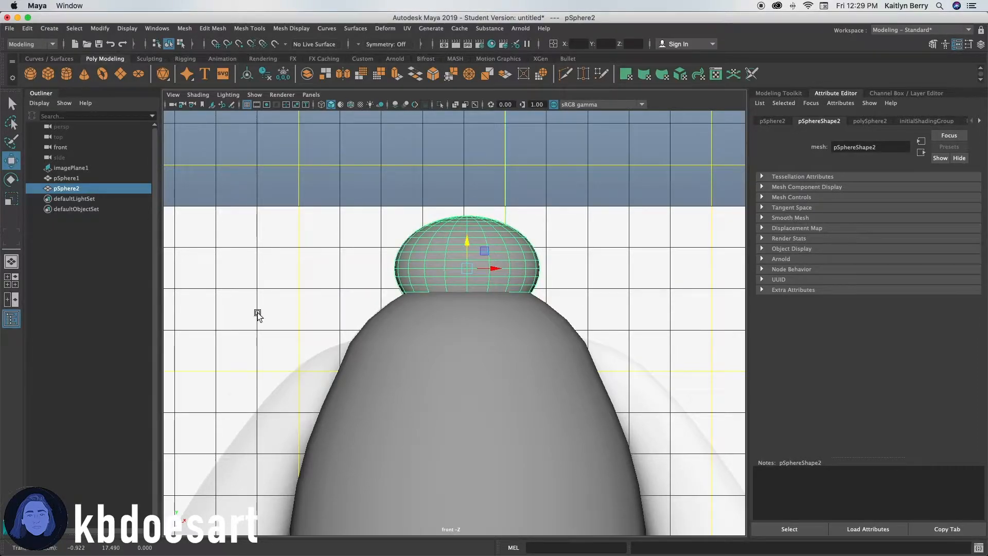
Temporarily hide the body to fine-tune the head sphere's position and size, then unhide the body.
{"action": "left_click", "coordinate": [430, 335]}
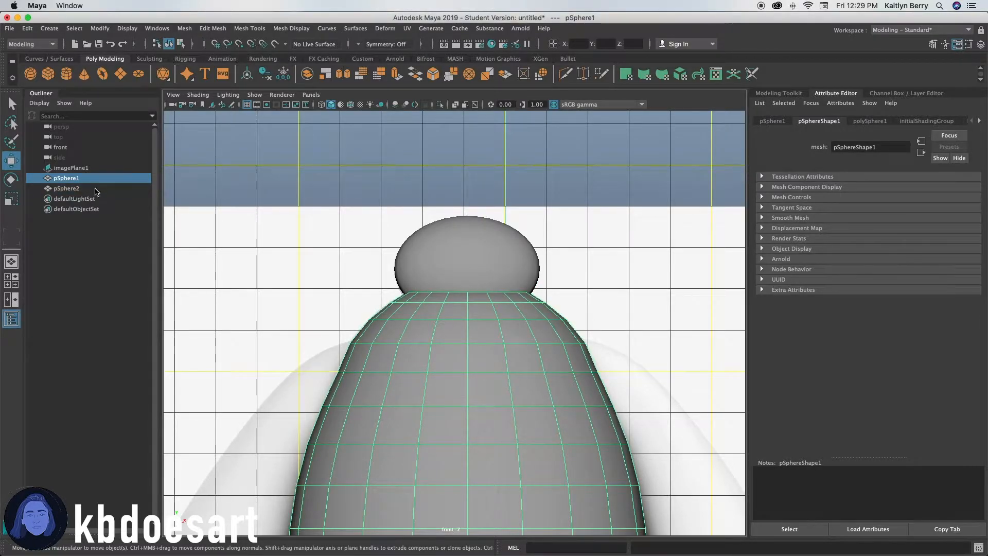
{"action": "key", "text": "ctrl+h"}
{"action": "left_click", "coordinate": [447, 267]}
{"action": "mouse_move", "coordinate": [464, 250]}
{"action": "left_mouse_down"}
{"action": "mouse_move", "coordinate": [475, 189]}
{"action": "mouse_move", "coordinate": [474, 263]}
{"action": "left_mouse_up"}
{"action": "left_click_drag", "start_coordinate": [476, 249], "coordinate": [471, 250]}
{"action": "left_click", "coordinate": [83, 178]}
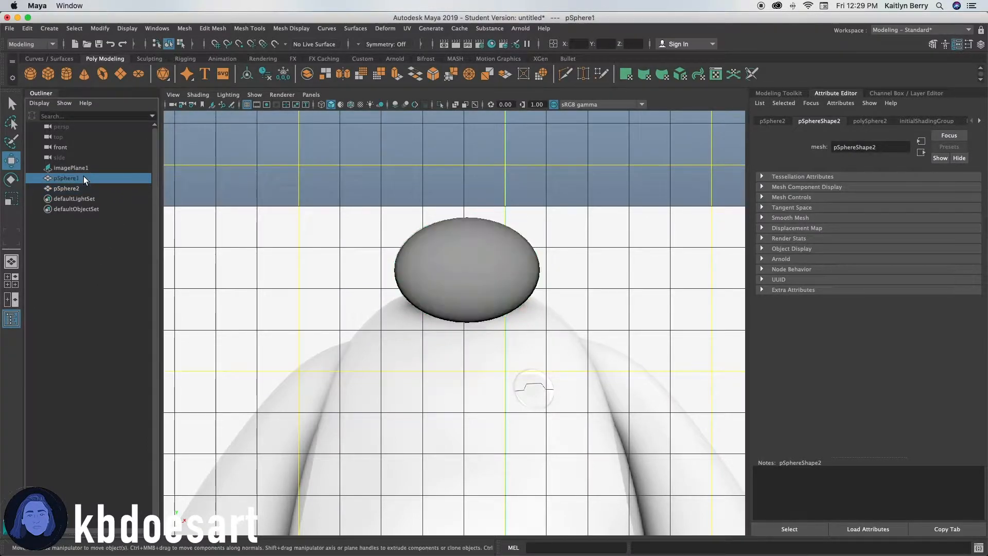
{"action": "key", "text": "shift+h"}
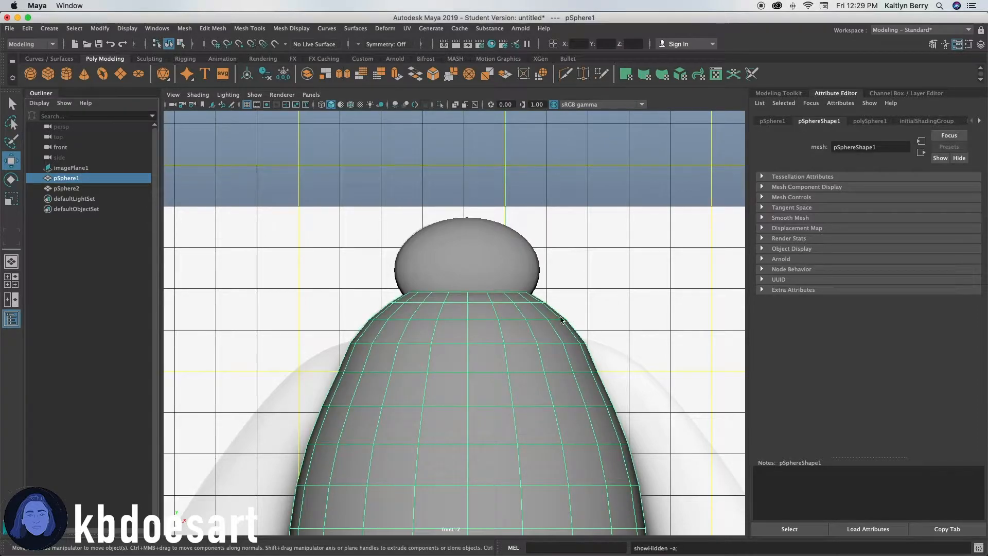
Frame the body in the front view and create a new polygon sphere for the arm.
{"action": "left_click", "coordinate": [571, 327]}
{"action": "key", "text": "f"}
{"action": "left_click", "coordinate": [470, 214]}
{"action": "left_click", "coordinate": [526, 125]}
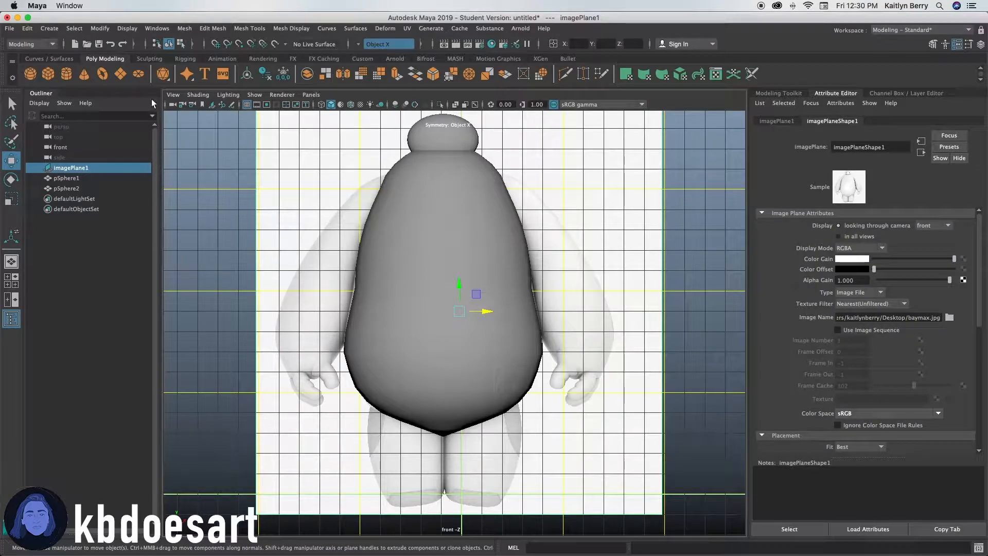
{"action": "left_click", "coordinate": [32, 74]}
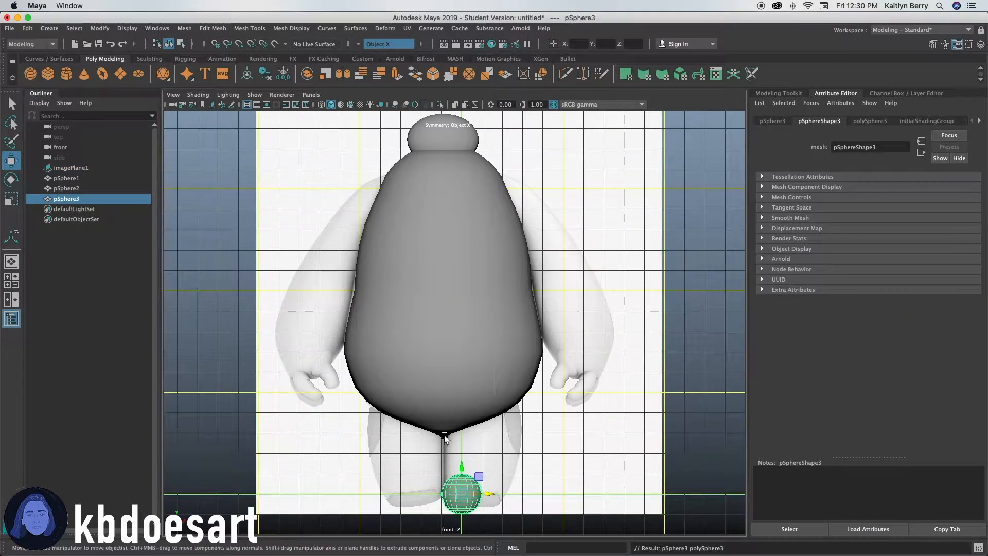
Move the new sphere up beside the body at the reference's left arm, undoing the stretched scale attempts.
{"action": "left_click_drag", "start_coordinate": [463, 466], "coordinate": [346, 159]}
{"action": "key", "text": "r"}
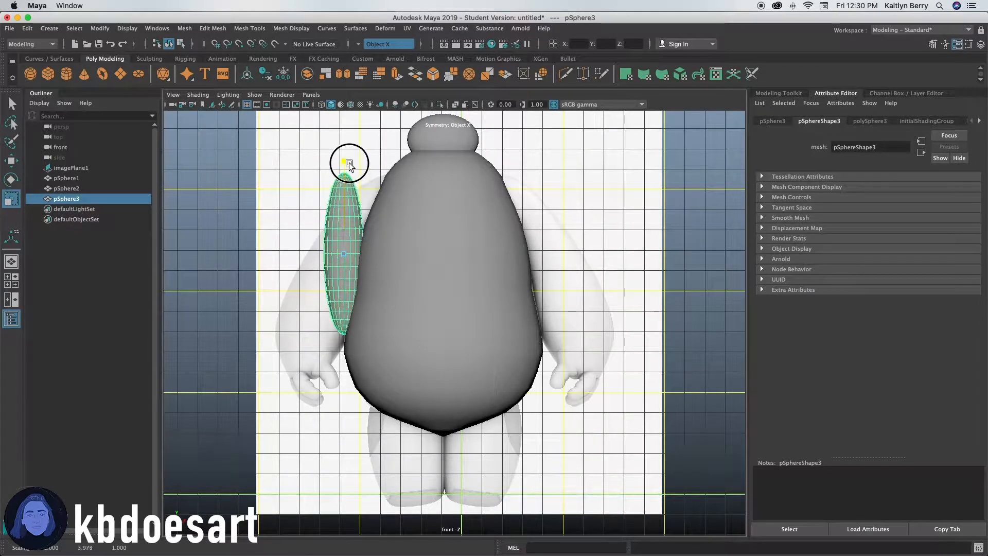
{"action": "left_click_drag", "start_coordinate": [369, 253], "coordinate": [381, 249]}
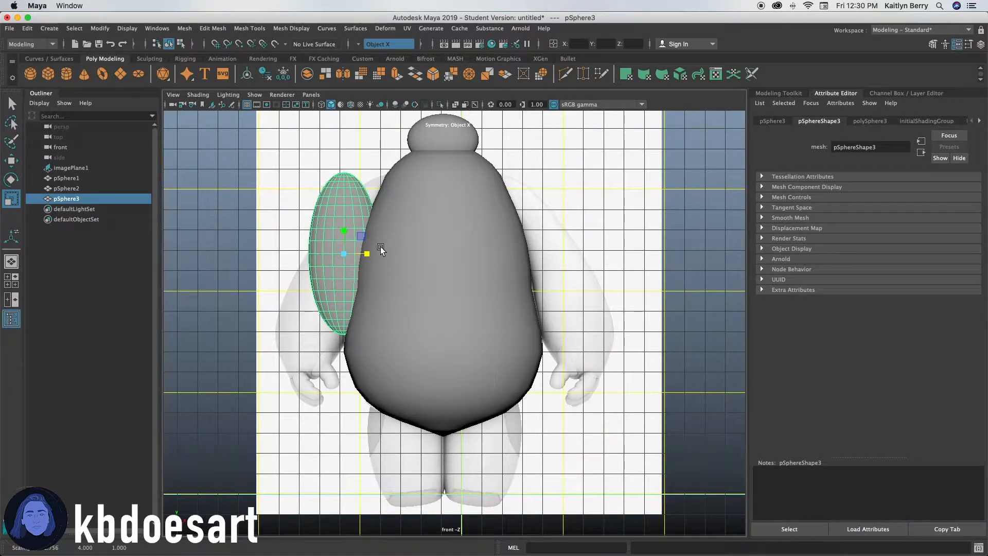
{"action": "key", "text": "space"}
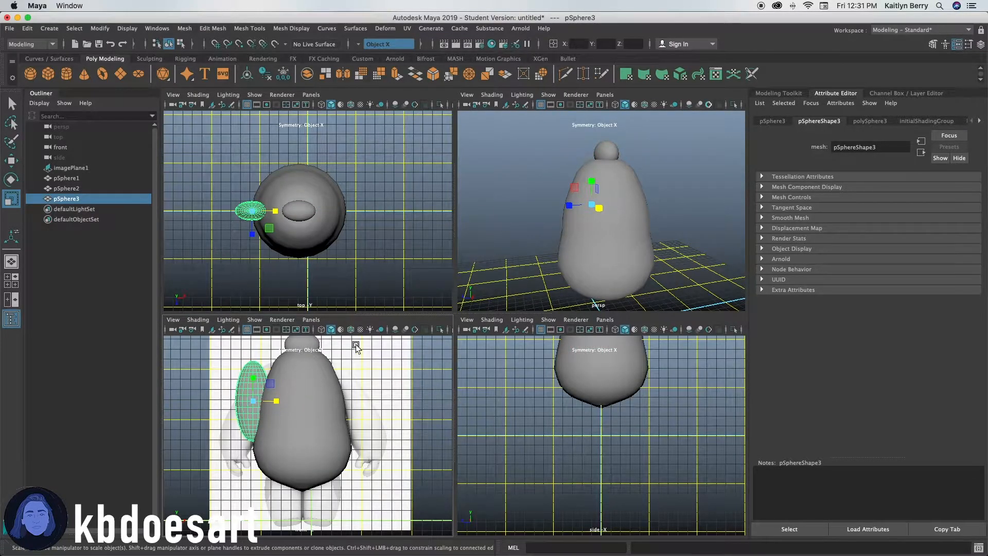
{"action": "key", "text": "space"}
{"action": "key", "text": "ctrl+z"}
{"action": "key", "text": "ctrl+z"}
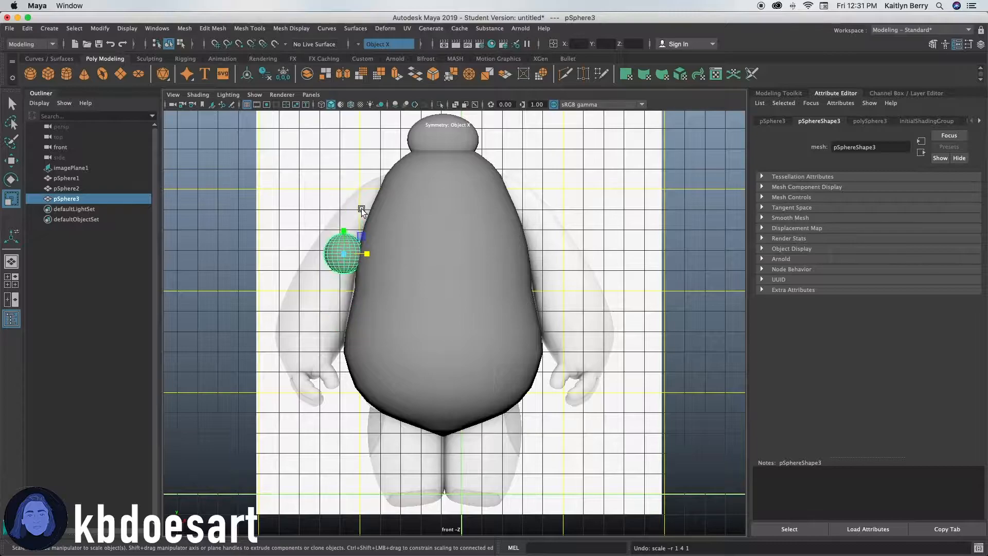
Scale and rotate the sphere into an elongated, angled arm matching the reference's left upper arm.
{"action": "left_click_drag", "start_coordinate": [341, 252], "coordinate": [362, 239]}
{"action": "key", "text": "e"}
{"action": "key", "text": "w"}
{"action": "key", "text": "e"}
{"action": "key", "text": "r"}
{"action": "key", "text": "e"}
{"action": "key", "text": "r"}
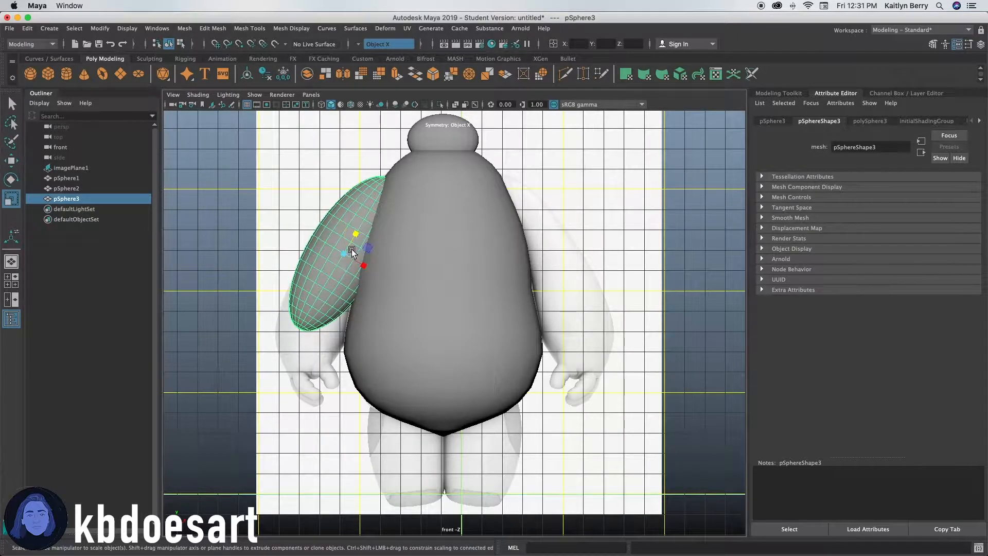
{"action": "left_click_drag", "start_coordinate": [311, 309], "coordinate": [436, 306], "text": "alt"}
{"action": "scroll", "coordinate": [386, 322], "scroll_direction": "up", "scroll_amount": 3}
{"action": "middle_click_drag", "start_coordinate": [386, 322], "coordinate": [450, 320], "text": "alt"}
{"action": "right_click_drag", "start_coordinate": [360, 260], "coordinate": [306, 268]}
Switch to vertex mode, select the arm's lower vertices and try extruding them.
{"action": "left_click", "coordinate": [307, 269]}
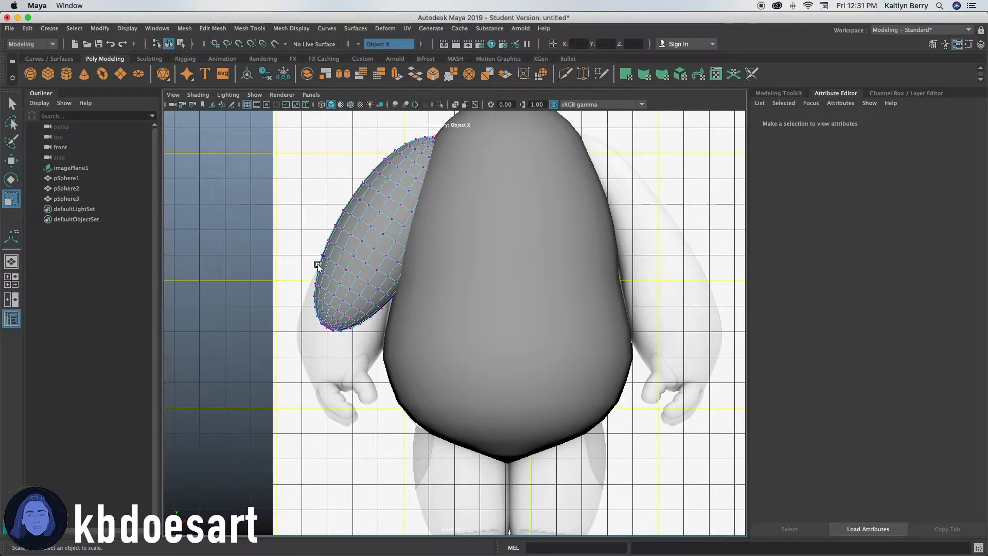
{"action": "scroll", "coordinate": [329, 276], "scroll_direction": "up", "scroll_amount": 3}
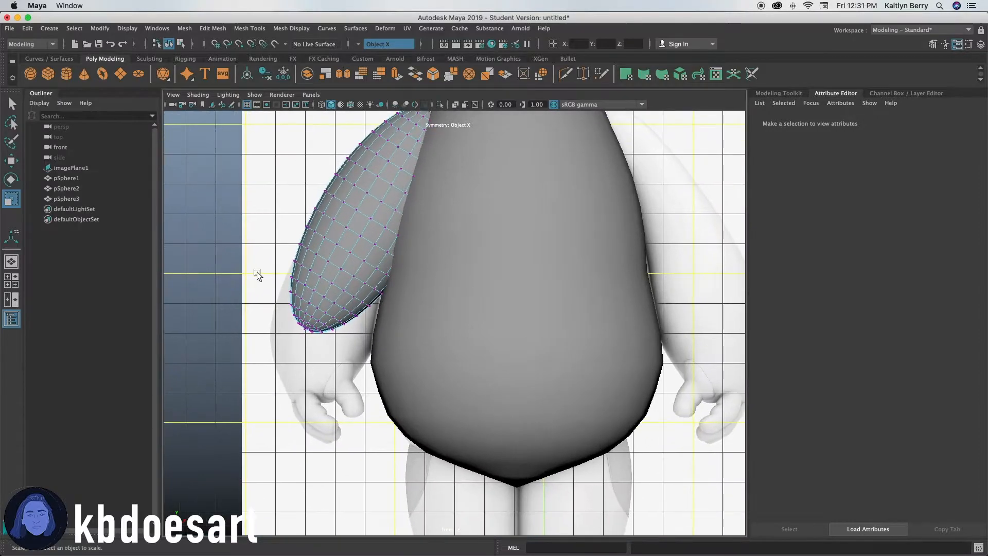
{"action": "middle_click_drag", "start_coordinate": [264, 273], "coordinate": [341, 300], "text": "alt"}
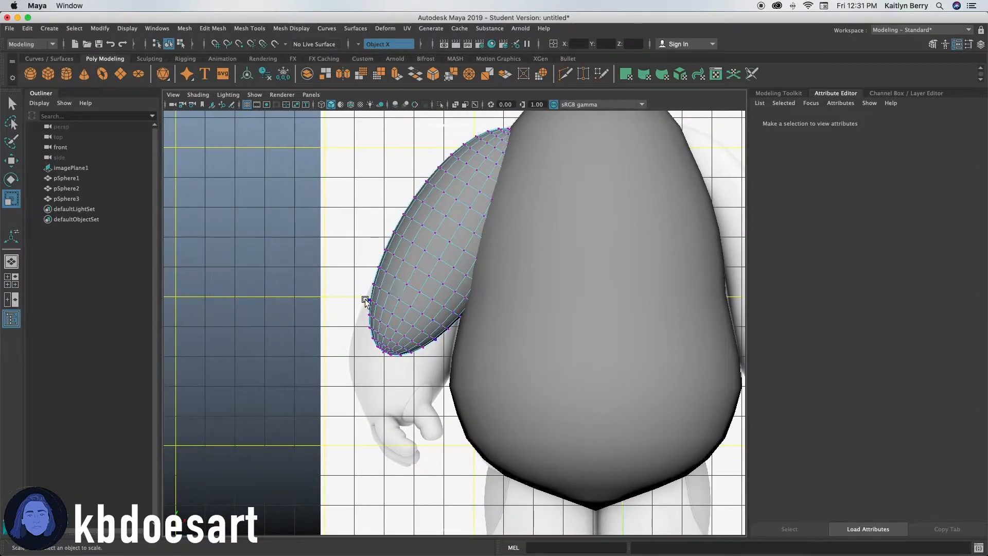
{"action": "scroll", "coordinate": [365, 283], "scroll_direction": "up", "scroll_amount": 2}
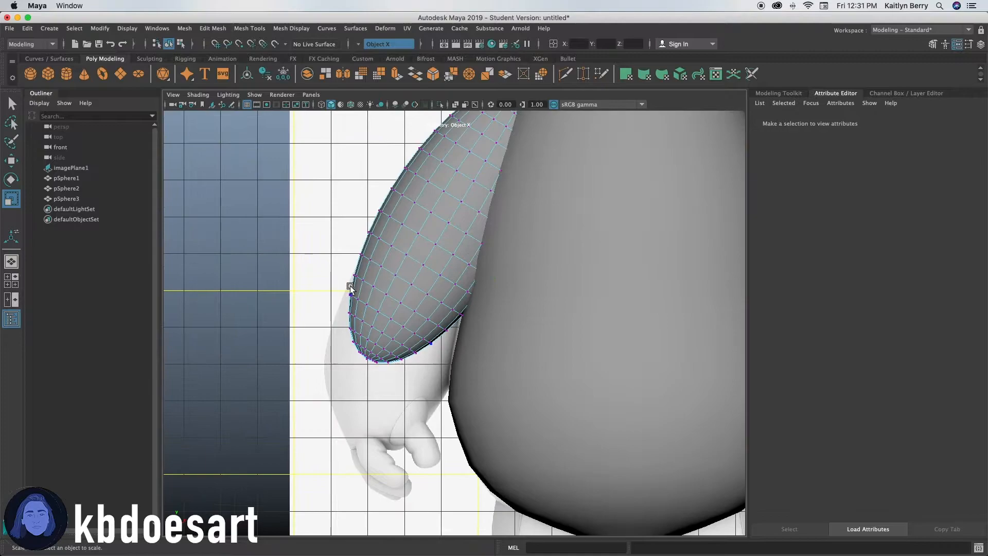
{"action": "key", "text": "ctrl+e"}
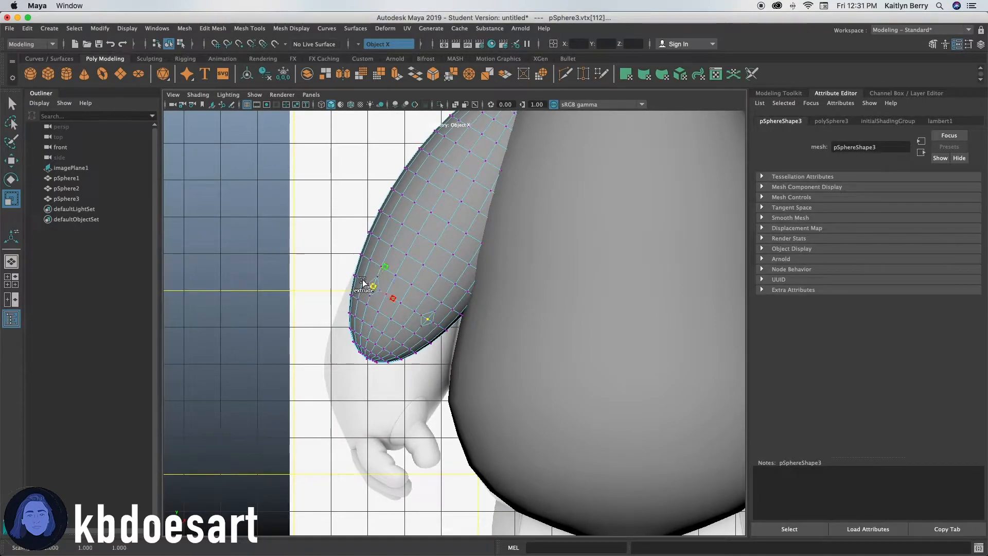
{"action": "right_click_drag", "start_coordinate": [332, 273], "coordinate": [534, 258], "text": "alt"}
{"action": "key", "text": "super+z"}
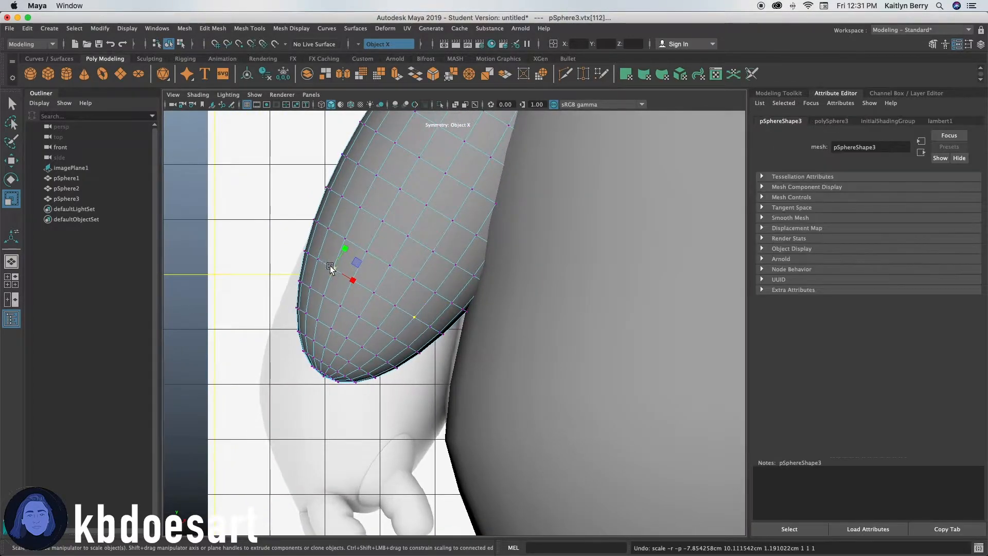
Select the arm's lower vertex rows and try scaling them, then undo the attempt.
{"action": "double_click", "coordinate": [318, 258], "text": "shift"}
{"action": "double_click", "coordinate": [324, 292], "text": "shift"}
{"action": "double_click", "coordinate": [318, 336], "text": "shift"}
{"action": "left_click", "coordinate": [322, 347], "text": "shift"}
{"action": "double_click", "coordinate": [313, 340], "text": "shift"}
{"action": "left_click", "coordinate": [321, 362], "text": "shift"}
{"action": "double_click", "coordinate": [314, 356], "text": "shift"}
{"action": "left_click", "coordinate": [321, 371], "text": "shift"}
{"action": "double_click", "coordinate": [313, 366], "text": "shift"}
{"action": "right_click_drag", "start_coordinate": [448, 355], "coordinate": [534, 346], "text": "alt"}
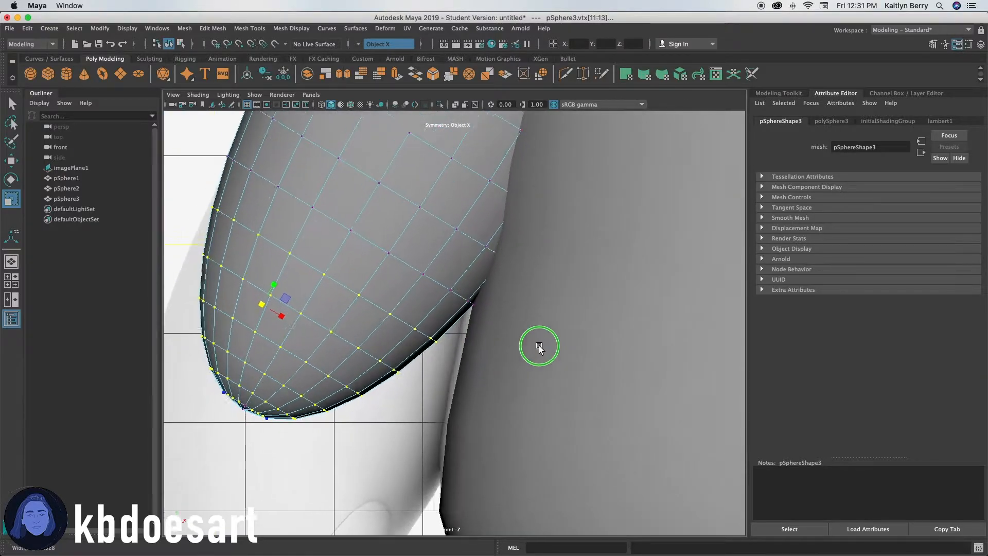
{"action": "middle_click_drag", "start_coordinate": [534, 348], "coordinate": [681, 283], "text": "alt"}
{"action": "left_click", "coordinate": [390, 344], "text": "shift"}
{"action": "double_click", "coordinate": [390, 345], "text": "shift"}
{"action": "key", "text": "super+z"}
{"action": "key", "text": "super+z"}
{"action": "key", "text": "super+z"}
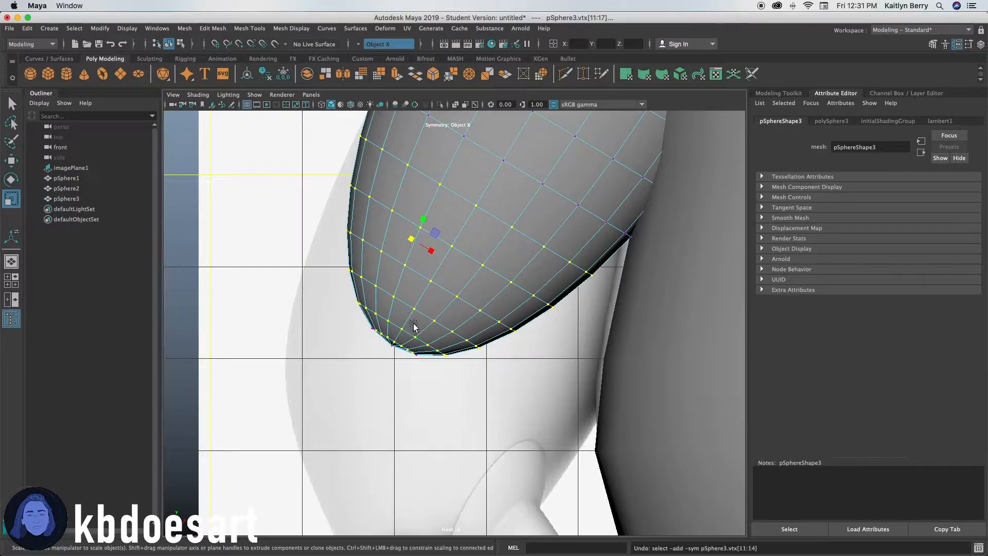
{"action": "key", "text": "super+z"}
{"action": "key", "text": "super+z"}
{"action": "key", "text": "super+z"}
{"action": "key", "text": "super+z"}
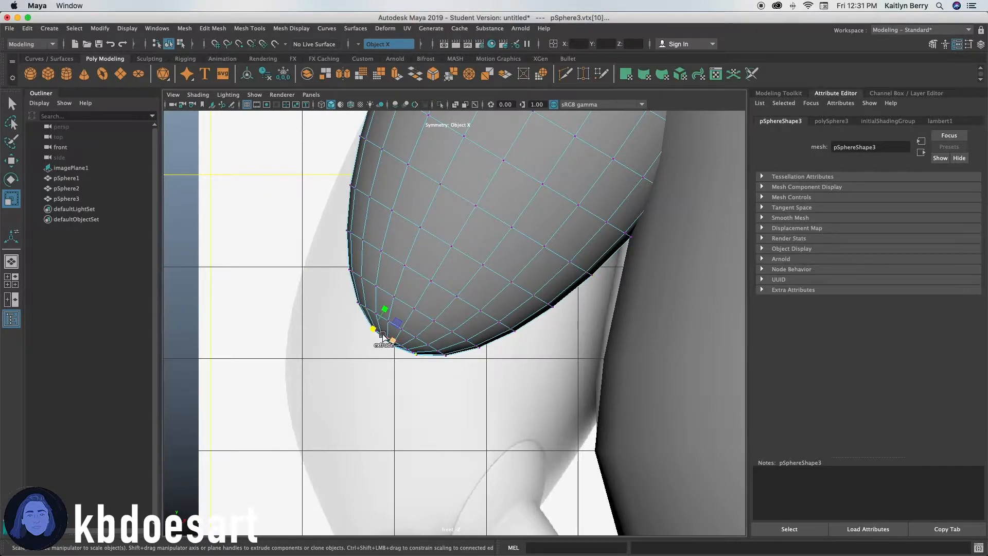
Select the lower vertex rows of the arm and scale them to flatten and round the arm's end.
{"action": "left_click", "coordinate": [371, 329], "text": "shift"}
{"action": "left_click", "coordinate": [382, 334], "text": "shift"}
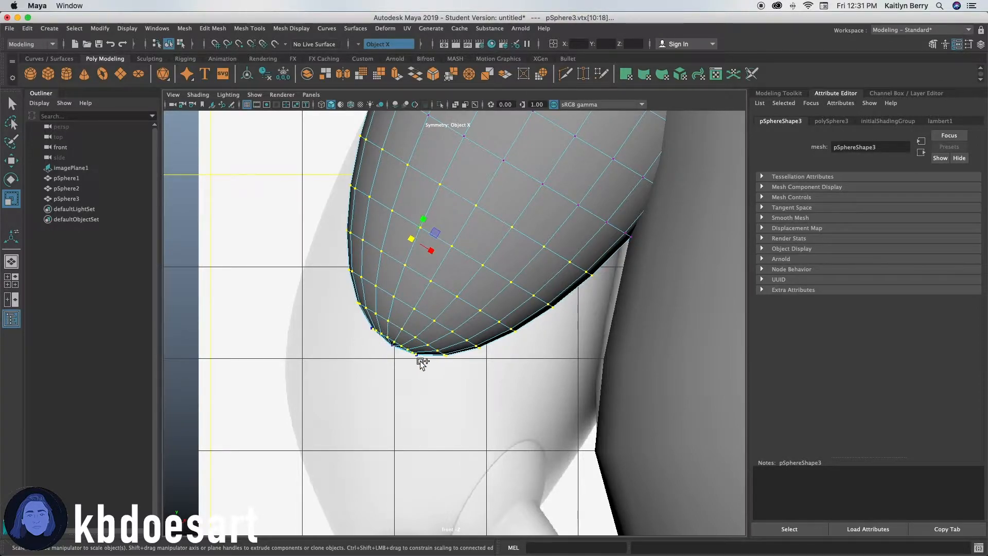
{"action": "right_click_drag", "start_coordinate": [330, 326], "coordinate": [721, 295], "text": "alt"}
{"action": "middle_click_drag", "start_coordinate": [250, 365], "coordinate": [430, 348], "text": "alt"}
{"action": "left_click", "coordinate": [384, 318], "text": "shift"}
{"action": "left_click", "coordinate": [447, 373], "text": "shift"}
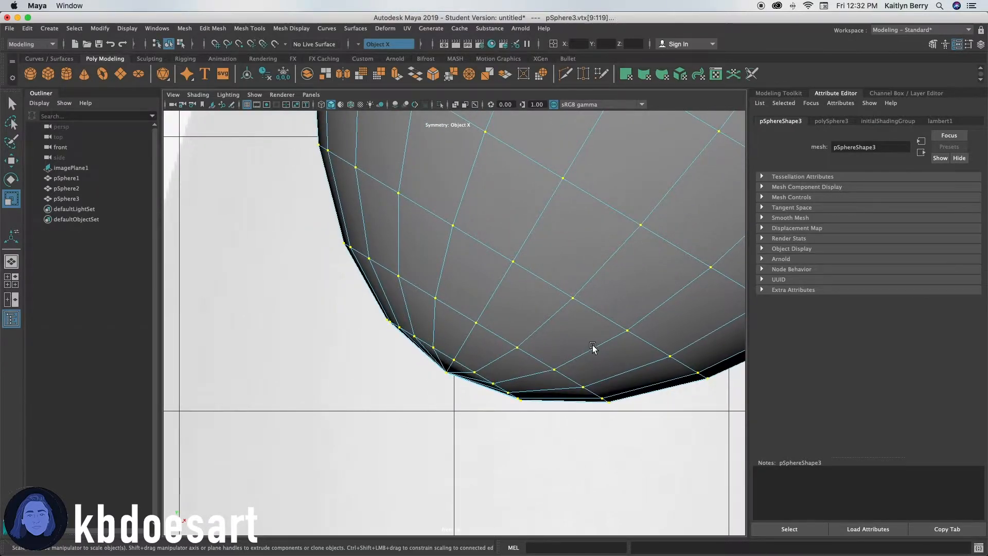
{"action": "right_click_drag", "start_coordinate": [591, 345], "coordinate": [336, 336], "text": "alt"}
{"action": "right_click_drag", "start_coordinate": [448, 321], "coordinate": [529, 306], "text": "alt"}
{"action": "middle_click_drag", "start_coordinate": [529, 306], "coordinate": [502, 329], "text": "alt"}
{"action": "right_click_drag", "start_coordinate": [406, 338], "coordinate": [530, 329], "text": "alt"}
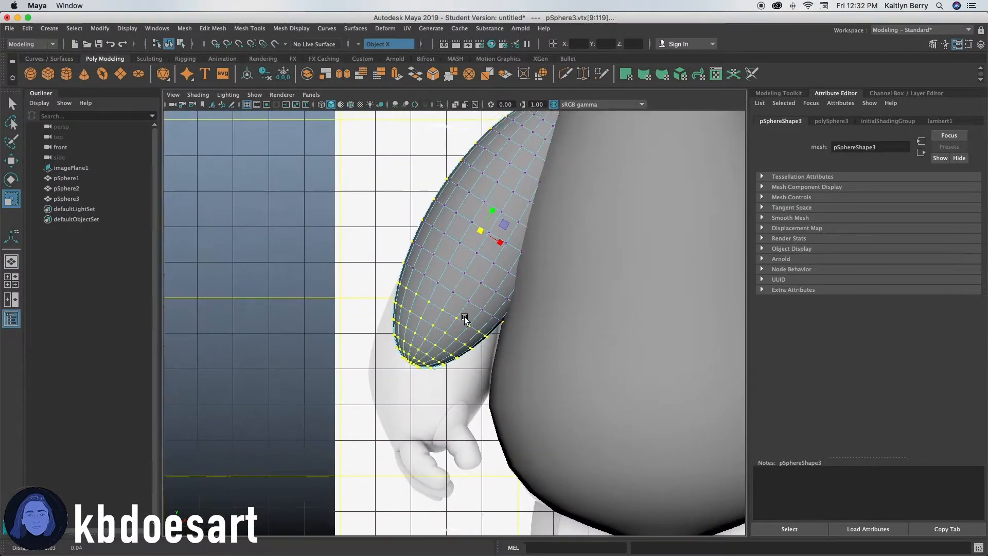
{"action": "middle_click_drag", "start_coordinate": [467, 315], "coordinate": [433, 353], "text": "alt"}
{"action": "right_click_drag", "start_coordinate": [458, 344], "coordinate": [550, 335], "text": "alt"}
{"action": "left_click_drag", "start_coordinate": [427, 258], "coordinate": [379, 281]}
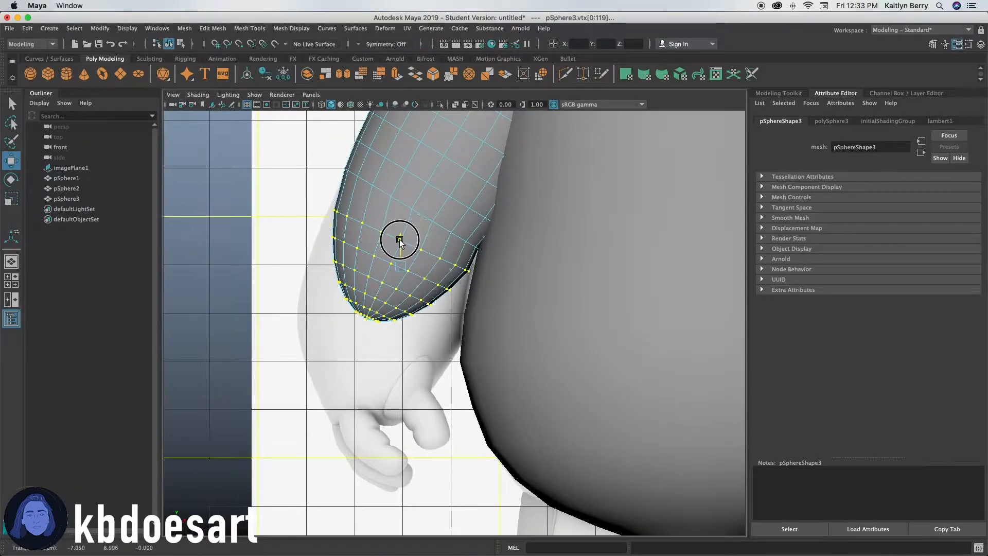
{"action": "left_click_drag", "start_coordinate": [426, 310], "coordinate": [405, 370]}
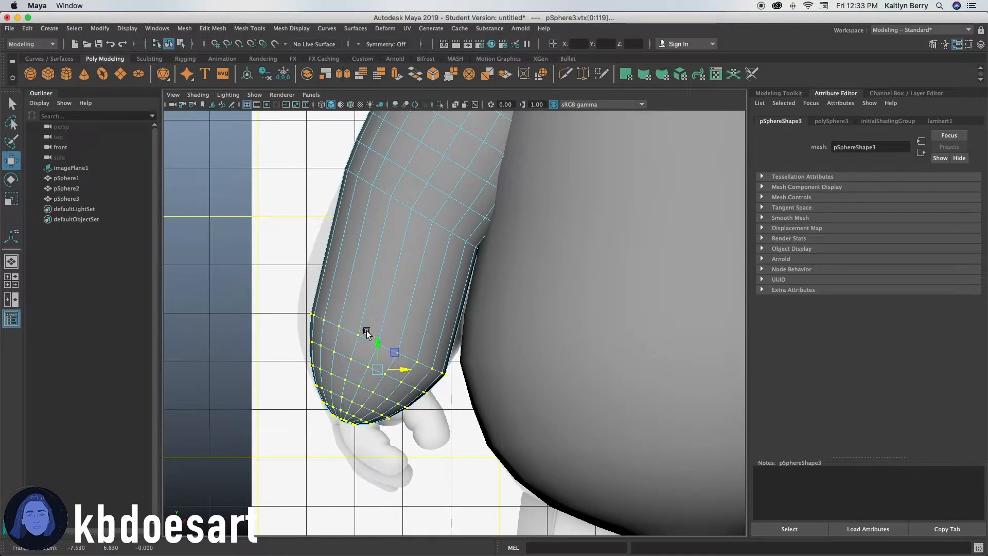
Move the lower end vertices to reshape the arm's end above the reference hand.
{"action": "right_click_drag", "start_coordinate": [391, 326], "coordinate": [554, 324], "text": "alt"}
{"action": "middle_click_drag", "start_coordinate": [489, 385], "coordinate": [476, 325], "text": "alt"}
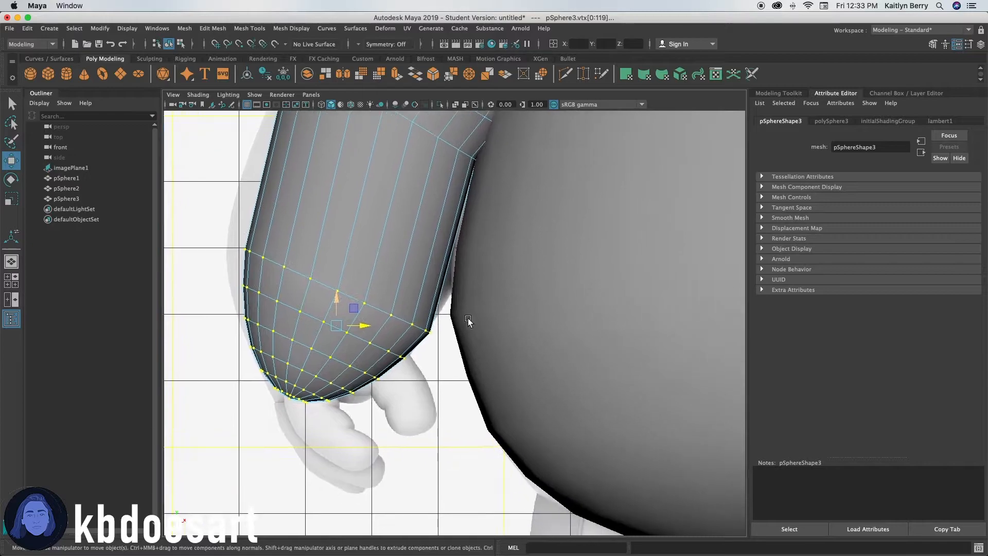
{"action": "mouse_move", "coordinate": [365, 340]}
{"action": "left_mouse_down"}
{"action": "mouse_move", "coordinate": [272, 326]}
{"action": "mouse_move", "coordinate": [368, 346]}
{"action": "mouse_move", "coordinate": [353, 346]}
{"action": "mouse_move", "coordinate": [366, 347]}
{"action": "mouse_move", "coordinate": [350, 320]}
{"action": "mouse_move", "coordinate": [360, 352]}
{"action": "left_mouse_up"}
{"action": "key", "text": "e"}
{"action": "key", "text": "w"}
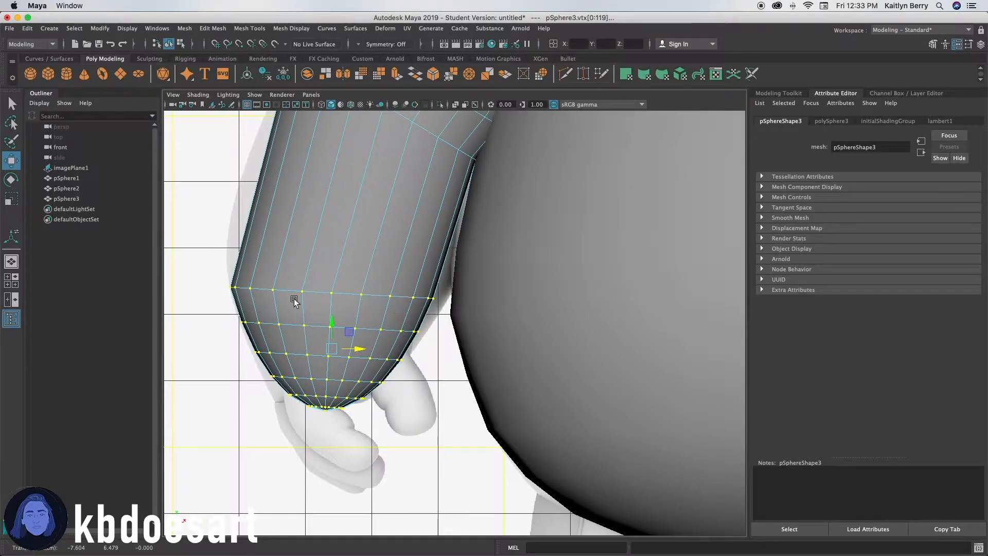
Use the Multi-Cut tool to insert additional edge loops across the upper arm.
{"action": "left_click", "coordinate": [381, 231]}
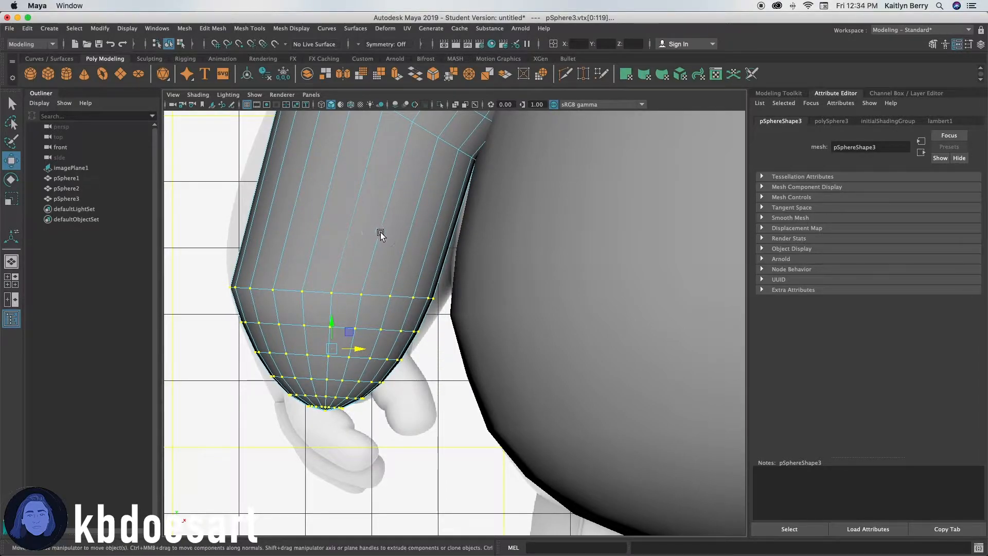
{"action": "right_click", "coordinate": [335, 219], "text": "shift"}
{"action": "left_click", "coordinate": [342, 206]}
{"action": "right_click", "coordinate": [355, 231], "text": "shift"}
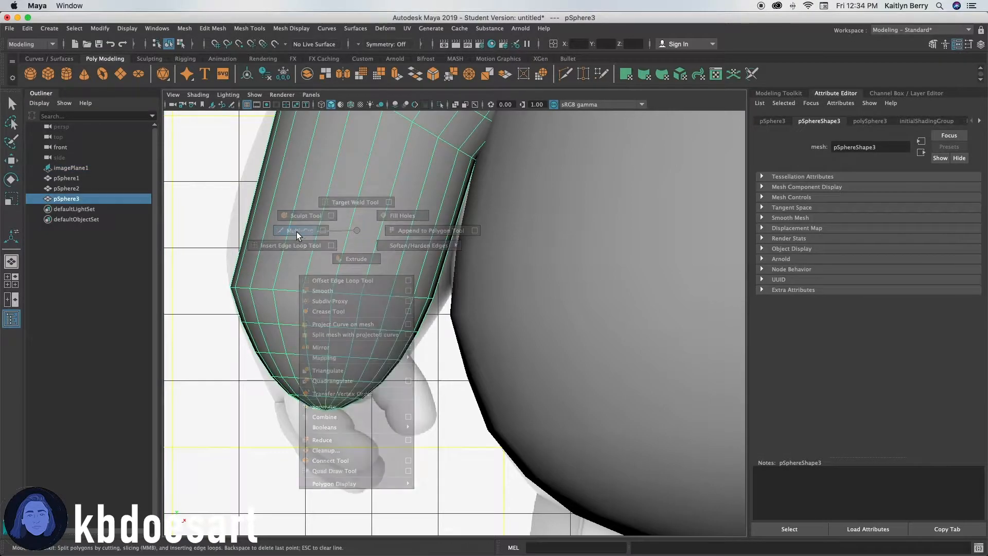
{"action": "left_click", "coordinate": [295, 230]}
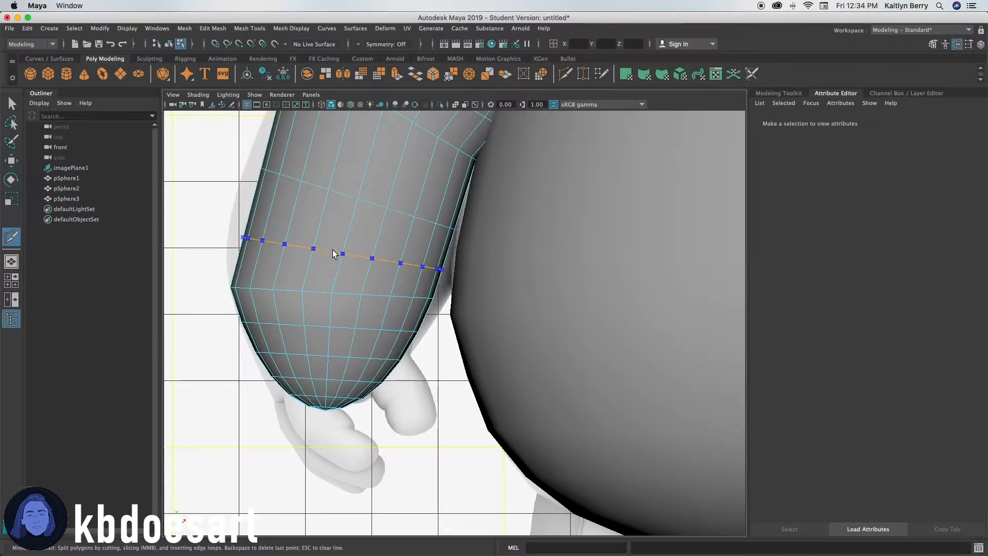
{"action": "left_click", "coordinate": [344, 232], "text": "ctrl"}
{"action": "middle_click", "coordinate": [347, 228], "text": "ctrl"}
{"action": "middle_click", "coordinate": [377, 173], "text": "ctrl"}
{"action": "middle_click", "coordinate": [396, 140], "text": "ctrl"}
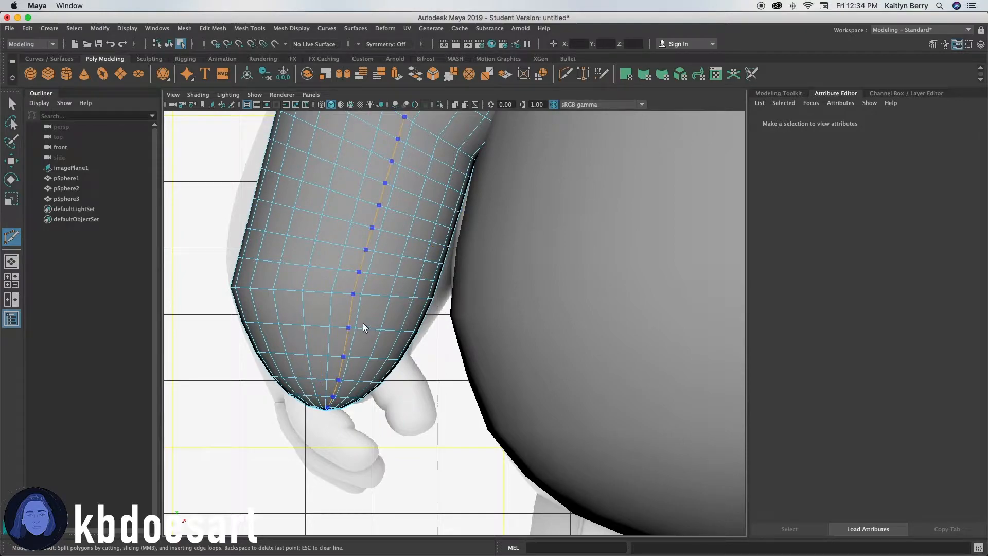
{"action": "right_click_drag", "start_coordinate": [427, 250], "coordinate": [353, 246]}
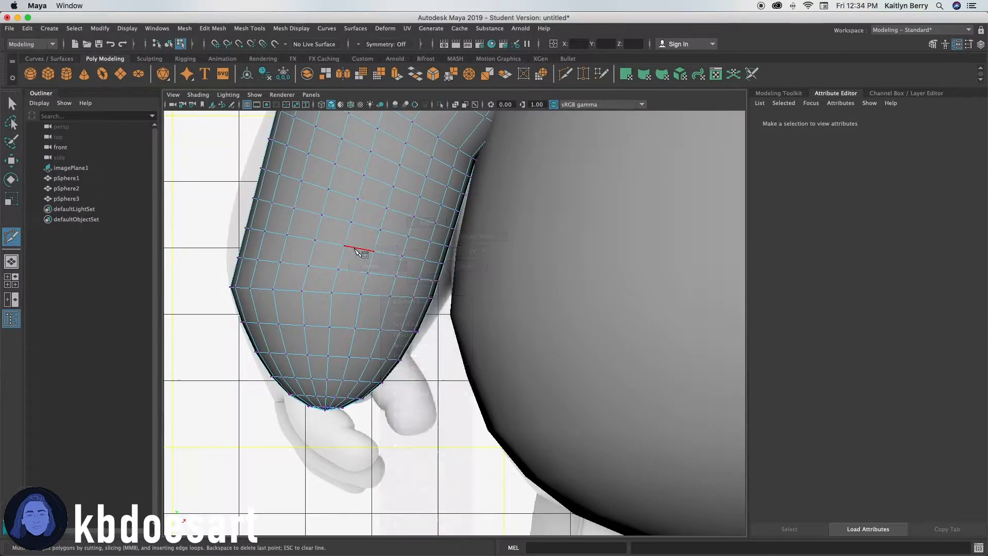
{"action": "key", "text": "w"}
{"action": "key", "text": "q"}
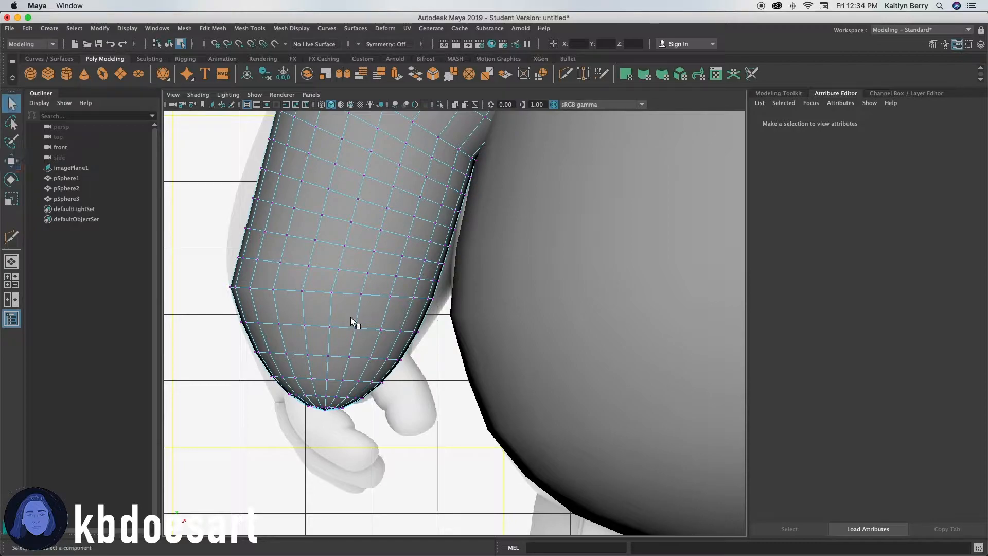
Select vertex loops on the upper arm and scale them slightly to shape the elbow area.
{"action": "middle_click_drag", "start_coordinate": [292, 220], "coordinate": [286, 321], "text": "alt"}
{"action": "left_click", "coordinate": [296, 200]}
{"action": "double_click", "coordinate": [314, 204], "text": "shift"}
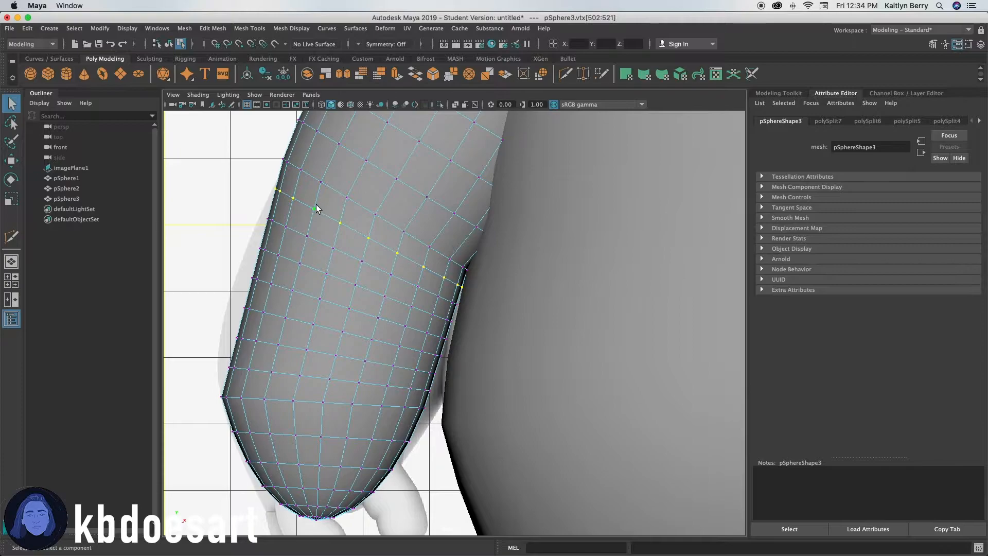
{"action": "key", "text": "r"}
{"action": "left_click_drag", "start_coordinate": [381, 221], "coordinate": [382, 221]}
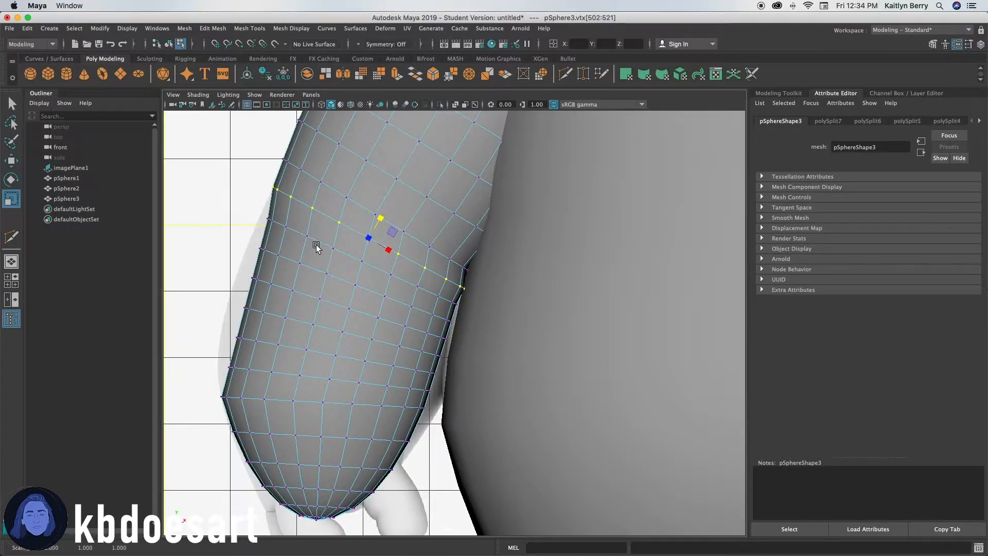
{"action": "left_click", "coordinate": [227, 205]}
{"action": "left_click", "coordinate": [289, 227]}
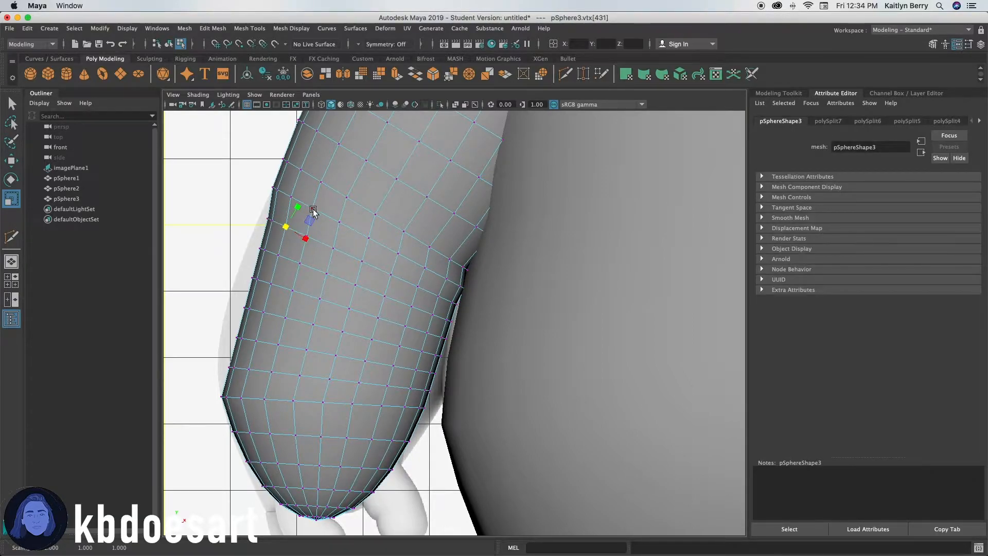
{"action": "left_click", "coordinate": [330, 247]}
{"action": "double_click", "coordinate": [307, 236], "text": "shift"}
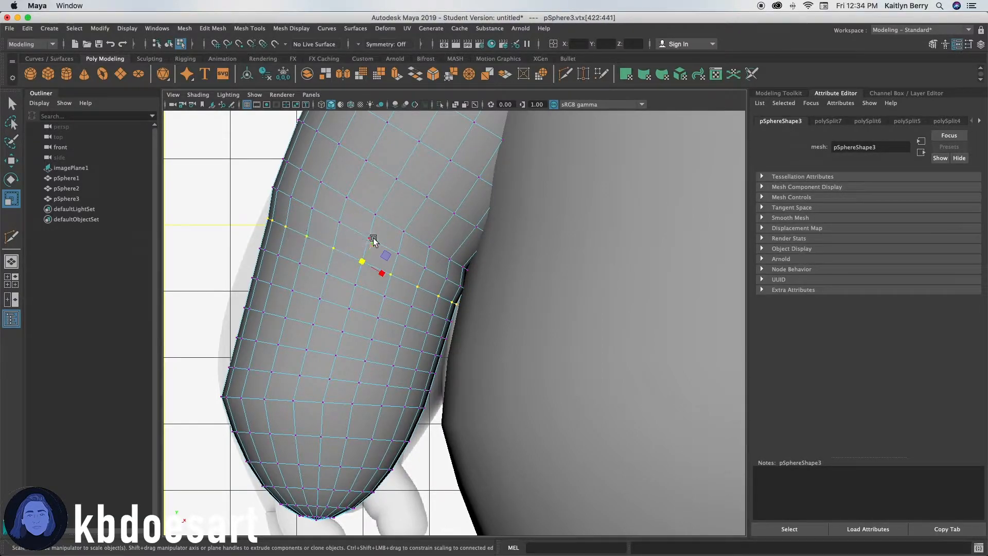
{"action": "left_click_drag", "start_coordinate": [373, 242], "coordinate": [375, 242]}
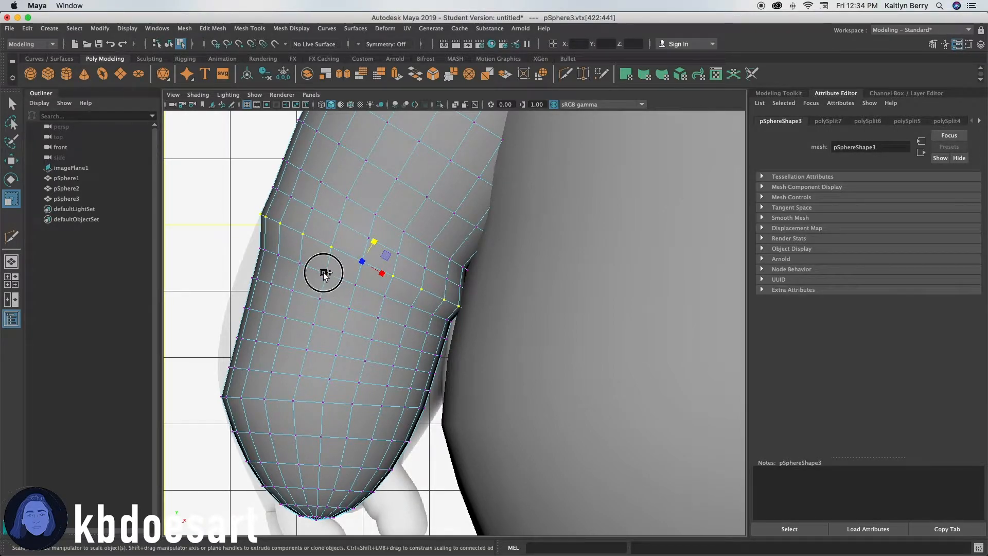
Select a vertex loop on the upper arm and scale it slightly, undoing an accidental extrusion.
{"action": "double_click", "coordinate": [300, 264], "text": "shift"}
{"action": "left_click", "coordinate": [299, 265]}
{"action": "double_click", "coordinate": [281, 256], "text": "shift"}
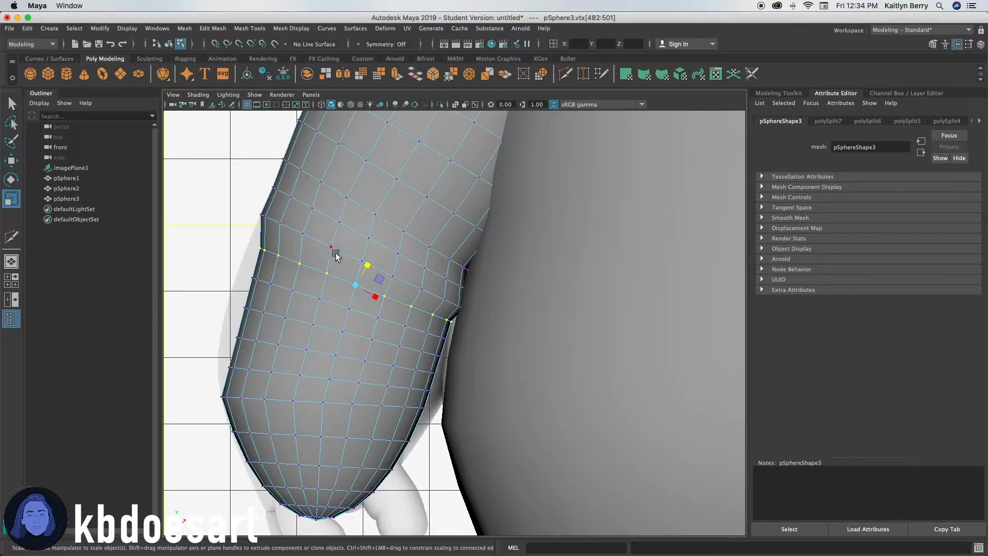
{"action": "key", "text": "w"}
{"action": "key", "text": "e"}
{"action": "key", "text": "r"}
{"action": "key", "text": "e"}
{"action": "key", "text": "r"}
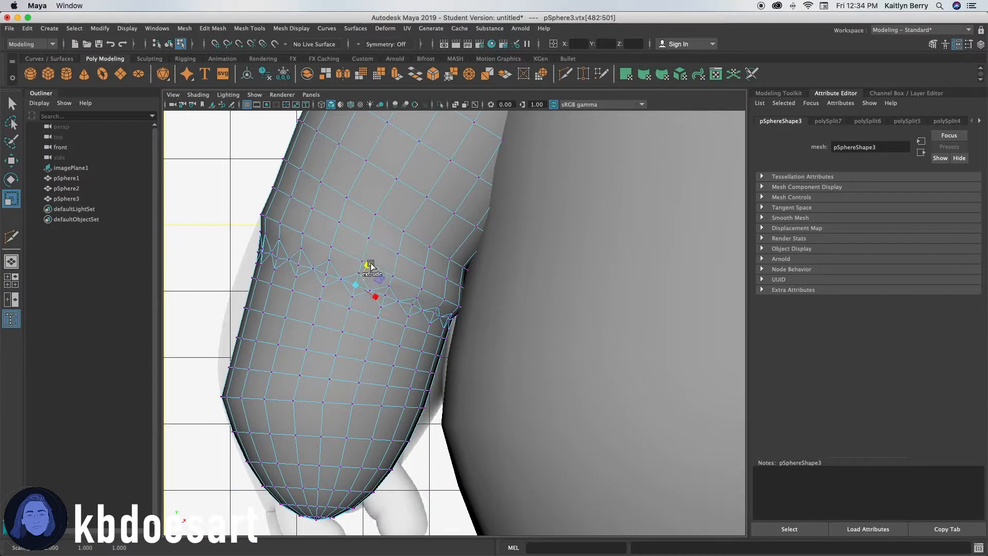
{"action": "key", "text": "ctrl+z"}
{"action": "left_click_drag", "start_coordinate": [368, 267], "coordinate": [366, 268]}
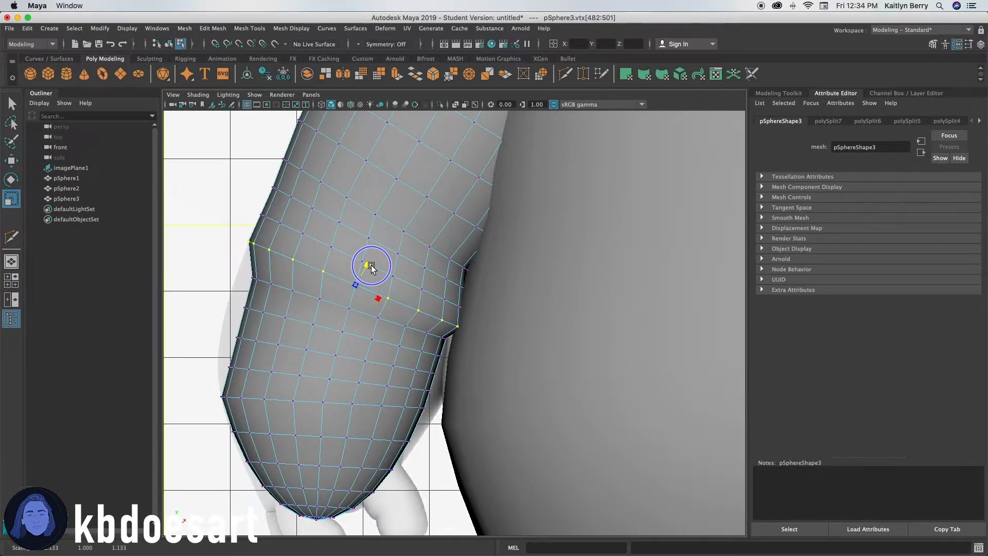
Select vertex loops below the elbow and scale them outward to widen the forearm.
{"action": "left_click", "coordinate": [321, 298]}
{"action": "double_click", "coordinate": [294, 291], "text": "shift"}
{"action": "left_click_drag", "start_coordinate": [363, 288], "coordinate": [364, 286]}
{"action": "double_click", "coordinate": [334, 332], "text": "shift"}
{"action": "left_click_drag", "start_coordinate": [371, 298], "coordinate": [357, 303]}
{"action": "key", "text": "ctrl+z"}
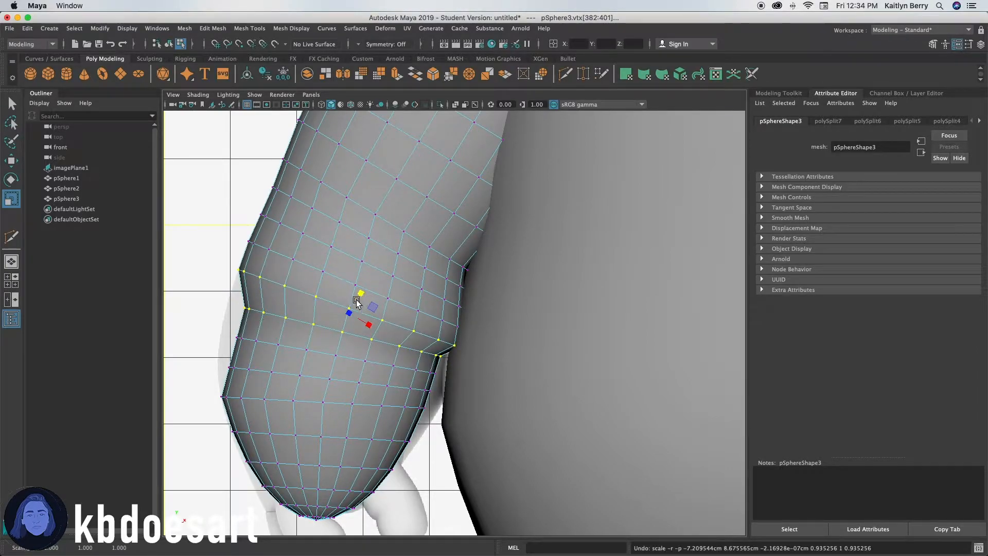
{"action": "left_click", "coordinate": [314, 328]}
{"action": "double_click", "coordinate": [286, 319], "text": "shift"}
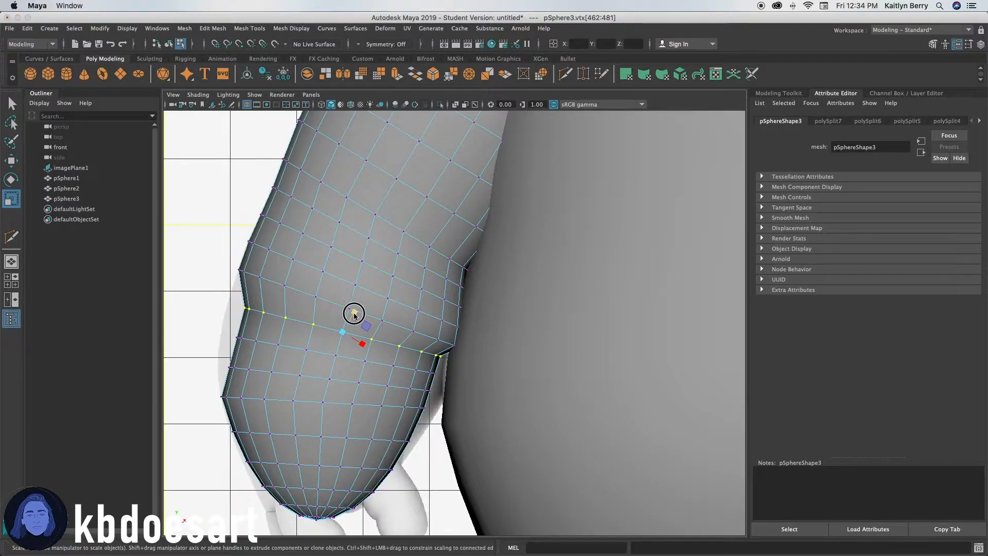
{"action": "left_click", "coordinate": [354, 315], "text": "alt"}
{"action": "left_click_drag", "start_coordinate": [354, 314], "coordinate": [354, 309]}
{"action": "middle_click_drag", "start_coordinate": [374, 379], "coordinate": [371, 338], "text": "alt"}
Select two more vertex loops on the lower arm and scale them to smooth the forearm's silhouette.
{"action": "left_click", "coordinate": [336, 319]}
{"action": "double_click", "coordinate": [275, 303], "text": "shift"}
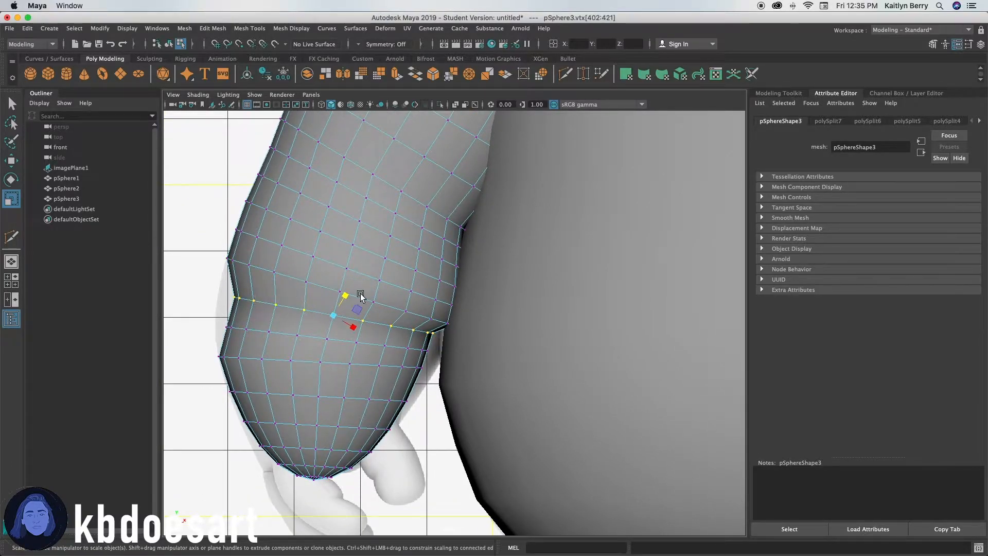
{"action": "left_click_drag", "start_coordinate": [345, 301], "coordinate": [348, 297]}
{"action": "left_click", "coordinate": [267, 334]}
{"action": "double_click", "coordinate": [248, 330], "text": "shift"}
{"action": "left_click_drag", "start_coordinate": [337, 320], "coordinate": [341, 317]}
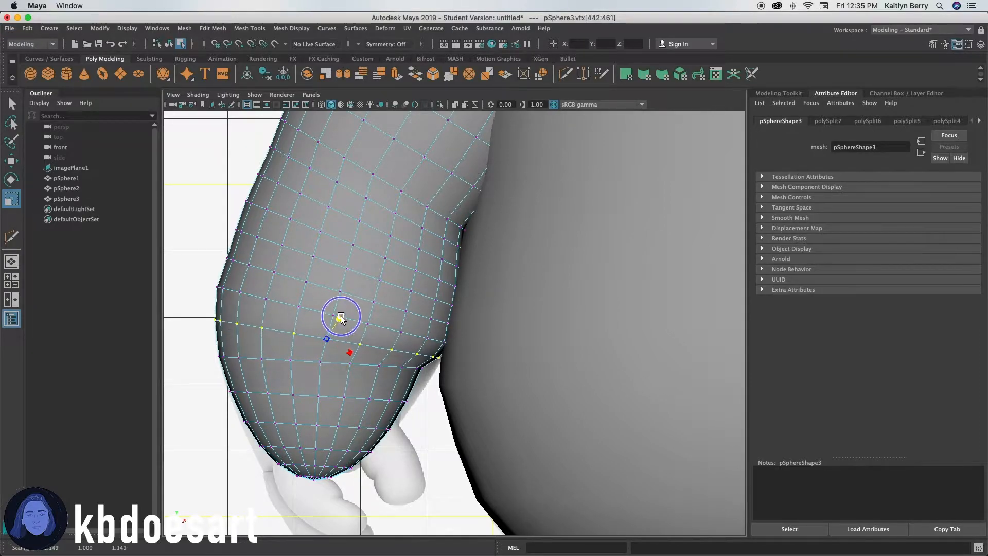
Select a vertex loop near the arm's end and move it down.
{"action": "left_click", "coordinate": [416, 368]}
{"action": "double_click", "coordinate": [356, 366], "text": "shift"}
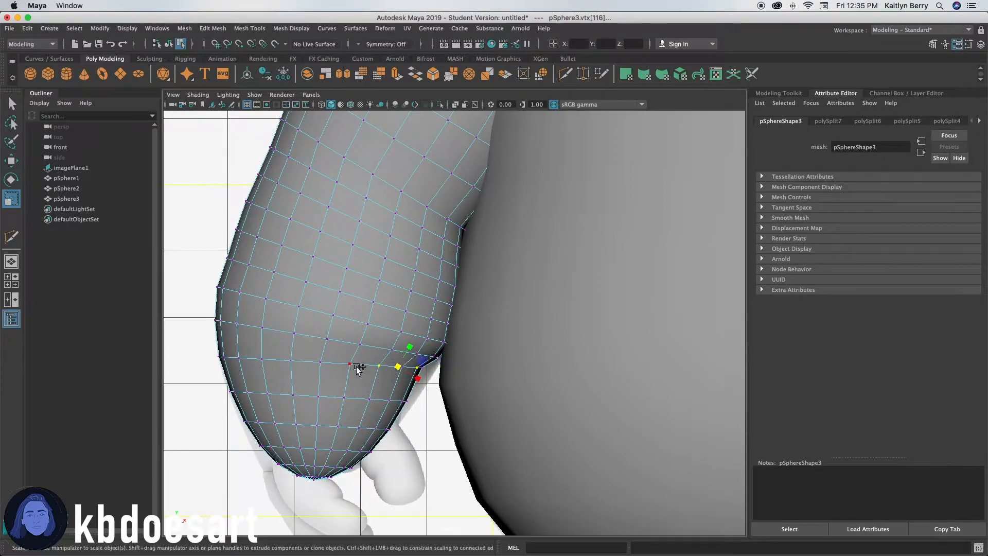
{"action": "left_click", "coordinate": [348, 364]}
{"action": "double_click", "coordinate": [318, 364], "text": "shift"}
{"action": "key", "text": "w"}
{"action": "key", "text": "e"}
{"action": "left_click_drag", "start_coordinate": [338, 350], "coordinate": [359, 363]}
{"action": "key", "text": "w"}
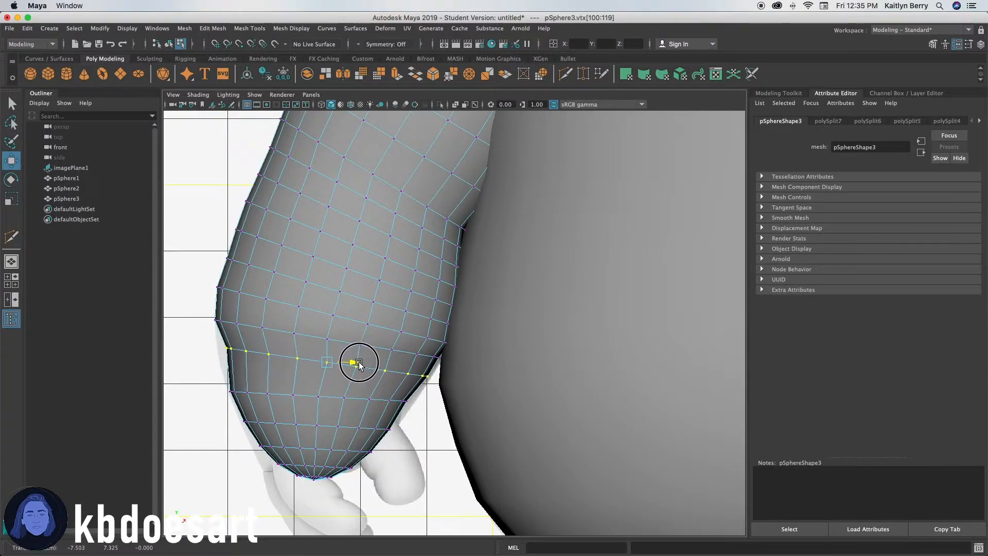
Scale the selected loop outward to match the reference arm's width.
{"action": "key", "text": "r"}
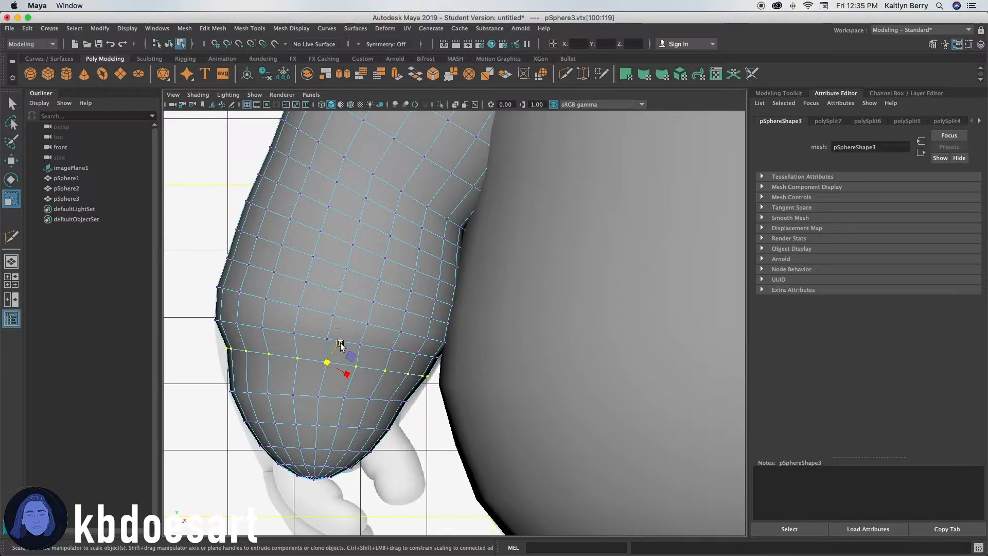
{"action": "left_click_drag", "start_coordinate": [304, 354], "coordinate": [277, 343]}
{"action": "left_click_drag", "start_coordinate": [267, 358], "coordinate": [268, 359]}
{"action": "left_click_drag", "start_coordinate": [328, 341], "coordinate": [331, 341]}
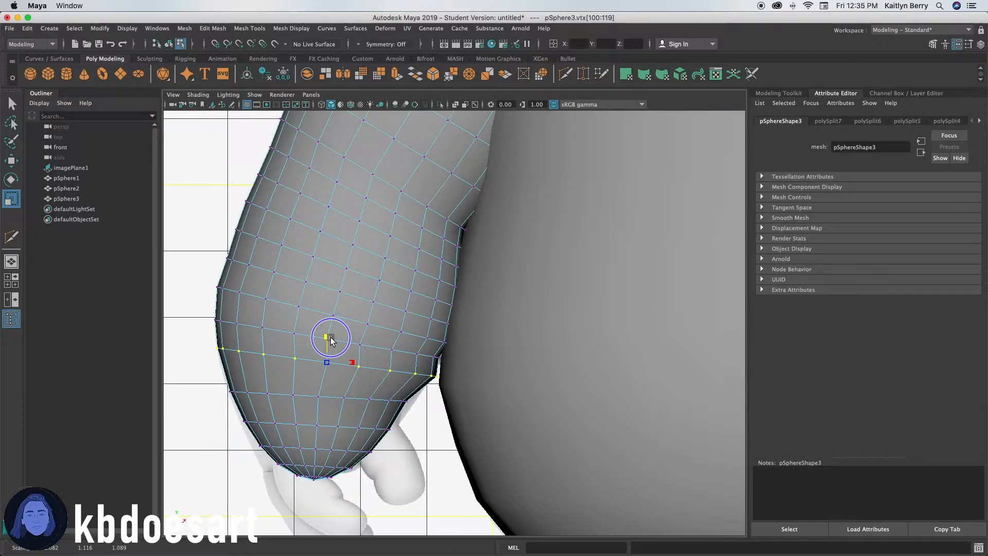
{"action": "mouse_move", "coordinate": [331, 339]}
{"action": "left_mouse_down"}
{"action": "mouse_move", "coordinate": [349, 362]}
{"action": "mouse_move", "coordinate": [326, 340]}
{"action": "left_mouse_up"}
{"action": "key", "text": "w"}
{"action": "key", "text": "r"}
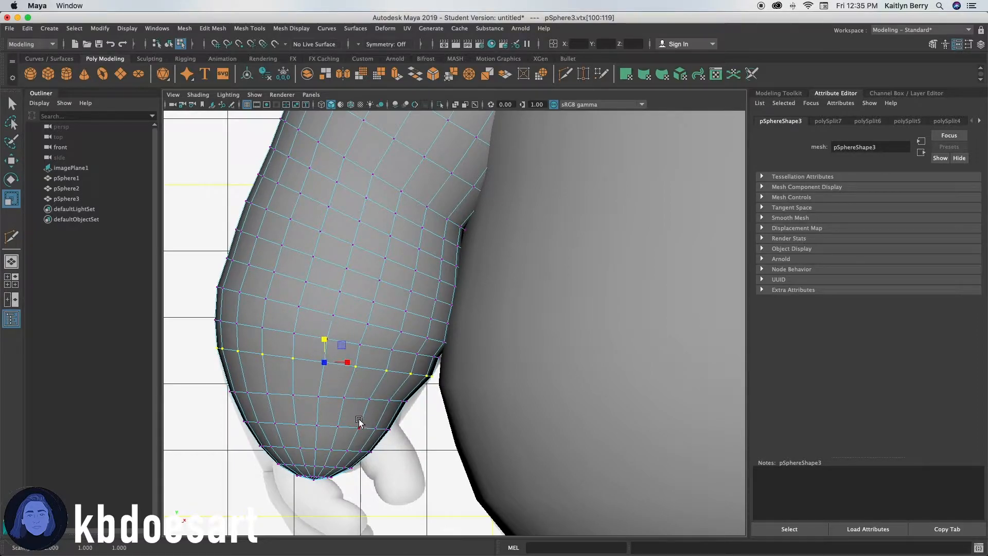
Select vertex loops near the wrist and scale them inward, undoing an accidental vertex extrusion.
{"action": "left_click", "coordinate": [391, 400]}
{"action": "double_click", "coordinate": [369, 399], "text": "shift"}
{"action": "left_click_drag", "start_coordinate": [341, 398], "coordinate": [326, 376]}
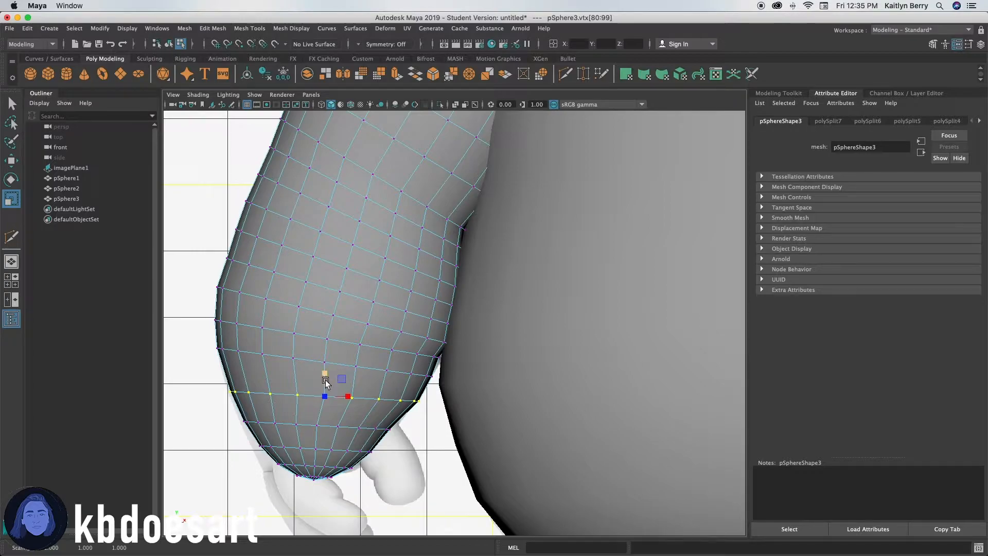
{"action": "left_click", "coordinate": [375, 428]}
{"action": "double_click", "coordinate": [359, 427], "text": "shift"}
{"action": "left_click_drag", "start_coordinate": [323, 407], "coordinate": [320, 405], "text": "shift"}
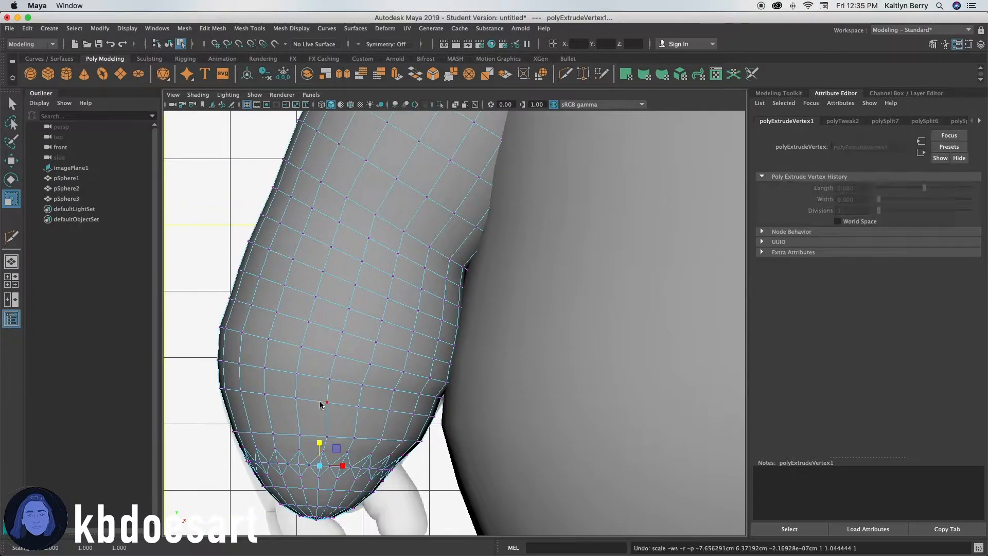
{"action": "key", "text": "z"}
{"action": "middle_click_drag", "start_coordinate": [353, 432], "coordinate": [374, 362], "text": "alt"}
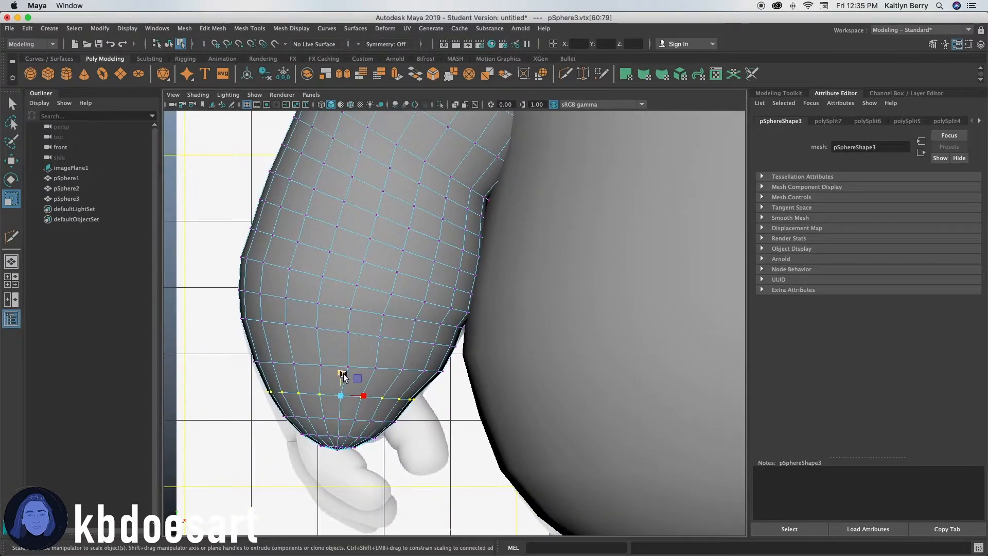
{"action": "left_click_drag", "start_coordinate": [343, 374], "coordinate": [342, 372]}
Select the lowest vertex loops of the arm and scale them to round its end.
{"action": "left_click", "coordinate": [336, 419]}
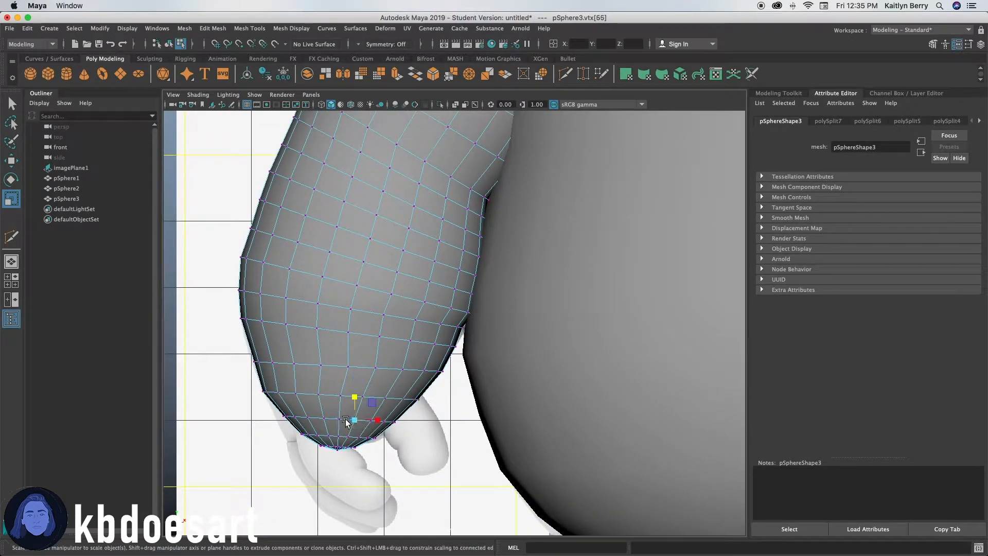
{"action": "double_click", "coordinate": [337, 418], "text": "shift"}
{"action": "left_click_drag", "start_coordinate": [341, 398], "coordinate": [342, 394], "text": "ctrl"}
{"action": "right_click_drag", "start_coordinate": [296, 436], "coordinate": [386, 434], "text": "alt"}
{"action": "middle_click_drag", "start_coordinate": [342, 465], "coordinate": [419, 310], "text": "alt"}
{"action": "right_click_drag", "start_coordinate": [247, 316], "coordinate": [320, 319], "text": "alt"}
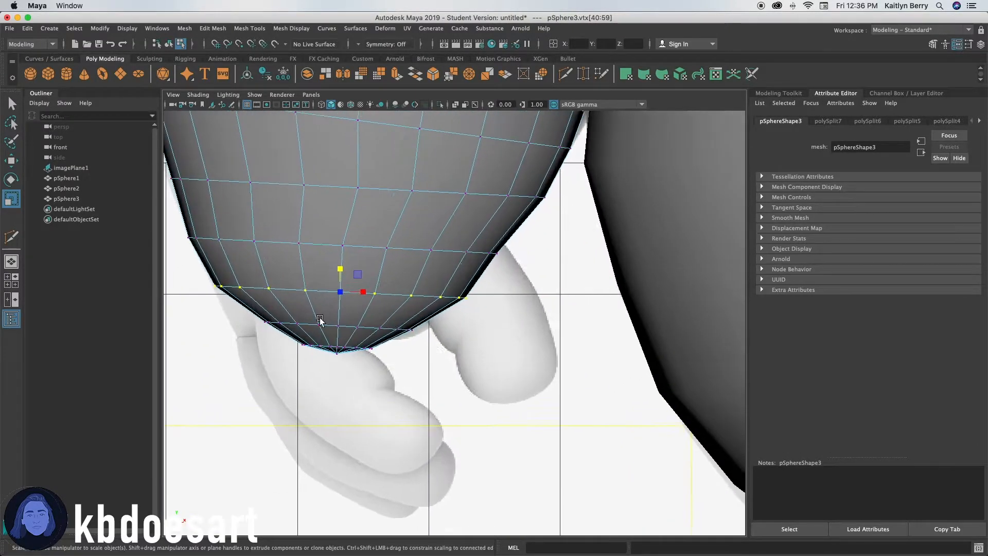
{"action": "left_click", "coordinate": [352, 327]}
{"action": "double_click", "coordinate": [349, 331], "text": "shift"}
{"action": "mouse_move", "coordinate": [340, 302]}
{"action": "left_mouse_down", "text": "ctrl"}
{"action": "mouse_move", "coordinate": [348, 293]}
{"action": "mouse_move", "coordinate": [341, 312]}
{"action": "mouse_move", "coordinate": [346, 294]}
{"action": "mouse_move", "coordinate": [356, 324]}
{"action": "mouse_move", "coordinate": [347, 323]}
{"action": "mouse_move", "coordinate": [363, 323]}
{"action": "mouse_move", "coordinate": [330, 295]}
{"action": "left_mouse_up", "text": "ctrl"}
Select the bottom tip vertices of the arm and move them up and scale them to flatten the end.
{"action": "key", "text": "w"}
{"action": "key", "text": "r"}
{"action": "left_click", "coordinate": [332, 347]}
{"action": "scroll", "coordinate": [606, 316], "scroll_direction": "up", "scroll_amount": 5}
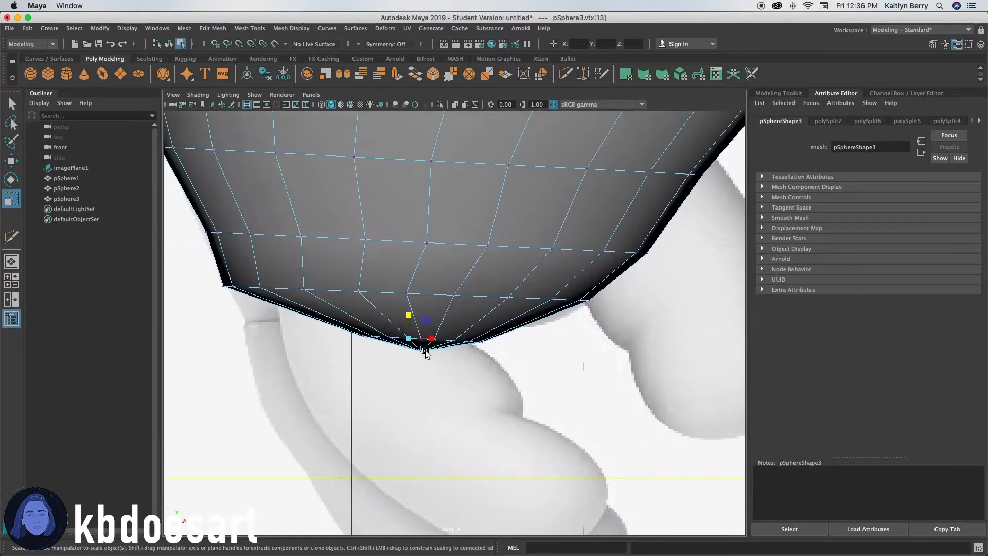
{"action": "double_click", "coordinate": [390, 337]}
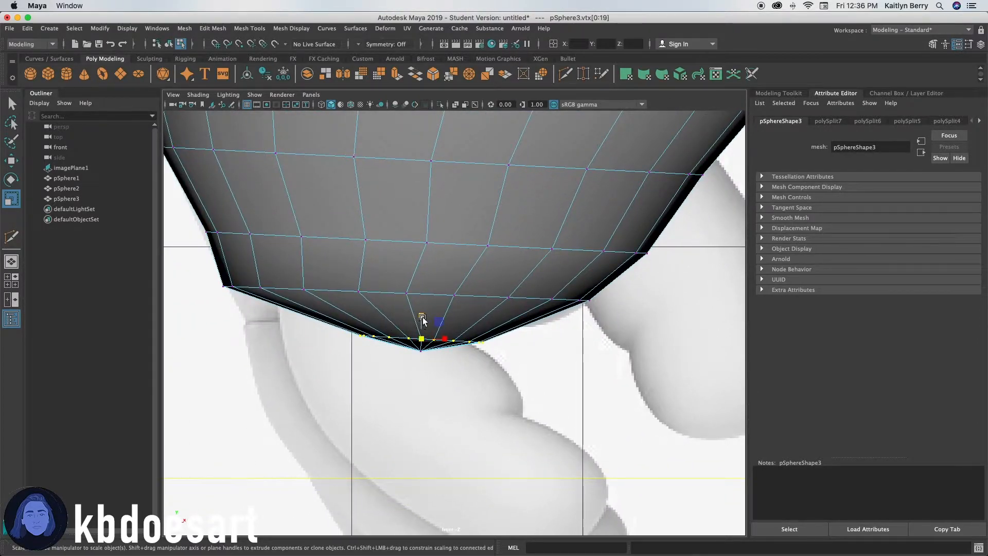
{"action": "key", "text": "w"}
{"action": "left_click_drag", "start_coordinate": [421, 322], "coordinate": [433, 297]}
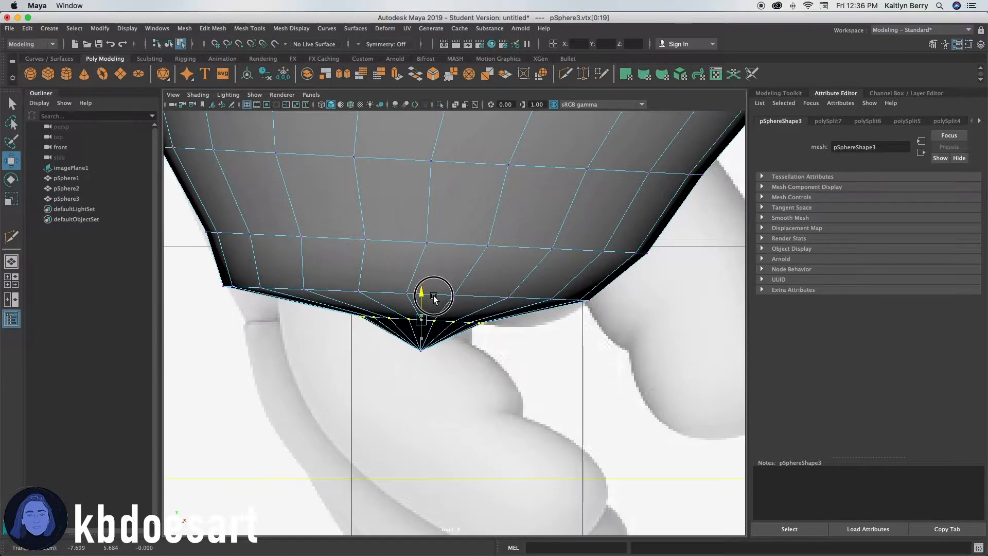
{"action": "key", "text": "r"}
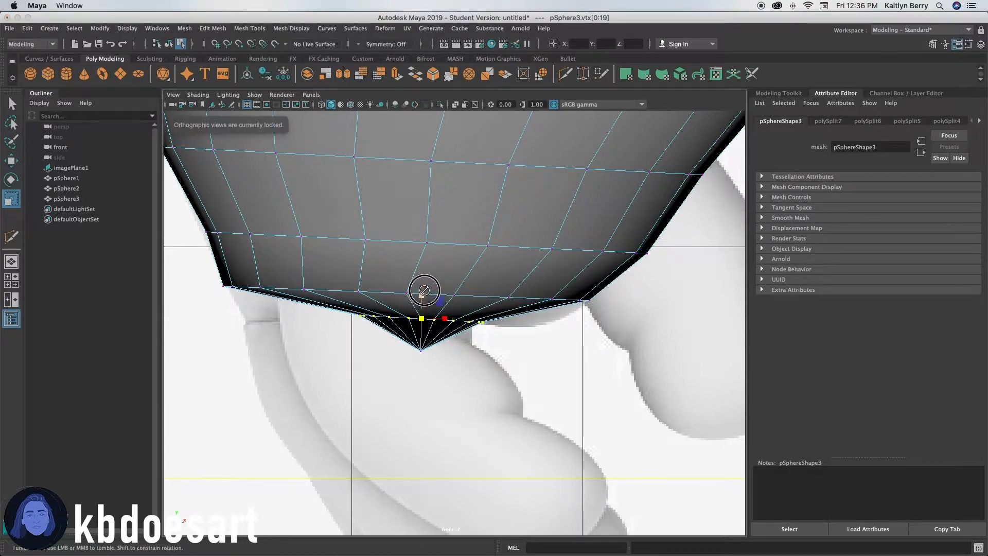
{"action": "left_click_drag", "start_coordinate": [423, 300], "coordinate": [442, 273]}
{"action": "key", "text": "w"}
{"action": "mouse_move", "coordinate": [441, 318]}
{"action": "left_mouse_down"}
{"action": "mouse_move", "coordinate": [408, 325]}
{"action": "mouse_move", "coordinate": [381, 304]}
{"action": "mouse_move", "coordinate": [404, 323]}
{"action": "mouse_move", "coordinate": [430, 295]}
{"action": "mouse_move", "coordinate": [441, 300]}
{"action": "left_mouse_up"}
Inspect the finished arm shape from the front and perspective views.
{"action": "left_click", "coordinate": [422, 351]}
{"action": "right_click_drag", "start_coordinate": [570, 295], "coordinate": [216, 346], "text": "alt"}
{"action": "middle_click_drag", "start_coordinate": [459, 320], "coordinate": [374, 368], "text": "alt"}
{"action": "right_click_drag", "start_coordinate": [386, 264], "coordinate": [437, 240]}
{"action": "left_click", "coordinate": [474, 242]}
{"action": "left_click", "coordinate": [395, 398]}
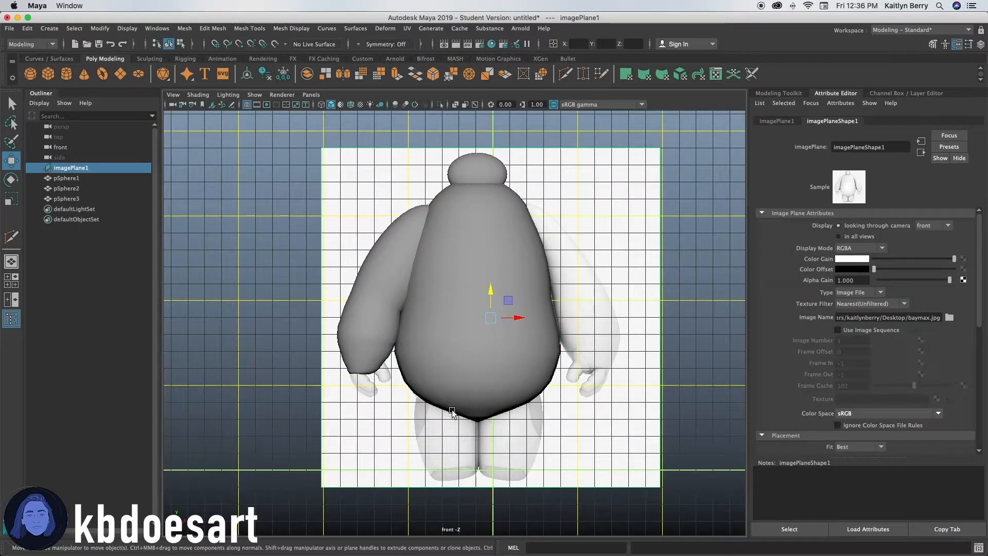
{"action": "left_click", "coordinate": [374, 298]}
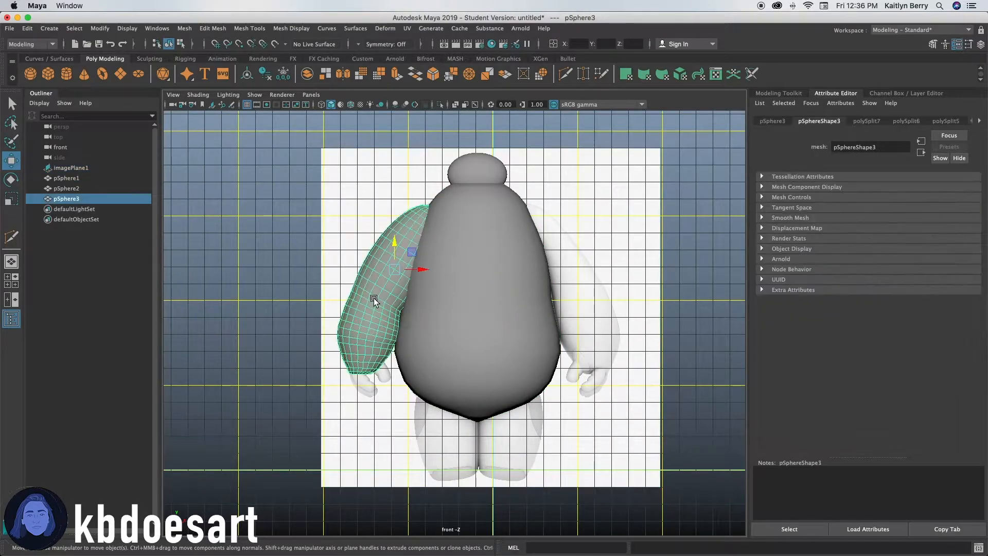
{"action": "left_click", "coordinate": [414, 424]}
{"action": "left_click", "coordinate": [380, 308]}
{"action": "left_click", "coordinate": [343, 432]}
{"action": "scroll", "coordinate": [421, 315], "scroll_direction": "up", "scroll_amount": 4}
{"action": "left_click", "coordinate": [315, 324]}
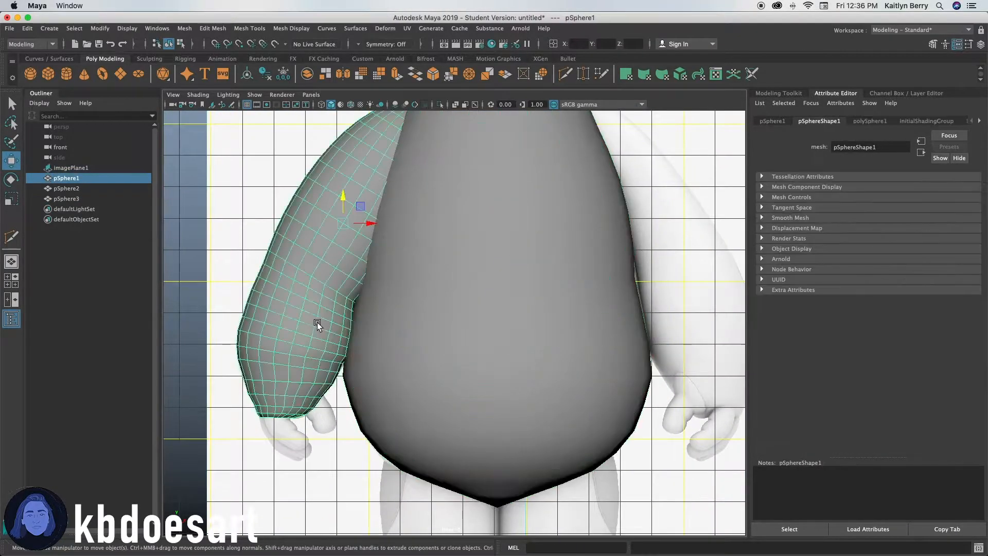
{"action": "key", "text": "a"}
{"action": "key", "text": "space"}
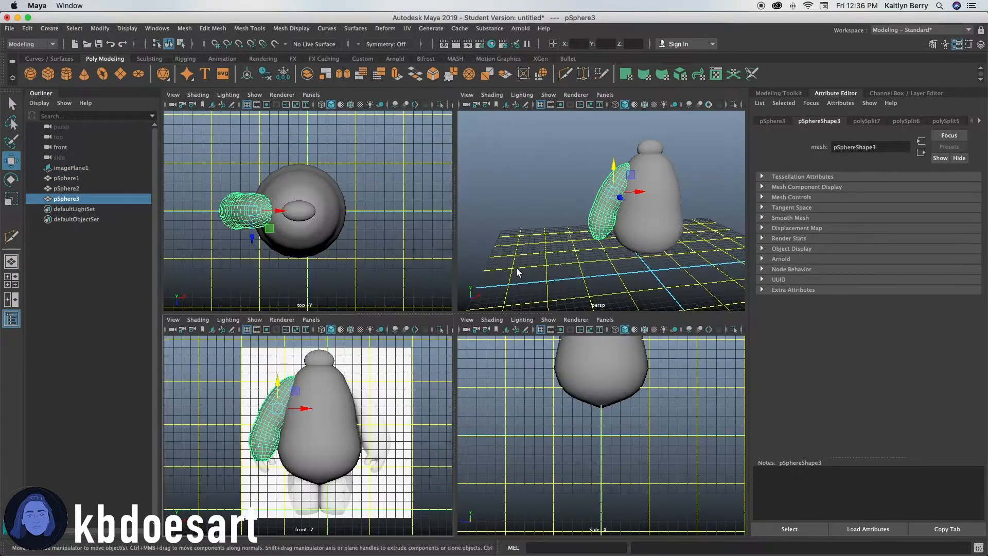
{"action": "key", "text": "space"}
{"action": "left_click_drag", "start_coordinate": [540, 345], "coordinate": [523, 329], "text": "alt"}
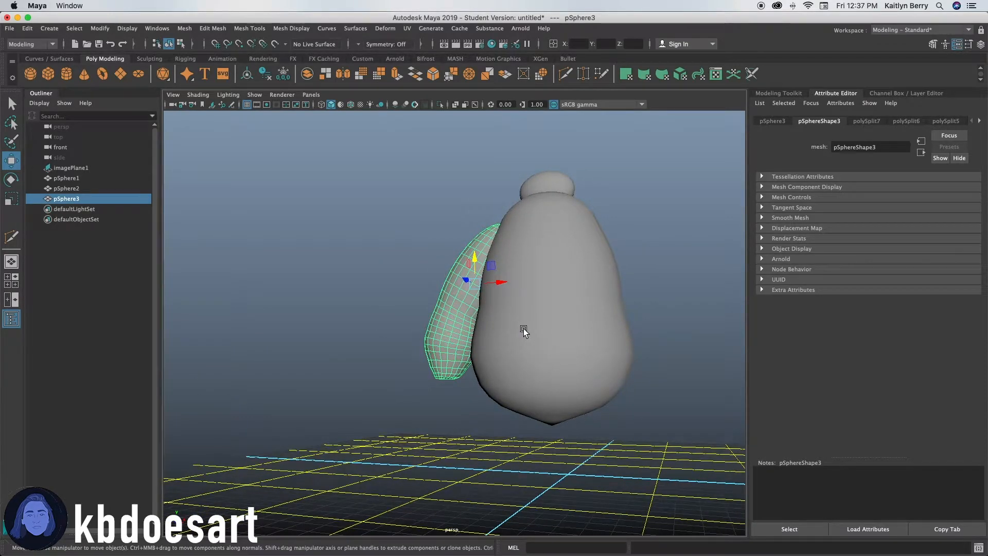
{"action": "key", "text": "space"}
{"action": "key", "text": "space"}
{"action": "right_click_drag", "start_coordinate": [307, 366], "coordinate": [748, 303], "text": "alt"}
{"action": "middle_click_drag", "start_coordinate": [258, 410], "coordinate": [473, 312], "text": "alt"}
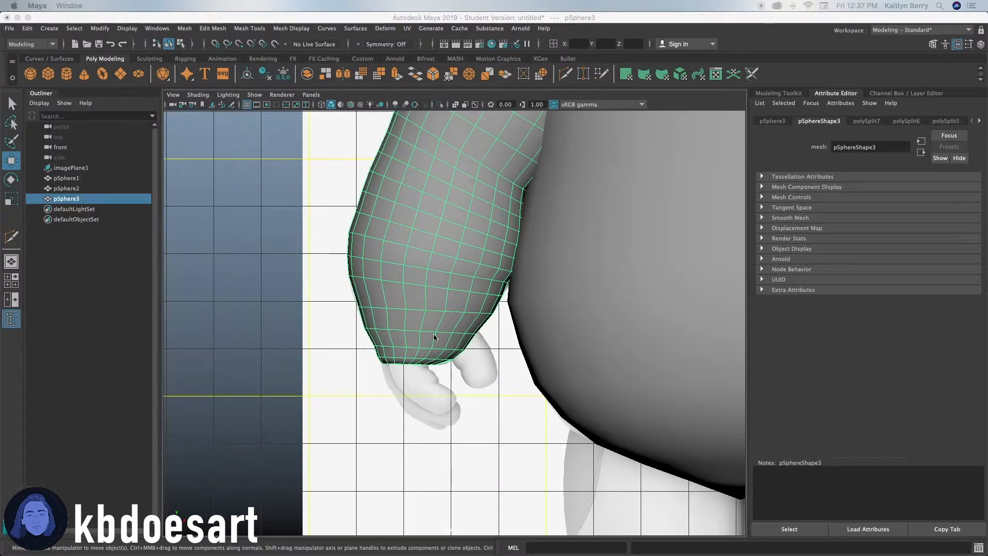
{"action": "scroll", "coordinate": [437, 335], "scroll_direction": "up", "scroll_amount": 5}
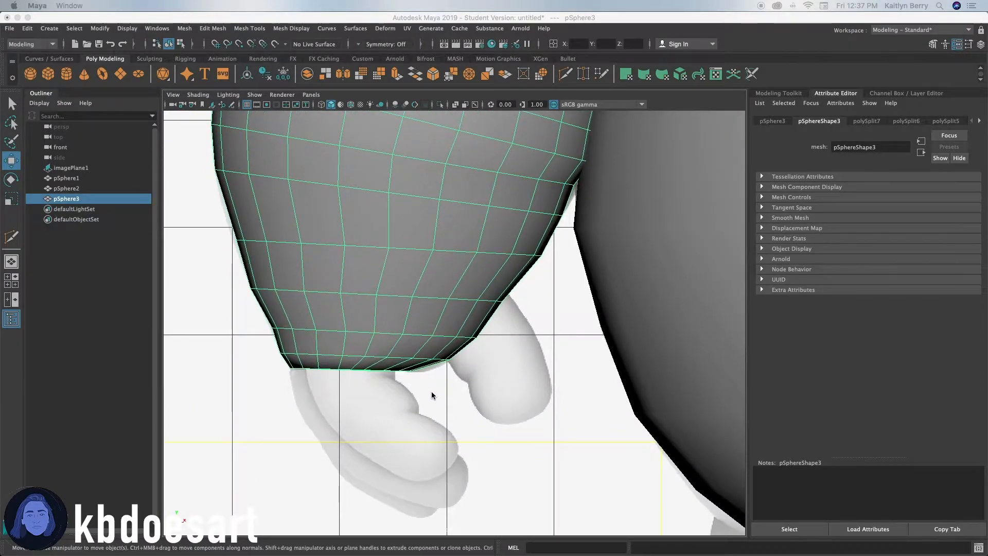
{"action": "scroll", "coordinate": [432, 341], "scroll_direction": "down", "scroll_amount": 5}
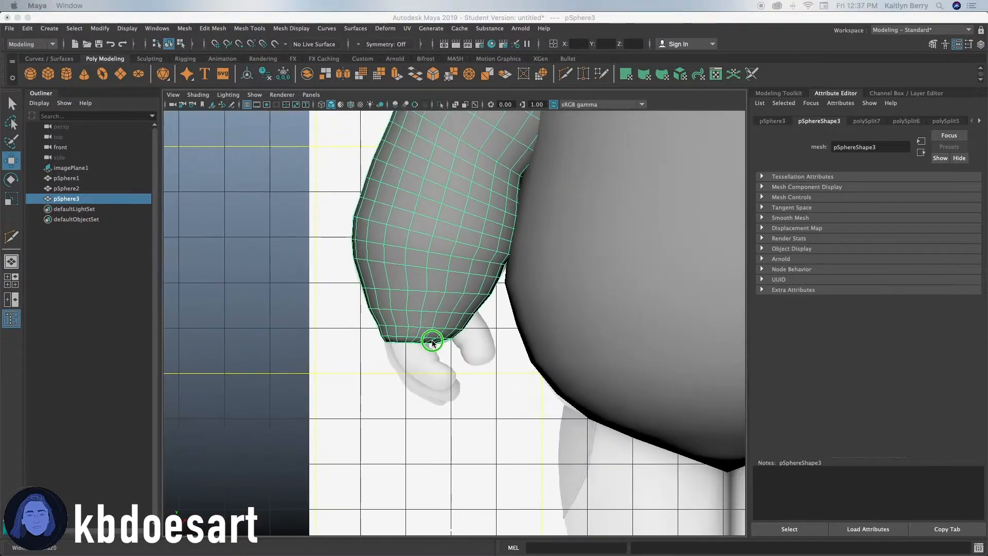
{"action": "right_click_drag", "start_coordinate": [431, 340], "coordinate": [440, 340], "text": "alt"}
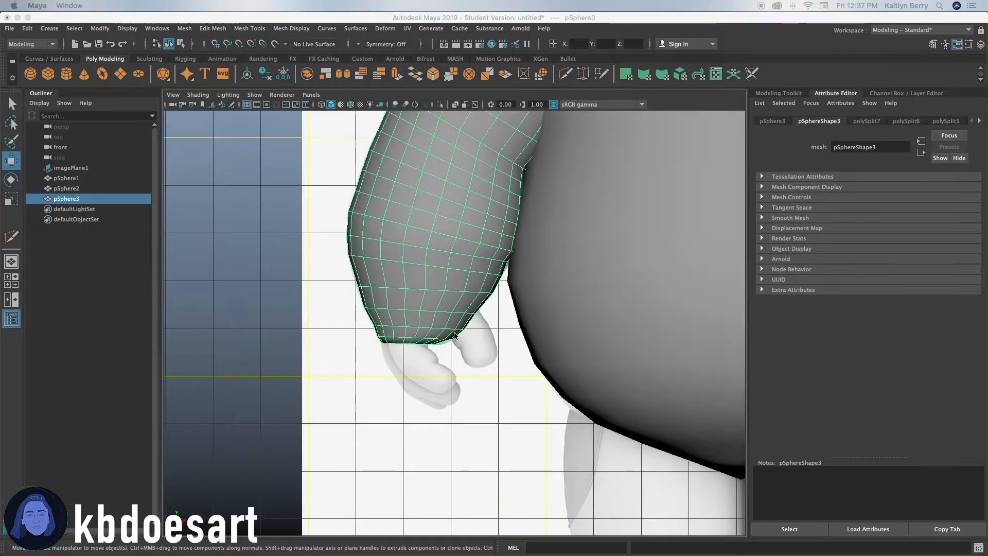
{"action": "middle_click_drag", "start_coordinate": [500, 389], "coordinate": [484, 344], "text": "alt"}
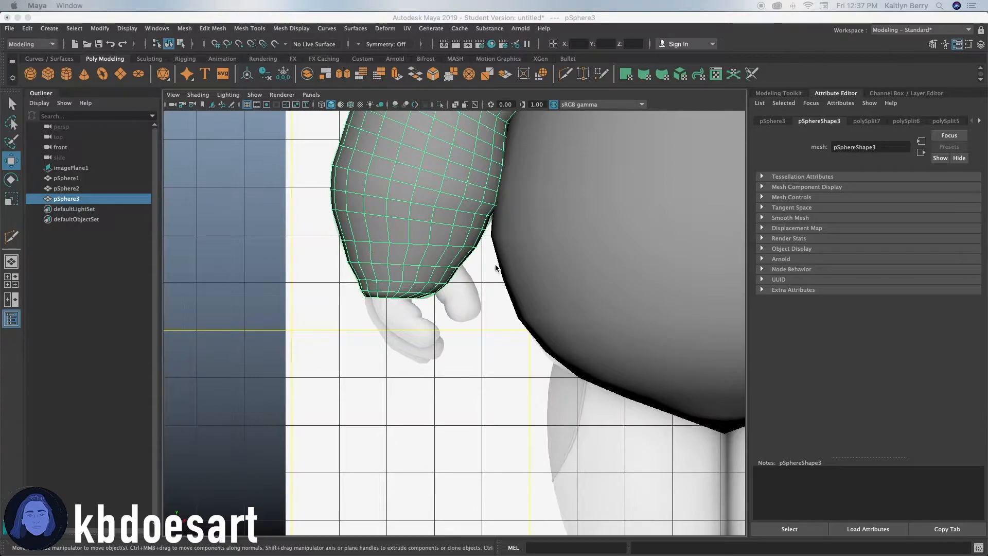
Create a polygon sphere and move it to the end of the arm over the reference hand.
{"action": "left_click", "coordinate": [31, 74]}
{"action": "right_click_drag", "start_coordinate": [578, 346], "coordinate": [382, 326], "text": "alt"}
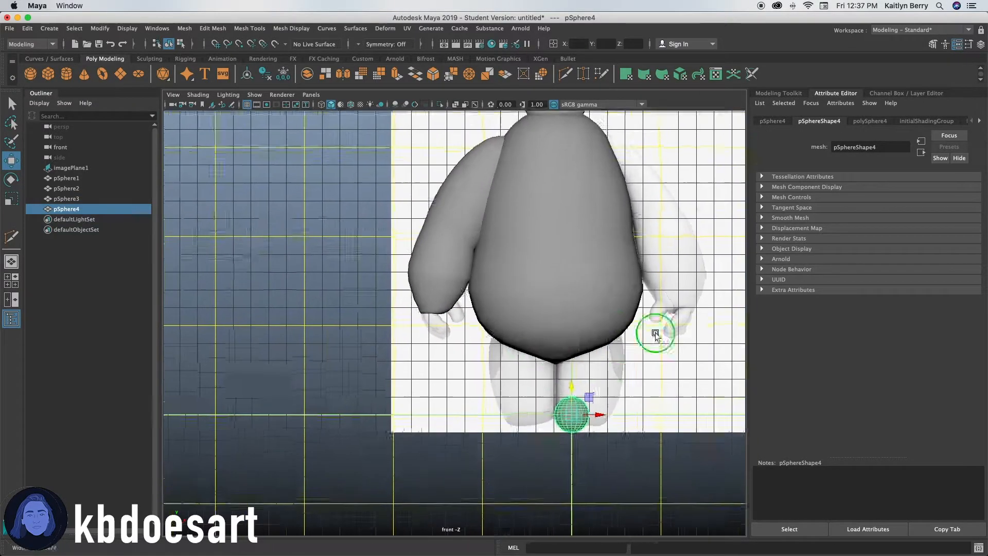
{"action": "right_click_drag", "start_coordinate": [619, 343], "coordinate": [674, 374], "text": "alt"}
{"action": "left_click_drag", "start_coordinate": [595, 405], "coordinate": [482, 330]}
{"action": "right_click_drag", "start_coordinate": [494, 329], "coordinate": [746, 310], "text": "alt"}
{"action": "left_click_drag", "start_coordinate": [468, 304], "coordinate": [469, 245]}
{"action": "right_click_drag", "start_coordinate": [633, 238], "coordinate": [844, 231], "text": "alt"}
{"action": "middle_click_drag", "start_coordinate": [461, 236], "coordinate": [396, 348], "text": "alt"}
Scale the hand sphere down and move it onto the reference hand, turning on wireframe-on-shaded display.
{"action": "key", "text": "r"}
{"action": "left_click_drag", "start_coordinate": [416, 335], "coordinate": [316, 354]}
{"action": "key", "text": "w"}
{"action": "left_click_drag", "start_coordinate": [405, 315], "coordinate": [410, 363]}
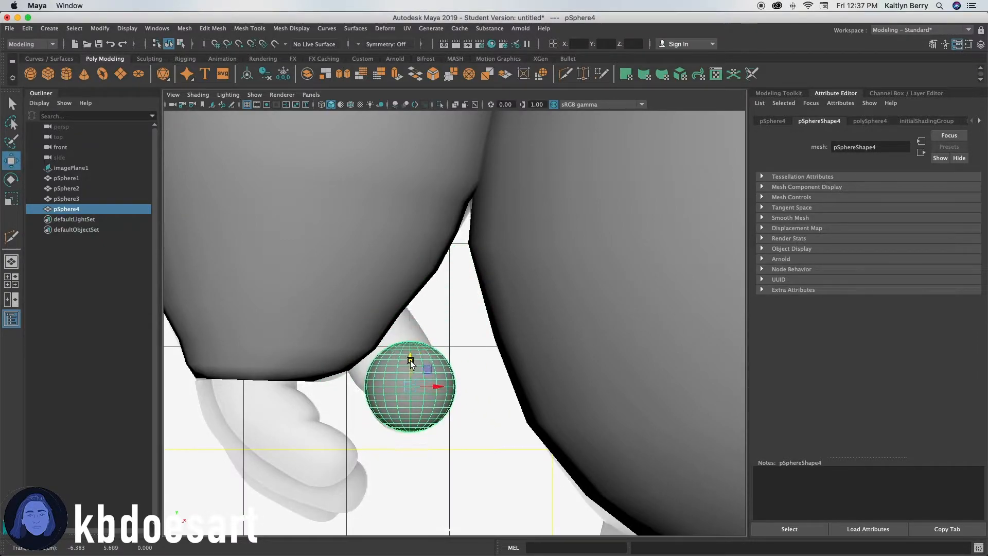
{"action": "left_click", "coordinate": [321, 105]}
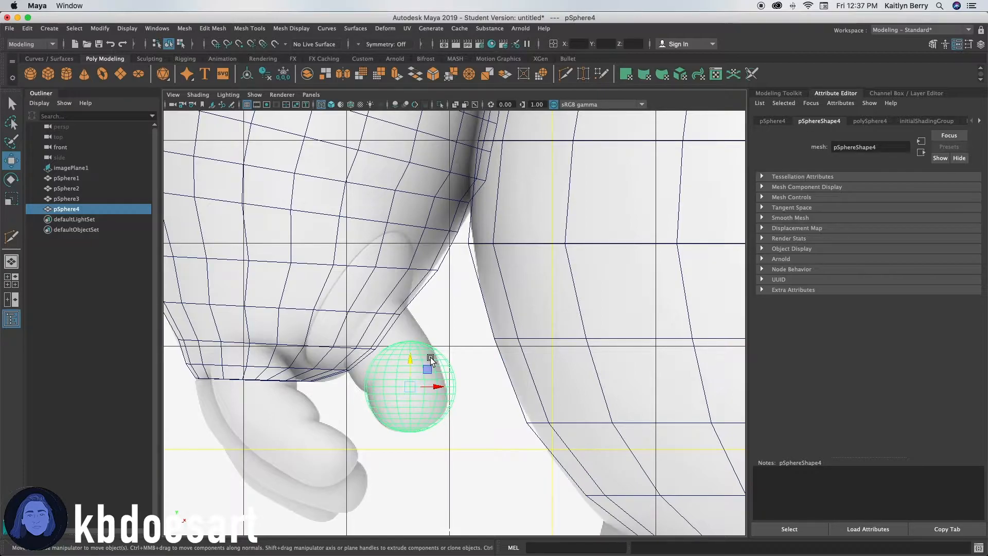
Squash the hand sphere narrower into an oval palm and nudge it into place.
{"action": "key", "text": "r"}
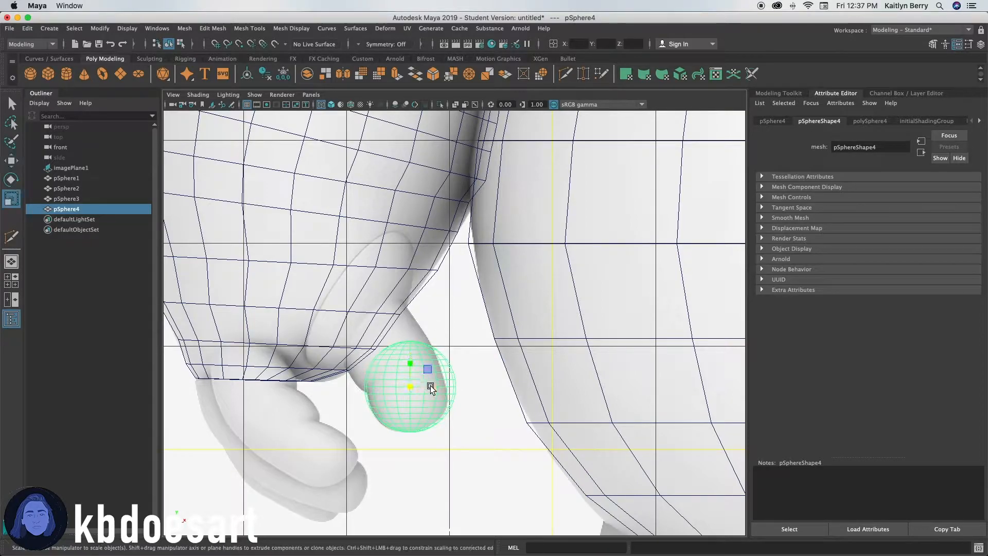
{"action": "left_click_drag", "start_coordinate": [436, 389], "coordinate": [431, 390]}
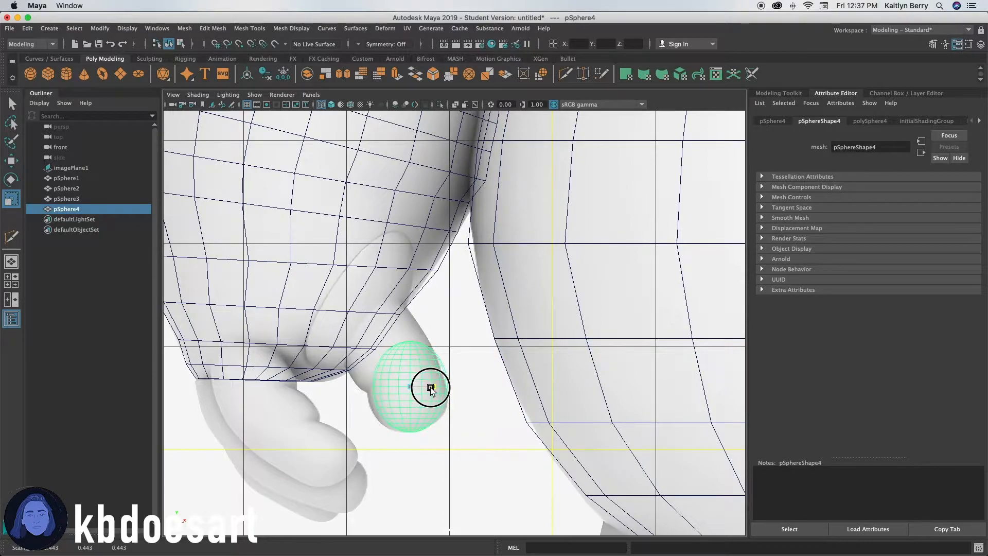
{"action": "key", "text": "w"}
{"action": "left_click_drag", "start_coordinate": [439, 389], "coordinate": [436, 389]}
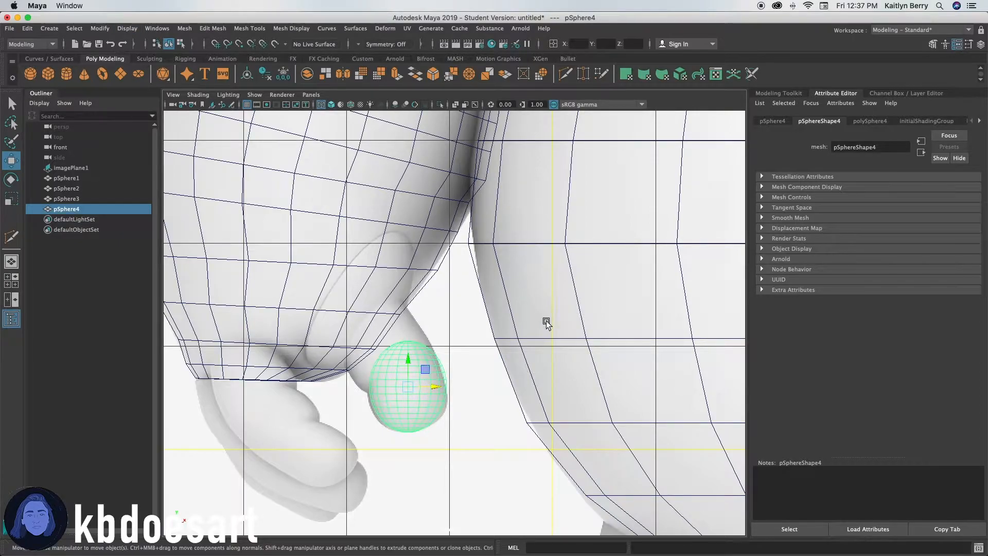
Duplicate the palm sphere, move the copy up toward the wrist, and scale it wider.
{"action": "key", "text": "ctrl+d"}
{"action": "left_click_drag", "start_coordinate": [411, 372], "coordinate": [412, 344]}
{"action": "key", "text": "e"}
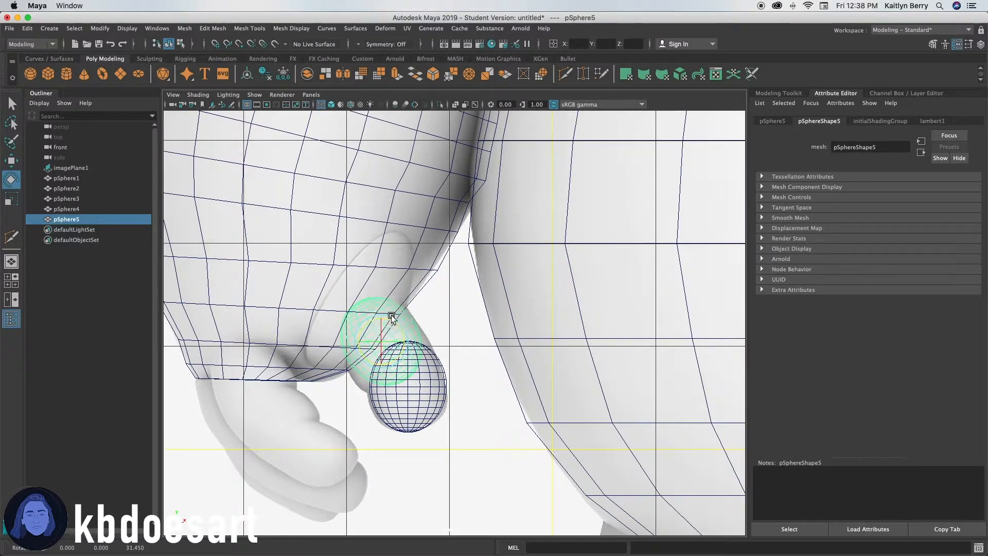
{"action": "key", "text": "r"}
{"action": "left_click_drag", "start_coordinate": [403, 342], "coordinate": [406, 340]}
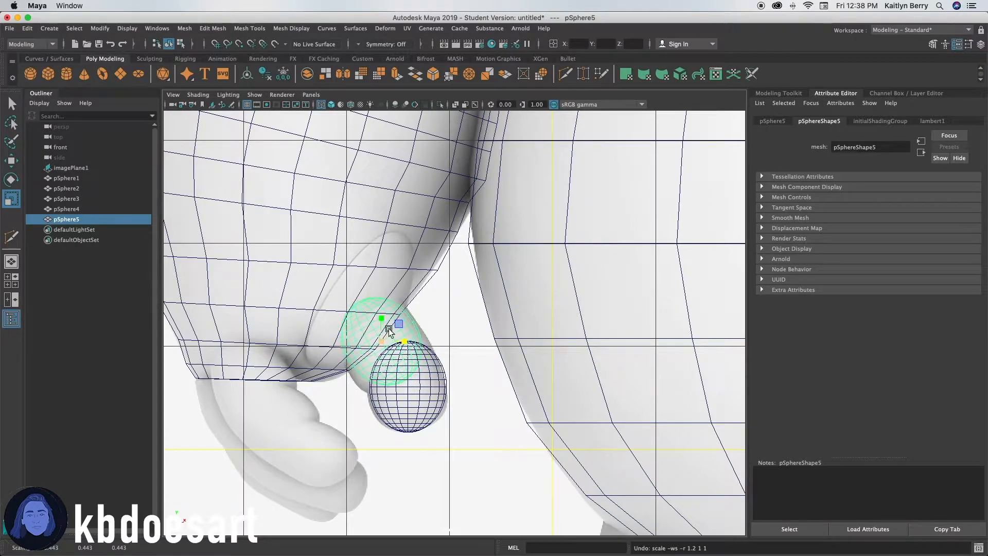
{"action": "right_click_drag", "start_coordinate": [396, 358], "coordinate": [350, 358]}
{"action": "key", "text": "t"}
{"action": "key", "text": "r"}
{"action": "left_click_drag", "start_coordinate": [390, 349], "coordinate": [410, 349]}
{"action": "key", "text": "w"}
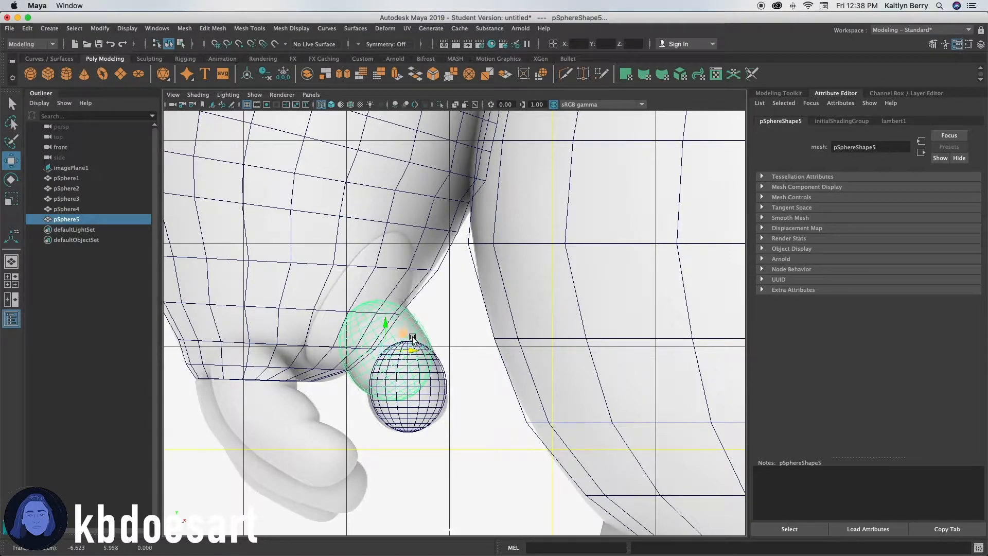
Inspect the hand spheres from the perspective view and return to the front view.
{"action": "key", "text": "space"}
{"action": "key", "text": "space"}
{"action": "left_click", "coordinate": [414, 310]}
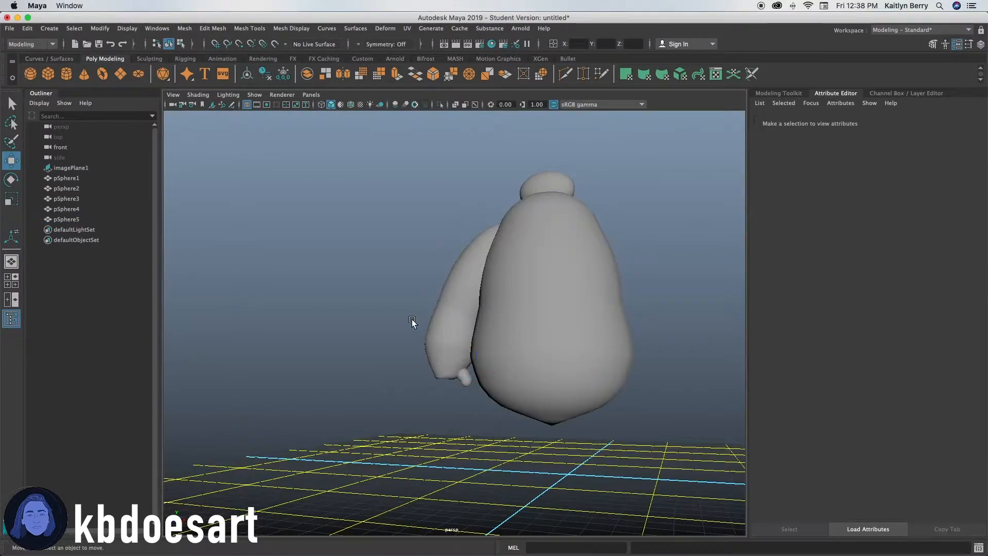
{"action": "right_click_drag", "start_coordinate": [414, 310], "coordinate": [649, 353], "text": "alt"}
{"action": "middle_click_drag", "start_coordinate": [562, 469], "coordinate": [551, 348], "text": "alt"}
{"action": "left_click_drag", "start_coordinate": [551, 348], "coordinate": [576, 355], "text": "alt"}
{"action": "left_click", "coordinate": [477, 338]}
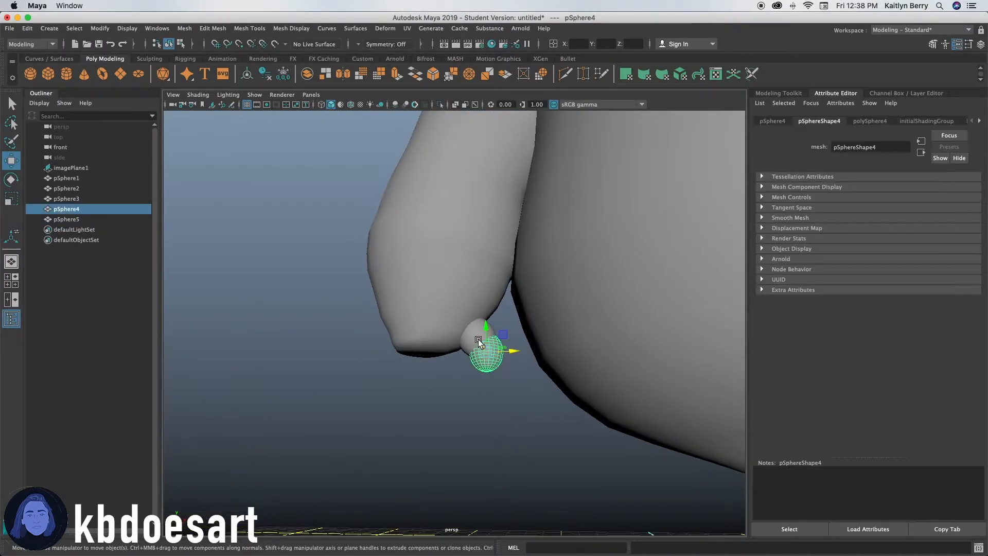
{"action": "left_click", "coordinate": [553, 319]}
{"action": "key", "text": "space"}
{"action": "key", "text": "space"}
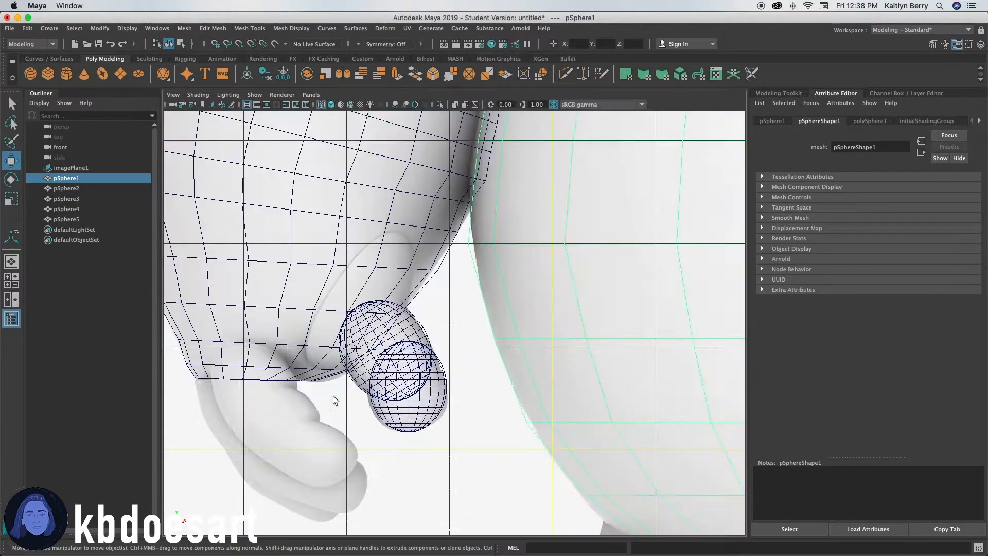
Duplicate the palm sphere, move the copy down over the reference finger, and scale it into an elongated oval.
{"action": "right_click_drag", "start_coordinate": [230, 400], "coordinate": [320, 433], "text": "alt"}
{"action": "middle_click_drag", "start_coordinate": [319, 433], "coordinate": [497, 325], "text": "alt"}
{"action": "right_click_drag", "start_coordinate": [546, 330], "coordinate": [500, 333], "text": "alt"}
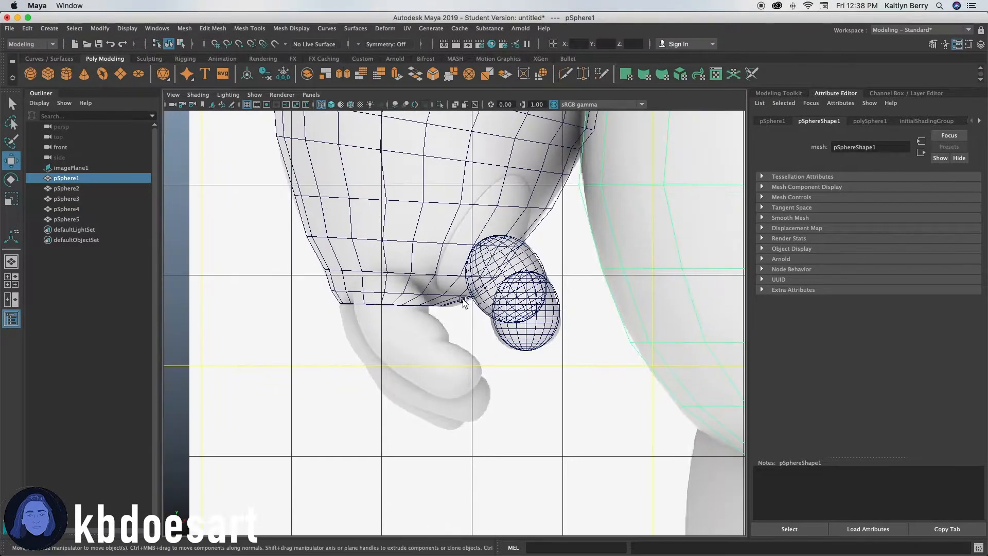
{"action": "left_click", "coordinate": [543, 323]}
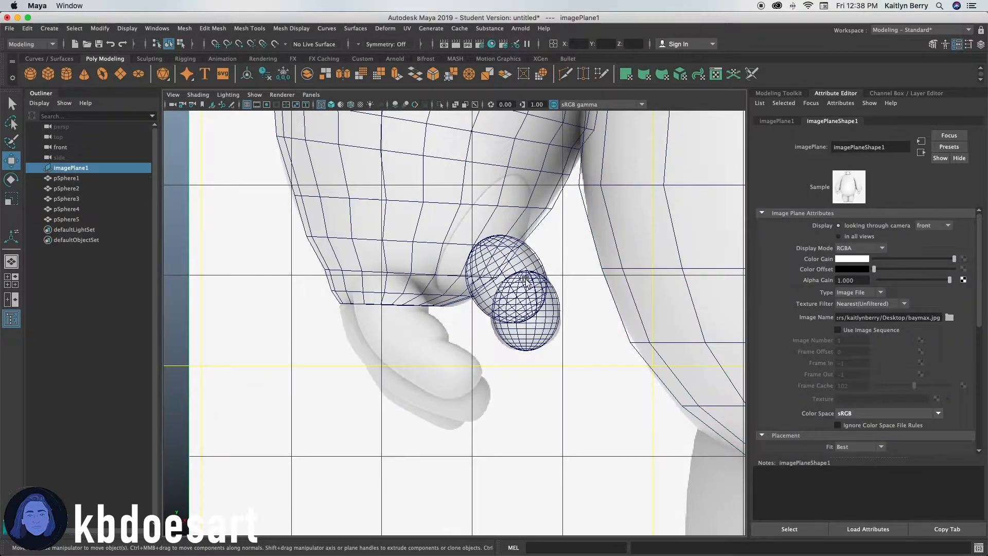
{"action": "left_click", "coordinate": [76, 209]}
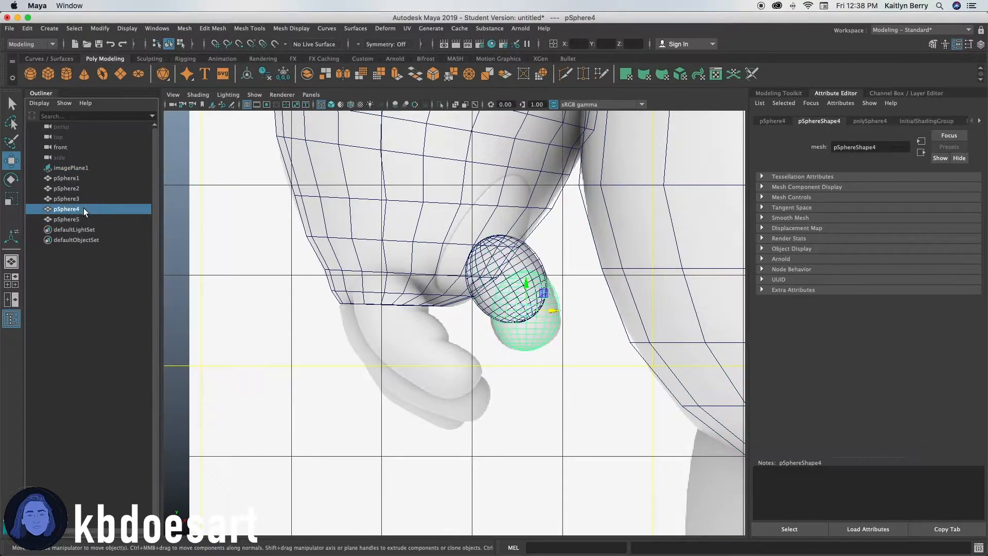
{"action": "key", "text": "ctrl+d"}
{"action": "left_click_drag", "start_coordinate": [553, 311], "coordinate": [443, 329]}
{"action": "left_click_drag", "start_coordinate": [430, 293], "coordinate": [420, 319]}
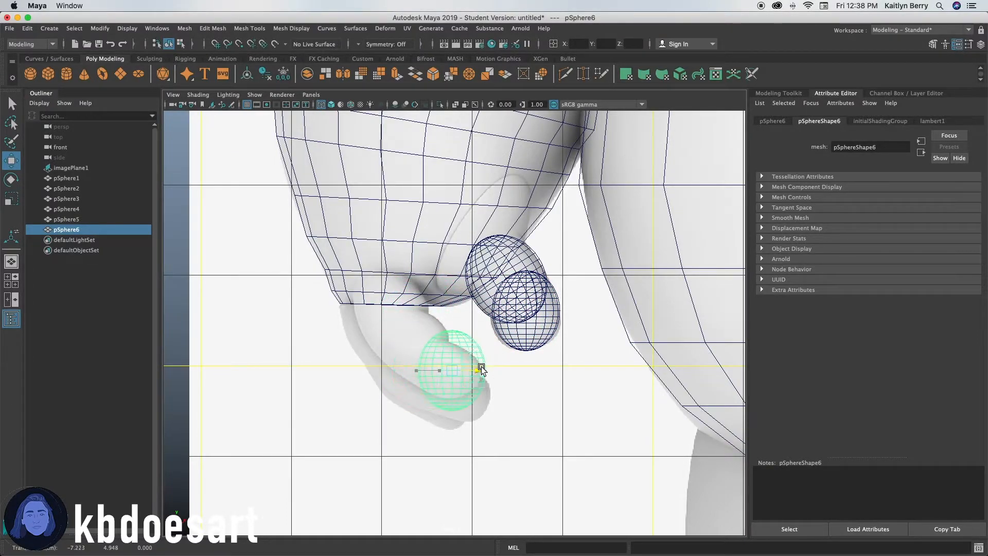
{"action": "key", "text": "e"}
{"action": "key", "text": "r"}
{"action": "left_click_drag", "start_coordinate": [447, 346], "coordinate": [465, 374]}
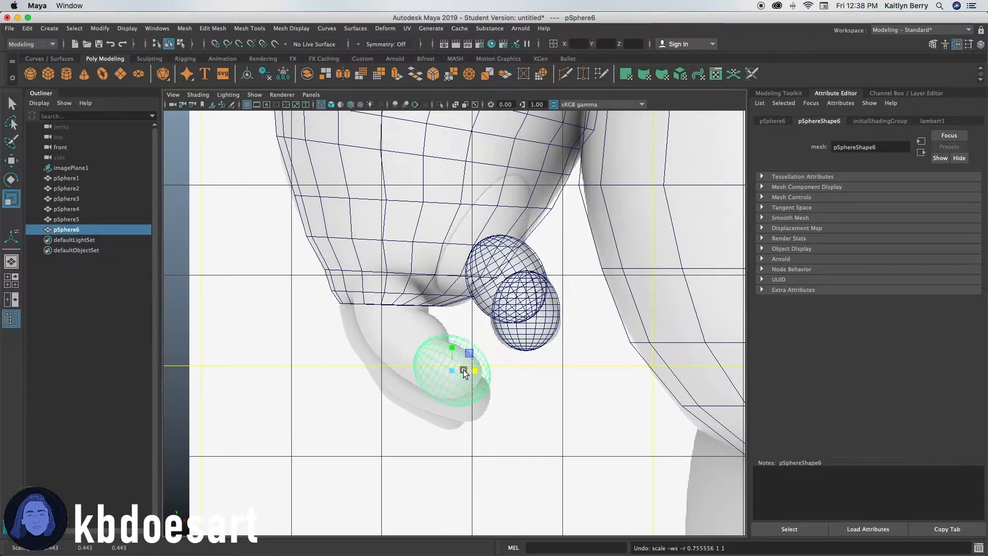
Set scaling to object space and rotate the finger oval to follow the reference finger.
{"action": "left_click", "coordinate": [466, 386]}
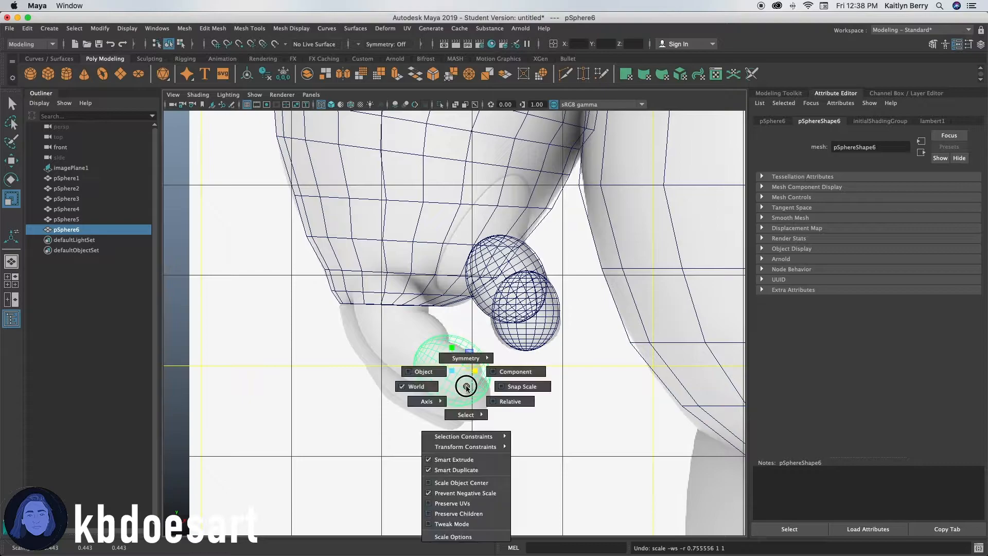
{"action": "left_click", "coordinate": [435, 377]}
{"action": "left_click_drag", "start_coordinate": [462, 359], "coordinate": [460, 358]}
{"action": "key", "text": "w"}
{"action": "left_click", "coordinate": [472, 369]}
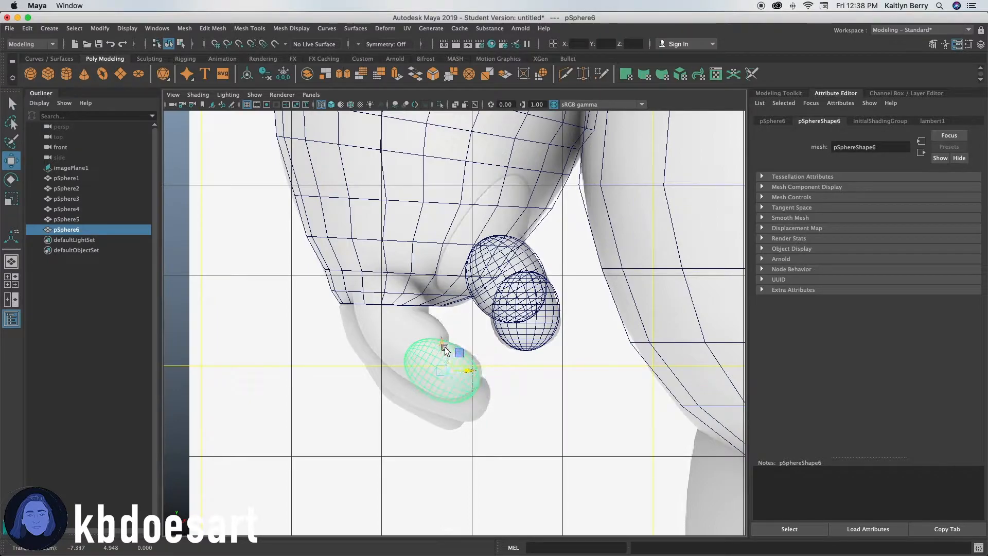
{"action": "key", "text": "e"}
{"action": "left_click", "coordinate": [456, 355]}
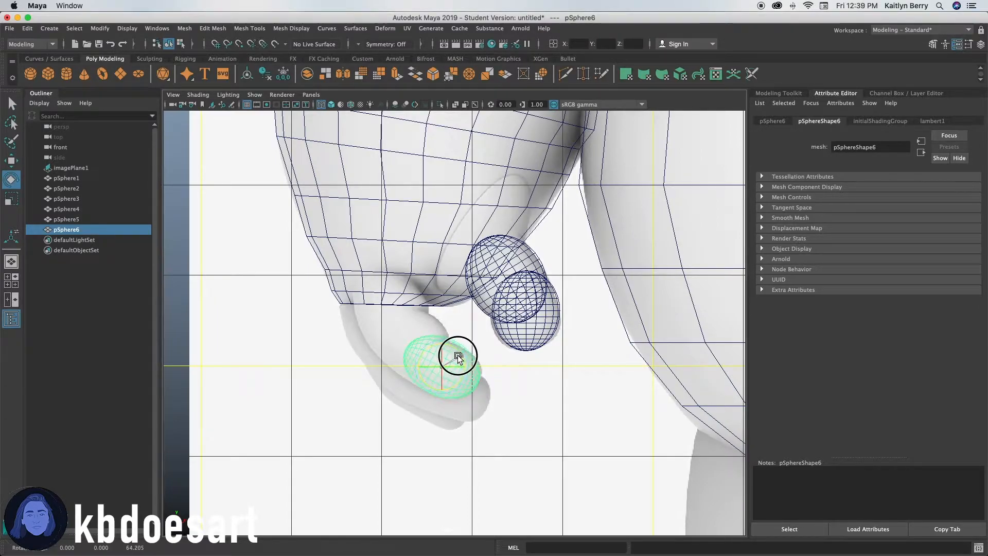
{"action": "key", "text": "q"}
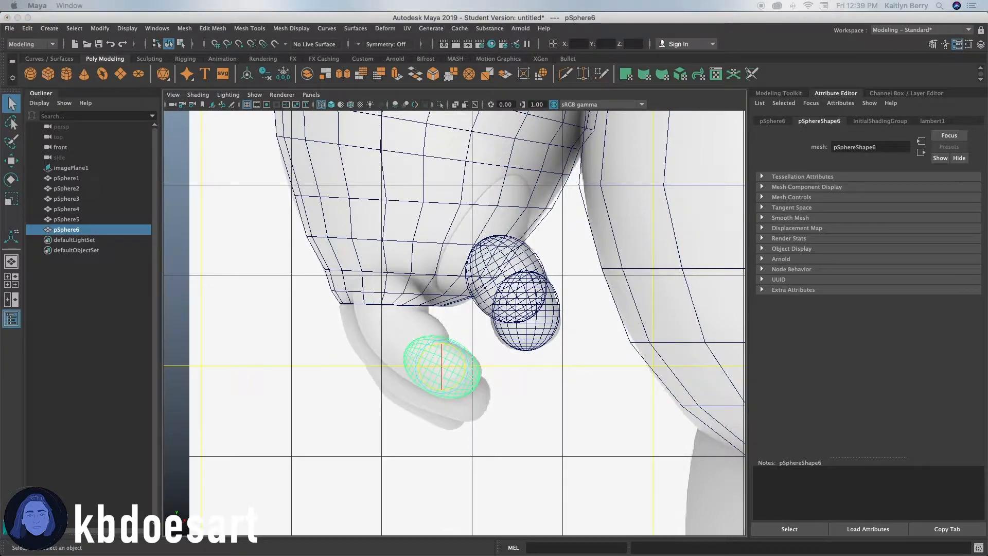
{"action": "key", "text": "e"}
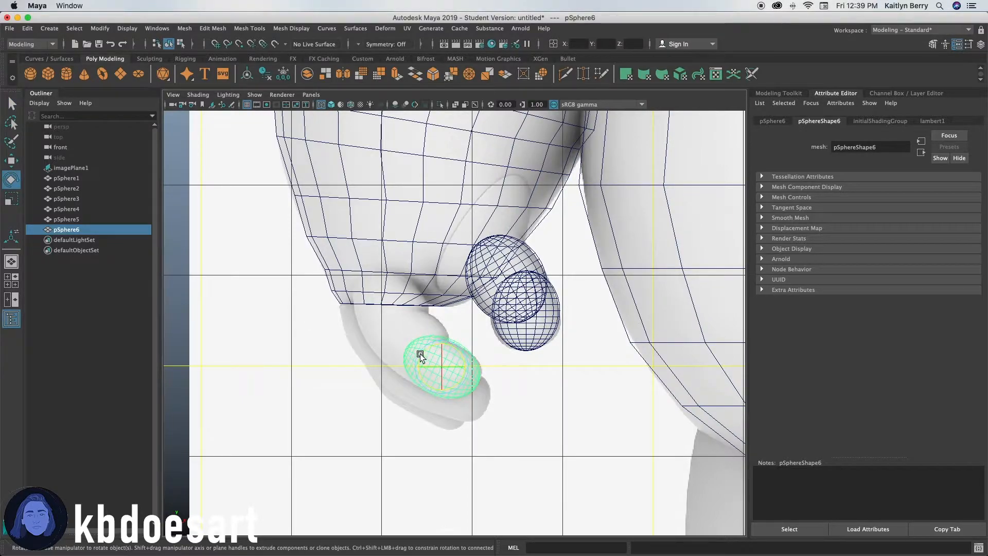
Duplicate the finger oval and move the copy up along the finger.
{"action": "key", "text": "ctrl+d"}
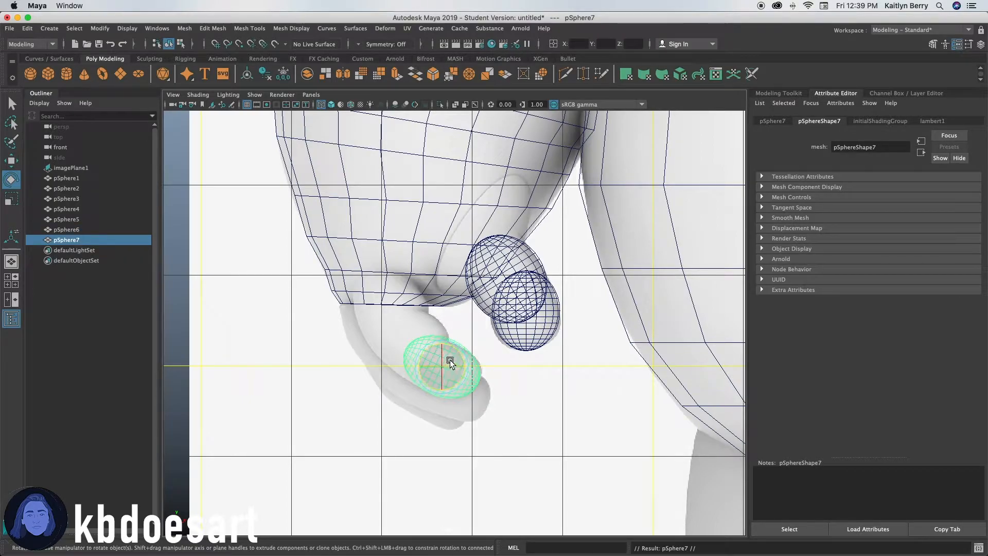
{"action": "key", "text": "w"}
{"action": "left_click_drag", "start_coordinate": [449, 360], "coordinate": [425, 346]}
{"action": "left_click_drag", "start_coordinate": [422, 311], "coordinate": [438, 345]}
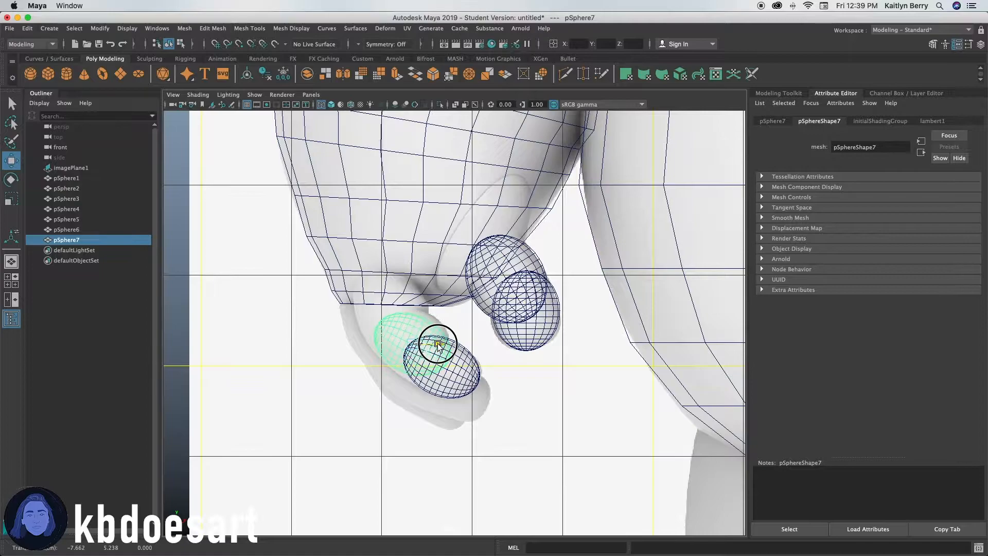
{"action": "key", "text": "r"}
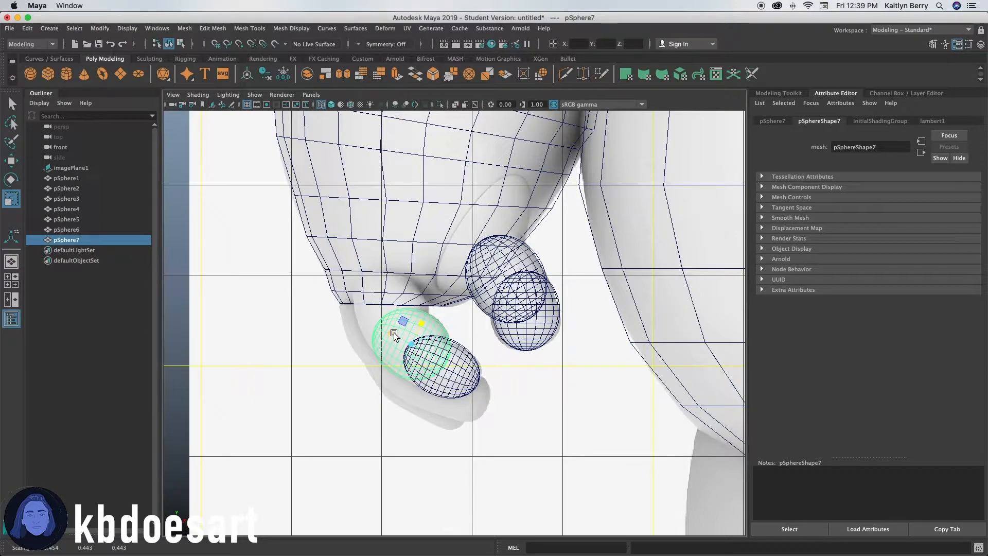
Duplicate it again, move the copy up to the arm's end, and scale it slightly smaller.
{"action": "key", "text": "ctrl+d"}
{"action": "key", "text": "w"}
{"action": "left_click_drag", "start_coordinate": [418, 329], "coordinate": [409, 298]}
{"action": "key", "text": "e"}
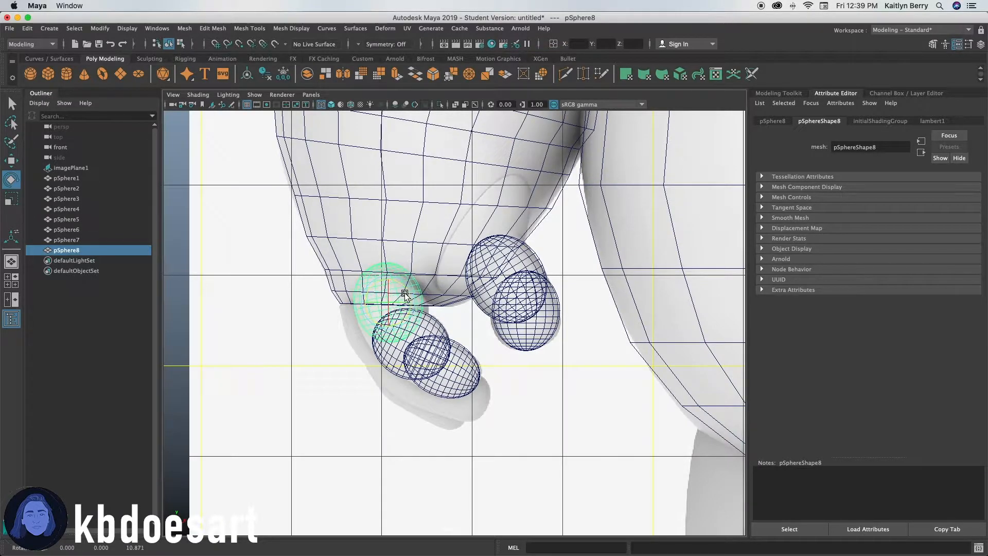
{"action": "key", "text": "r"}
{"action": "left_click_drag", "start_coordinate": [401, 298], "coordinate": [393, 300]}
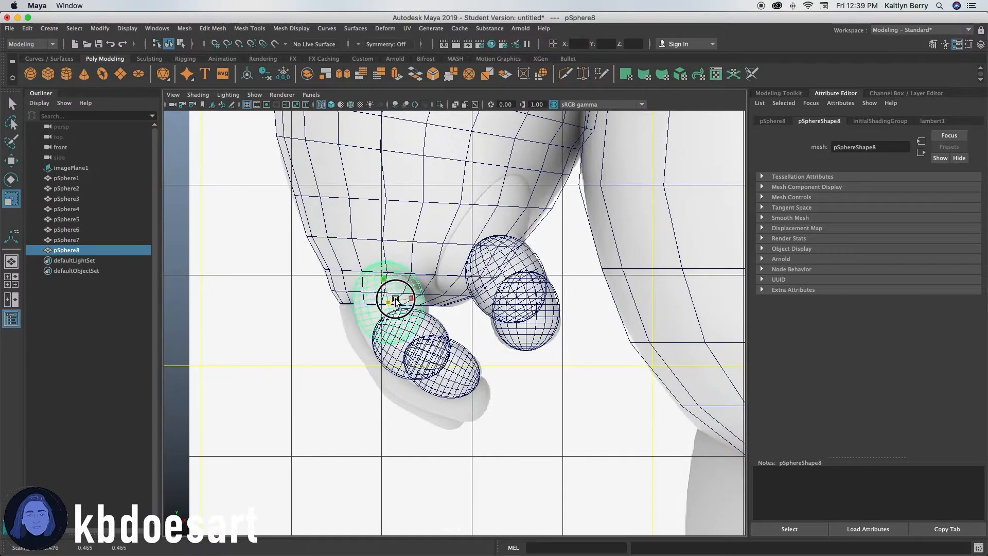
{"action": "key", "text": "e"}
{"action": "key", "text": "w"}
{"action": "left_click_drag", "start_coordinate": [388, 277], "coordinate": [388, 282]}
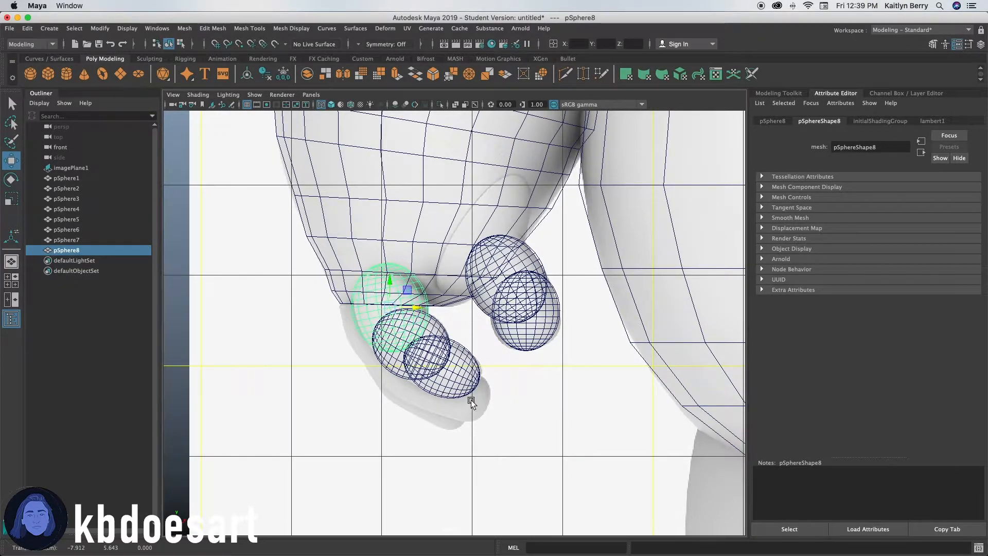
Select the three finger spheres, duplicate them, and move the copies lower to form a second finger.
{"action": "left_click", "coordinate": [486, 337]}
{"action": "left_click", "coordinate": [454, 355]}
{"action": "left_click", "coordinate": [426, 375]}
{"action": "left_click", "coordinate": [462, 383]}
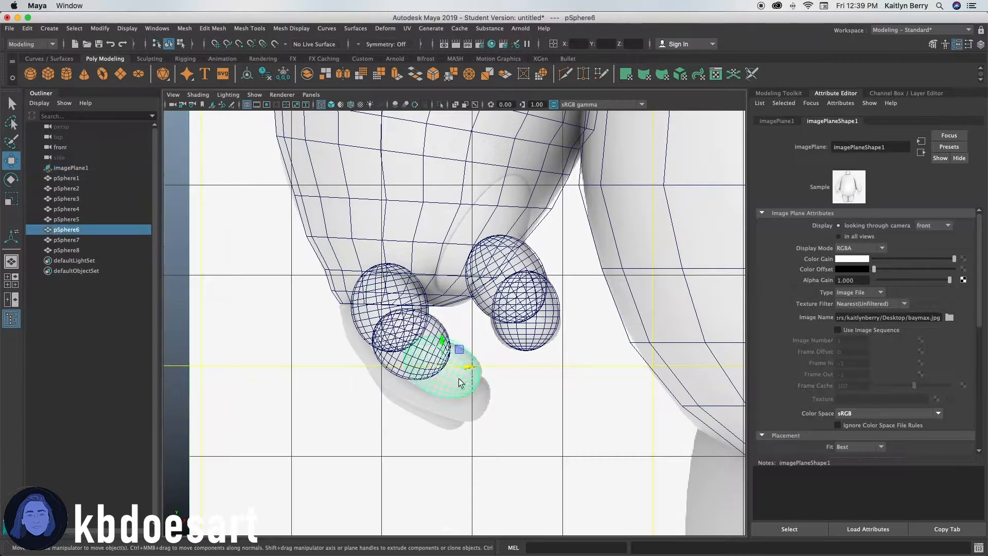
{"action": "left_click", "coordinate": [393, 359], "text": "shift"}
{"action": "left_click", "coordinate": [72, 250]}
{"action": "left_click", "coordinate": [82, 240], "text": "shift"}
{"action": "left_click", "coordinate": [93, 230], "text": "shift"}
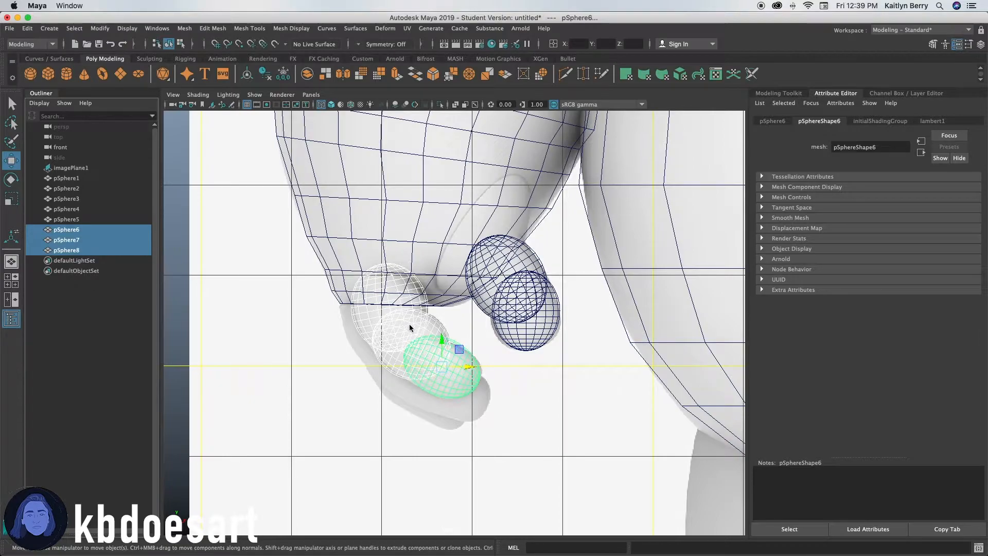
{"action": "key", "text": "ctrl+d"}
{"action": "left_click_drag", "start_coordinate": [457, 349], "coordinate": [427, 378]}
{"action": "left_click_drag", "start_coordinate": [405, 343], "coordinate": [454, 404]}
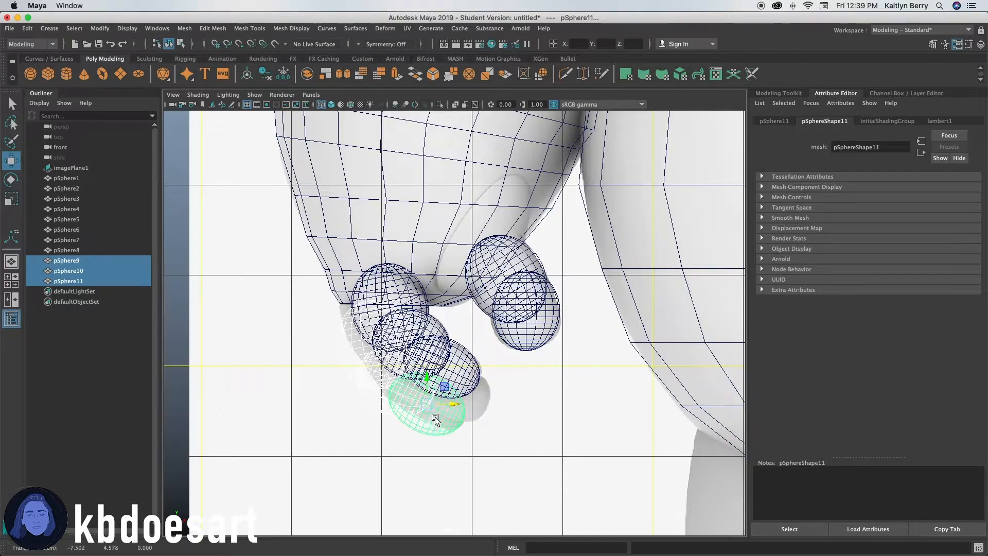
Duplicate the second finger's spheres into a third finger below and offset it in depth in the perspective view.
{"action": "key", "text": "ctrl+d"}
{"action": "mouse_move", "coordinate": [435, 418]}
{"action": "left_mouse_down"}
{"action": "mouse_move", "coordinate": [424, 397]}
{"action": "mouse_move", "coordinate": [434, 435]}
{"action": "left_mouse_up"}
{"action": "key", "text": "space"}
{"action": "key", "text": "space"}
{"action": "left_click_drag", "start_coordinate": [362, 360], "coordinate": [405, 379], "text": "alt"}
{"action": "right_click_drag", "start_coordinate": [404, 380], "coordinate": [630, 371], "text": "ctrl"}
{"action": "left_click_drag", "start_coordinate": [84, 303], "coordinate": [88, 286]}
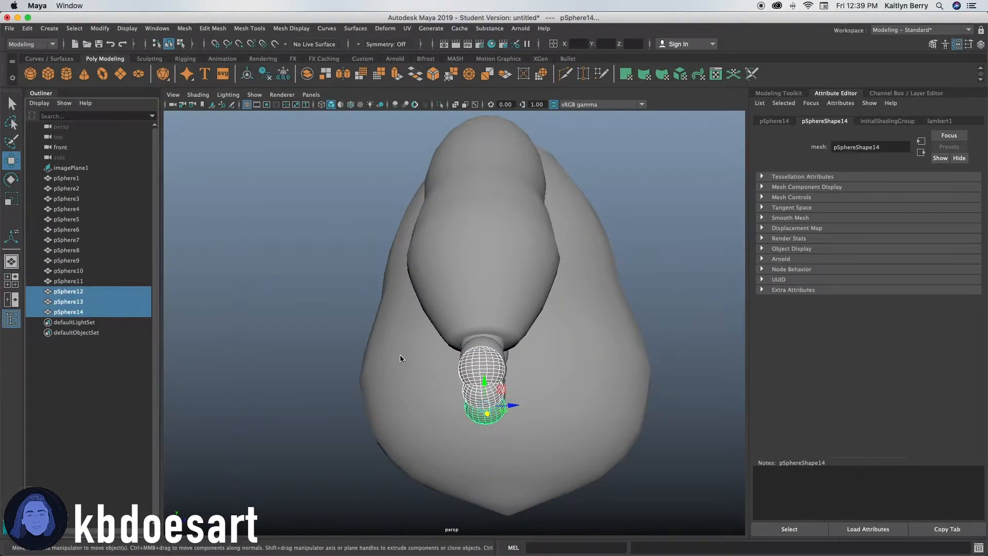
{"action": "left_click_drag", "start_coordinate": [512, 405], "coordinate": [447, 422]}
{"action": "right_click_drag", "start_coordinate": [449, 421], "coordinate": [644, 408], "text": "alt"}
{"action": "middle_click_drag", "start_coordinate": [530, 442], "coordinate": [514, 366], "text": "alt"}
{"action": "left_click_drag", "start_coordinate": [452, 428], "coordinate": [476, 398]}
{"action": "left_click_drag", "start_coordinate": [604, 407], "coordinate": [432, 394], "text": "alt"}
Select the second finger's three spheres and move them in depth to stagger the fingers.
{"action": "left_click_drag", "start_coordinate": [98, 281], "coordinate": [94, 260]}
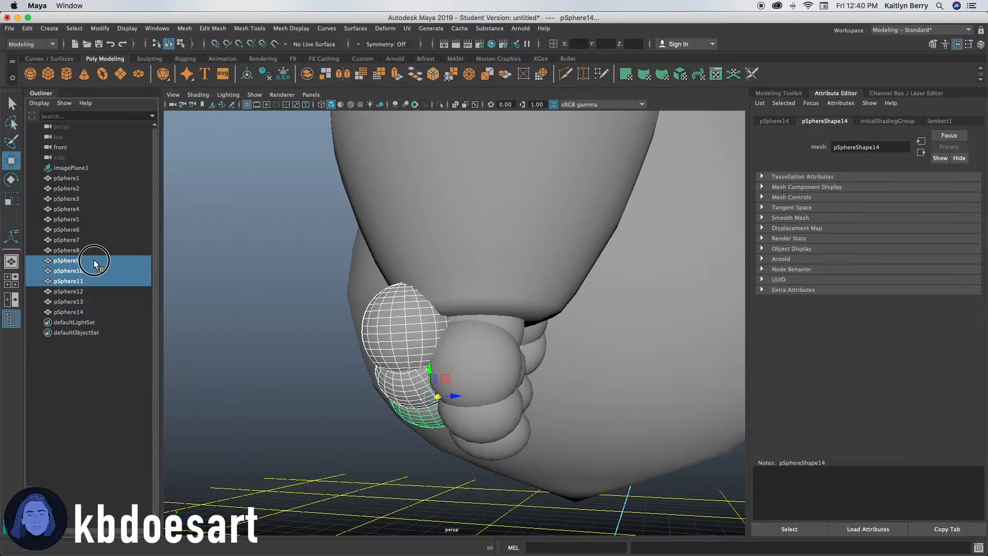
{"action": "mouse_move", "coordinate": [507, 427]}
{"action": "left_mouse_down"}
{"action": "mouse_move", "coordinate": [404, 418]}
{"action": "mouse_move", "coordinate": [515, 418]}
{"action": "mouse_move", "coordinate": [507, 414]}
{"action": "left_mouse_up"}
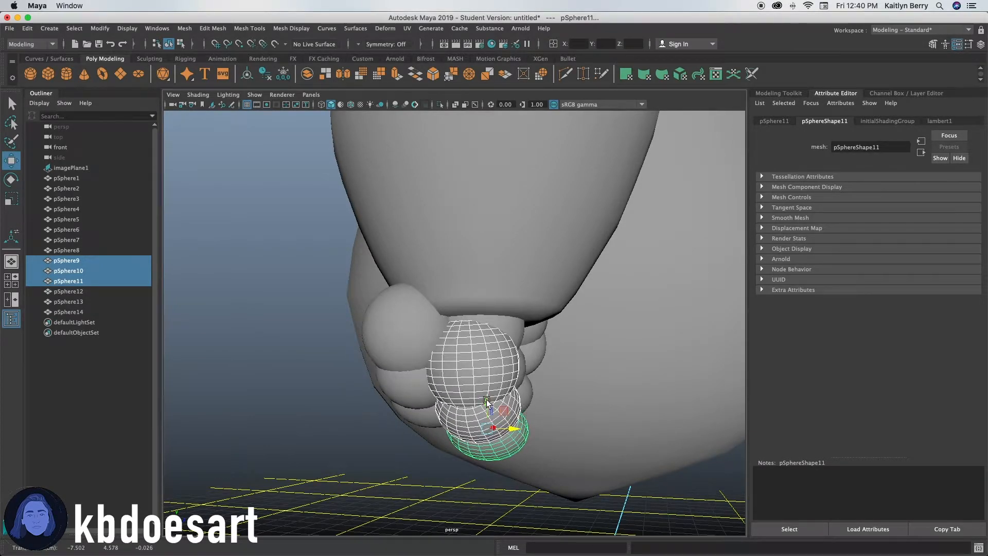
{"action": "left_click_drag", "start_coordinate": [487, 376], "coordinate": [520, 395], "text": "alt"}
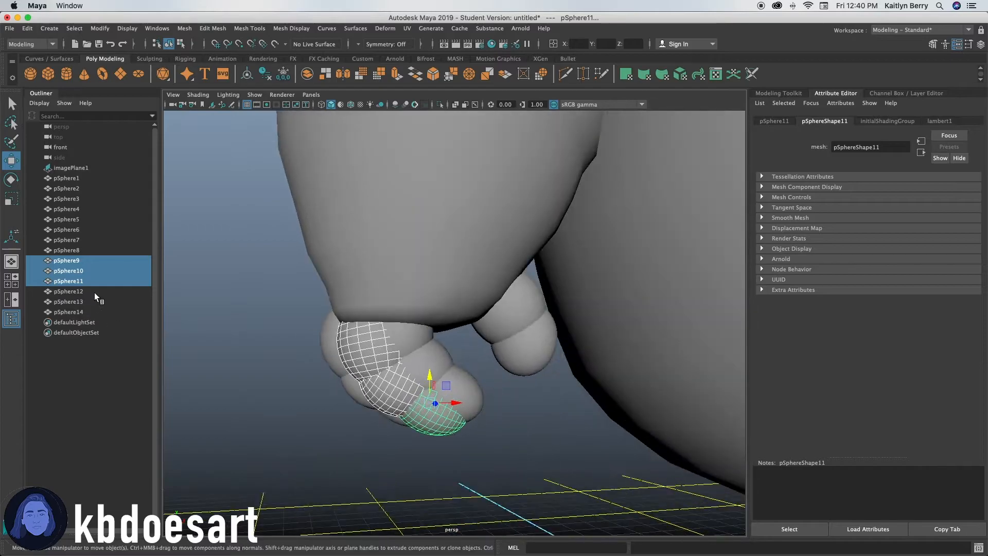
Select the second finger's three spheres and scale them down slightly.
{"action": "left_click_drag", "start_coordinate": [66, 229], "coordinate": [67, 250]}
{"action": "left_click_drag", "start_coordinate": [412, 335], "coordinate": [515, 359], "text": "alt"}
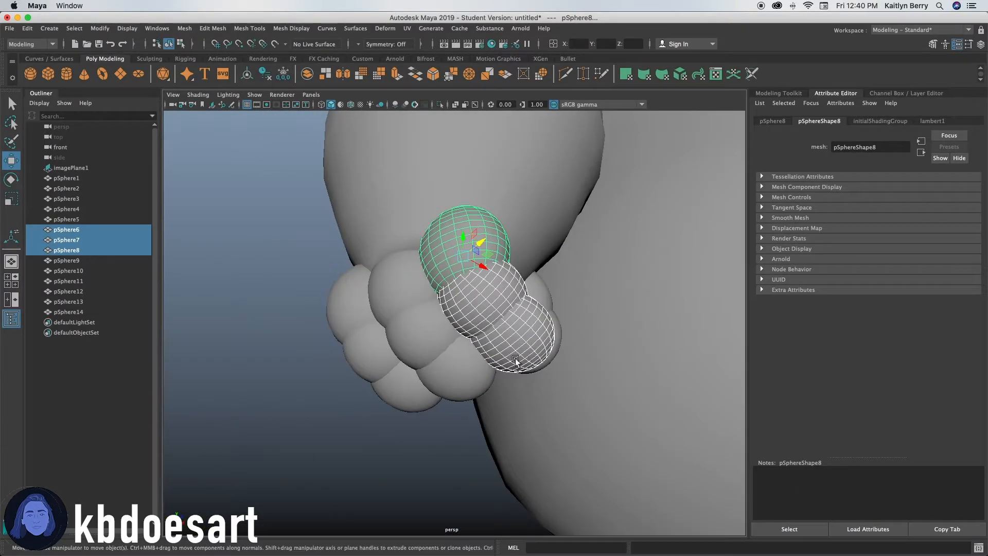
{"action": "left_click", "coordinate": [54, 260]}
{"action": "left_click", "coordinate": [123, 281], "text": "shift"}
{"action": "key", "text": "r"}
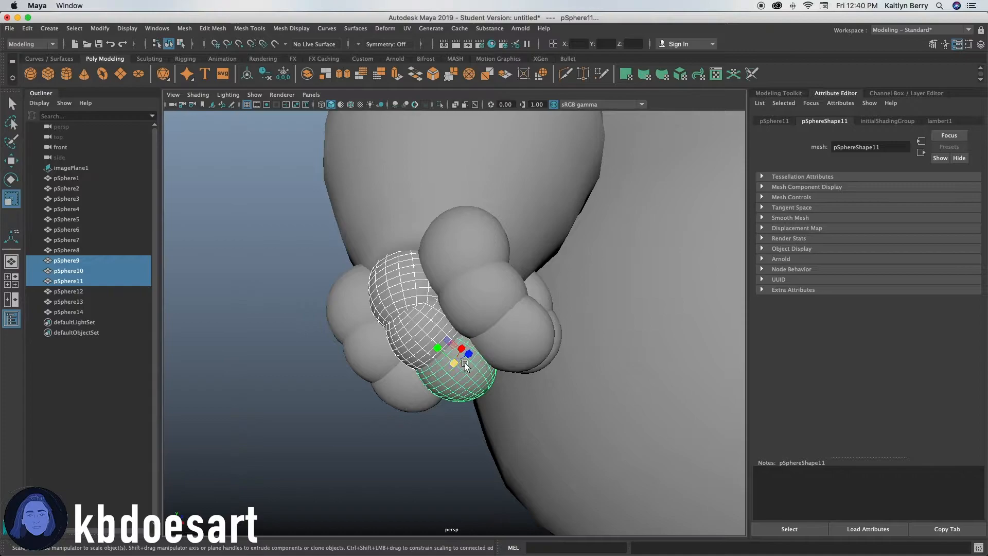
{"action": "left_click_drag", "start_coordinate": [466, 381], "coordinate": [476, 326], "text": "alt"}
{"action": "left_click_drag", "start_coordinate": [472, 361], "coordinate": [501, 449], "text": "alt"}
{"action": "key", "text": "super+z"}
{"action": "left_click_drag", "start_coordinate": [481, 411], "coordinate": [484, 363], "text": "alt"}
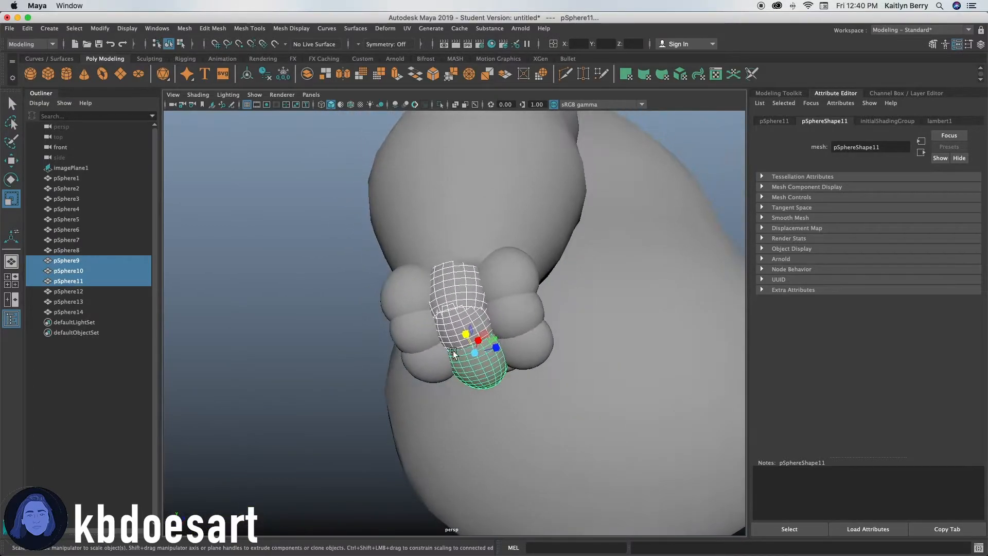
Select the third finger's three spheres, then move and scale them to sit snugly below the other fingers.
{"action": "left_click_drag", "start_coordinate": [72, 291], "coordinate": [72, 311]}
{"action": "left_click_drag", "start_coordinate": [407, 381], "coordinate": [476, 416], "text": "alt"}
{"action": "key", "text": "w"}
{"action": "left_click_drag", "start_coordinate": [448, 354], "coordinate": [448, 388]}
{"action": "left_click", "coordinate": [309, 394]}
{"action": "left_click", "coordinate": [546, 385]}
{"action": "middle_click_drag", "start_coordinate": [472, 395], "coordinate": [489, 484], "text": "alt"}
{"action": "right_click_drag", "start_coordinate": [591, 424], "coordinate": [673, 421], "text": "alt"}
{"action": "middle_click_drag", "start_coordinate": [583, 435], "coordinate": [546, 422], "text": "alt"}
{"action": "left_click_drag", "start_coordinate": [422, 484], "coordinate": [453, 449], "text": "alt"}
{"action": "left_click", "coordinate": [426, 385]}
{"action": "left_click", "coordinate": [427, 452], "text": "shift"}
{"action": "left_click", "coordinate": [447, 470], "text": "shift"}
{"action": "key", "text": "r"}
{"action": "left_click_drag", "start_coordinate": [450, 496], "coordinate": [546, 487]}
{"action": "key", "text": "w"}
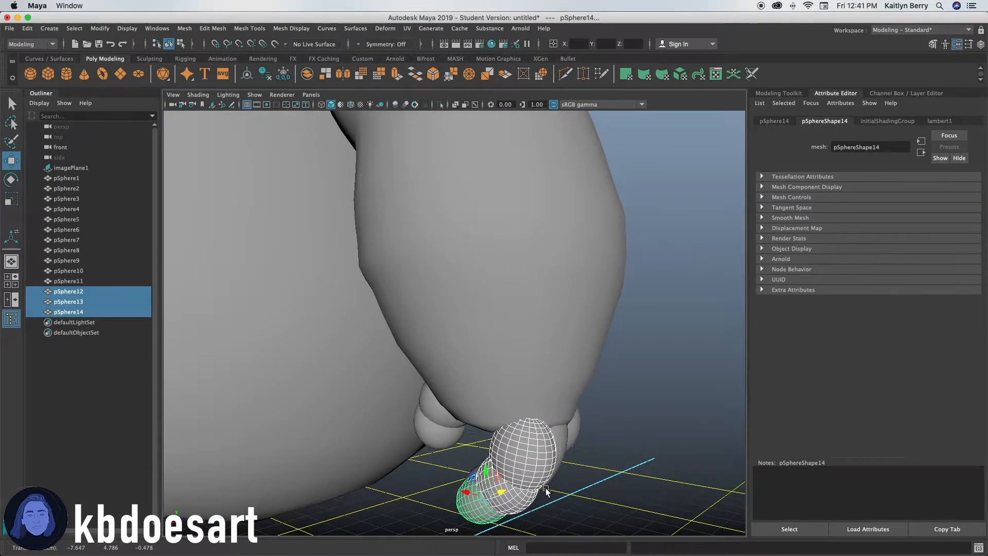
{"action": "left_click_drag", "start_coordinate": [478, 495], "coordinate": [486, 449], "text": "alt"}
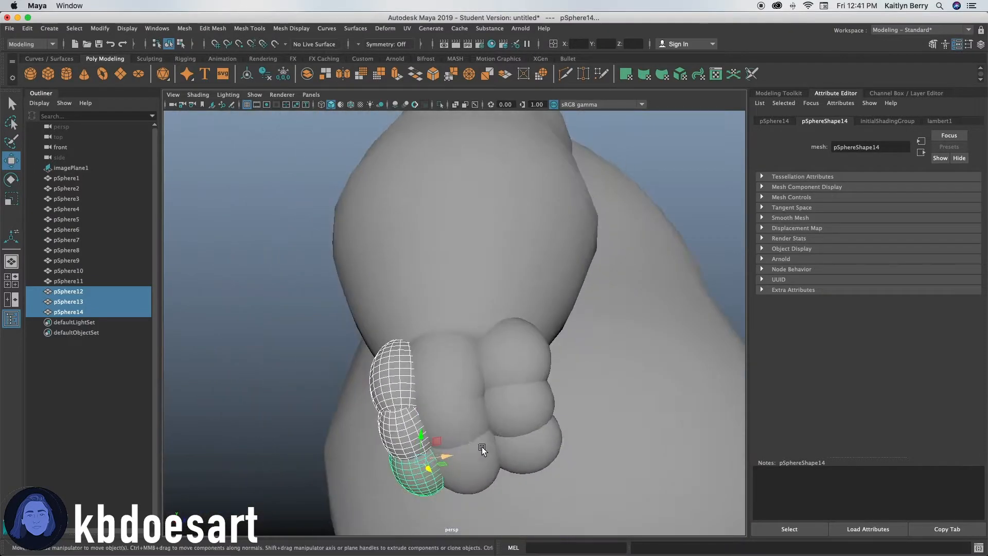
Slightly rescale the second finger's spheres and nudge them into place beside the first finger.
{"action": "left_click_drag", "start_coordinate": [96, 281], "coordinate": [96, 262]}
{"action": "key", "text": "r"}
{"action": "left_click_drag", "start_coordinate": [477, 442], "coordinate": [470, 442]}
{"action": "mouse_move", "coordinate": [512, 447]}
{"action": "left_mouse_down", "text": "alt"}
{"action": "mouse_move", "coordinate": [512, 457]}
{"action": "mouse_move", "coordinate": [448, 436]}
{"action": "mouse_move", "coordinate": [591, 399]}
{"action": "mouse_move", "coordinate": [508, 438]}
{"action": "mouse_move", "coordinate": [514, 449]}
{"action": "left_mouse_up", "text": "alt"}
{"action": "left_click_drag", "start_coordinate": [95, 251], "coordinate": [97, 230]}
{"action": "left_click_drag", "start_coordinate": [399, 392], "coordinate": [496, 416], "text": "alt"}
{"action": "left_click_drag", "start_coordinate": [569, 389], "coordinate": [553, 311]}
{"action": "key", "text": "w"}
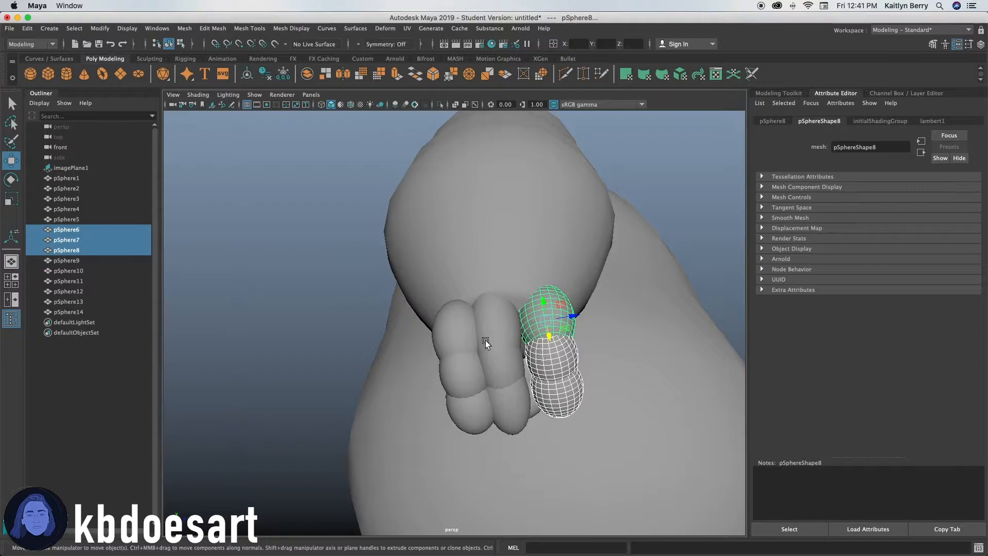
{"action": "left_click_drag", "start_coordinate": [66, 260], "coordinate": [68, 281]}
{"action": "left_click_drag", "start_coordinate": [538, 388], "coordinate": [546, 412]}
{"action": "left_click", "coordinate": [491, 432]}
Select the first finger's three spheres and move them lower on the hand.
{"action": "right_click_drag", "start_coordinate": [547, 412], "coordinate": [370, 327], "text": "alt"}
{"action": "left_click_drag", "start_coordinate": [370, 327], "coordinate": [434, 333], "text": "alt"}
{"action": "right_click_drag", "start_coordinate": [434, 334], "coordinate": [660, 343], "text": "alt"}
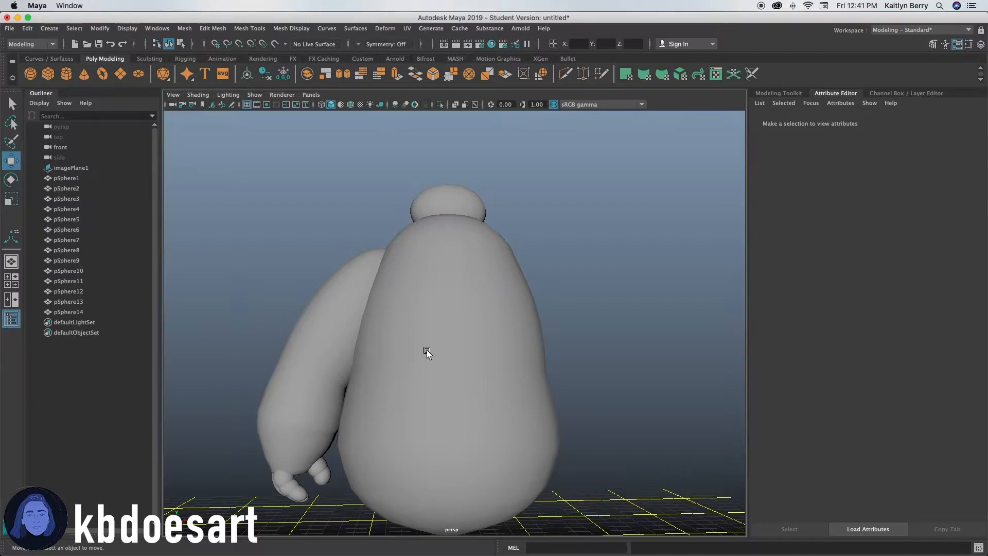
{"action": "left_click_drag", "start_coordinate": [427, 350], "coordinate": [339, 331], "text": "alt"}
{"action": "right_click_drag", "start_coordinate": [339, 332], "coordinate": [612, 339], "text": "alt"}
{"action": "middle_click_drag", "start_coordinate": [411, 401], "coordinate": [657, 285], "text": "alt"}
{"action": "left_click_drag", "start_coordinate": [657, 287], "coordinate": [590, 359], "text": "alt"}
{"action": "left_click", "coordinate": [77, 239]}
{"action": "left_click", "coordinate": [83, 260]}
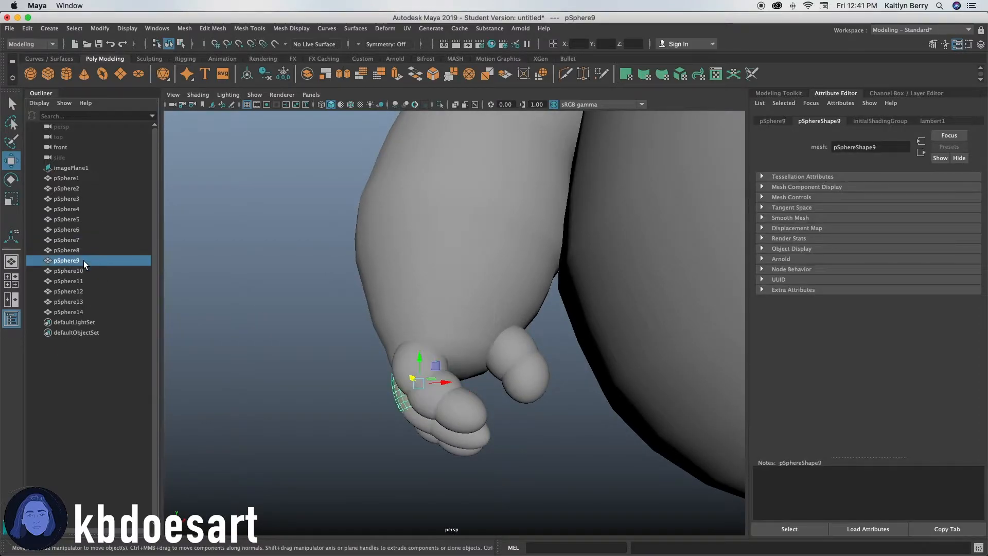
{"action": "left_click_drag", "start_coordinate": [87, 250], "coordinate": [90, 230]}
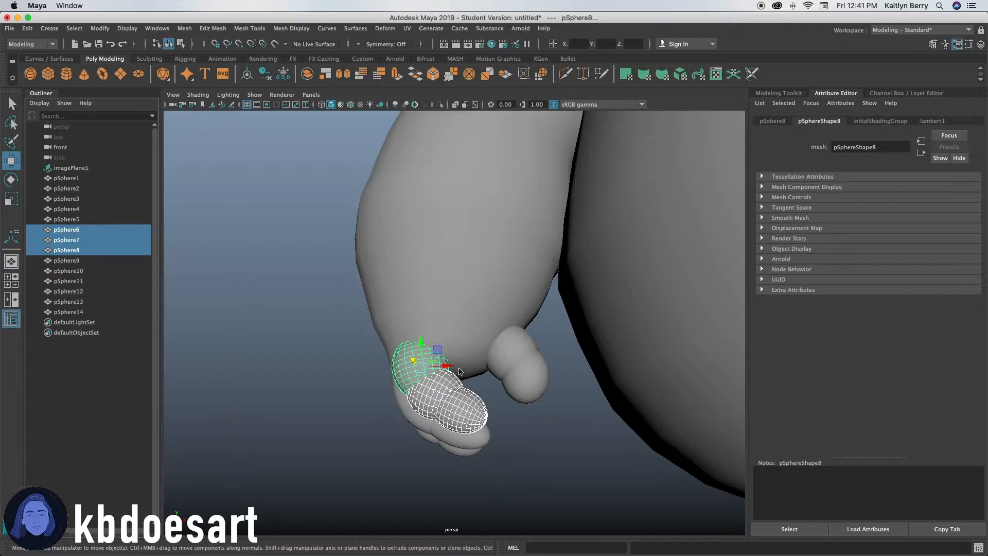
{"action": "left_click_drag", "start_coordinate": [448, 369], "coordinate": [442, 412], "text": "alt"}
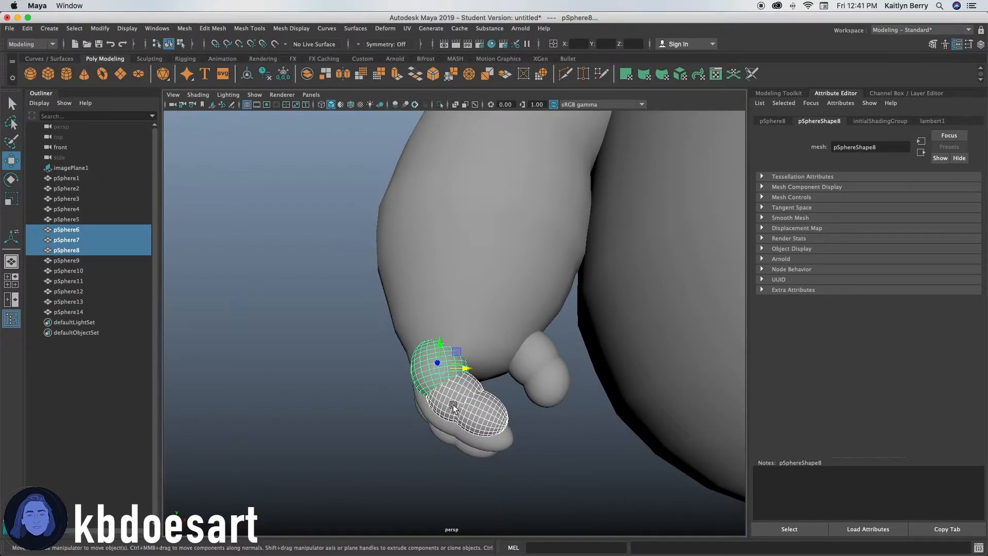
Select the first finger's three spheres and combine them into a single mesh.
{"action": "left_click", "coordinate": [527, 459]}
{"action": "left_click_drag", "start_coordinate": [470, 439], "coordinate": [564, 367], "text": "alt"}
{"action": "left_click", "coordinate": [563, 366]}
{"action": "left_click", "coordinate": [91, 248], "text": "shift"}
{"action": "left_click", "coordinate": [94, 229]}
{"action": "left_click", "coordinate": [98, 250], "text": "shift"}
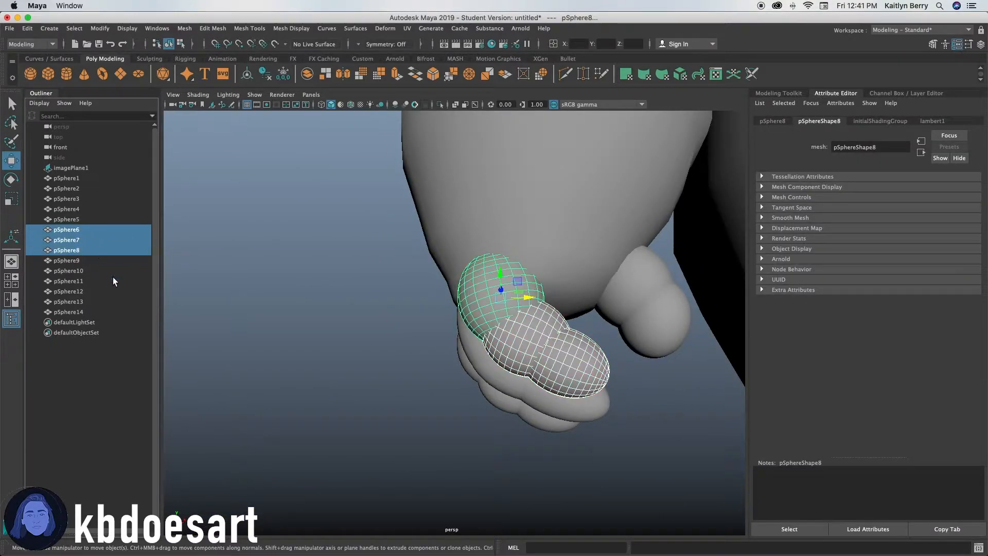
{"action": "left_click", "coordinate": [184, 28]}
{"action": "left_click", "coordinate": [209, 62]}
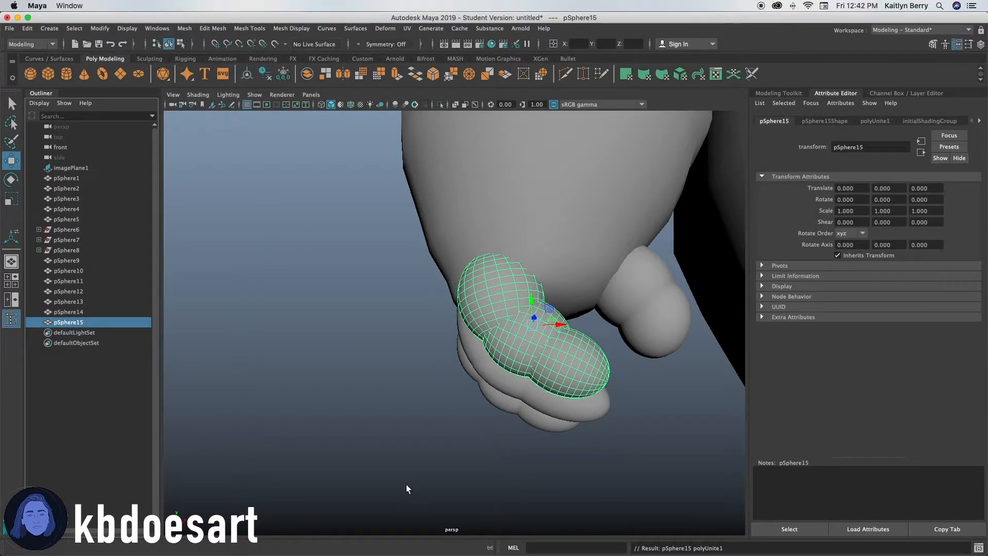
Apply Smooth to the combined finger mesh with the division level set to 1.
{"action": "left_click_drag", "start_coordinate": [443, 382], "coordinate": [489, 362], "text": "alt"}
{"action": "key", "text": "3"}
{"action": "left_click_drag", "start_coordinate": [622, 412], "coordinate": [329, 229], "text": "alt"}
{"action": "key", "text": "1"}
{"action": "left_click", "coordinate": [184, 28]}
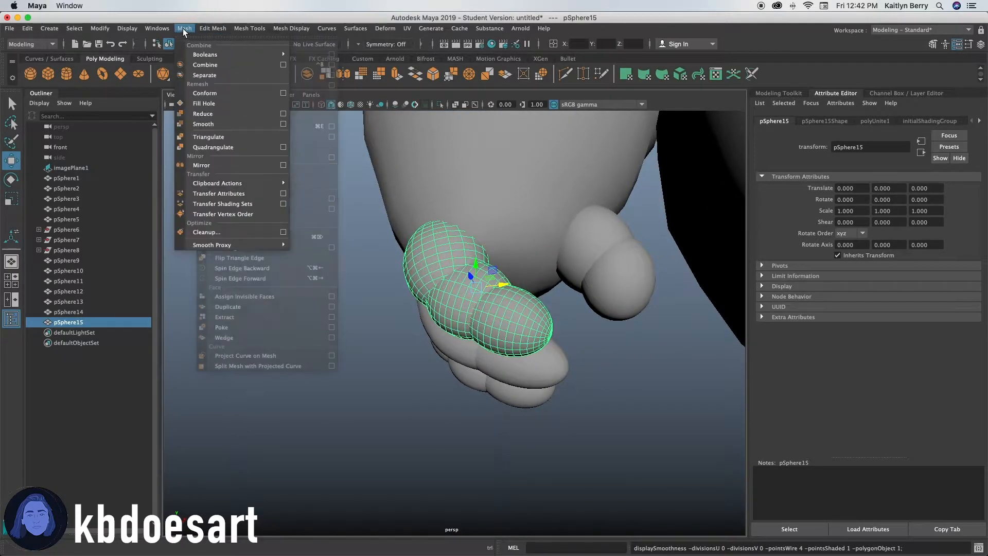
{"action": "left_click", "coordinate": [211, 124]}
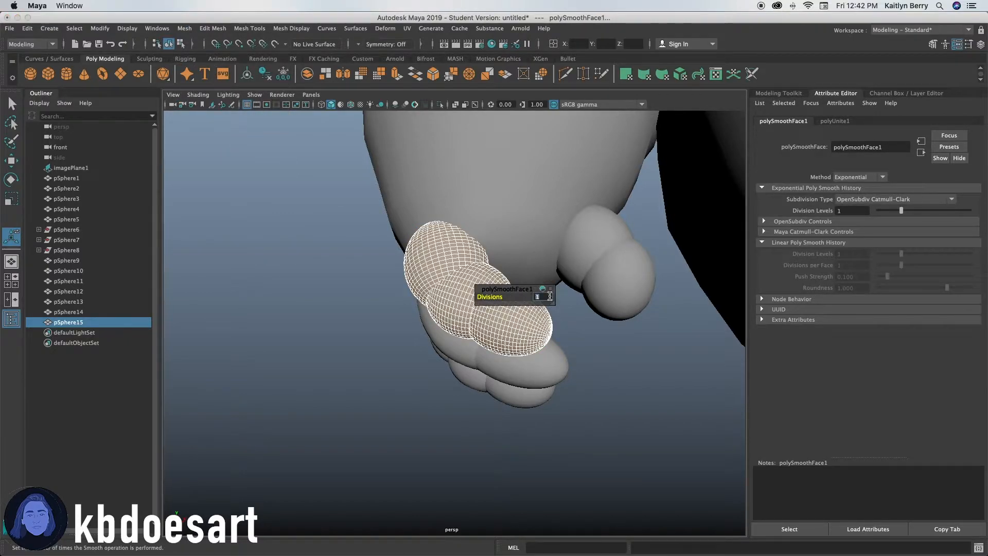
{"action": "type", "text": "2"}
{"action": "key", "text": "Return"}
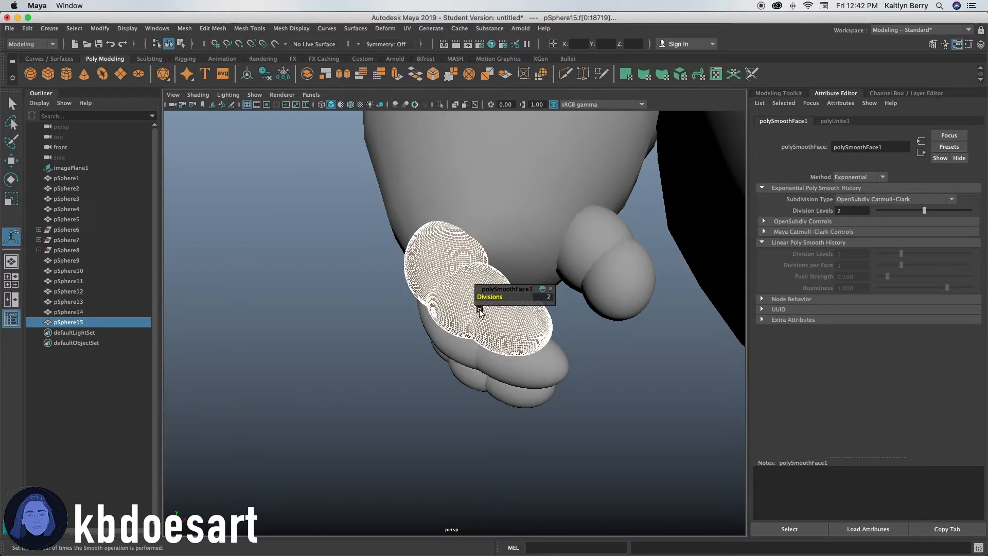
{"action": "type", "text": "1"}
{"action": "key", "text": "Return"}
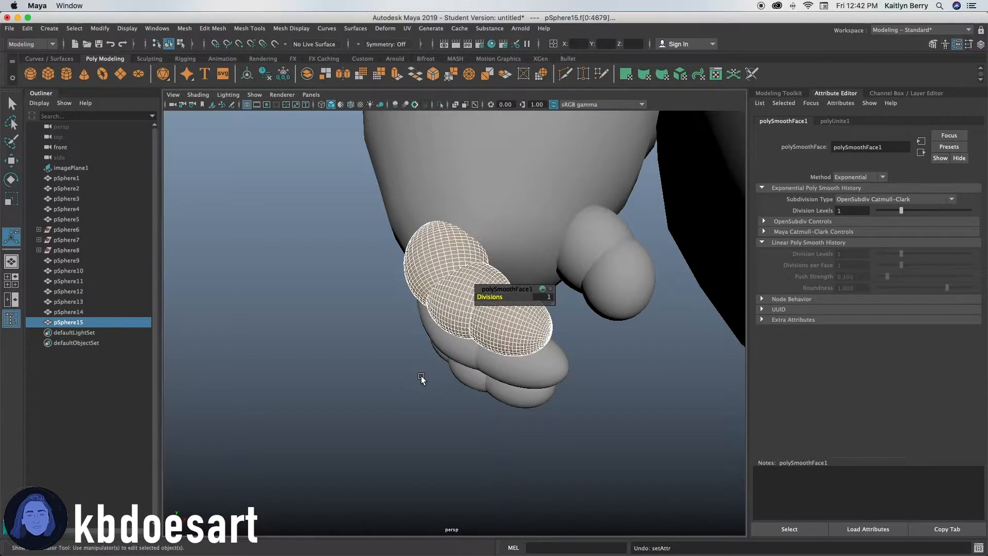
Apply Reduce to the finger mesh with the percentage set to 50.
{"action": "key", "text": "F8"}
{"action": "left_click_drag", "start_coordinate": [423, 386], "coordinate": [342, 285], "text": "alt"}
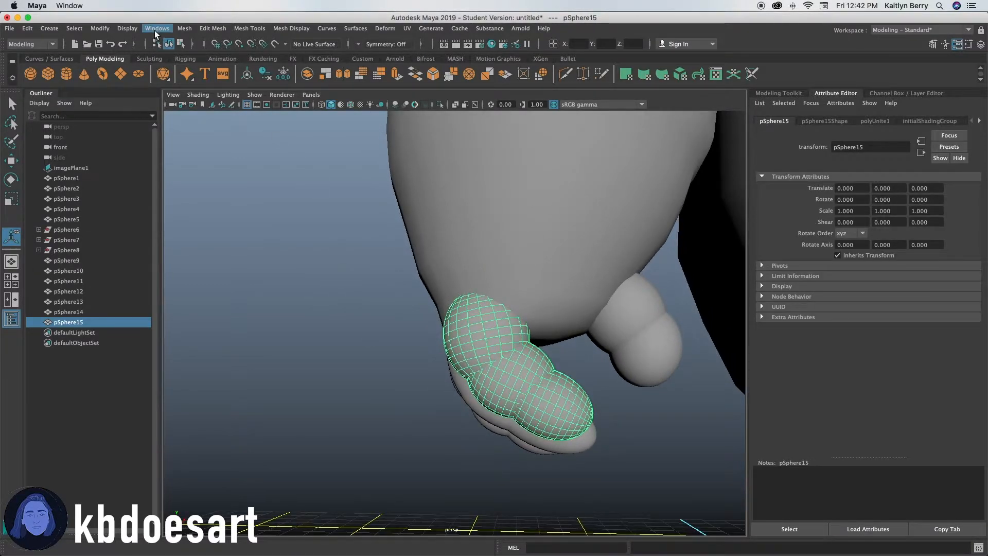
{"action": "left_click", "coordinate": [184, 29]}
{"action": "left_click", "coordinate": [218, 114]}
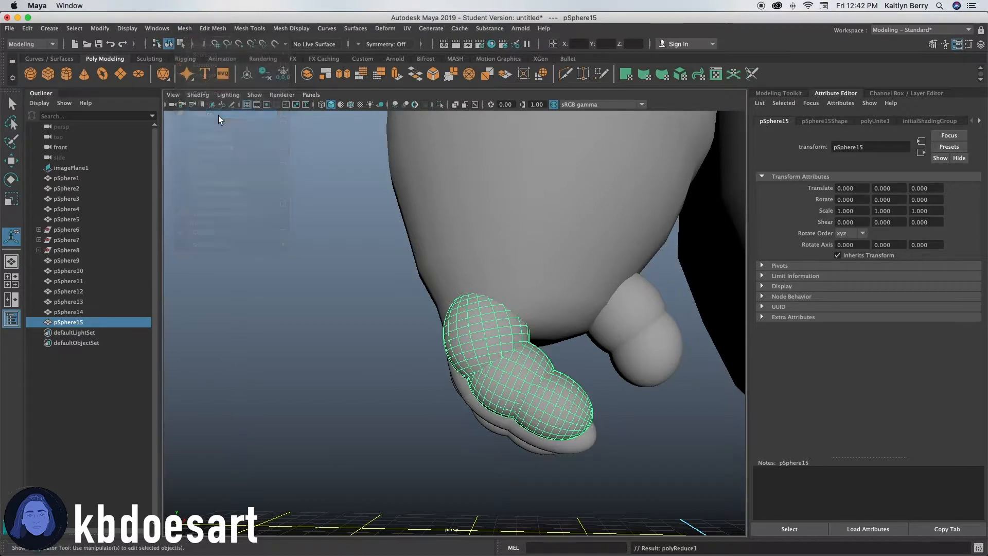
{"action": "left_click", "coordinate": [564, 305]}
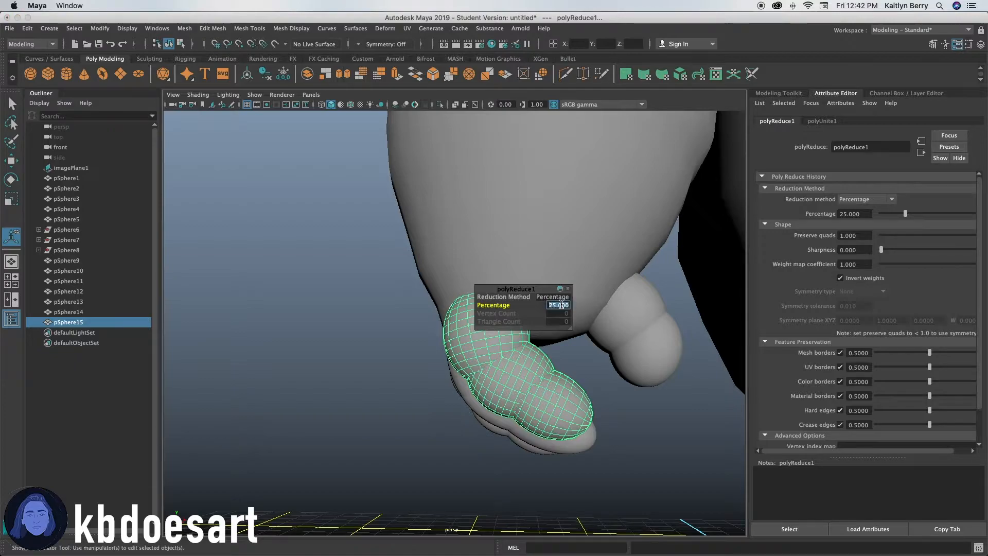
{"action": "type", "text": "75"}
{"action": "key", "text": "Return"}
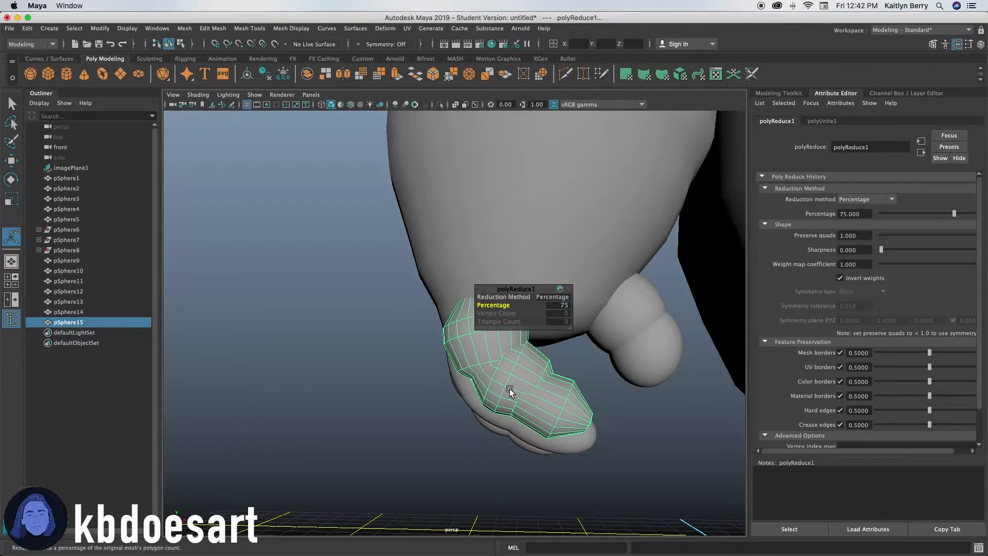
{"action": "key", "text": "3"}
{"action": "key", "text": "1"}
{"action": "type", "text": "50"}
{"action": "key", "text": "Return"}
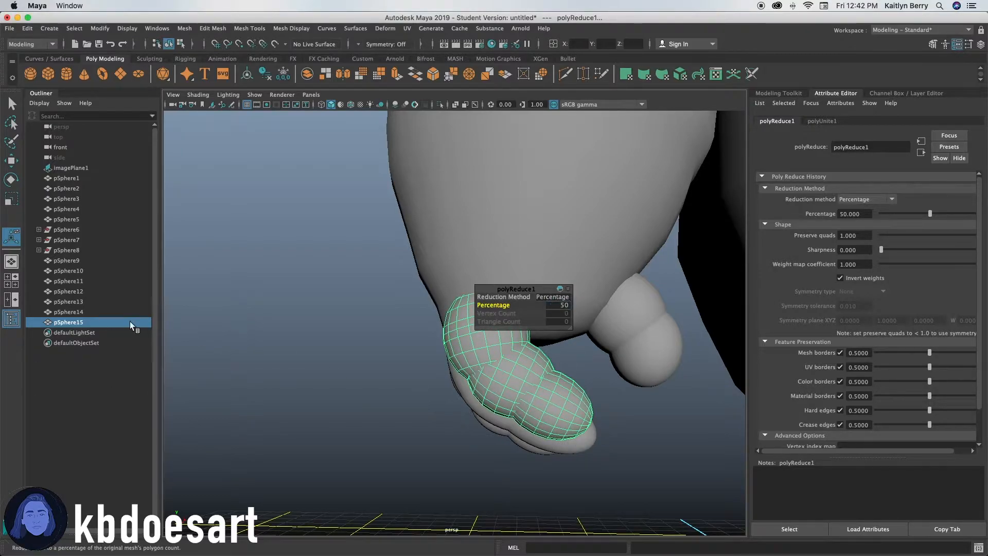
Orbit around the model and toggle wireframe and shaded display to inspect the arms and hands.
{"action": "left_click", "coordinate": [556, 361]}
{"action": "mouse_move", "coordinate": [479, 384]}
{"action": "left_mouse_down", "text": "alt"}
{"action": "mouse_move", "coordinate": [510, 379]}
{"action": "mouse_move", "coordinate": [492, 378]}
{"action": "left_mouse_up", "text": "alt"}
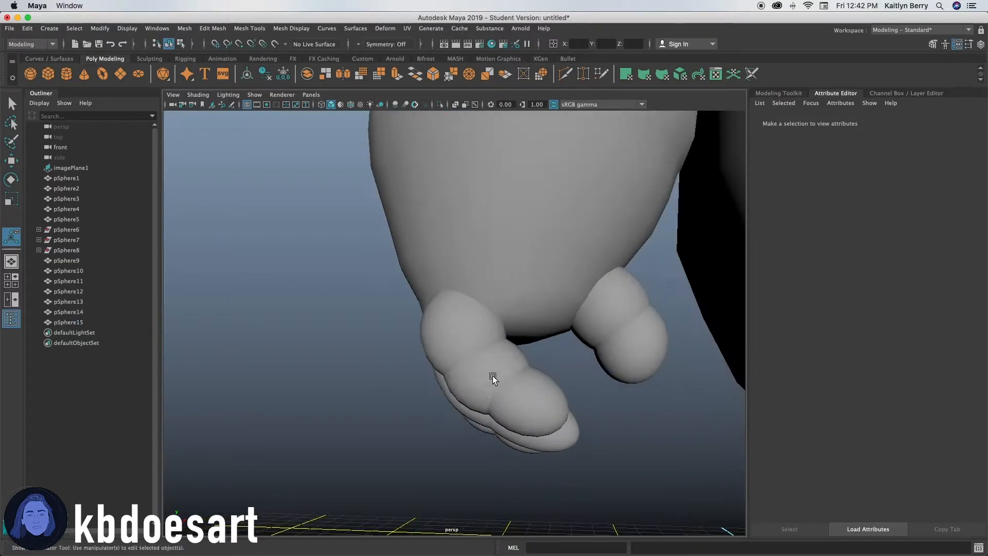
{"action": "left_click", "coordinate": [492, 378]}
{"action": "key", "text": "3"}
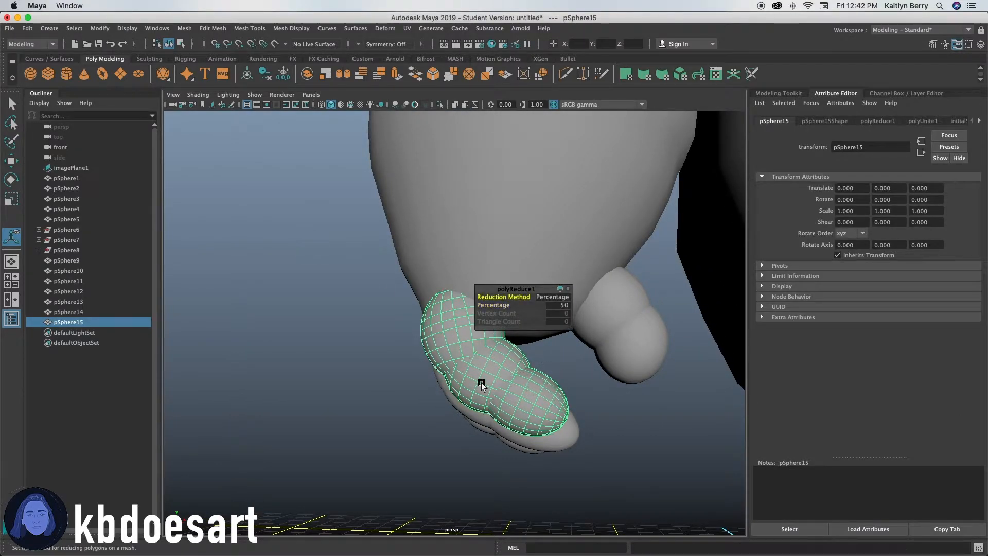
{"action": "left_click_drag", "start_coordinate": [476, 446], "coordinate": [488, 400], "text": "alt"}
{"action": "right_click_drag", "start_coordinate": [487, 399], "coordinate": [576, 333], "text": "alt"}
{"action": "left_click_drag", "start_coordinate": [576, 333], "coordinate": [482, 440], "text": "alt"}
{"action": "right_click_drag", "start_coordinate": [481, 440], "coordinate": [448, 415], "text": "alt"}
{"action": "left_click_drag", "start_coordinate": [448, 415], "coordinate": [525, 433], "text": "alt"}
{"action": "left_click", "coordinate": [524, 433]}
{"action": "right_click_drag", "start_coordinate": [617, 419], "coordinate": [511, 415], "text": "alt"}
{"action": "left_click_drag", "start_coordinate": [512, 416], "coordinate": [517, 431], "text": "alt"}
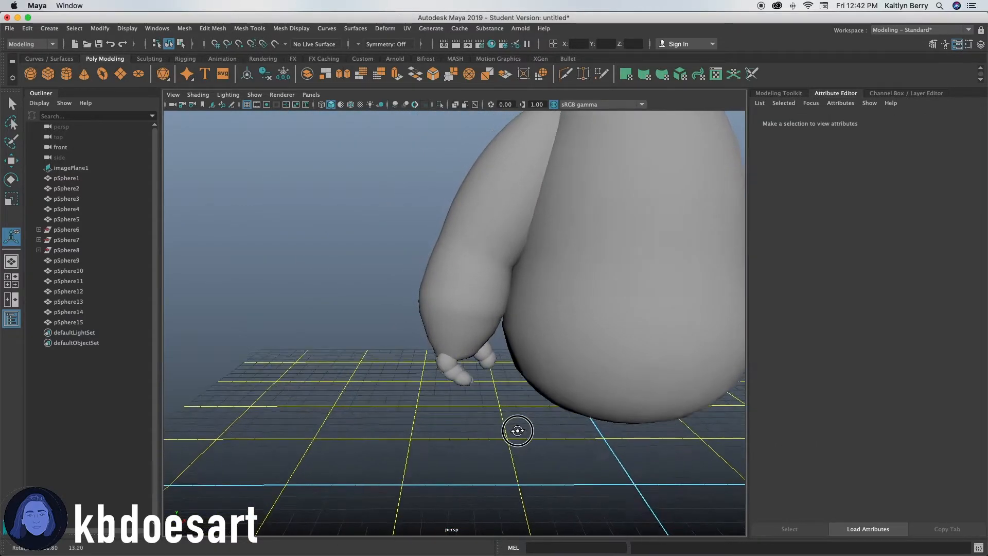
{"action": "right_click_drag", "start_coordinate": [517, 431], "coordinate": [354, 407], "text": "alt"}
{"action": "left_click_drag", "start_coordinate": [354, 408], "coordinate": [453, 360], "text": "alt"}
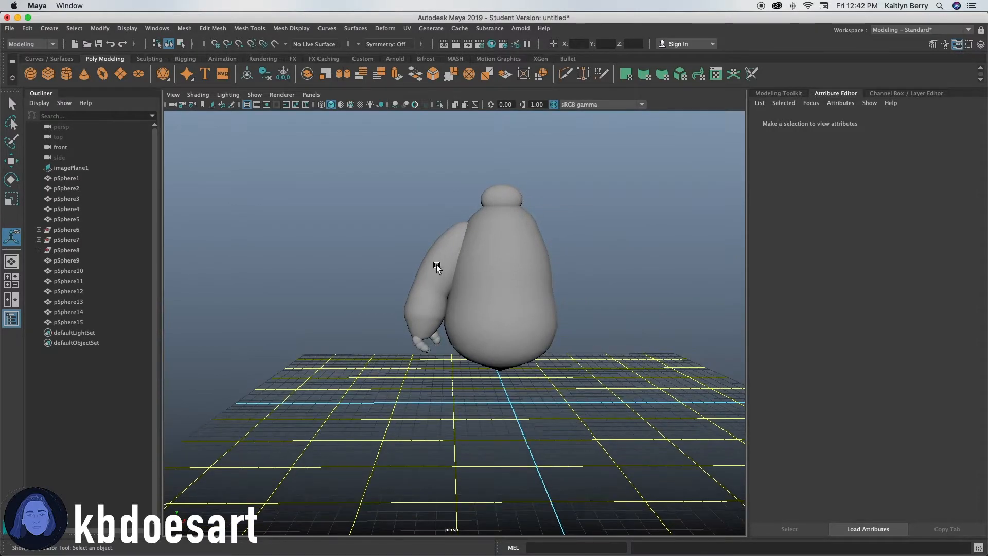
{"action": "left_click", "coordinate": [439, 267]}
{"action": "left_click", "coordinate": [467, 313]}
{"action": "left_click", "coordinate": [434, 277]}
{"action": "key", "text": "4"}
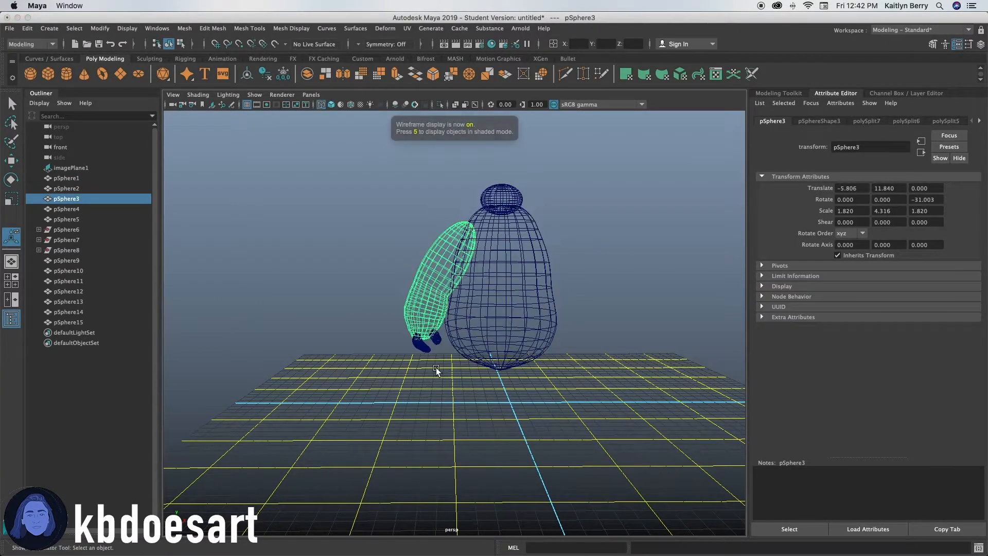
{"action": "key", "text": "1"}
{"action": "key", "text": "5"}
{"action": "key", "text": "4"}
{"action": "key", "text": "5"}
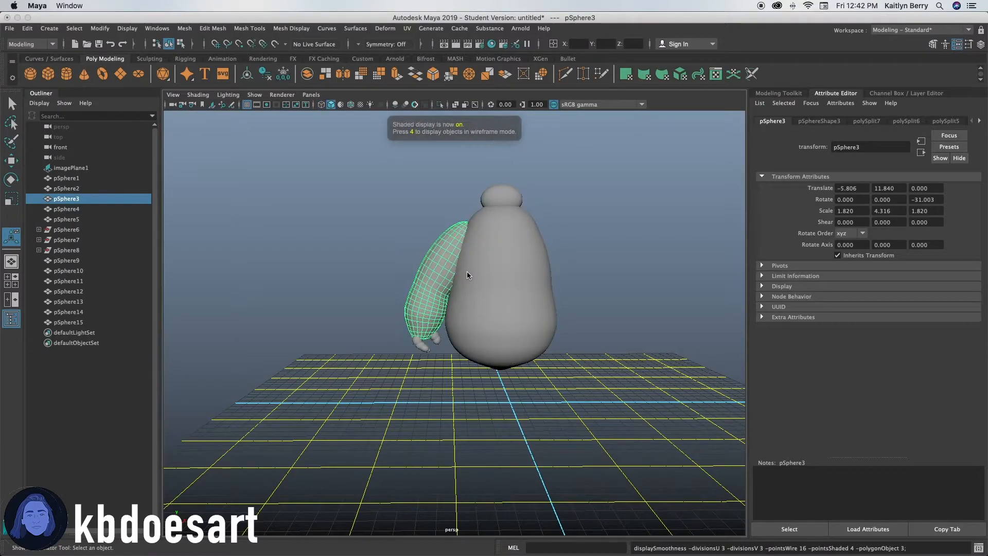
Select the lower sphere of the other hand and stretch it slightly taller.
{"action": "left_click", "coordinate": [467, 270]}
{"action": "right_click_drag", "start_coordinate": [428, 404], "coordinate": [583, 345], "text": "alt"}
{"action": "left_click", "coordinate": [378, 389]}
{"action": "right_click_drag", "start_coordinate": [395, 392], "coordinate": [463, 353], "text": "alt"}
{"action": "left_click", "coordinate": [463, 352]}
{"action": "left_click", "coordinate": [462, 352]}
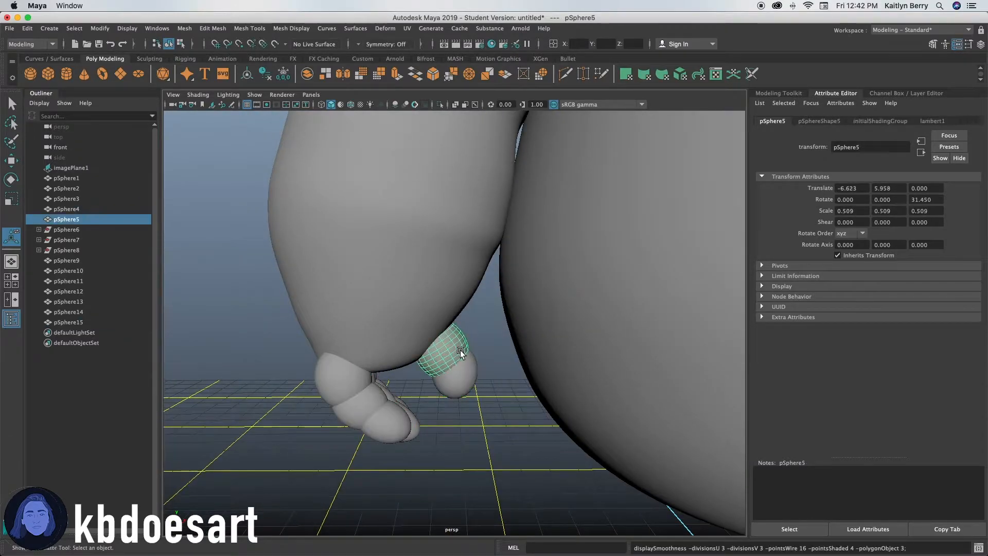
{"action": "left_click", "coordinate": [489, 382]}
{"action": "left_click", "coordinate": [460, 380]}
{"action": "left_click", "coordinate": [445, 375], "text": "shift"}
{"action": "right_click_drag", "start_coordinate": [444, 378], "coordinate": [426, 445], "text": "alt"}
{"action": "left_click_drag", "start_coordinate": [426, 445], "coordinate": [466, 374], "text": "alt"}
{"action": "left_click", "coordinate": [465, 374]}
{"action": "key", "text": "r"}
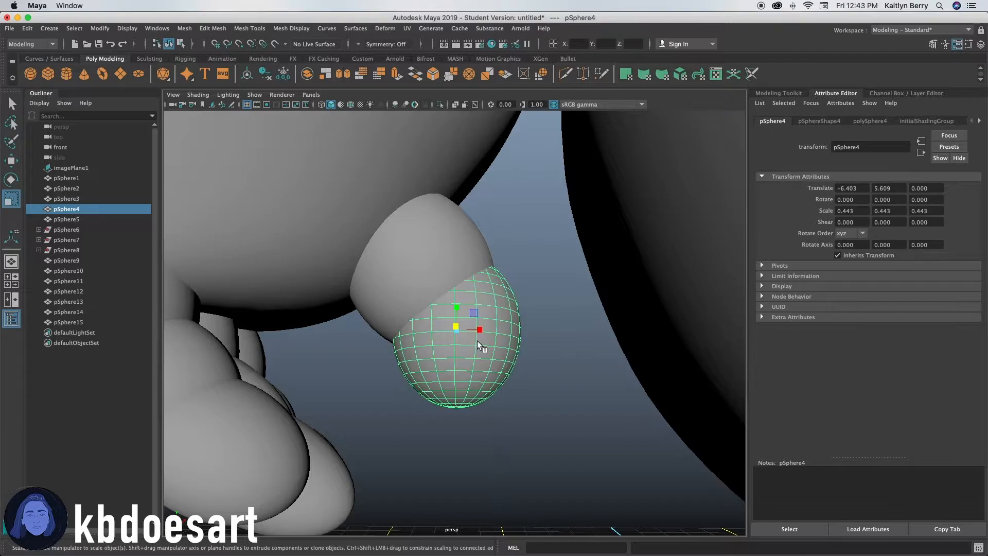
{"action": "left_click_drag", "start_coordinate": [461, 311], "coordinate": [459, 301]}
Select the combined finger mesh and scale it up slightly.
{"action": "left_click", "coordinate": [527, 412]}
{"action": "left_click", "coordinate": [432, 335]}
{"action": "left_click", "coordinate": [527, 310]}
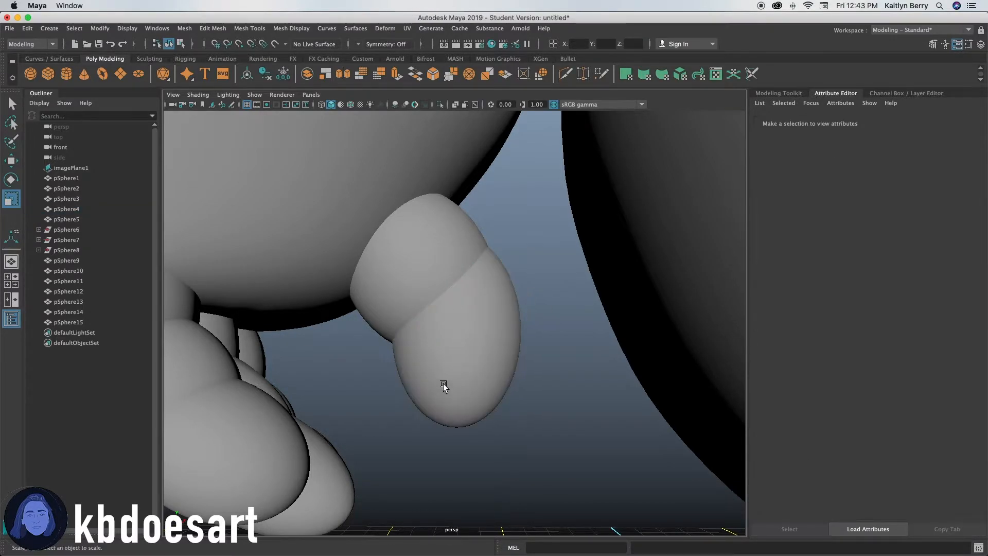
{"action": "left_click", "coordinate": [450, 368]}
{"action": "key", "text": "3"}
{"action": "left_click_drag", "start_coordinate": [492, 371], "coordinate": [558, 396], "text": "alt"}
{"action": "middle_click_drag", "start_coordinate": [558, 397], "coordinate": [556, 429], "text": "alt"}
{"action": "left_click", "coordinate": [435, 423]}
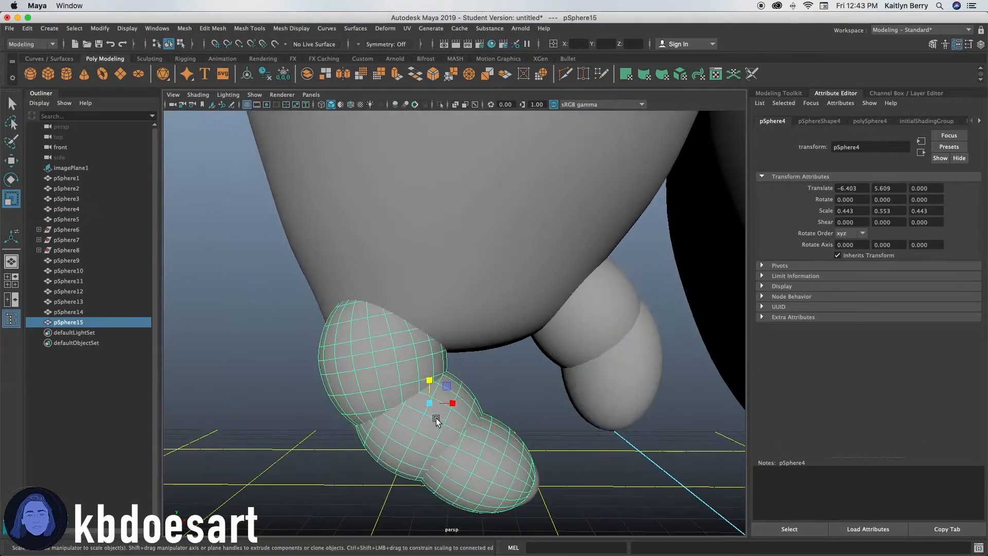
{"action": "key", "text": "4"}
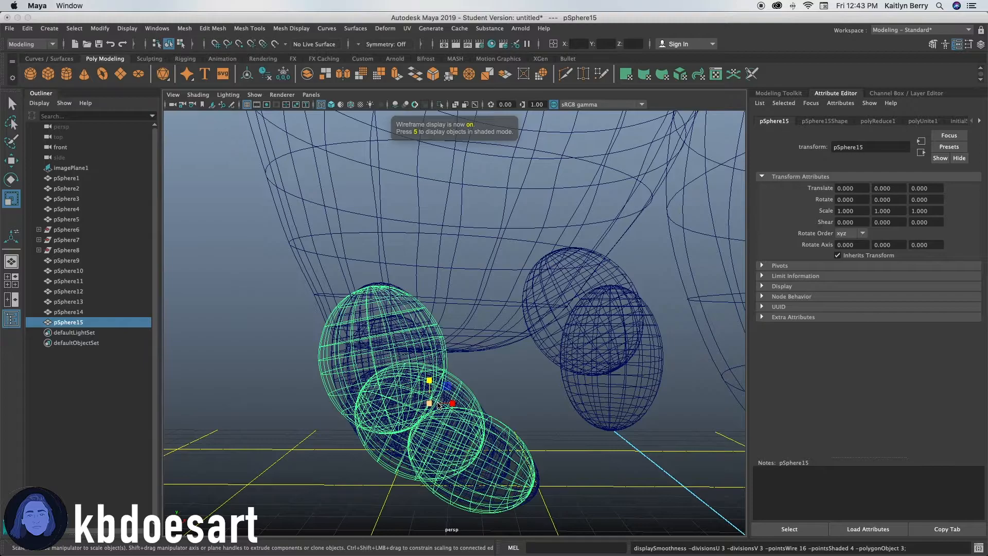
{"action": "key", "text": "5"}
{"action": "left_click_drag", "start_coordinate": [436, 400], "coordinate": [431, 398]}
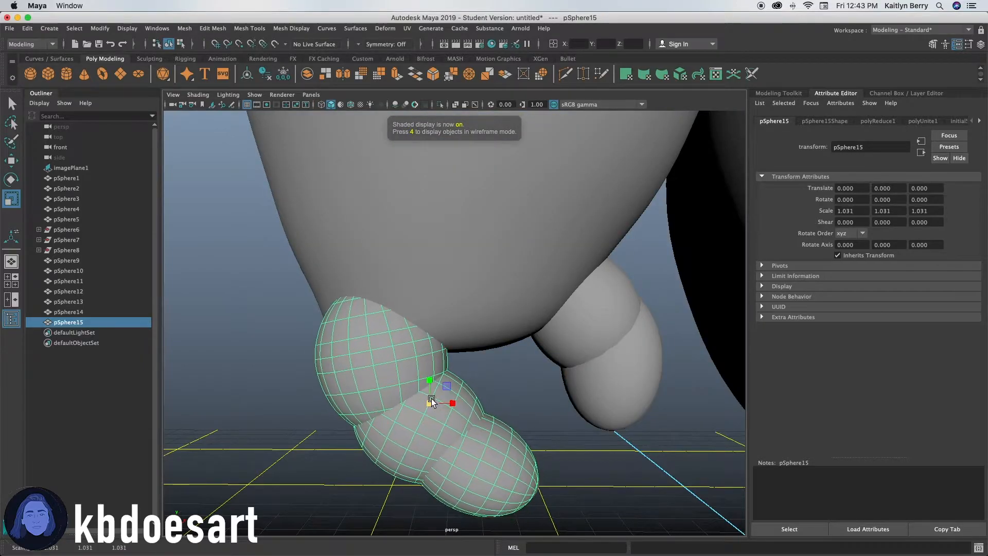
Select the combined finger mesh and delete it.
{"action": "left_click_drag", "start_coordinate": [369, 452], "coordinate": [455, 413], "text": "alt"}
{"action": "left_click", "coordinate": [587, 332]}
{"action": "left_click_drag", "start_coordinate": [587, 332], "coordinate": [600, 431], "text": "alt"}
{"action": "left_click", "coordinate": [501, 401]}
{"action": "left_click", "coordinate": [563, 383]}
{"action": "left_click_drag", "start_coordinate": [505, 443], "coordinate": [542, 411], "text": "shift"}
{"action": "left_click", "coordinate": [612, 465]}
{"action": "left_click", "coordinate": [566, 379]}
{"action": "left_click", "coordinate": [538, 414], "text": "shift"}
{"action": "left_click", "coordinate": [499, 435], "text": "shift"}
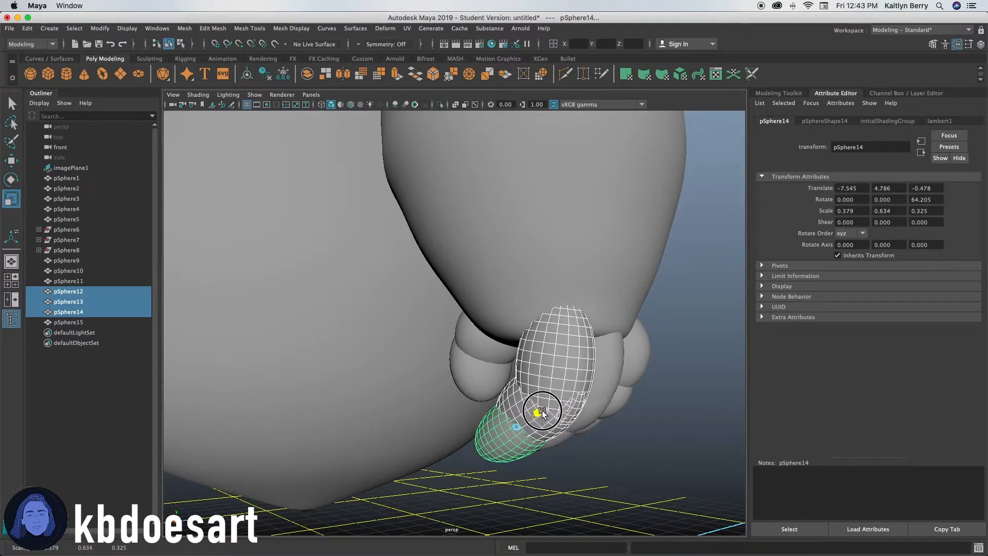
{"action": "left_click_drag", "start_coordinate": [672, 447], "coordinate": [510, 400], "text": "alt"}
{"action": "left_click", "coordinate": [640, 453]}
{"action": "left_click", "coordinate": [497, 395]}
{"action": "key", "text": "3"}
{"action": "left_click", "coordinate": [432, 387]}
{"action": "left_click", "coordinate": [405, 356]}
{"action": "left_click", "coordinate": [534, 427]}
{"action": "left_click_drag", "start_coordinate": [534, 427], "coordinate": [480, 369], "text": "alt"}
{"action": "left_click", "coordinate": [480, 368]}
{"action": "key", "text": "Delete"}
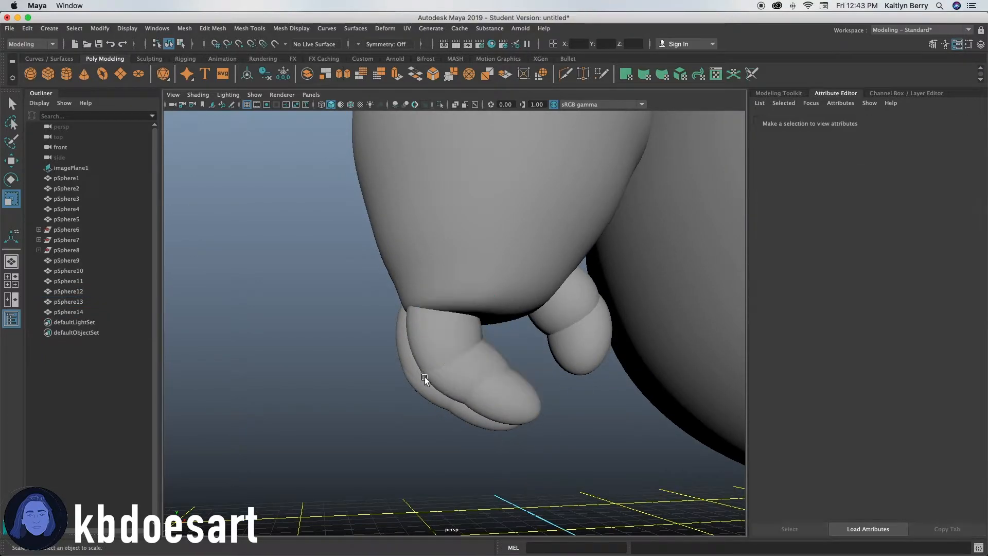
Duplicate three finger spheres and move the copies into place on the other hand.
{"action": "left_click", "coordinate": [422, 377]}
{"action": "left_click", "coordinate": [435, 395], "text": "shift"}
{"action": "left_click", "coordinate": [472, 417], "text": "shift"}
{"action": "key", "text": "super+d"}
{"action": "left_click_drag", "start_coordinate": [310, 432], "coordinate": [567, 445], "text": "alt"}
{"action": "key", "text": "w"}
{"action": "key", "text": "r"}
{"action": "key", "text": "w"}
{"action": "left_click", "coordinate": [534, 441]}
{"action": "right_click_drag", "start_coordinate": [567, 446], "coordinate": [530, 435], "text": "alt"}
{"action": "left_click_drag", "start_coordinate": [588, 417], "coordinate": [545, 406], "text": "alt"}
{"action": "right_click_drag", "start_coordinate": [545, 406], "coordinate": [422, 384], "text": "alt"}
{"action": "mouse_move", "coordinate": [530, 384]}
{"action": "left_mouse_down", "text": "alt"}
{"action": "mouse_move", "coordinate": [542, 402]}
{"action": "mouse_move", "coordinate": [526, 383]}
{"action": "left_mouse_up", "text": "alt"}
{"action": "right_click_drag", "start_coordinate": [438, 357], "coordinate": [366, 393], "text": "alt"}
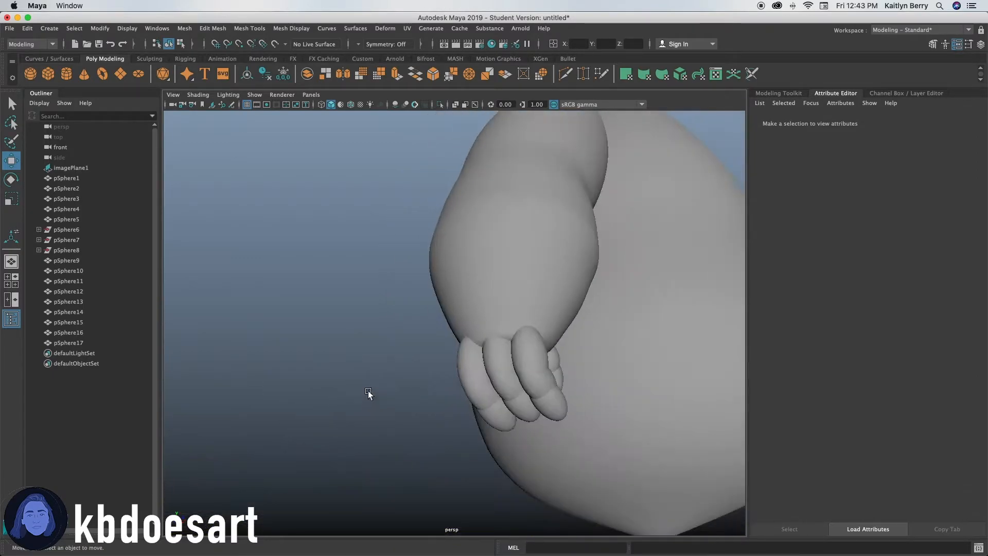
Select the three unused finger spheres pSphere6 to pSphere8 and delete them.
{"action": "left_click", "coordinate": [68, 250]}
{"action": "left_click", "coordinate": [81, 231], "text": "shift"}
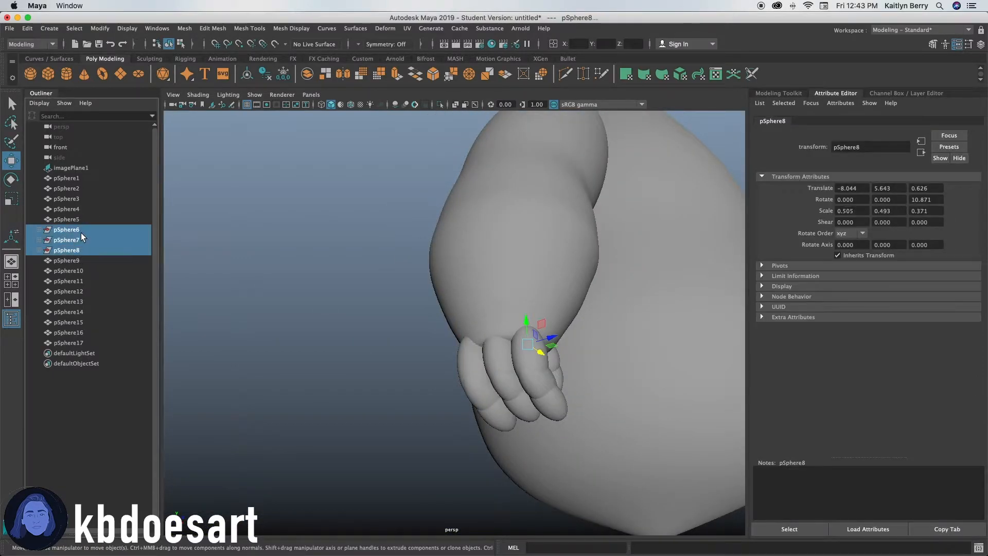
{"action": "key", "text": "Delete"}
Combine pSphere9 to pSphere11 into one mesh, then combine pSphere15 to pSphere17 into another.
{"action": "left_click", "coordinate": [71, 250]}
{"action": "left_click", "coordinate": [67, 230], "text": "shift"}
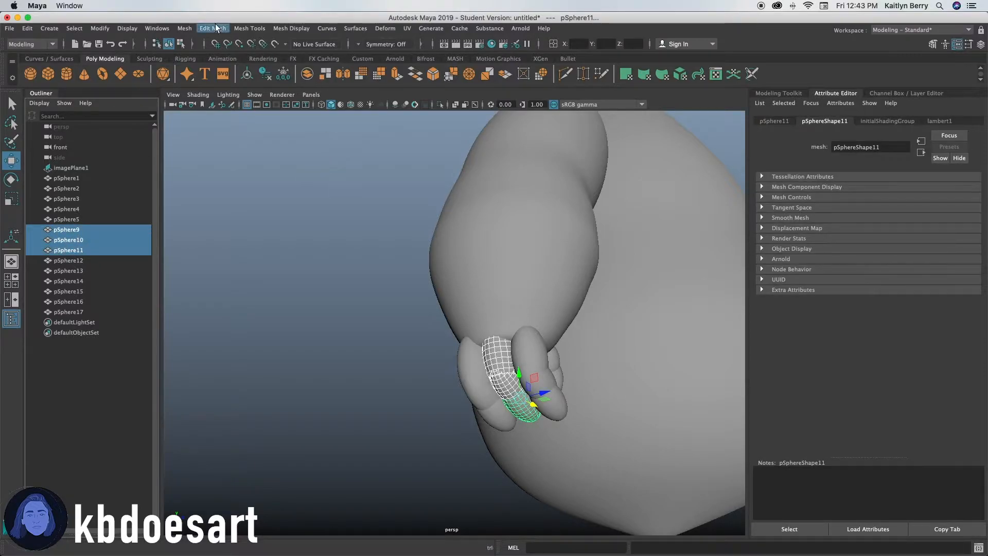
{"action": "left_click", "coordinate": [186, 29]}
{"action": "left_click", "coordinate": [202, 66]}
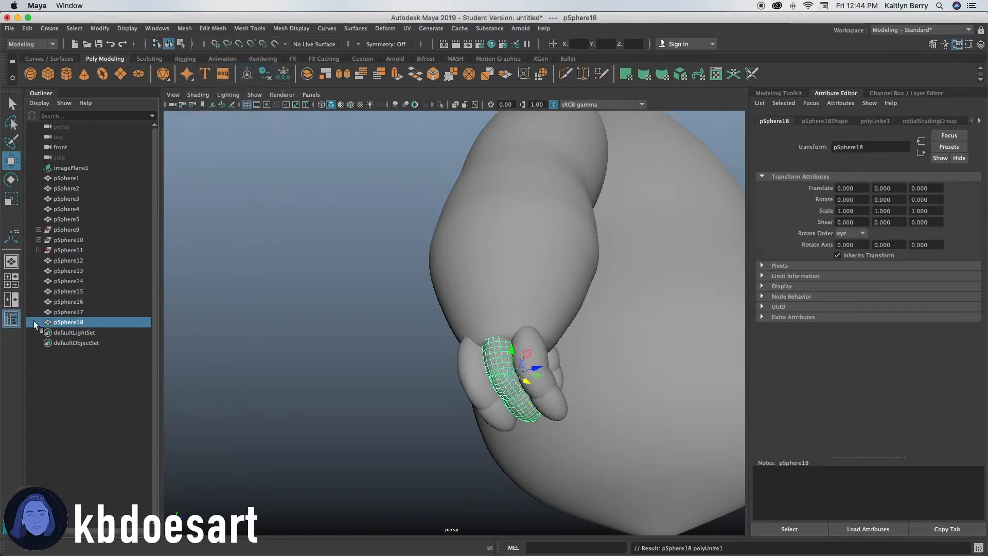
{"action": "left_click", "coordinate": [72, 312]}
{"action": "left_click", "coordinate": [76, 302], "text": "shift"}
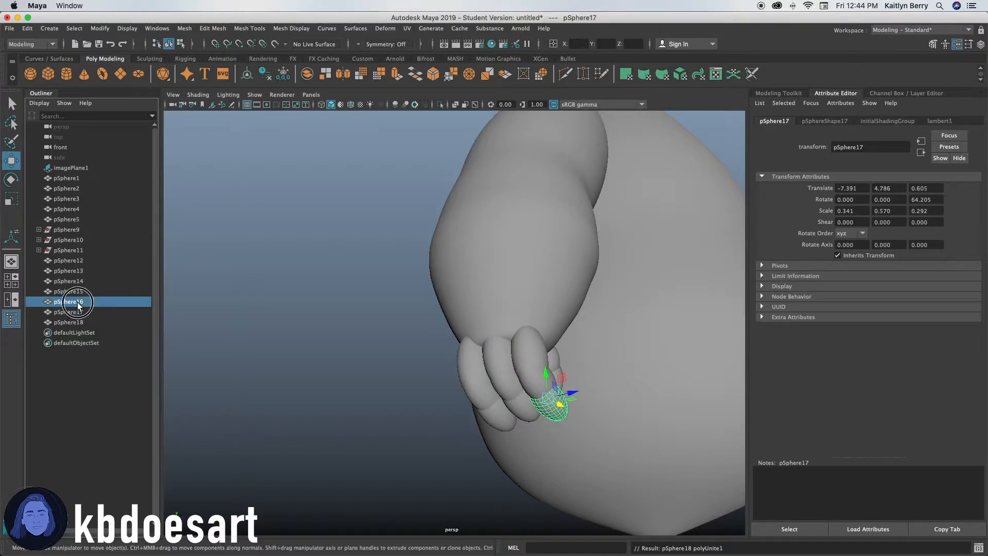
{"action": "left_click", "coordinate": [80, 292], "text": "shift"}
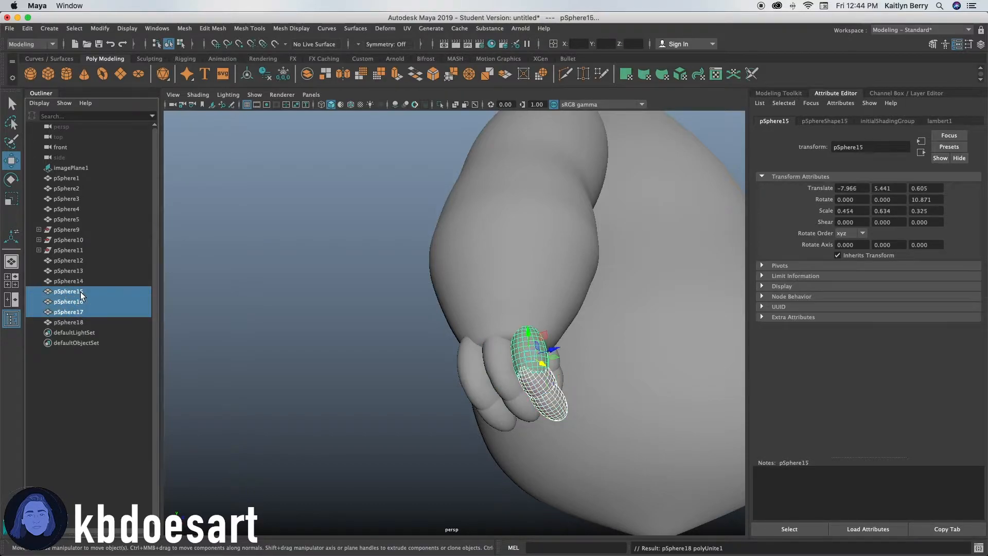
{"action": "left_click", "coordinate": [186, 28]}
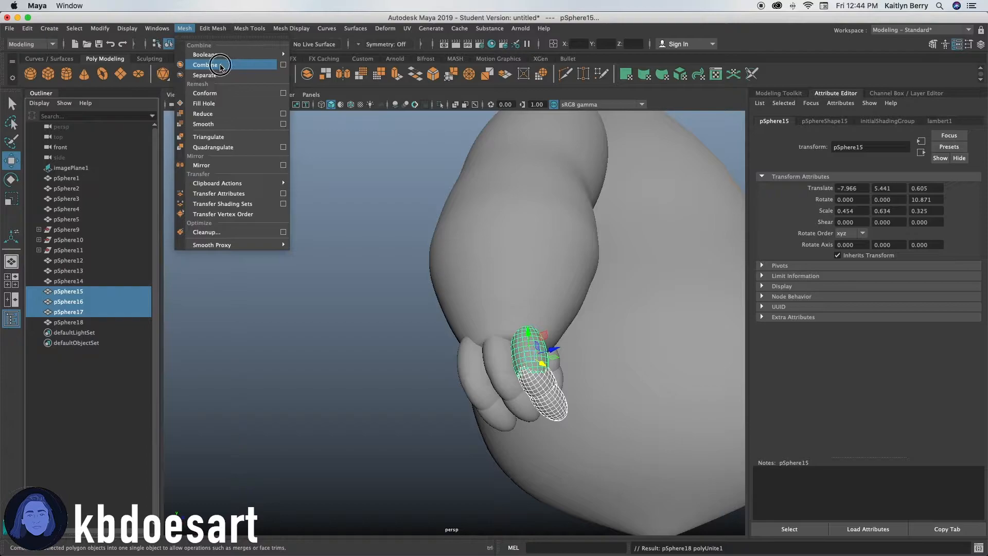
{"action": "left_click", "coordinate": [205, 65]}
Combine pSphere12 to pSphere14 into one mesh, and pSphere4 with pSphere5 into another.
{"action": "left_click", "coordinate": [77, 281]}
{"action": "left_click", "coordinate": [72, 261], "text": "shift"}
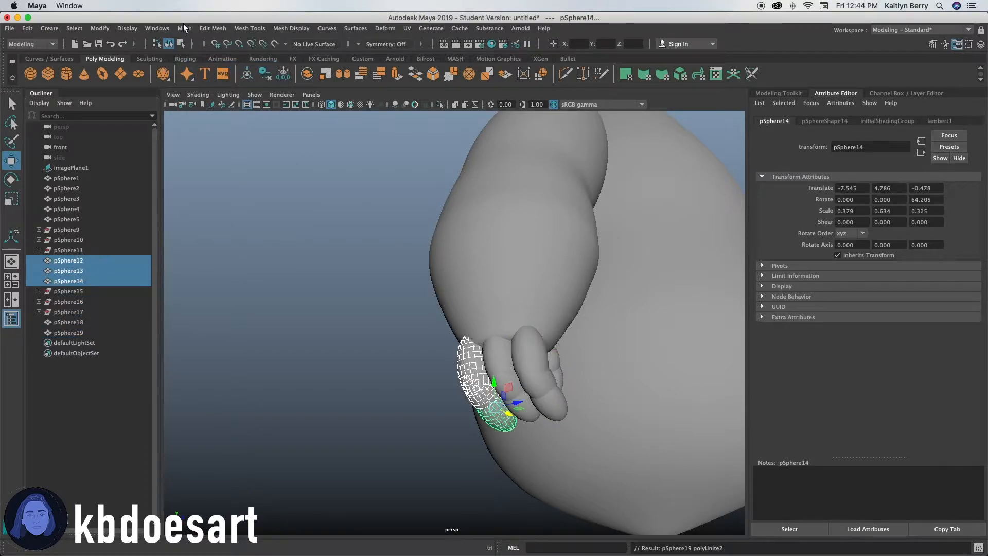
{"action": "left_click", "coordinate": [186, 29]}
{"action": "left_click", "coordinate": [211, 69]}
{"action": "left_click", "coordinate": [72, 219]}
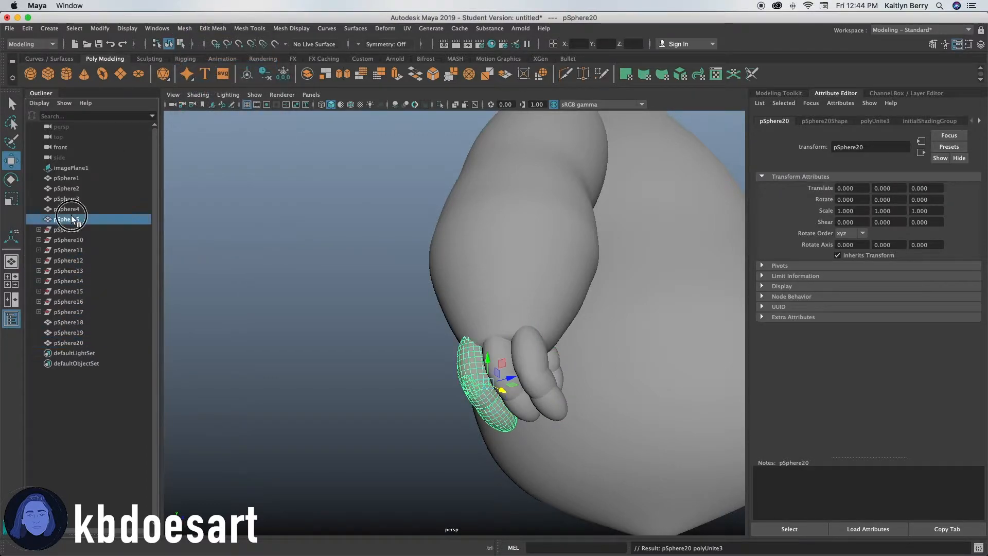
{"action": "left_click", "coordinate": [183, 29]}
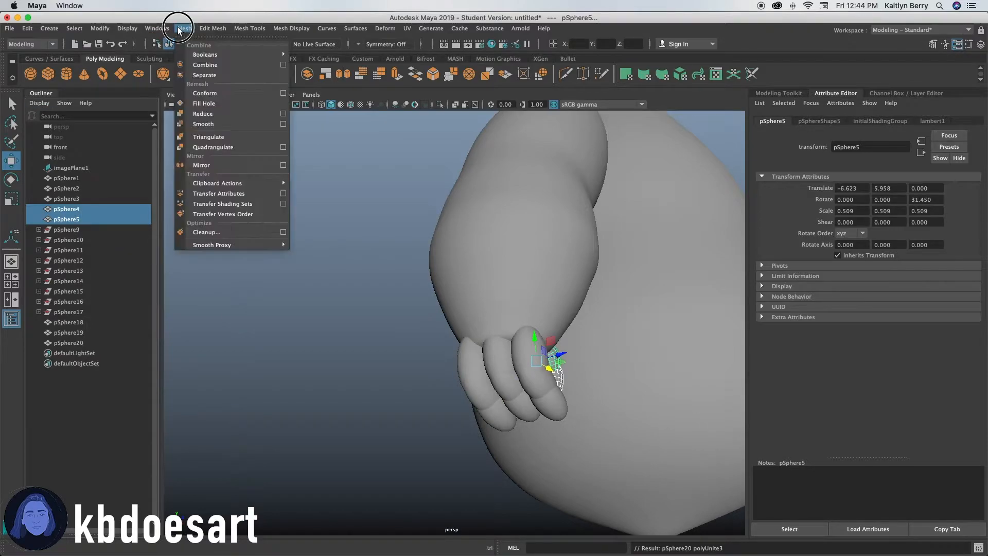
{"action": "left_click", "coordinate": [211, 69]}
Reposition the combined finger mesh so it sits snugly against the hand, and save the scene.
{"action": "left_click_drag", "start_coordinate": [331, 270], "coordinate": [640, 277], "text": "alt"}
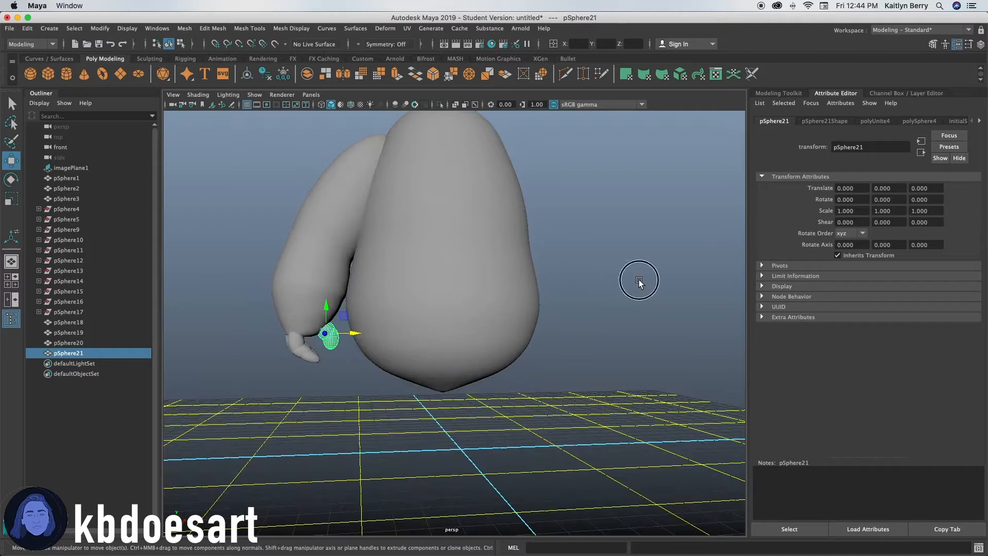
{"action": "left_click", "coordinate": [639, 278]}
{"action": "left_click_drag", "start_coordinate": [288, 357], "coordinate": [476, 339], "text": "alt"}
{"action": "left_click", "coordinate": [455, 333]}
{"action": "left_click_drag", "start_coordinate": [477, 340], "coordinate": [314, 354], "text": "alt"}
{"action": "left_click", "coordinate": [392, 379]}
{"action": "left_click_drag", "start_coordinate": [393, 379], "coordinate": [313, 350], "text": "alt"}
{"action": "scroll", "coordinate": [554, 329], "scroll_direction": "down", "scroll_amount": 5}
{"action": "left_click_drag", "start_coordinate": [484, 341], "coordinate": [492, 387], "text": "alt"}
{"action": "scroll", "coordinate": [492, 387], "scroll_direction": "up", "scroll_amount": 8}
{"action": "left_click", "coordinate": [546, 396]}
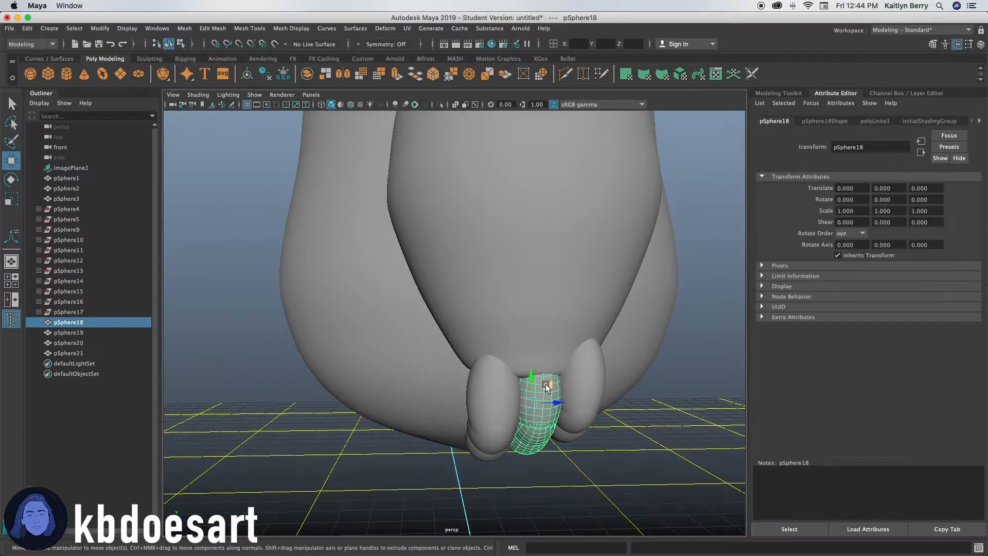
{"action": "left_click_drag", "start_coordinate": [552, 425], "coordinate": [452, 400], "text": "alt"}
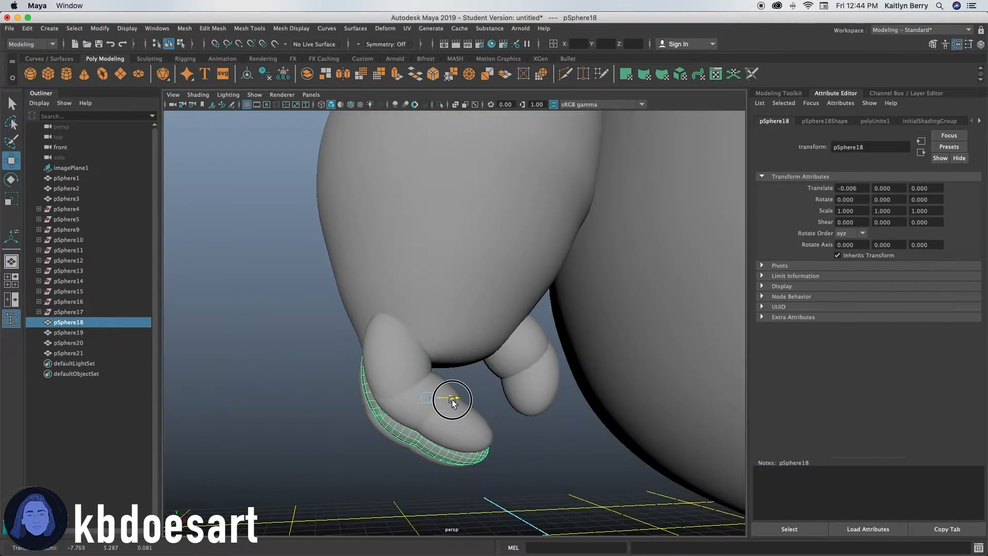
{"action": "left_click_drag", "start_coordinate": [367, 422], "coordinate": [438, 434], "text": "alt"}
{"action": "mouse_move", "coordinate": [497, 393]}
{"action": "left_mouse_down"}
{"action": "mouse_move", "coordinate": [498, 377]}
{"action": "mouse_move", "coordinate": [507, 402]}
{"action": "left_mouse_up"}
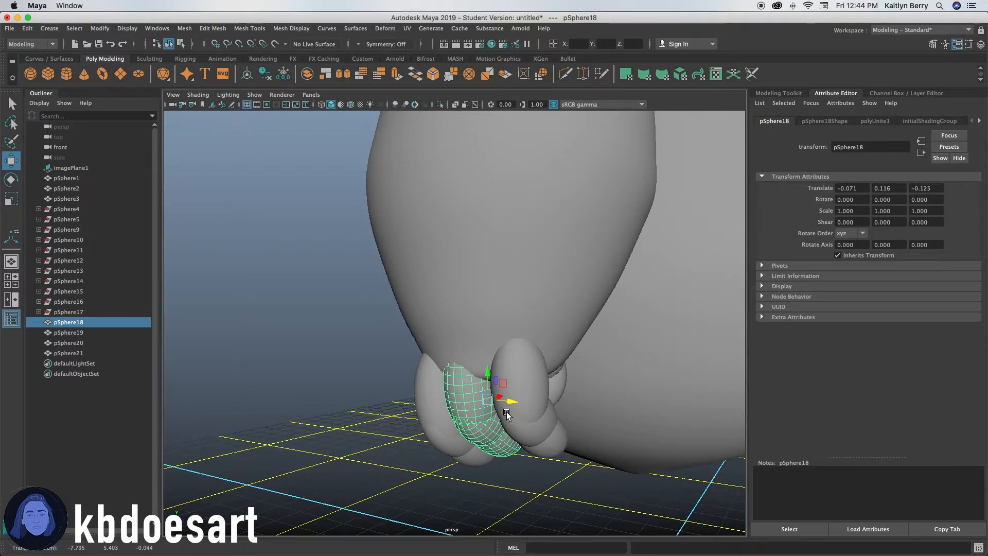
{"action": "key", "text": "super+s"}
{"action": "left_click", "coordinate": [522, 297]}
{"action": "key", "text": "super+z"}
{"action": "left_click_drag", "start_coordinate": [523, 335], "coordinate": [512, 363], "text": "alt"}
{"action": "left_click_drag", "start_coordinate": [500, 399], "coordinate": [492, 400]}
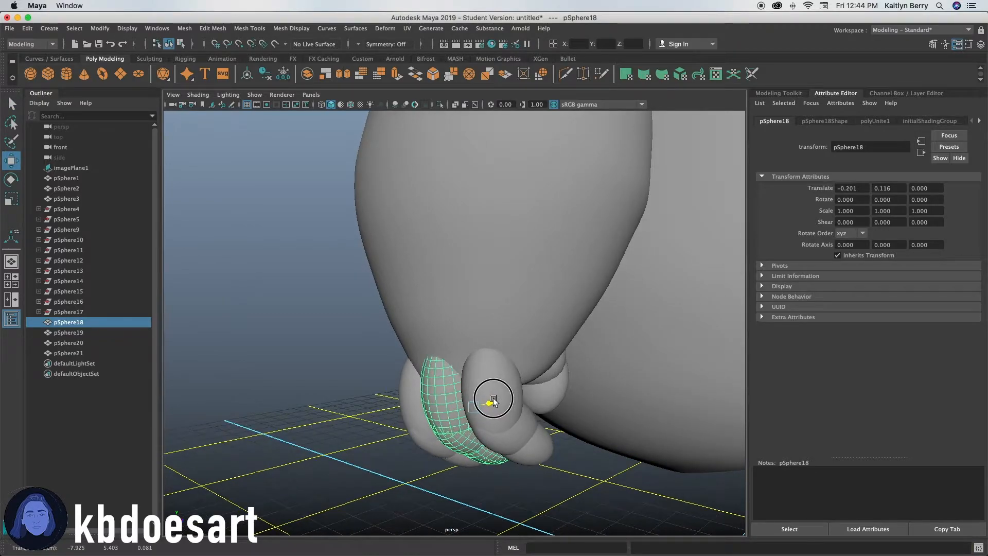
Select the arm together with its hand and finger meshes and duplicate them.
{"action": "left_click", "coordinate": [454, 487]}
{"action": "left_click_drag", "start_coordinate": [494, 472], "coordinate": [366, 392], "text": "alt"}
{"action": "left_click", "coordinate": [531, 410]}
{"action": "left_click", "coordinate": [366, 393]}
{"action": "scroll", "coordinate": [422, 444], "scroll_direction": "down", "scroll_amount": 3}
{"action": "left_click_drag", "start_coordinate": [421, 444], "coordinate": [321, 347], "text": "alt"}
{"action": "left_click", "coordinate": [514, 257]}
{"action": "left_click_drag", "start_coordinate": [674, 172], "coordinate": [427, 227], "text": "alt"}
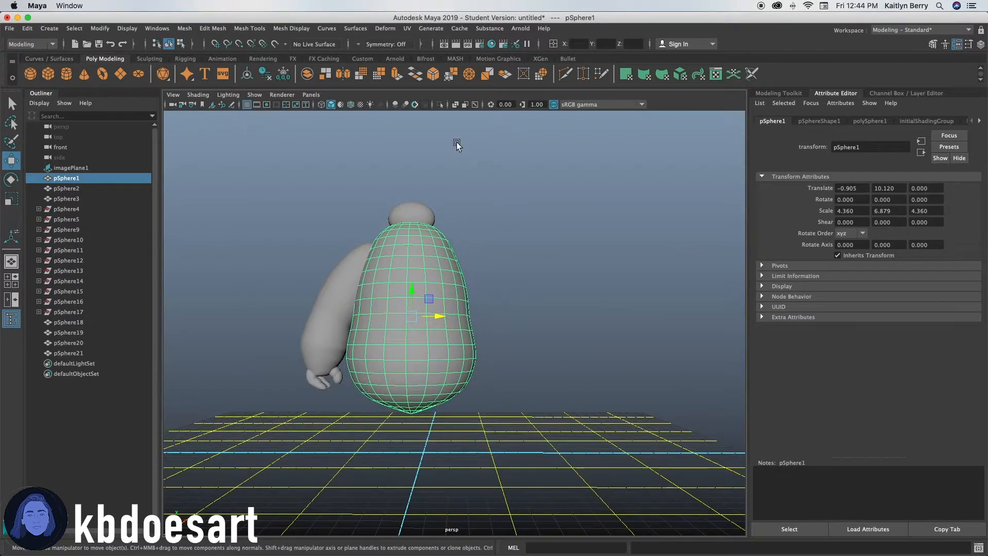
{"action": "mouse_move", "coordinate": [376, 270]}
{"action": "right_mouse_down", "text": "alt"}
{"action": "mouse_move", "coordinate": [677, 185]}
{"action": "mouse_move", "coordinate": [333, 268]}
{"action": "mouse_move", "coordinate": [384, 269]}
{"action": "right_mouse_up", "text": "alt"}
{"action": "left_click", "coordinate": [331, 301]}
{"action": "left_click_drag", "start_coordinate": [280, 309], "coordinate": [328, 421], "text": "shift"}
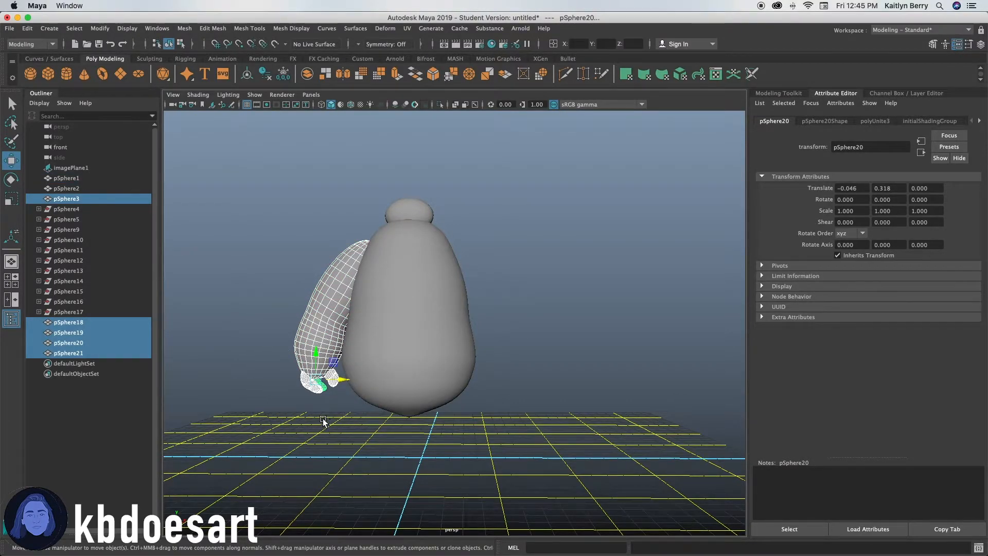
{"action": "key", "text": "super+d"}
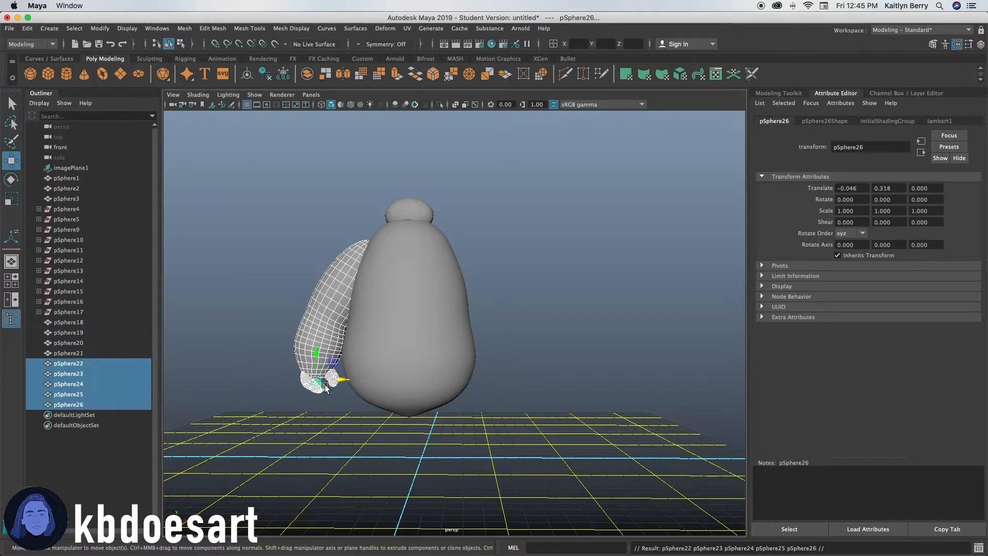
Combine the duplicated arm, hand and finger parts into a single mesh.
{"action": "left_click_drag", "start_coordinate": [341, 381], "coordinate": [544, 375]}
{"action": "key", "text": "e"}
{"action": "left_click_drag", "start_coordinate": [483, 381], "coordinate": [508, 379]}
{"action": "key", "text": "z"}
{"action": "key", "text": "z"}
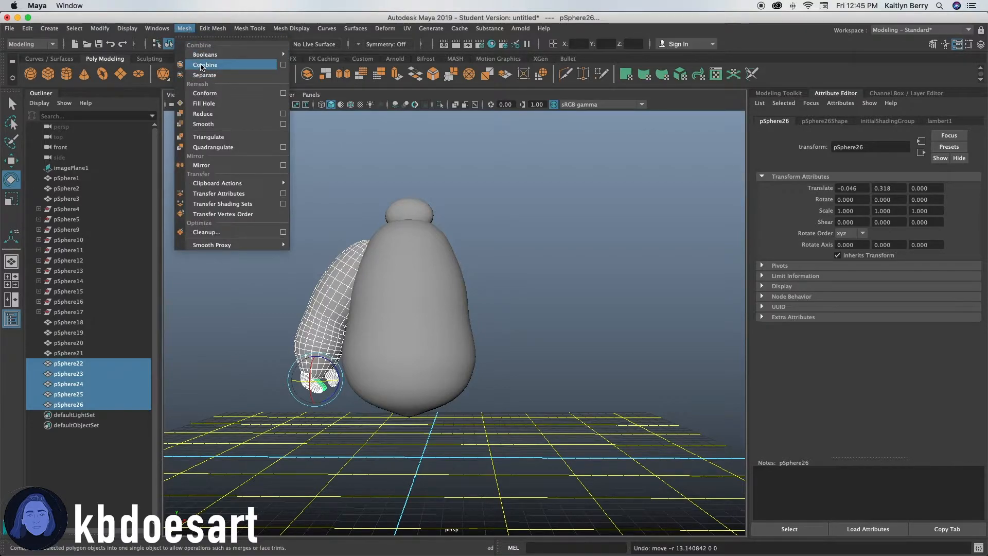
{"action": "left_click", "coordinate": [201, 63]}
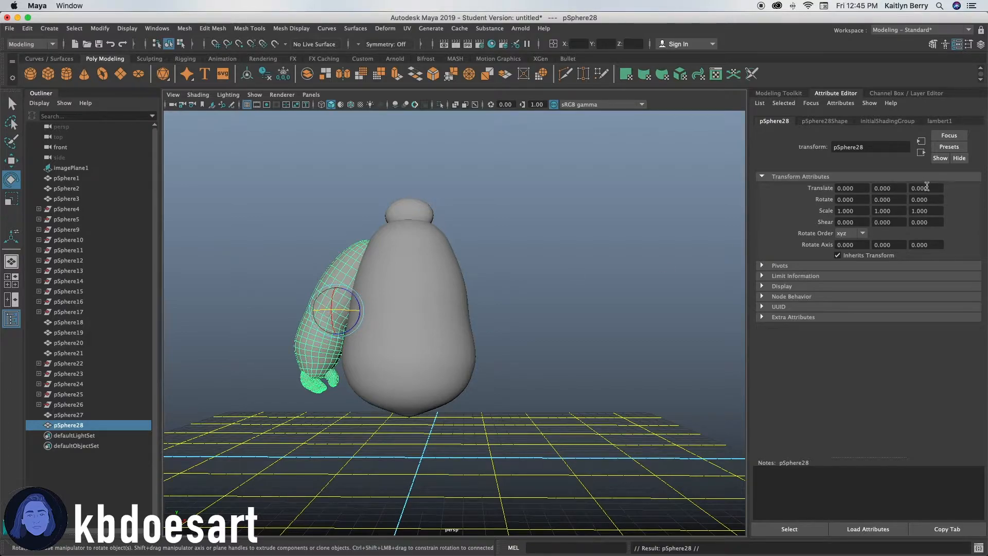
Try rotating the copied arm 90 degrees about different axes.
{"action": "type", "text": "90"}
{"action": "key", "text": "Return"}
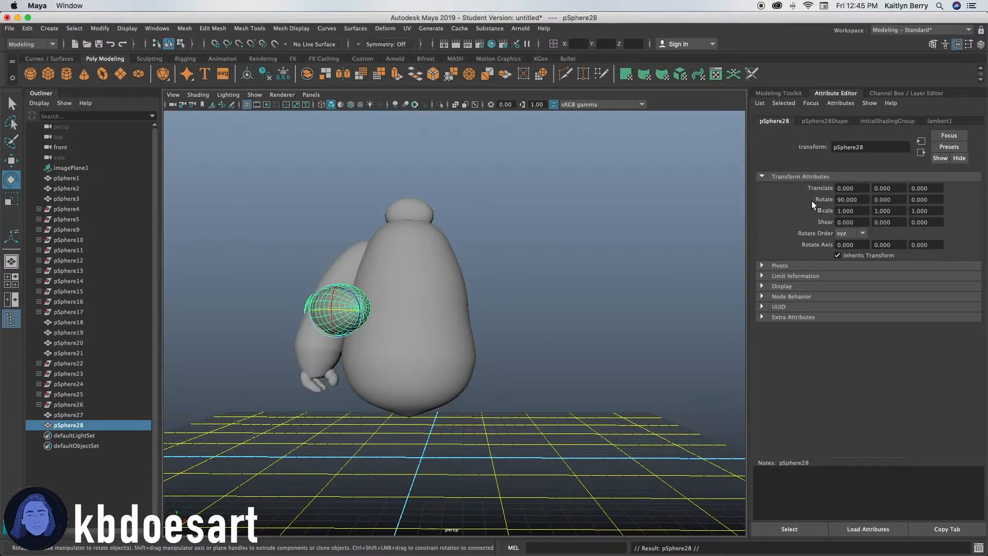
{"action": "key", "text": "super+z"}
{"action": "left_click", "coordinate": [892, 203]}
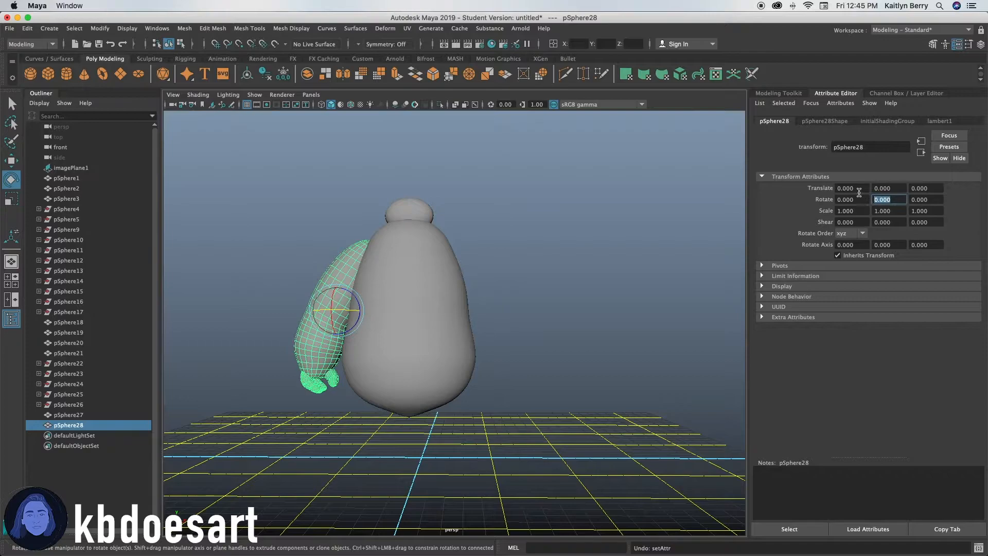
{"action": "type", "text": "90"}
{"action": "key", "text": "Return"}
{"action": "key", "text": "super+z"}
{"action": "type", "text": "90"}
{"action": "key", "text": "Return"}
{"action": "key", "text": "super+z"}
{"action": "left_click_drag", "start_coordinate": [381, 283], "coordinate": [390, 301], "text": "alt"}
{"action": "left_click_drag", "start_coordinate": [350, 331], "coordinate": [390, 324]}
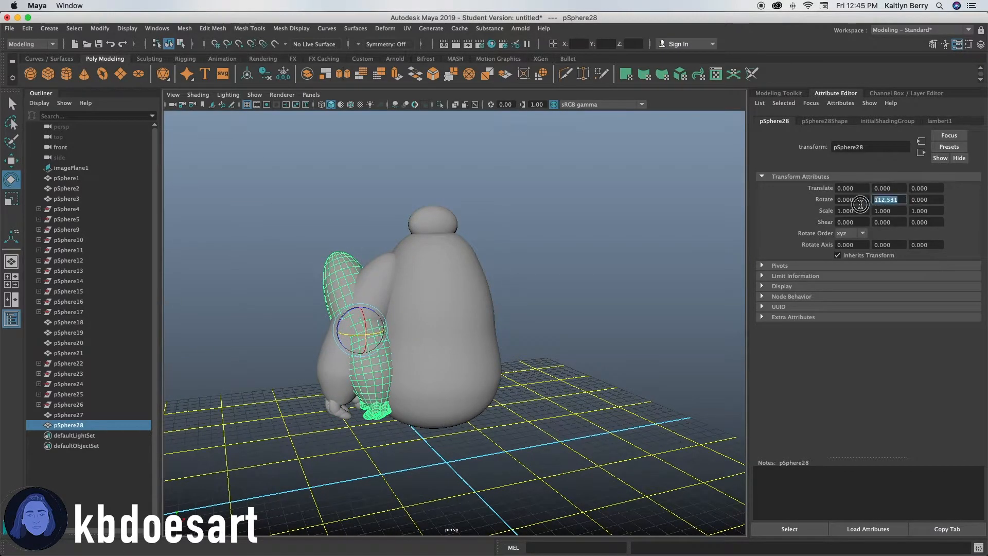
Rotate the copied arm 180 degrees about Y and move it to the opposite side of the body.
{"action": "type", "text": "180"}
{"action": "key", "text": "Return"}
{"action": "left_click_drag", "start_coordinate": [489, 307], "coordinate": [511, 316], "text": "alt"}
{"action": "key", "text": "w"}
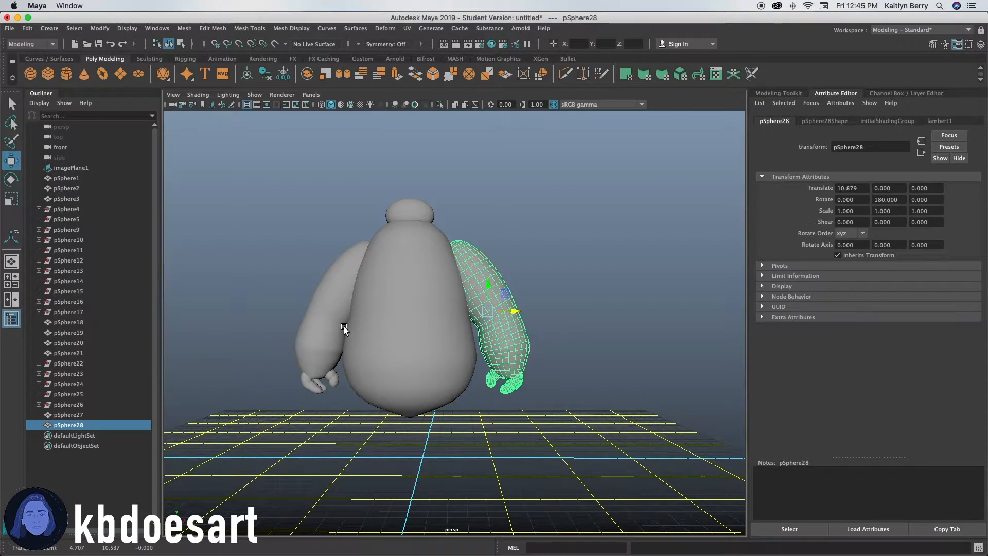
Orbit the view and select the original arm to compare its position with the copy.
{"action": "scroll", "coordinate": [343, 326], "scroll_direction": "up", "scroll_amount": 8}
{"action": "scroll", "coordinate": [511, 341], "scroll_direction": "down", "scroll_amount": 4}
{"action": "mouse_move", "coordinate": [464, 366]}
{"action": "left_mouse_down", "text": "alt"}
{"action": "mouse_move", "coordinate": [474, 333]}
{"action": "mouse_move", "coordinate": [355, 371]}
{"action": "mouse_move", "coordinate": [374, 347]}
{"action": "mouse_move", "coordinate": [476, 368]}
{"action": "mouse_move", "coordinate": [472, 380]}
{"action": "left_mouse_up", "text": "alt"}
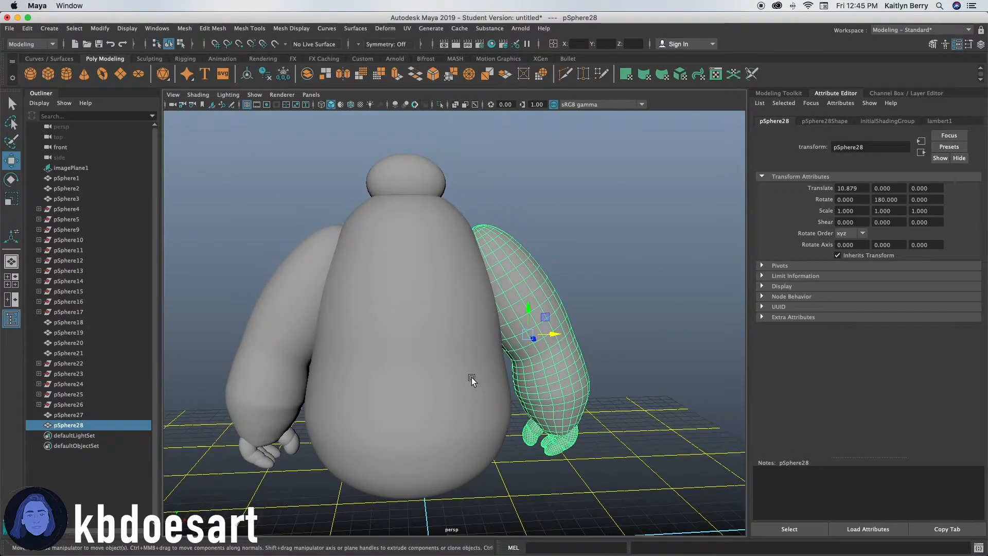
{"action": "left_click", "coordinate": [380, 288]}
{"action": "left_click", "coordinate": [321, 247]}
{"action": "left_click", "coordinate": [519, 266]}
{"action": "left_click_drag", "start_coordinate": [389, 349], "coordinate": [395, 336], "text": "alt"}
{"action": "left_click", "coordinate": [657, 196]}
{"action": "left_click", "coordinate": [515, 290]}
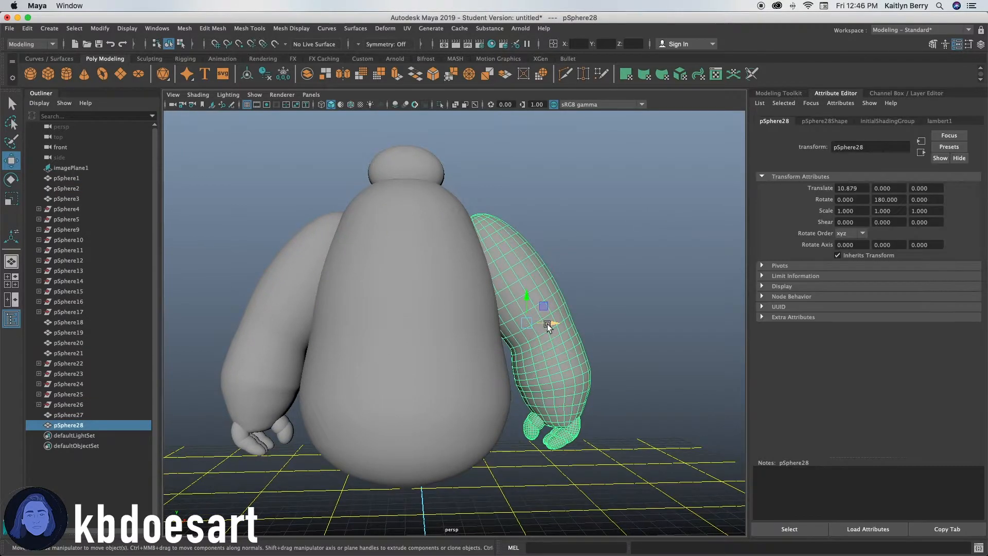
{"action": "left_click", "coordinate": [584, 272]}
{"action": "scroll", "coordinate": [443, 304], "scroll_direction": "down", "scroll_amount": 8}
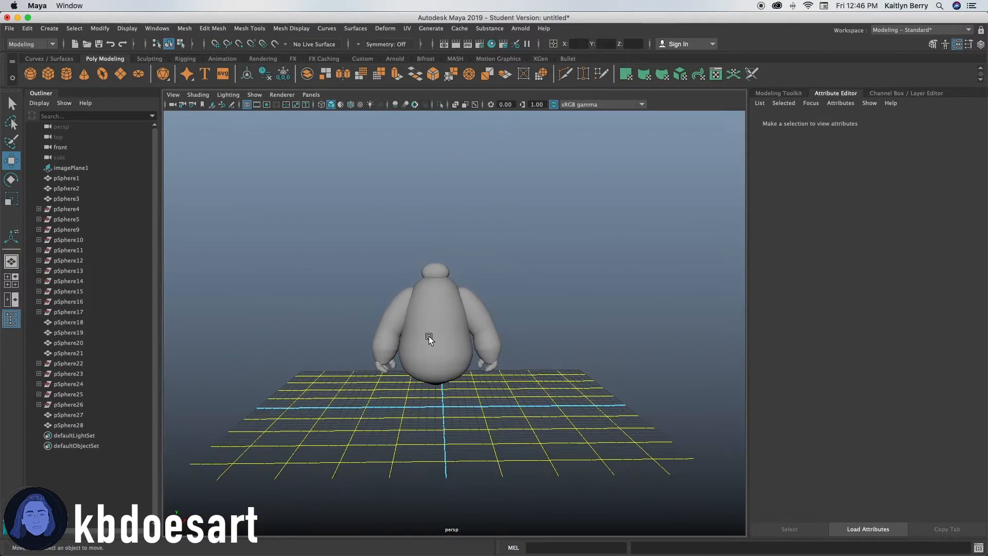
{"action": "scroll", "coordinate": [428, 336], "scroll_direction": "up", "scroll_amount": 5}
{"action": "left_click", "coordinate": [330, 316]}
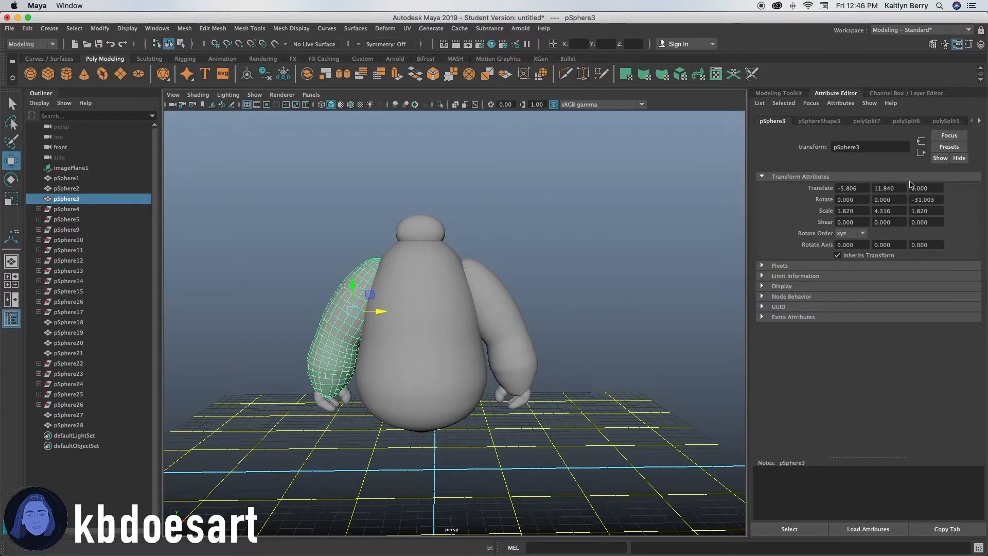
{"action": "left_click_drag", "start_coordinate": [375, 312], "coordinate": [367, 310]}
{"action": "key", "text": "z"}
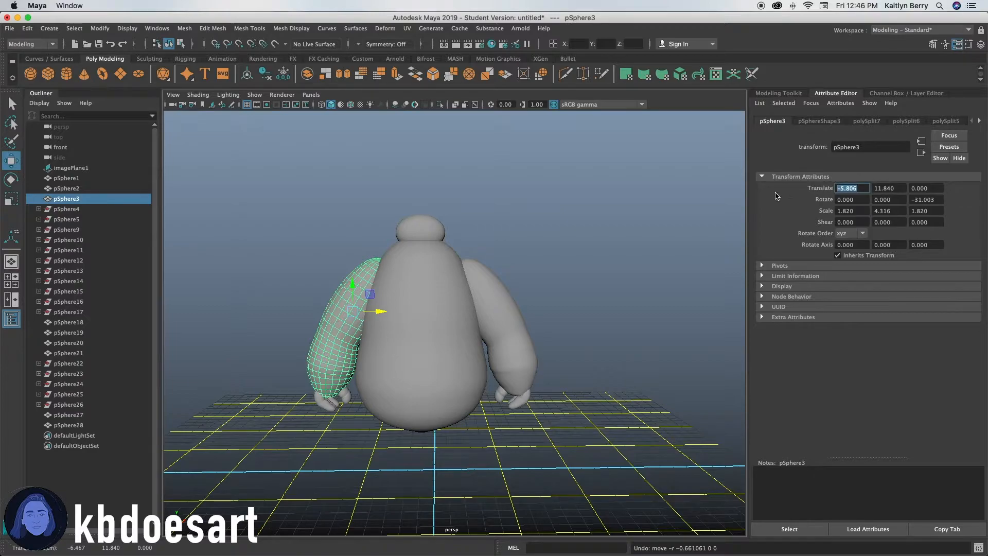
Set the copied arm's X translation to 11.11 to mirror the original arm.
{"action": "left_click", "coordinate": [508, 301]}
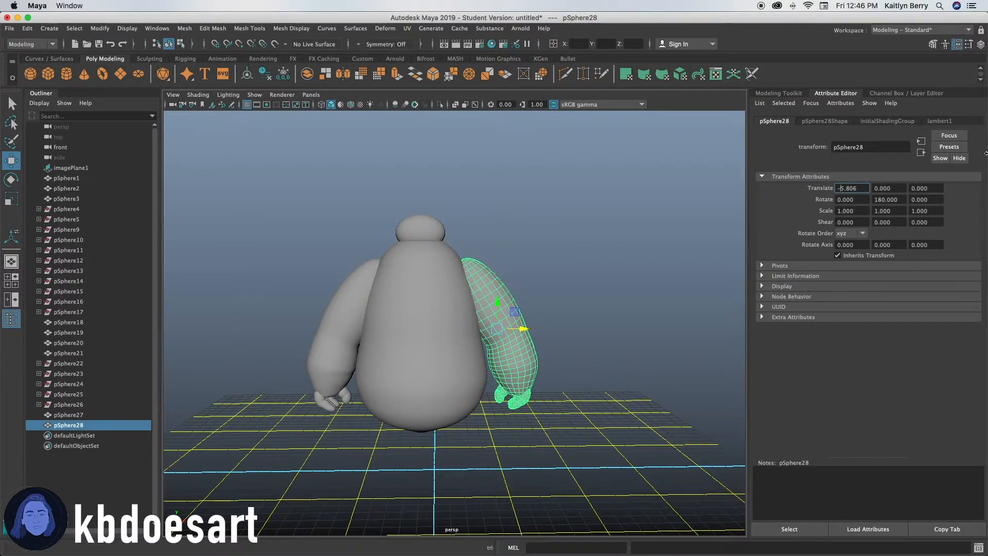
{"action": "key", "text": "Return"}
{"action": "left_click_drag", "start_coordinate": [855, 191], "coordinate": [825, 189]}
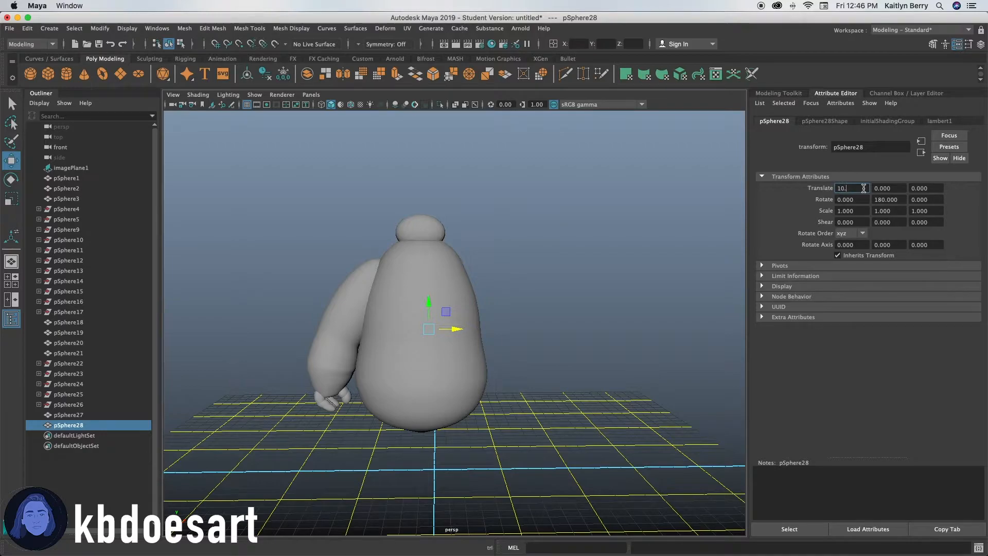
{"action": "type", "text": "10.161"}
{"action": "key", "text": "Return"}
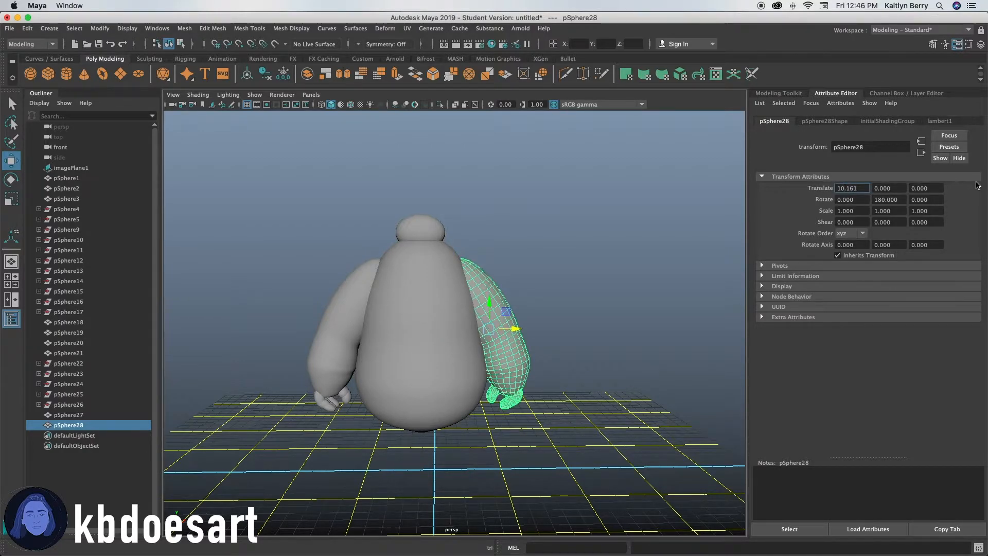
{"action": "type", "text": "11.161"}
{"action": "key", "text": "Return"}
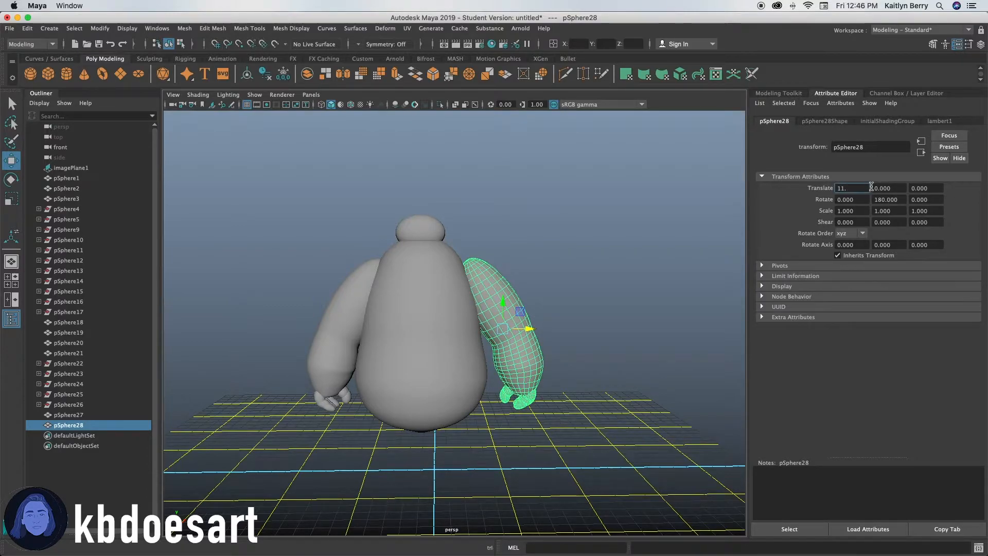
{"action": "type", "text": "11"}
{"action": "key", "text": "Return"}
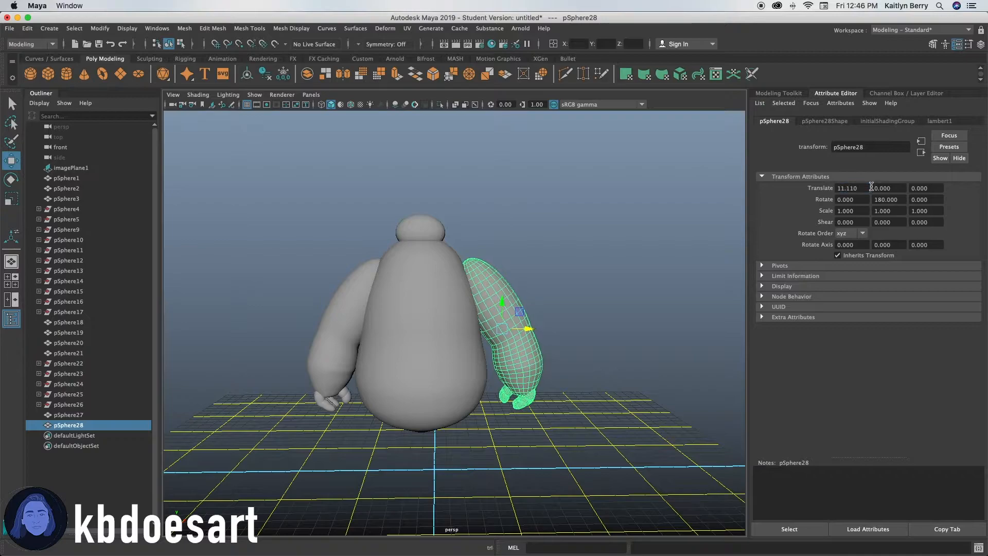
Select the head sphere and scale it deeper along its Z axis.
{"action": "mouse_move", "coordinate": [527, 325]}
{"action": "left_mouse_down"}
{"action": "mouse_move", "coordinate": [514, 327]}
{"action": "mouse_move", "coordinate": [529, 327]}
{"action": "left_mouse_up"}
{"action": "left_click", "coordinate": [530, 339]}
{"action": "left_click_drag", "start_coordinate": [489, 402], "coordinate": [551, 326], "text": "alt"}
{"action": "left_click", "coordinate": [551, 239]}
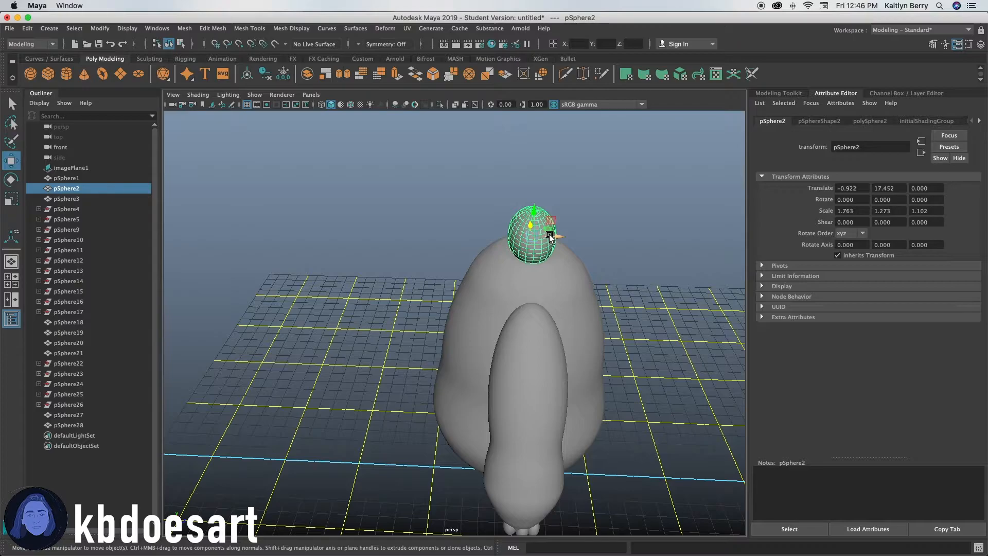
{"action": "key", "text": "r"}
{"action": "left_click_drag", "start_coordinate": [554, 235], "coordinate": [463, 293]}
Switch to the front view and create a new polygon sphere.
{"action": "key", "text": "space"}
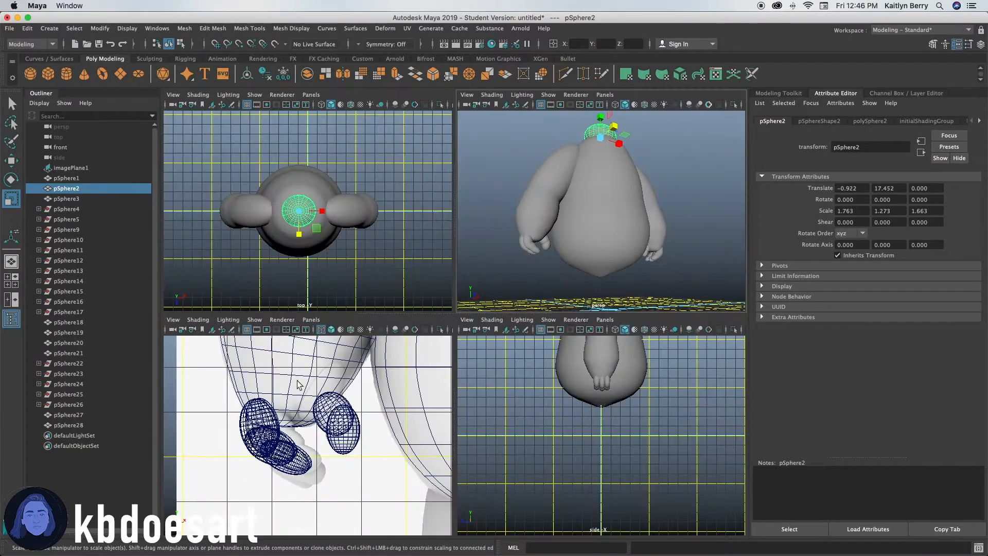
{"action": "key", "text": "space"}
{"action": "middle_click_drag", "start_coordinate": [374, 417], "coordinate": [279, 381], "text": "alt"}
{"action": "right_click_drag", "start_coordinate": [489, 360], "coordinate": [406, 350], "text": "alt"}
{"action": "middle_click_drag", "start_coordinate": [405, 350], "coordinate": [329, 297], "text": "alt"}
{"action": "right_click_drag", "start_coordinate": [443, 297], "coordinate": [549, 314], "text": "alt"}
{"action": "middle_click_drag", "start_coordinate": [407, 319], "coordinate": [389, 319], "text": "alt"}
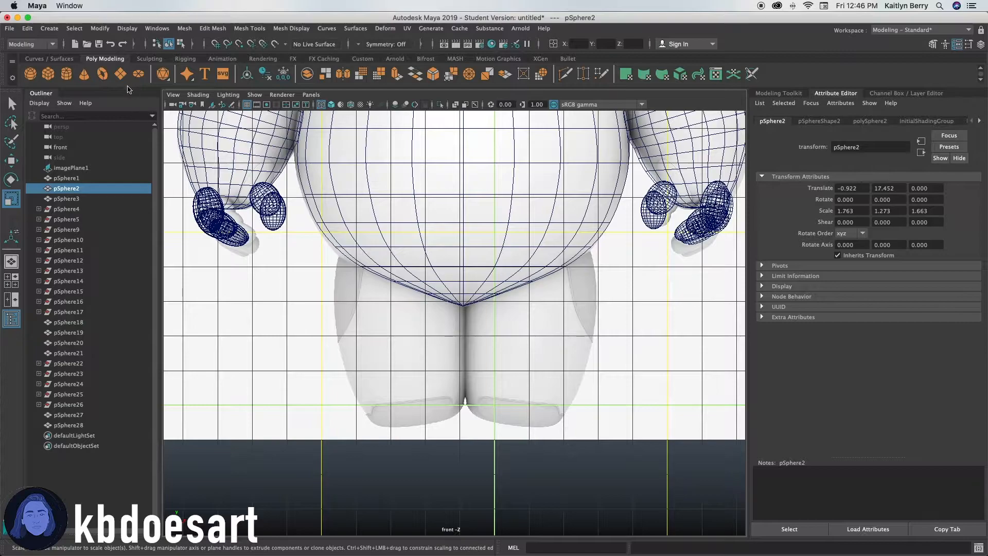
{"action": "left_click", "coordinate": [31, 74]}
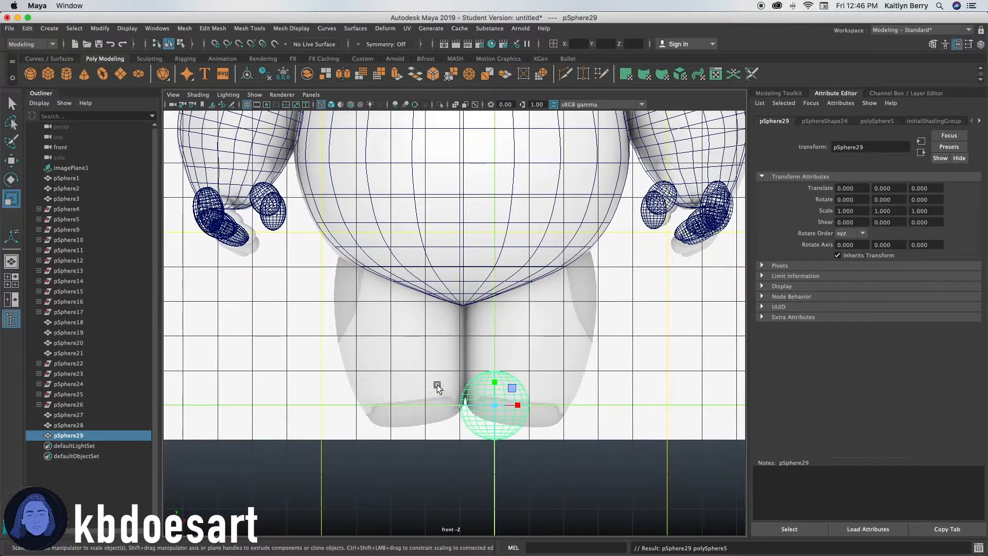
Move the new sphere over the left leg and scale it into a tall oval matching the reference leg.
{"action": "key", "text": "e"}
{"action": "key", "text": "w"}
{"action": "left_click_drag", "start_coordinate": [496, 386], "coordinate": [410, 307]}
{"action": "key", "text": "r"}
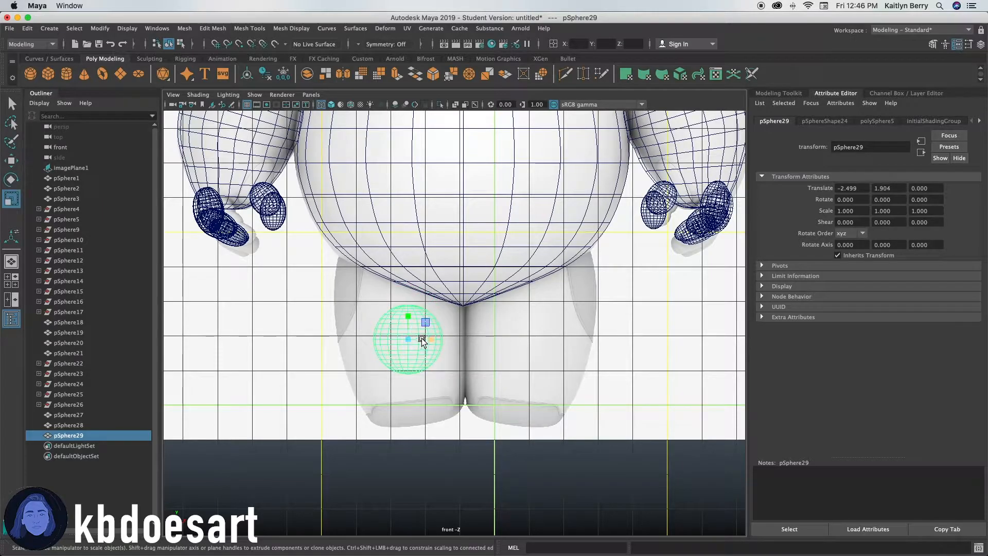
{"action": "left_click", "coordinate": [369, 358], "text": "alt"}
{"action": "right_click_drag", "start_coordinate": [370, 359], "coordinate": [627, 317], "text": "alt"}
{"action": "right_click_drag", "start_coordinate": [350, 335], "coordinate": [412, 327], "text": "alt"}
{"action": "middle_click_drag", "start_coordinate": [396, 319], "coordinate": [465, 317], "text": "alt"}
{"action": "right_click", "coordinate": [423, 304]}
{"action": "left_click", "coordinate": [428, 307]}
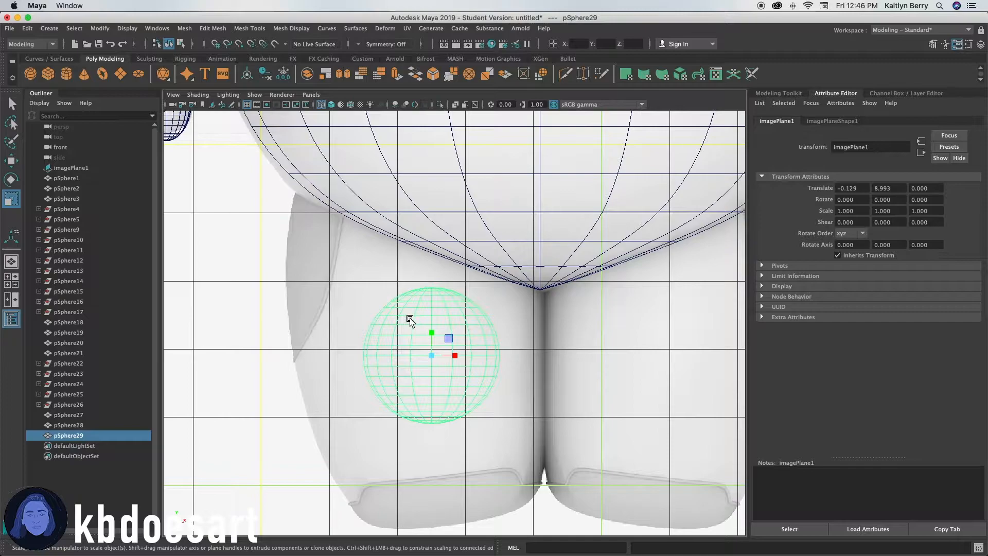
{"action": "left_click_drag", "start_coordinate": [428, 333], "coordinate": [445, 304]}
{"action": "left_click_drag", "start_coordinate": [455, 355], "coordinate": [480, 351]}
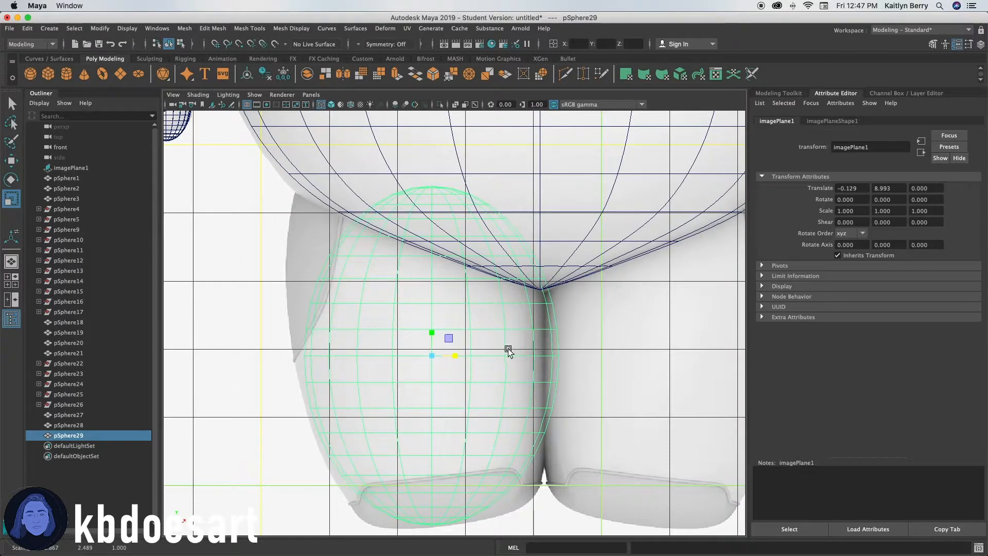
{"action": "middle_click_drag", "start_coordinate": [444, 396], "coordinate": [457, 375], "text": "alt"}
Reposition the leg sphere and fine-tune its scale to fit the reference.
{"action": "key", "text": "w"}
{"action": "left_click_drag", "start_coordinate": [469, 337], "coordinate": [466, 337]}
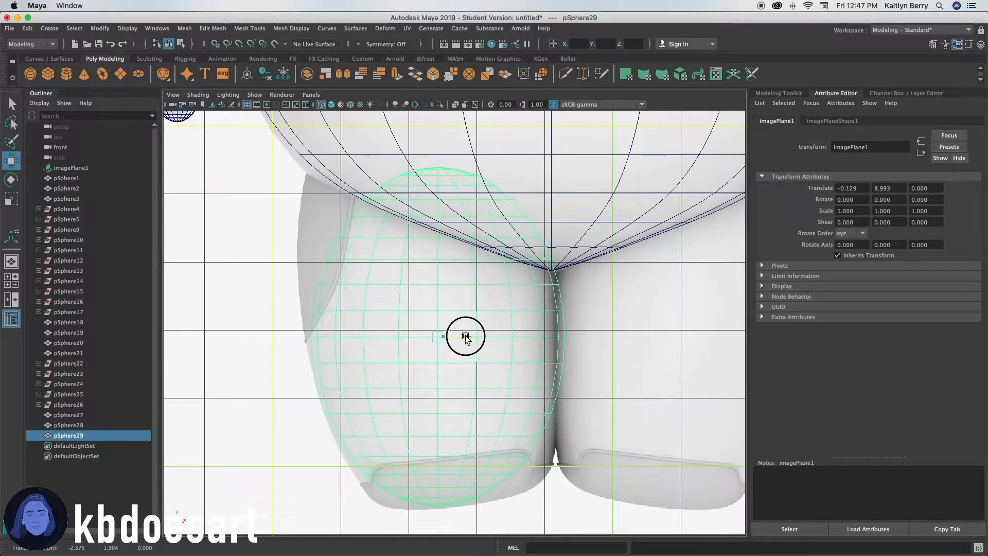
{"action": "right_click_drag", "start_coordinate": [577, 296], "coordinate": [570, 301], "text": "alt"}
{"action": "key", "text": "r"}
{"action": "left_click_drag", "start_coordinate": [455, 340], "coordinate": [459, 338]}
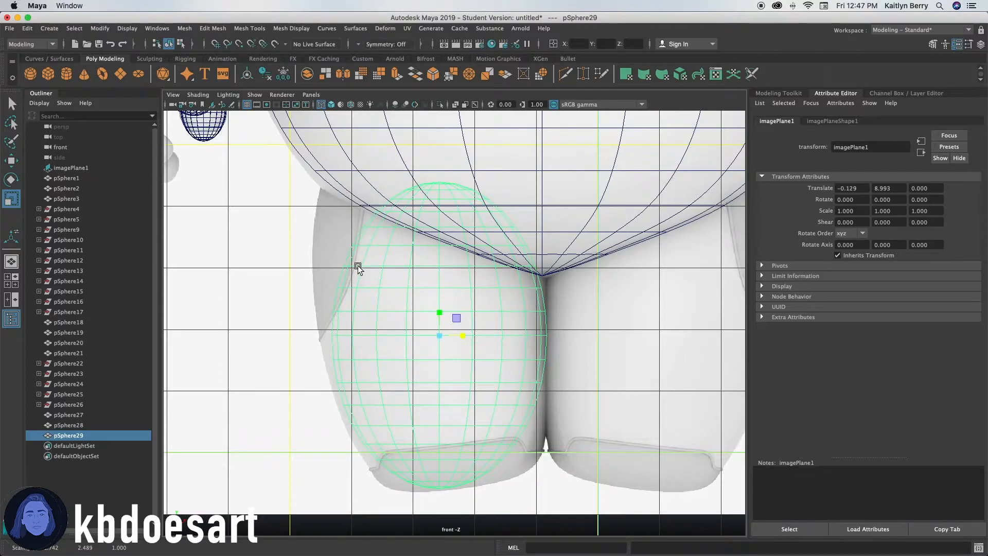
{"action": "left_click_drag", "start_coordinate": [357, 264], "coordinate": [357, 267], "text": "alt"}
{"action": "right_click", "coordinate": [441, 225]}
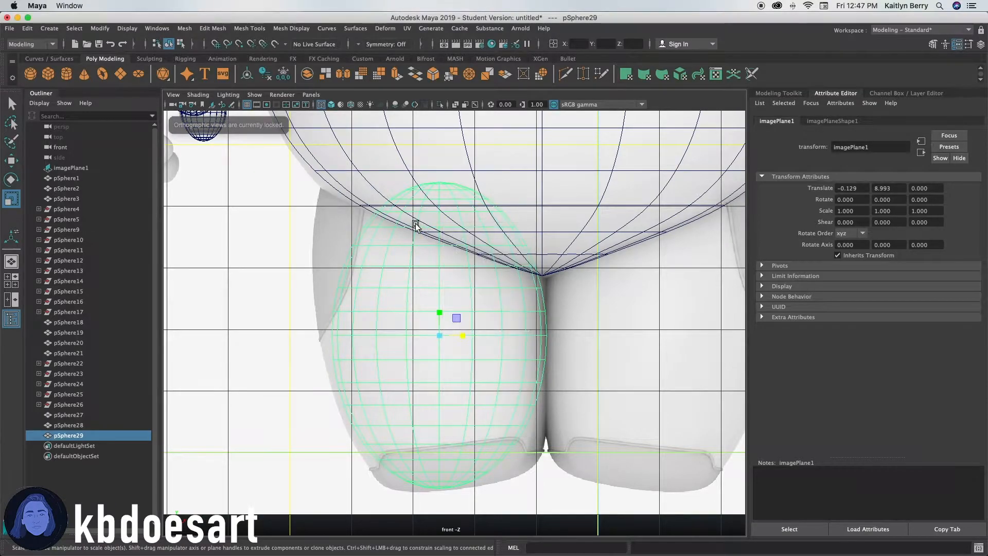
{"action": "right_click", "coordinate": [427, 316]}
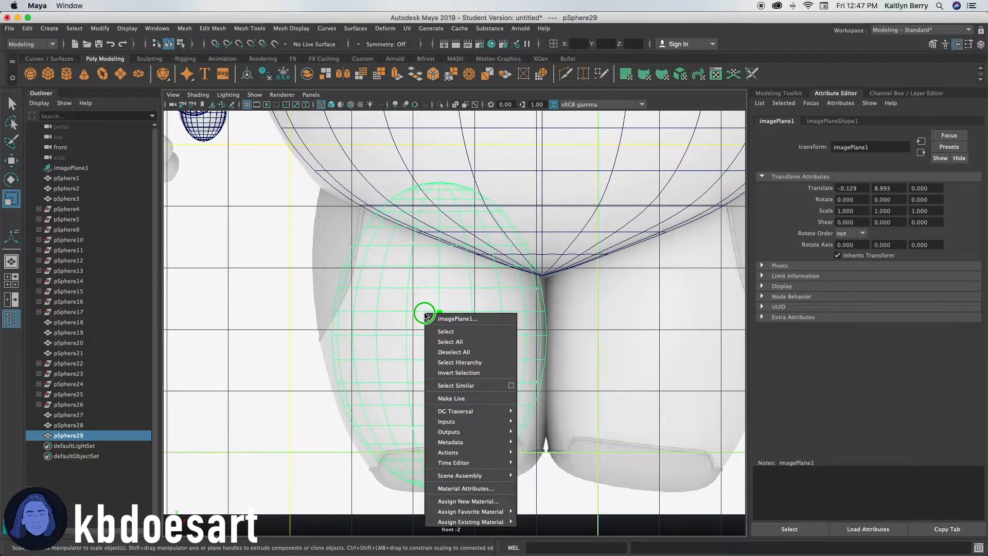
{"action": "right_click", "coordinate": [426, 314]}
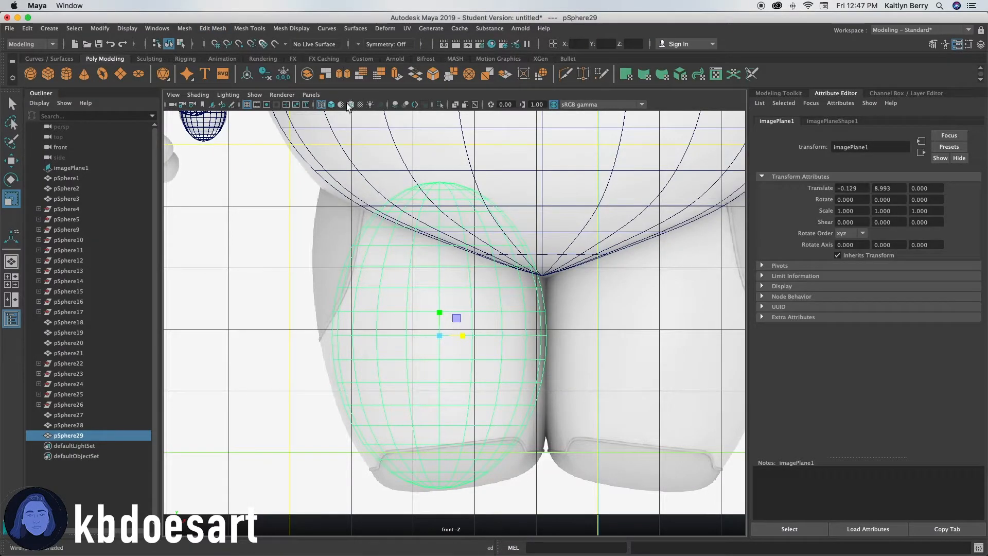
{"action": "key", "text": "5"}
{"action": "right_click_drag", "start_coordinate": [397, 254], "coordinate": [373, 231]}
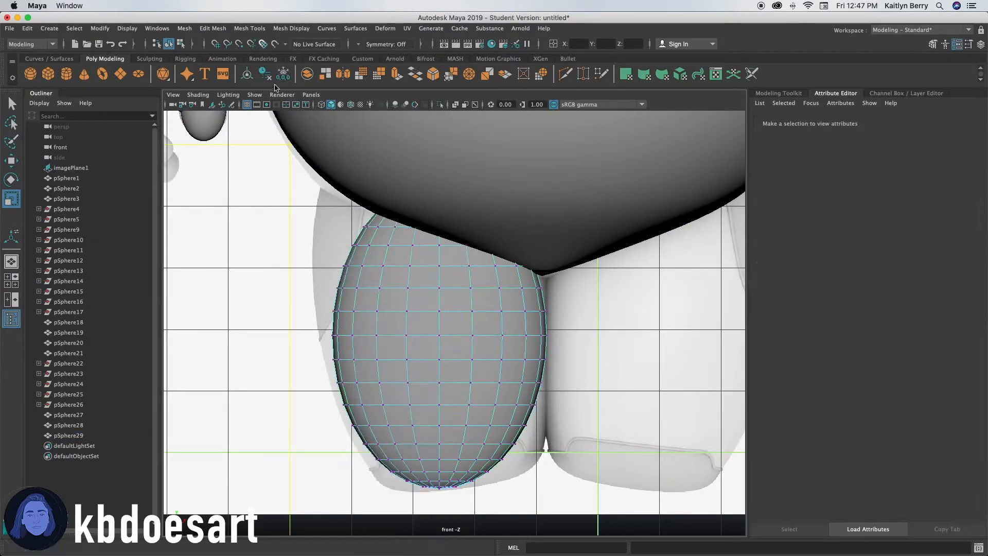
{"action": "left_click", "coordinate": [321, 105]}
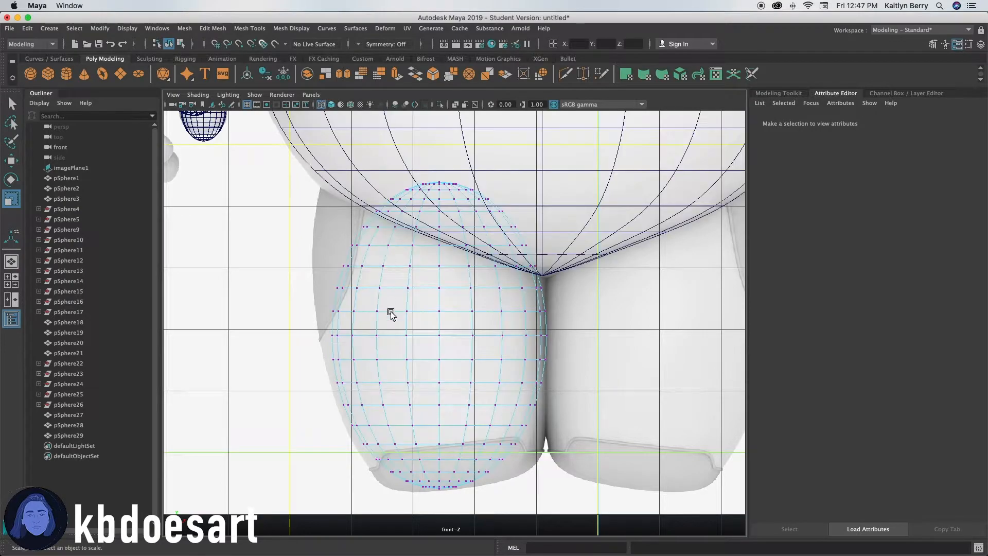
{"action": "left_click_drag", "start_coordinate": [278, 160], "coordinate": [577, 174]}
{"action": "left_click", "coordinate": [472, 303]}
{"action": "right_click_drag", "start_coordinate": [400, 277], "coordinate": [442, 308]}
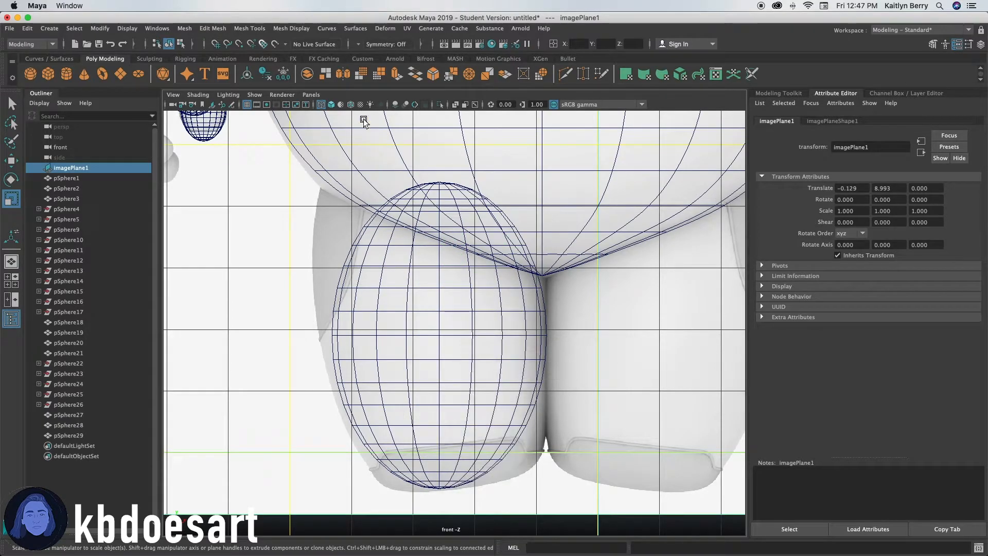
{"action": "left_click", "coordinate": [331, 105]}
Rotate the leg sphere about 9 degrees around Z and shift it slightly outward.
{"action": "mouse_move", "coordinate": [389, 335]}
{"action": "right_mouse_down"}
{"action": "mouse_move", "coordinate": [452, 295]}
{"action": "mouse_move", "coordinate": [456, 303]}
{"action": "right_mouse_up"}
{"action": "left_click", "coordinate": [458, 299]}
{"action": "right_click_drag", "start_coordinate": [471, 260], "coordinate": [519, 289]}
{"action": "right_click_drag", "start_coordinate": [417, 269], "coordinate": [470, 248]}
{"action": "key", "text": "e"}
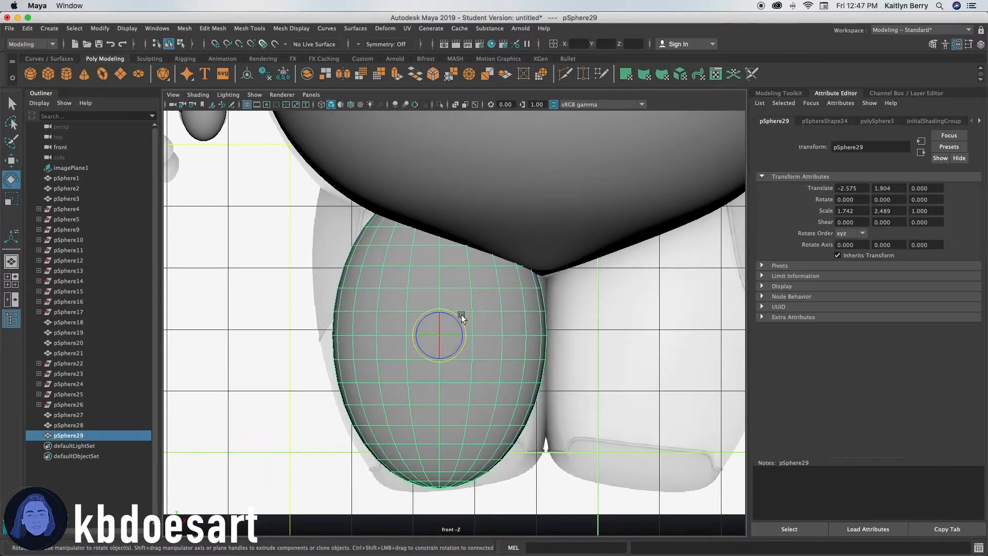
{"action": "left_click_drag", "start_coordinate": [465, 325], "coordinate": [458, 333]}
{"action": "key", "text": "w"}
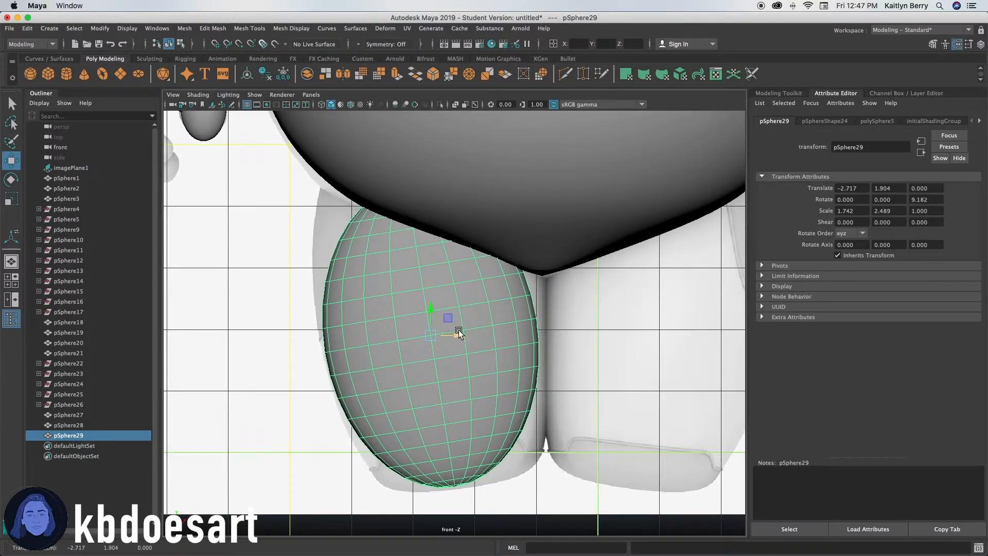
{"action": "right_click_drag", "start_coordinate": [456, 297], "coordinate": [504, 287], "text": "alt"}
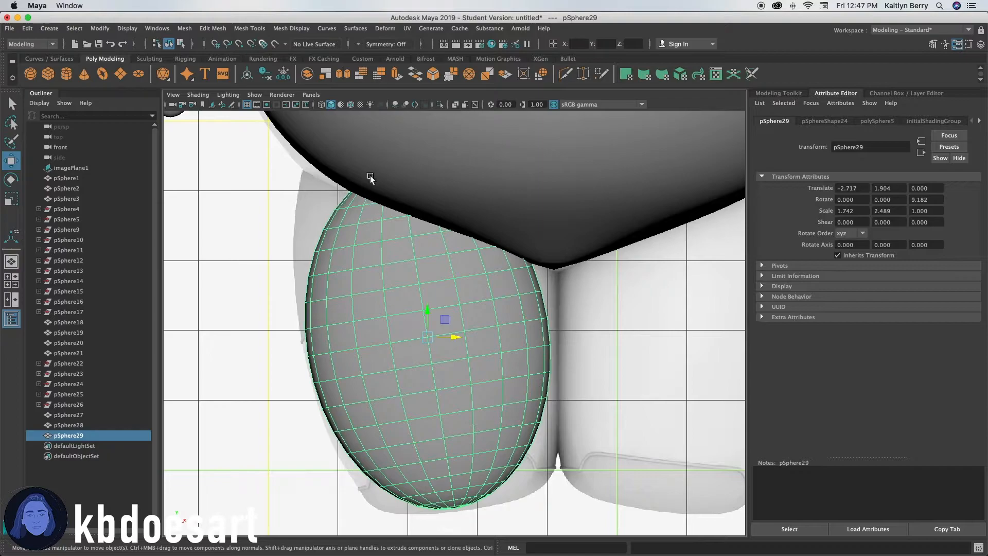
In vertex mode, select the upper vertex loops of the leg and scale them to flatten its top.
{"action": "right_click", "coordinate": [410, 305]}
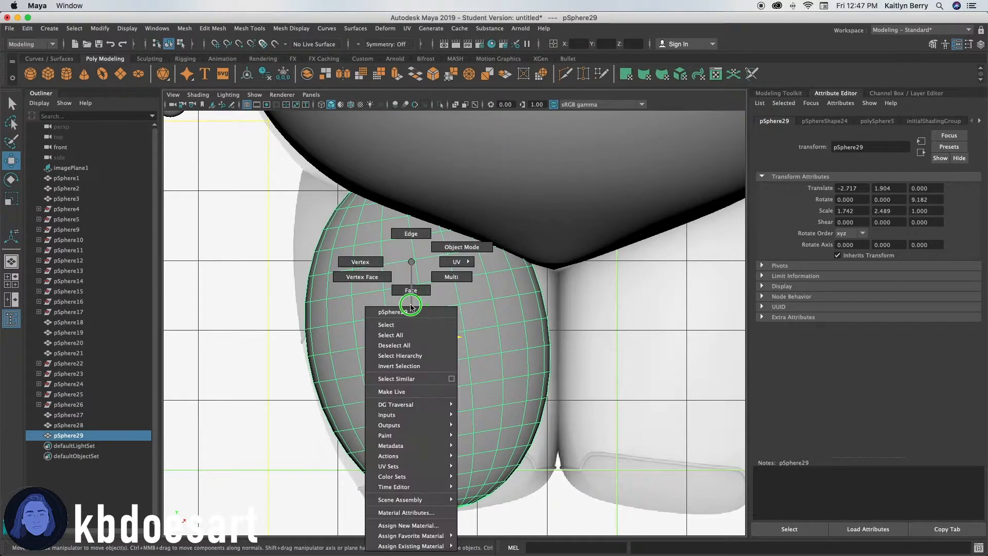
{"action": "left_click", "coordinate": [360, 261]}
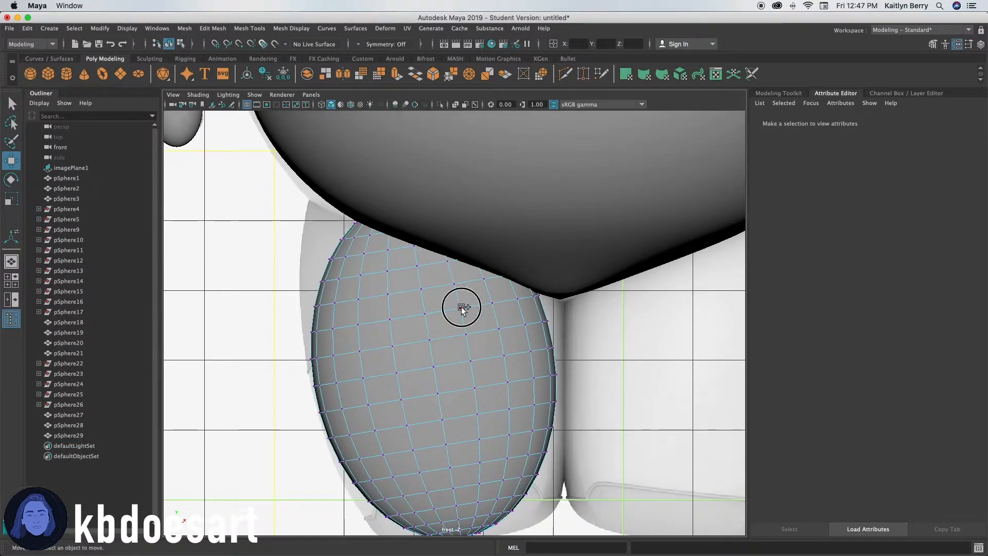
{"action": "double_click", "coordinate": [419, 308]}
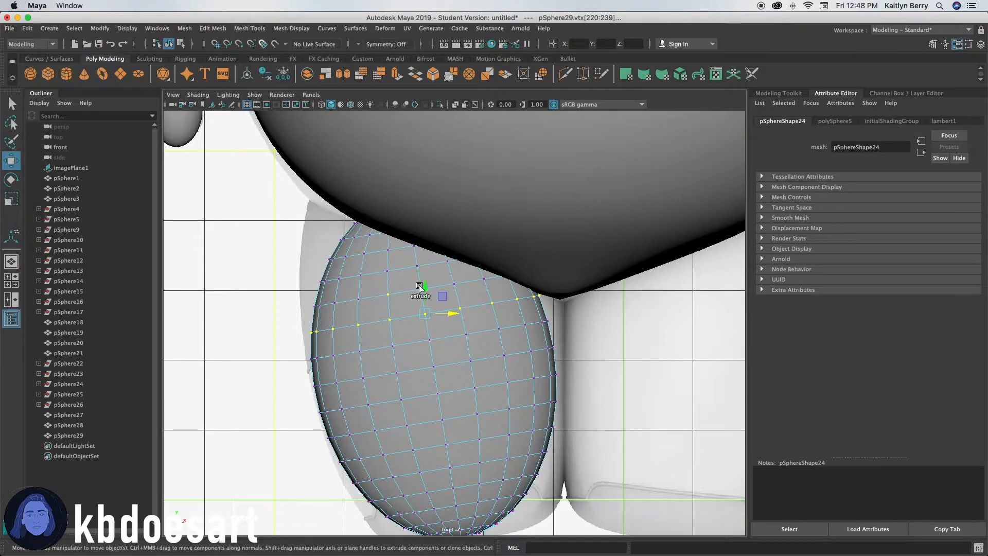
{"action": "scroll", "coordinate": [408, 298], "scroll_direction": "up", "scroll_amount": 3}
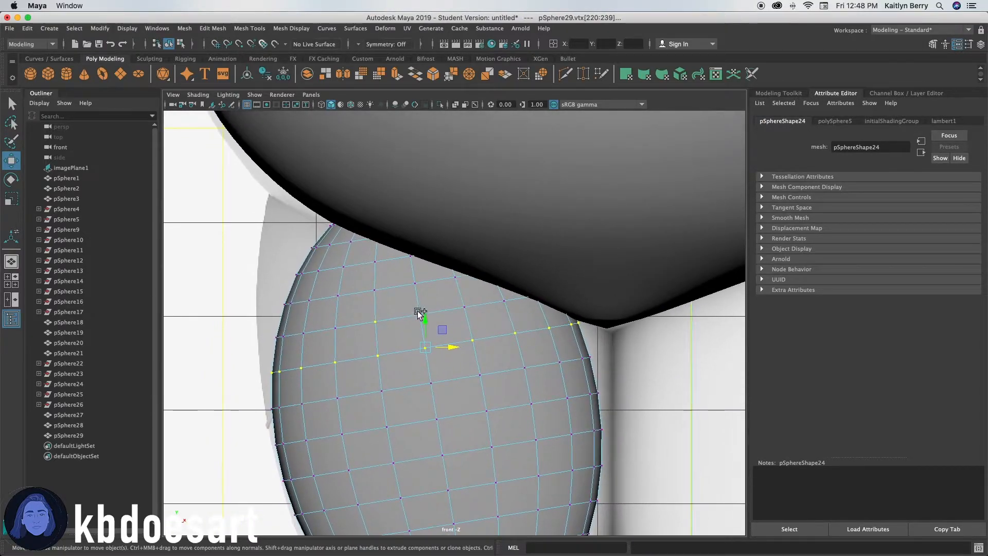
{"action": "double_click", "coordinate": [336, 327], "text": "shift"}
{"action": "double_click", "coordinate": [337, 296], "text": "shift"}
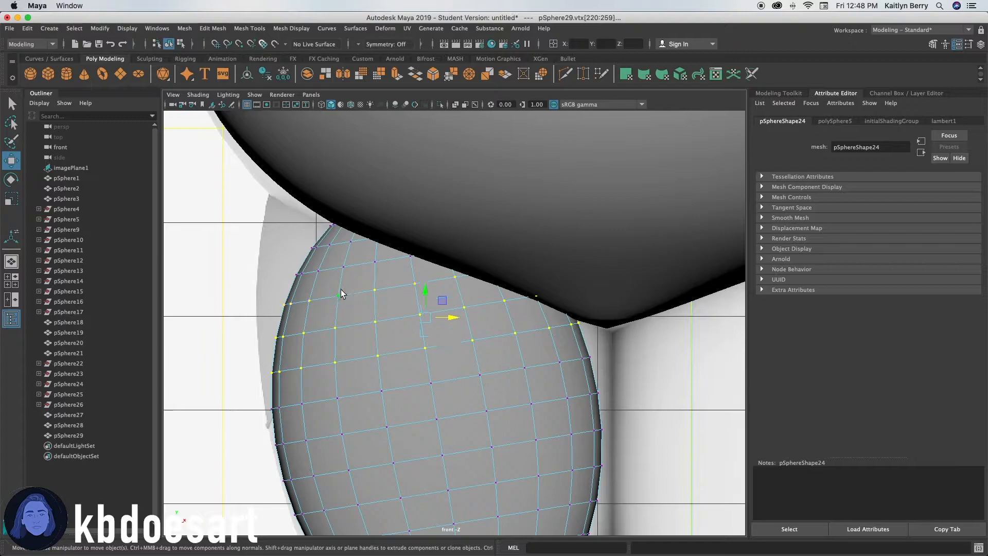
{"action": "double_click", "coordinate": [343, 265], "text": "shift"}
{"action": "double_click", "coordinate": [330, 243], "text": "shift"}
{"action": "double_click", "coordinate": [331, 225], "text": "shift"}
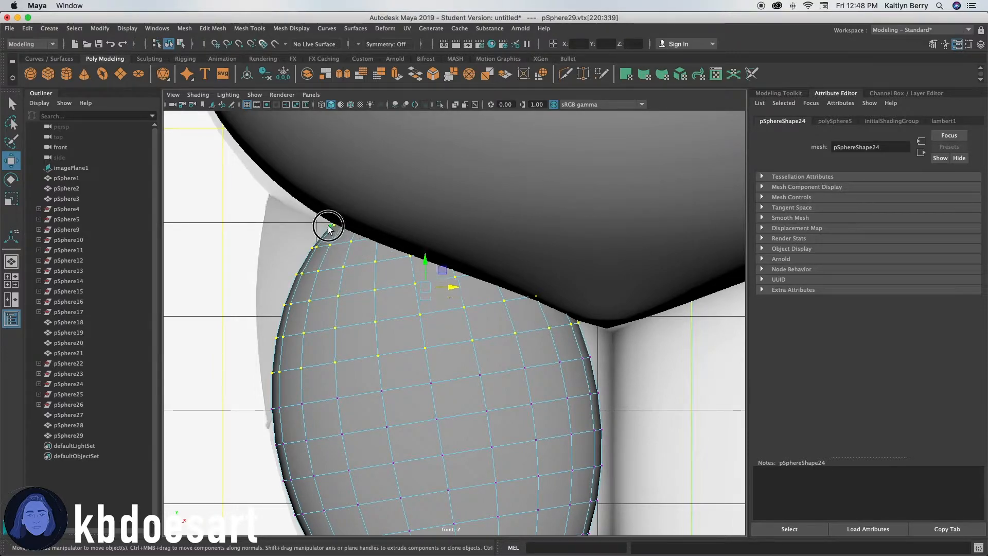
{"action": "key", "text": "r"}
{"action": "left_click_drag", "start_coordinate": [426, 264], "coordinate": [422, 264]}
Select a middle vertex loop of the leg and scale it slightly.
{"action": "double_click", "coordinate": [481, 375]}
{"action": "left_click_drag", "start_coordinate": [431, 363], "coordinate": [430, 361]}
{"action": "scroll", "coordinate": [514, 369], "scroll_direction": "down", "scroll_amount": 8}
{"action": "scroll", "coordinate": [514, 369], "scroll_direction": "up", "scroll_amount": 10}
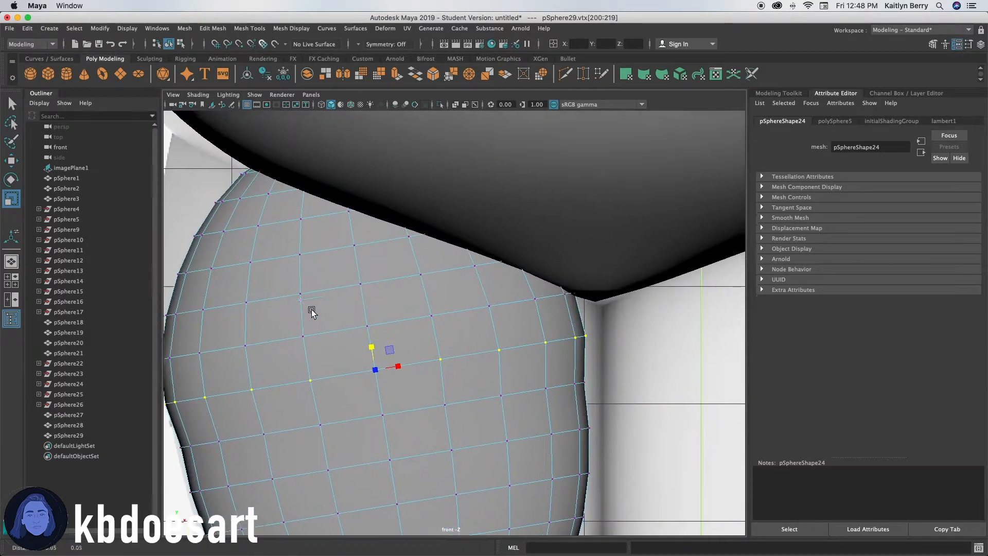
{"action": "middle_click_drag", "start_coordinate": [311, 310], "coordinate": [341, 335], "text": "alt"}
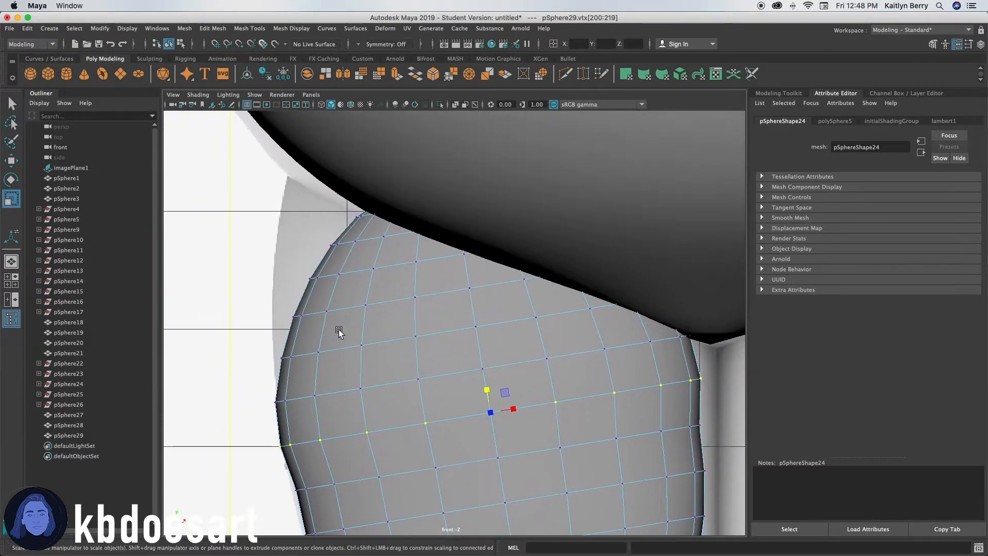
{"action": "left_click", "coordinate": [320, 352]}
{"action": "left_click", "coordinate": [295, 355]}
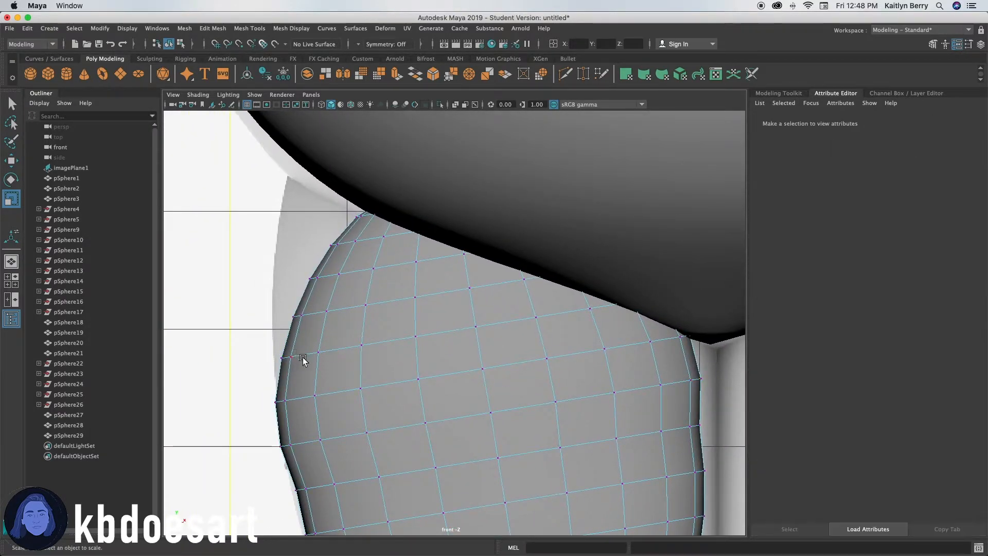
Select vertex loops near the leg's upper outer corner and scale them to round it under the body.
{"action": "left_click", "coordinate": [328, 354]}
{"action": "left_click", "coordinate": [331, 343]}
{"action": "right_click_drag", "start_coordinate": [320, 353], "coordinate": [269, 261]}
{"action": "left_click", "coordinate": [361, 344]}
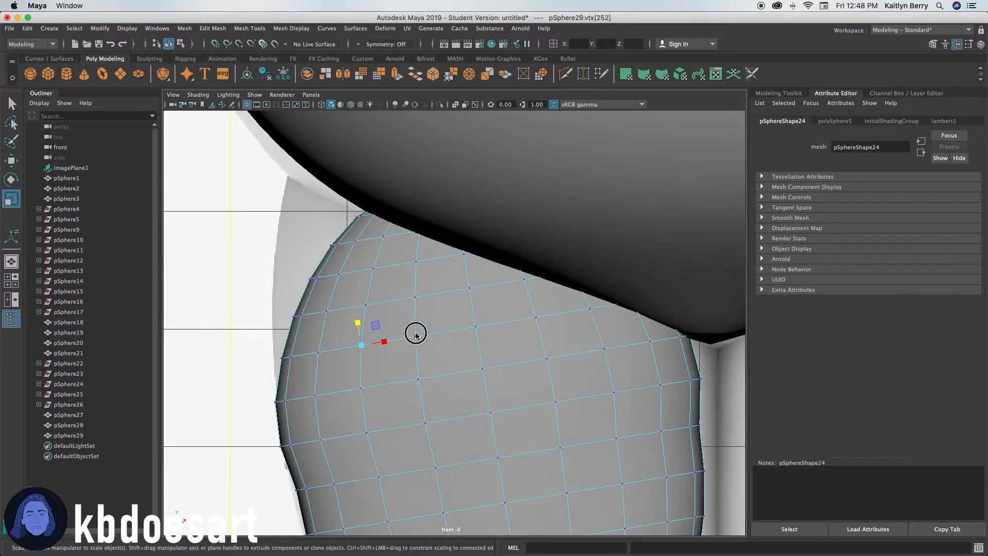
{"action": "double_click", "coordinate": [415, 333], "text": "alt"}
{"action": "left_click", "coordinate": [358, 344]}
{"action": "double_click", "coordinate": [416, 333], "text": "shift"}
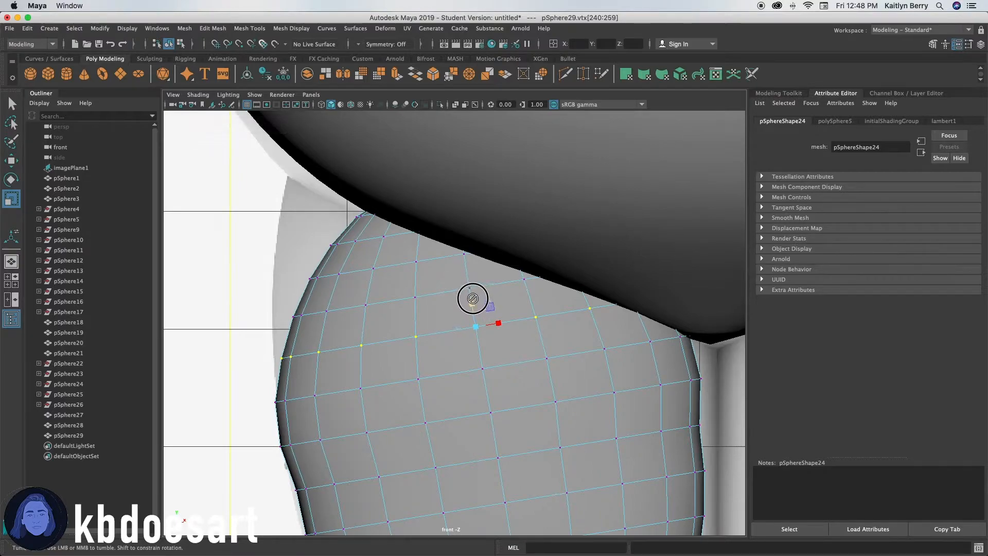
{"action": "left_click_drag", "start_coordinate": [472, 297], "coordinate": [475, 303], "text": "ctrl"}
Select the top vertex loops of the leg and scale them upward to meet the underside of the belly.
{"action": "left_click", "coordinate": [361, 307]}
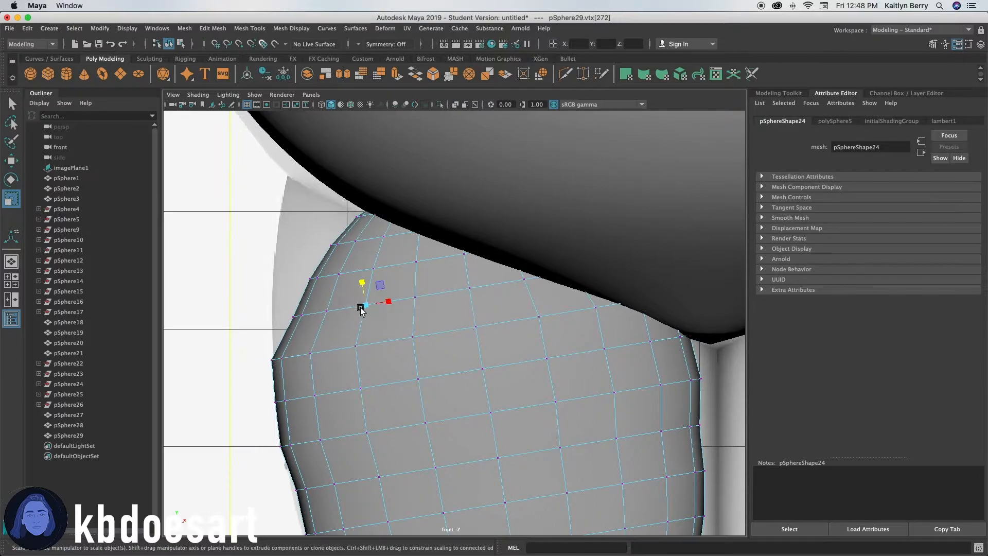
{"action": "double_click", "coordinate": [327, 312], "text": "shift"}
{"action": "left_click_drag", "start_coordinate": [467, 267], "coordinate": [467, 265], "text": "ctrl"}
{"action": "left_click", "coordinate": [371, 267]}
{"action": "double_click", "coordinate": [343, 270], "text": "shift"}
{"action": "left_click", "coordinate": [373, 268]}
{"action": "double_click", "coordinate": [343, 274], "text": "shift"}
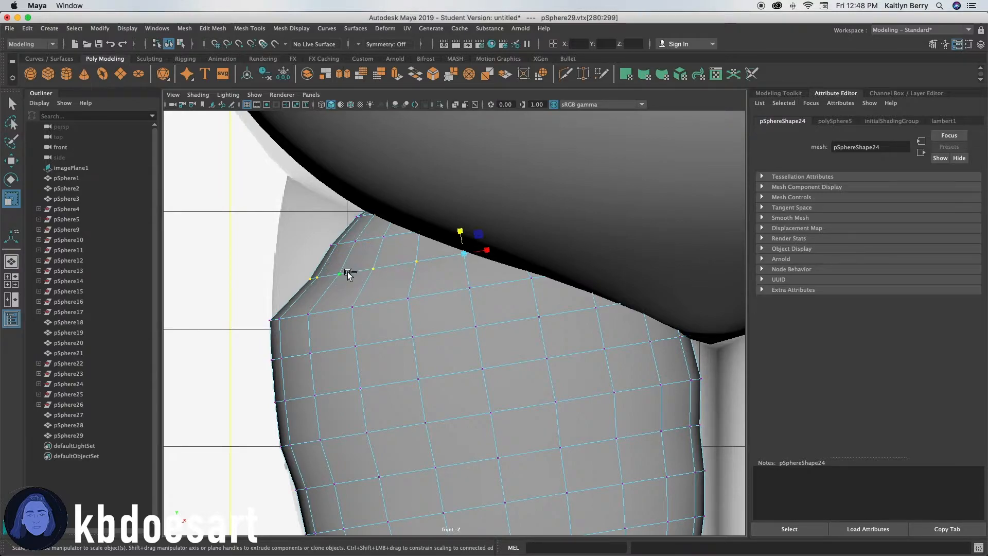
{"action": "left_click", "coordinate": [462, 231], "text": "alt"}
{"action": "left_click_drag", "start_coordinate": [462, 231], "coordinate": [463, 227], "text": "ctrl"}
Scale the topmost vertex loop to tuck the leg's top edge beneath the belly.
{"action": "scroll", "coordinate": [389, 269], "scroll_direction": "up", "scroll_amount": 1}
{"action": "middle_click_drag", "start_coordinate": [311, 273], "coordinate": [363, 351], "text": "alt"}
{"action": "left_click", "coordinate": [385, 316]}
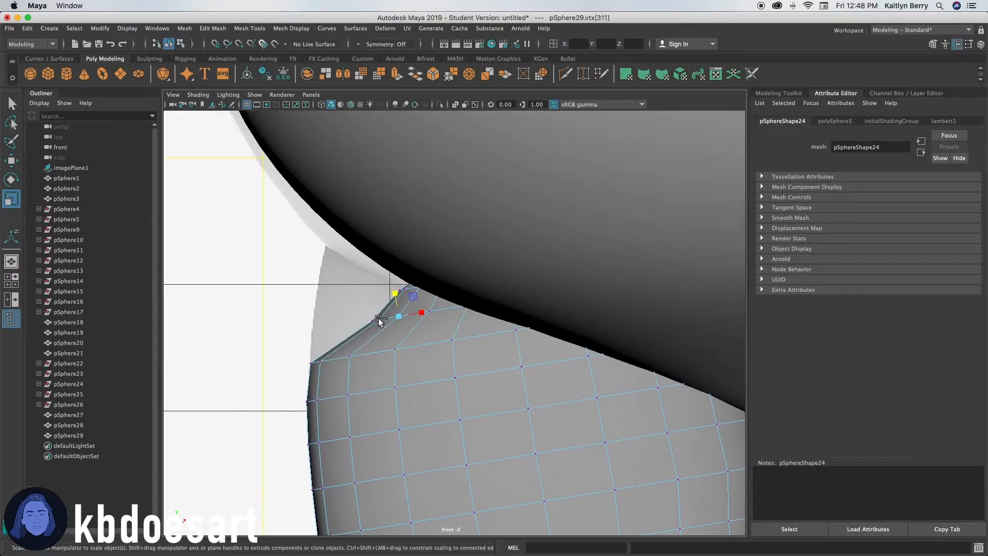
{"action": "double_click", "coordinate": [388, 317], "text": "shift"}
{"action": "left_click_drag", "start_coordinate": [508, 278], "coordinate": [515, 264], "text": "ctrl"}
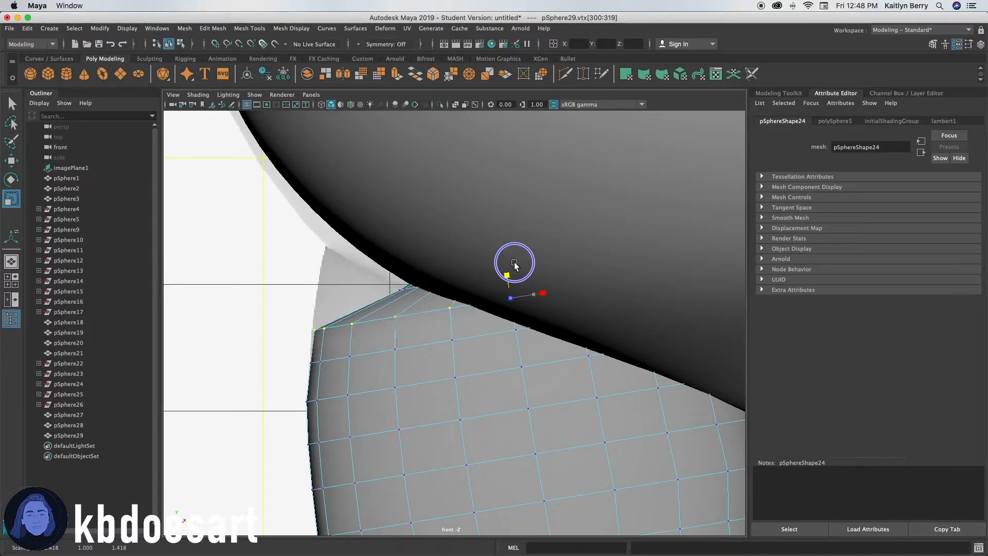
{"action": "scroll", "coordinate": [380, 268], "scroll_direction": "up", "scroll_amount": 5}
{"action": "middle_click_drag", "start_coordinate": [329, 252], "coordinate": [420, 298], "text": "alt"}
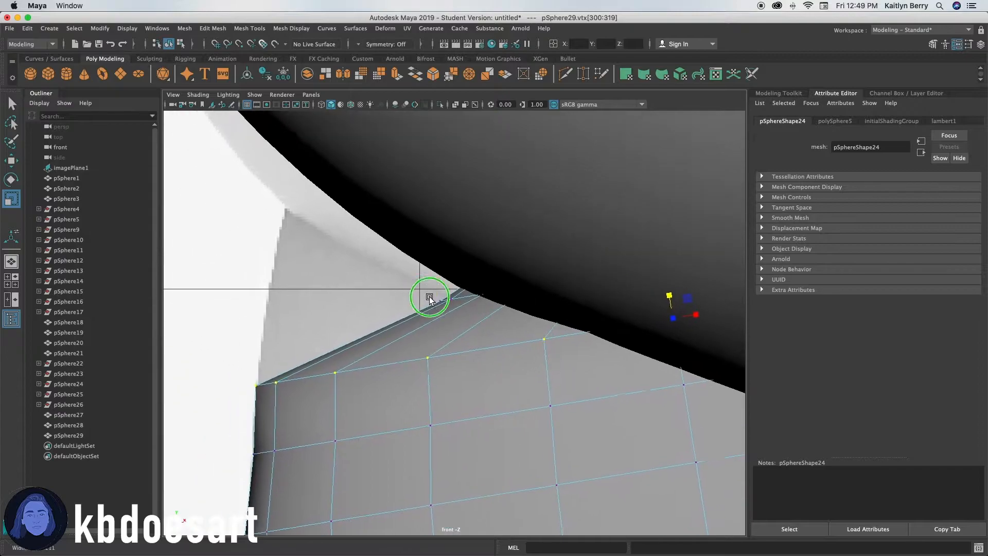
{"action": "scroll", "coordinate": [433, 296], "scroll_direction": "up", "scroll_amount": 3}
{"action": "left_click", "coordinate": [447, 293]}
{"action": "left_click", "coordinate": [508, 260]}
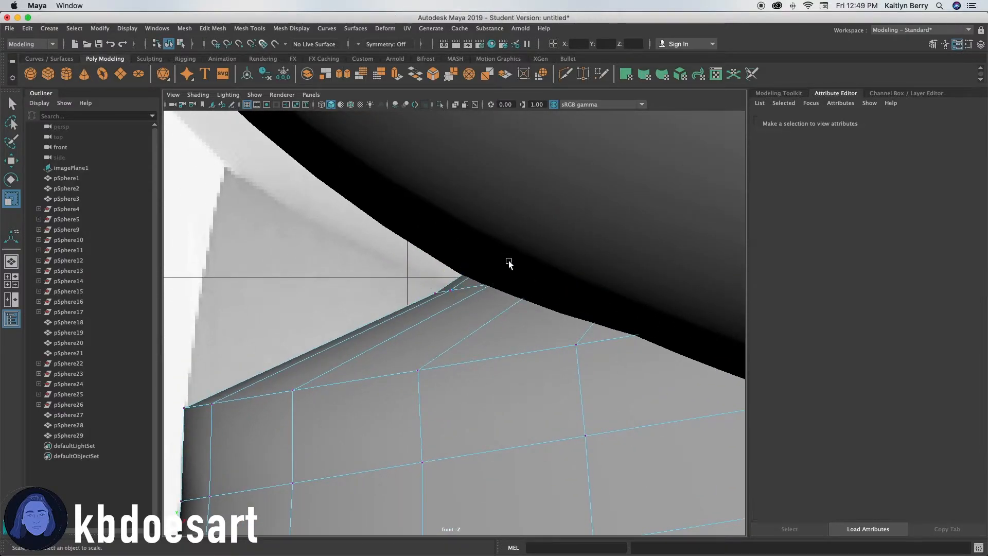
Adjust the topmost vertex loop so the leg's upper edge sits snugly beneath the belly.
{"action": "left_click", "coordinate": [449, 290]}
{"action": "double_click", "coordinate": [434, 292], "text": "shift"}
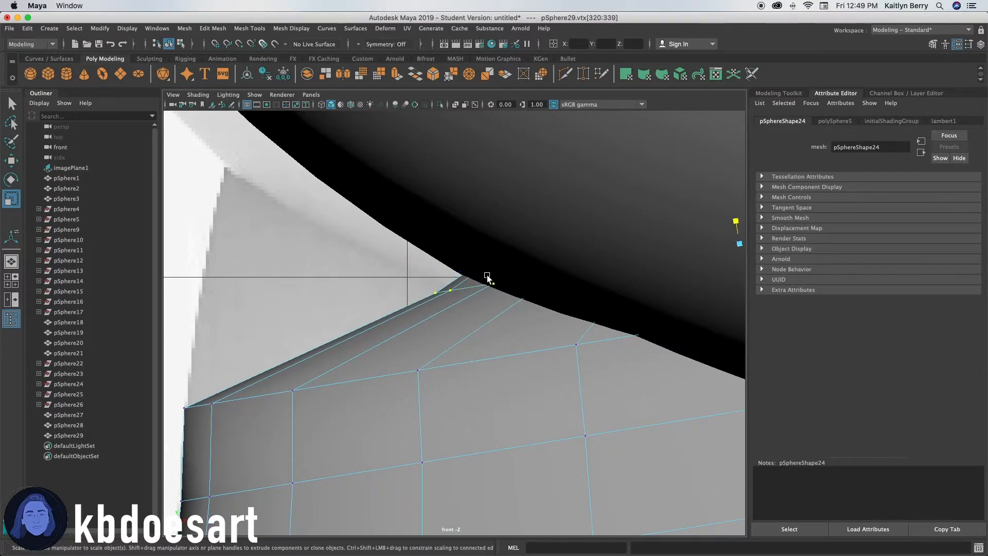
{"action": "middle_click_drag", "start_coordinate": [694, 223], "coordinate": [672, 204], "text": "alt"}
{"action": "right_click_drag", "start_coordinate": [672, 204], "coordinate": [595, 267], "text": "alt"}
{"action": "left_click_drag", "start_coordinate": [492, 280], "coordinate": [512, 228], "text": "ctrl"}
{"action": "key", "text": "w"}
{"action": "left_click", "coordinate": [382, 309]}
{"action": "middle_click_drag", "start_coordinate": [561, 385], "coordinate": [527, 325], "text": "alt"}
{"action": "left_click", "coordinate": [441, 415]}
{"action": "scroll", "coordinate": [570, 322], "scroll_direction": "up", "scroll_amount": 3}
{"action": "right_click_drag", "start_coordinate": [598, 242], "coordinate": [559, 243]}
Select a middle vertex loop of the leg and scale it to widen the leg's midsection.
{"action": "left_click", "coordinate": [304, 320]}
{"action": "double_click", "coordinate": [345, 312], "text": "shift"}
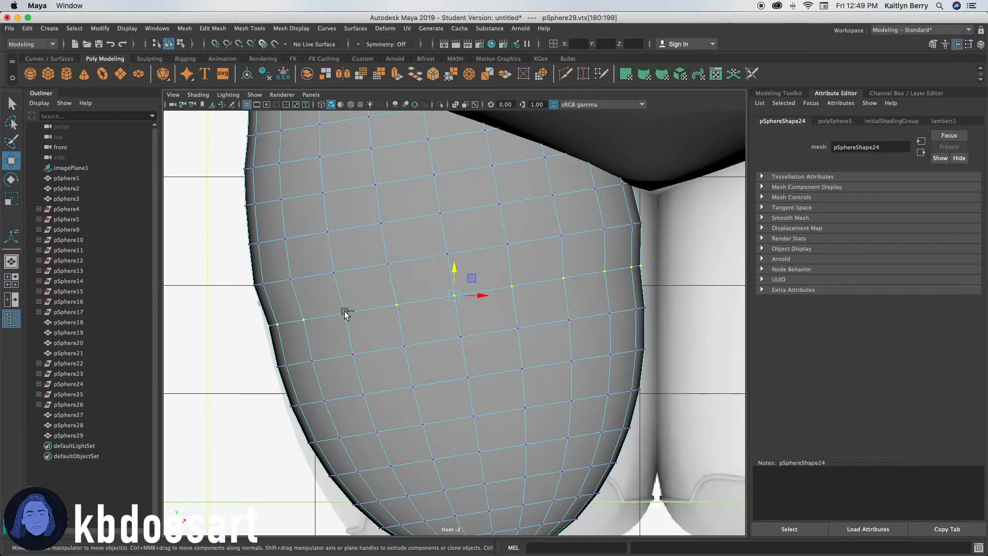
{"action": "key", "text": "r"}
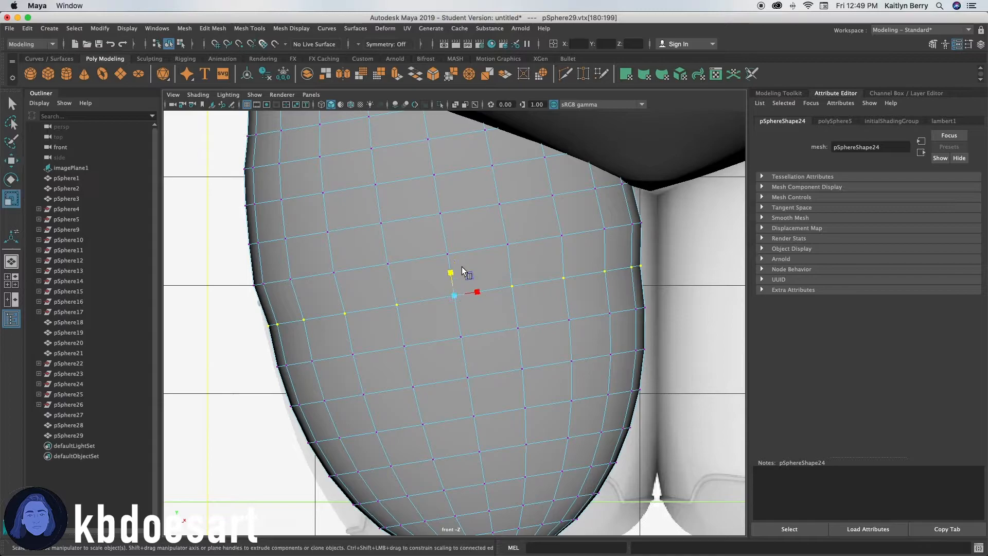
{"action": "left_click_drag", "start_coordinate": [452, 270], "coordinate": [452, 269], "text": "ctrl"}
{"action": "middle_click_drag", "start_coordinate": [486, 358], "coordinate": [470, 326], "text": "alt"}
{"action": "left_click", "coordinate": [502, 297]}
{"action": "double_click", "coordinate": [444, 307], "text": "shift"}
{"action": "left_click", "coordinate": [502, 296]}
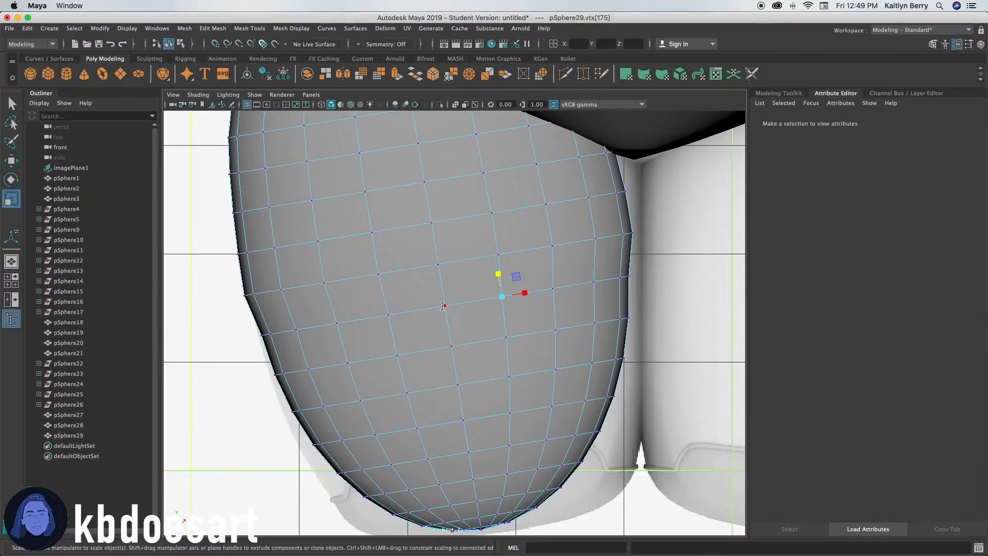
{"action": "double_click", "coordinate": [444, 307], "text": "shift"}
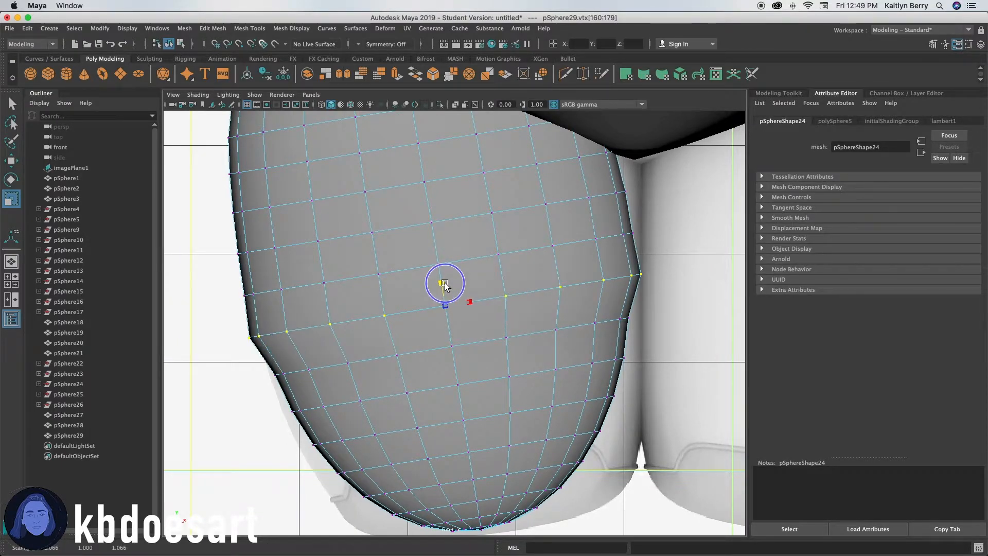
{"action": "right_click_drag", "start_coordinate": [451, 291], "coordinate": [385, 322], "text": "alt"}
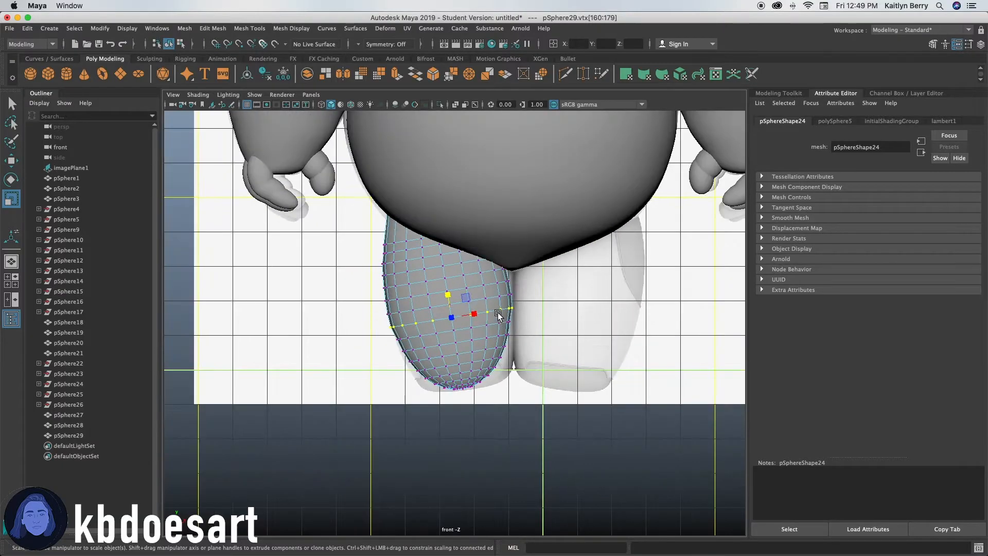
Select a vertex loop just below the leg's middle and scale it slightly.
{"action": "right_click_drag", "start_coordinate": [441, 348], "coordinate": [556, 354], "text": "alt"}
{"action": "left_click", "coordinate": [452, 333]}
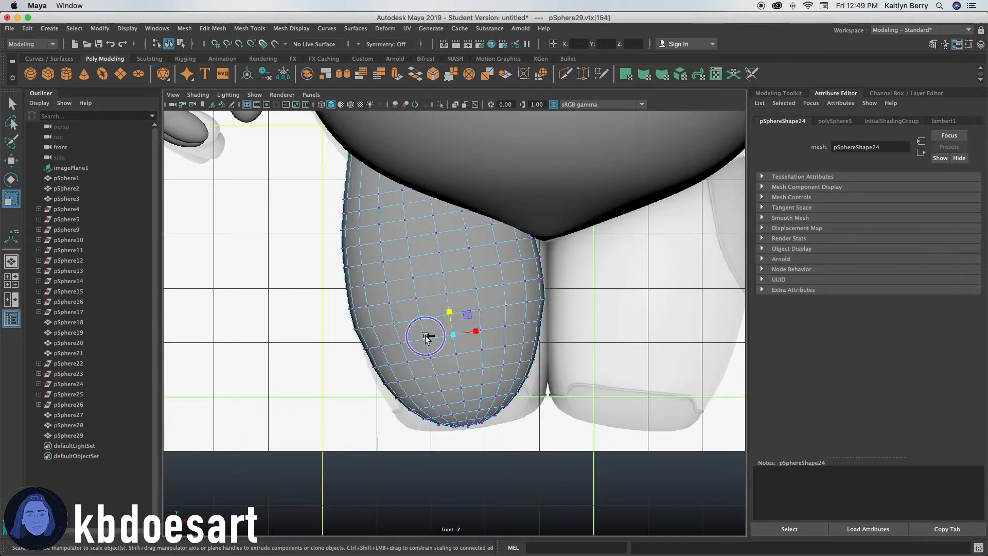
{"action": "left_click", "coordinate": [426, 338]}
{"action": "left_click", "coordinate": [453, 335]}
{"action": "left_click", "coordinate": [439, 328]}
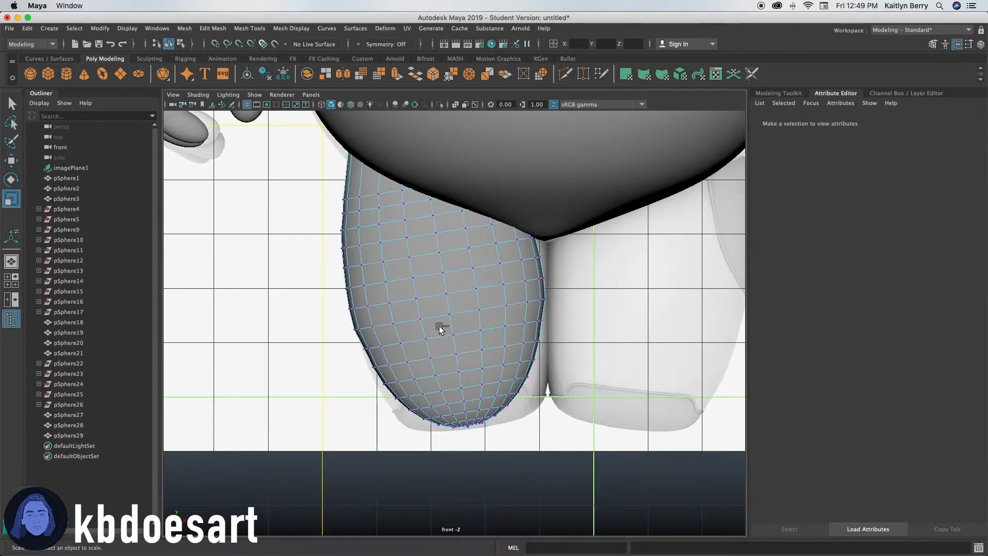
{"action": "left_click", "coordinate": [453, 335]}
{"action": "double_click", "coordinate": [426, 339], "text": "shift"}
{"action": "left_click_drag", "start_coordinate": [451, 320], "coordinate": [452, 315]}
Select the next two lower vertex loops and scale each to taper the leg toward its bottom.
{"action": "left_click", "coordinate": [432, 356], "text": "shift"}
{"action": "double_click", "coordinate": [405, 362], "text": "shift"}
{"action": "left_click", "coordinate": [430, 358]}
{"action": "double_click", "coordinate": [407, 362], "text": "shift"}
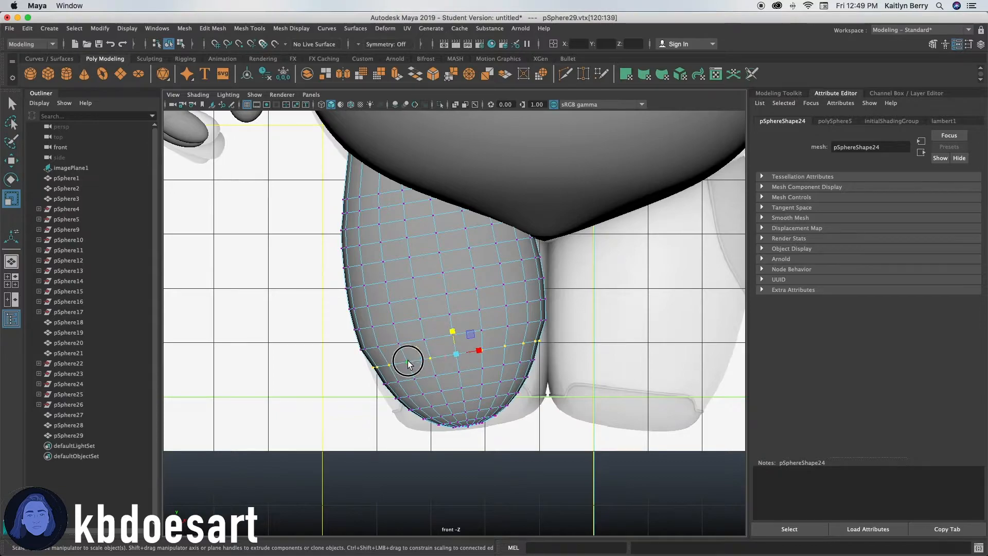
{"action": "left_click_drag", "start_coordinate": [457, 335], "coordinate": [453, 332]}
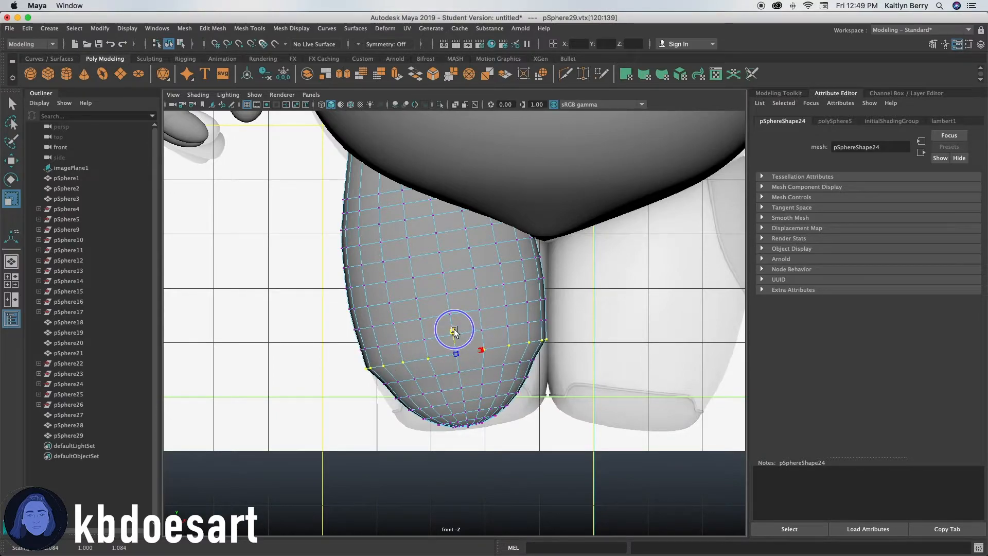
{"action": "left_click", "coordinate": [434, 376]}
{"action": "double_click", "coordinate": [431, 375], "text": "shift"}
{"action": "left_click_drag", "start_coordinate": [457, 350], "coordinate": [459, 364], "text": "ctrl"}
Select vertex loops near the leg's base and scale them inward to round the bottom.
{"action": "left_click", "coordinate": [460, 388]}
{"action": "double_click", "coordinate": [441, 390], "text": "shift"}
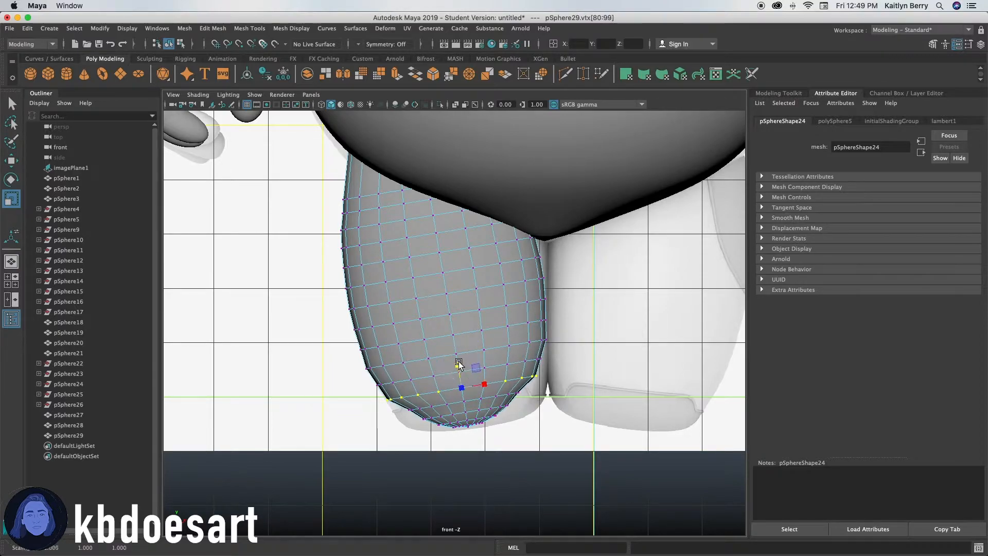
{"action": "left_click", "coordinate": [462, 408]}
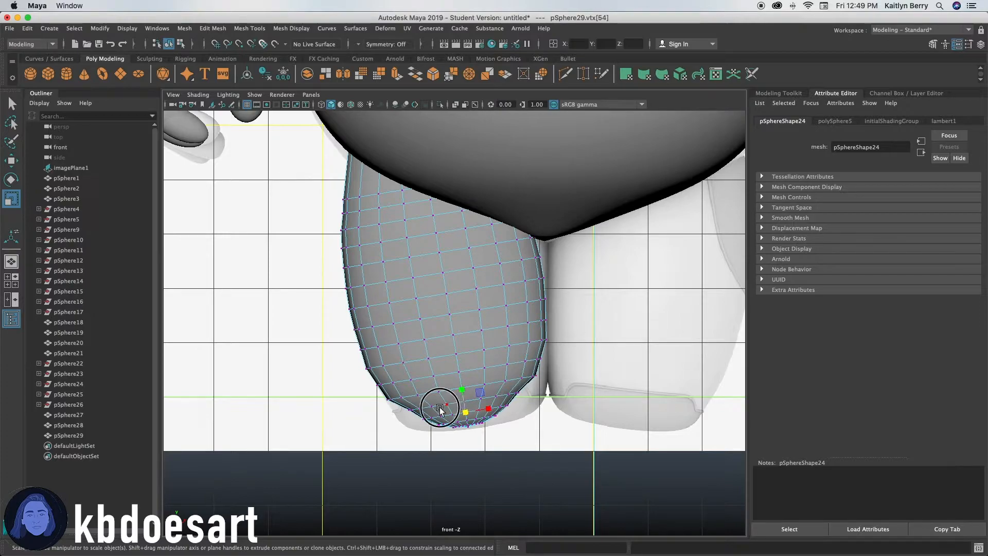
{"action": "left_click", "coordinate": [441, 409]}
{"action": "left_click", "coordinate": [474, 400]}
{"action": "right_click_drag", "start_coordinate": [492, 378], "coordinate": [457, 262]}
{"action": "left_click", "coordinate": [445, 405]}
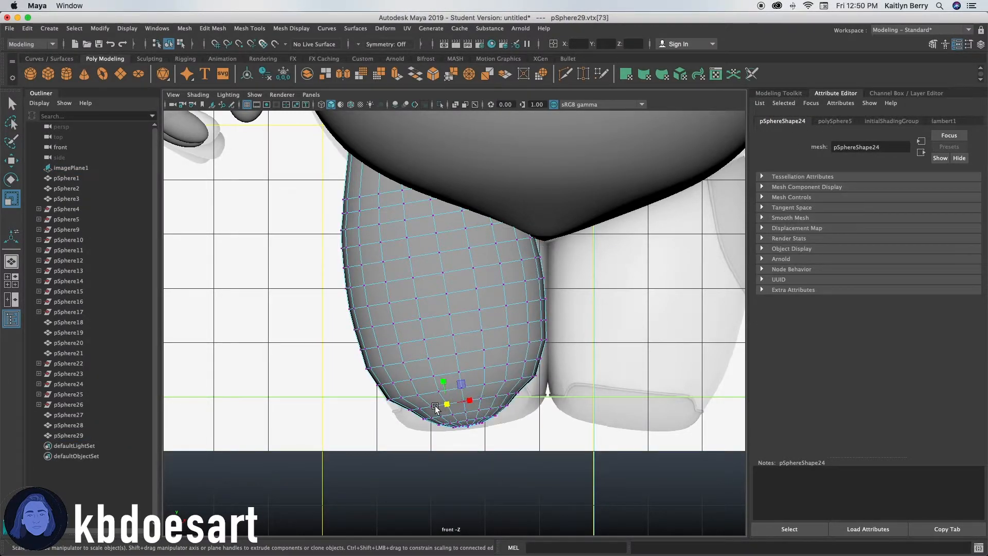
{"action": "double_click", "coordinate": [431, 406]}
{"action": "left_click_drag", "start_coordinate": [462, 380], "coordinate": [464, 374], "text": "ctrl"}
Scale the selected lower loop to flatten the leg's base and undo a trial move.
{"action": "right_click_drag", "start_coordinate": [571, 355], "coordinate": [895, 309], "text": "alt"}
{"action": "middle_click_drag", "start_coordinate": [568, 406], "coordinate": [554, 341], "text": "alt"}
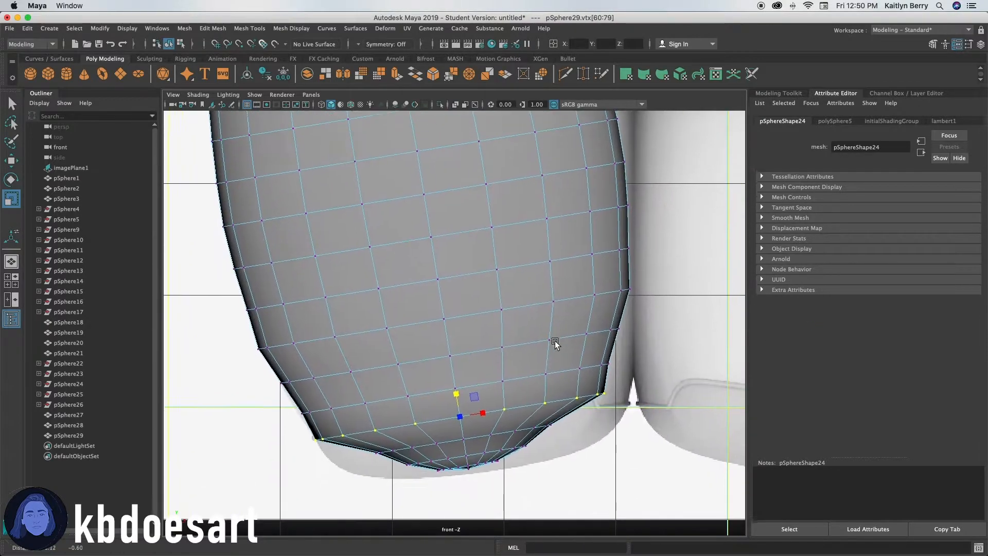
{"action": "middle_click_drag", "start_coordinate": [533, 412], "coordinate": [521, 396], "text": "alt"}
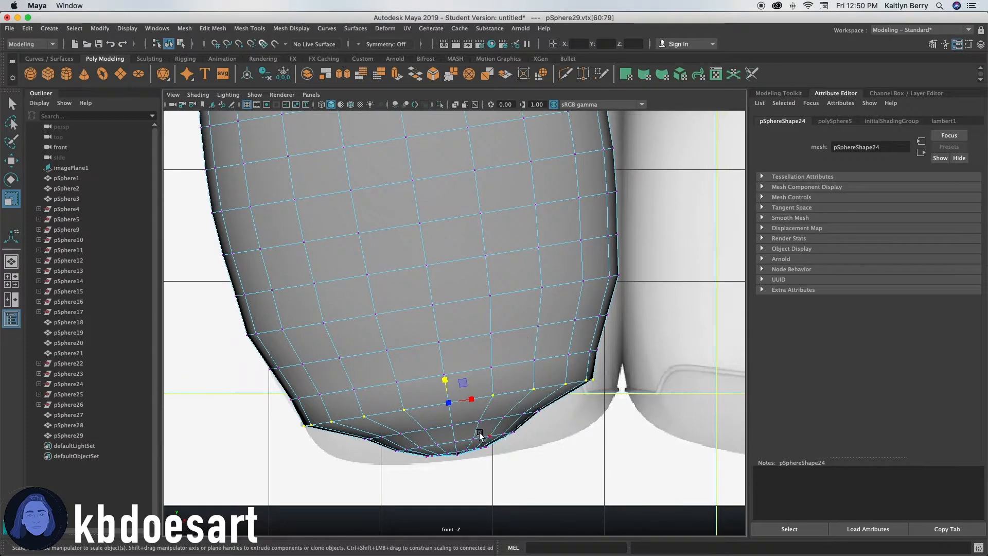
{"action": "key", "text": "w"}
{"action": "mouse_move", "coordinate": [469, 402]}
{"action": "left_mouse_down"}
{"action": "mouse_move", "coordinate": [504, 385]}
{"action": "mouse_move", "coordinate": [474, 372]}
{"action": "mouse_move", "coordinate": [486, 395]}
{"action": "mouse_move", "coordinate": [490, 386]}
{"action": "mouse_move", "coordinate": [466, 375]}
{"action": "mouse_move", "coordinate": [484, 396]}
{"action": "left_mouse_up"}
{"action": "key", "text": "ctrl+z"}
Select a lower vertex loop and move it upward to flatten the leg's bottom edge.
{"action": "key", "text": "r"}
{"action": "key", "text": "w"}
{"action": "double_click", "coordinate": [538, 362]}
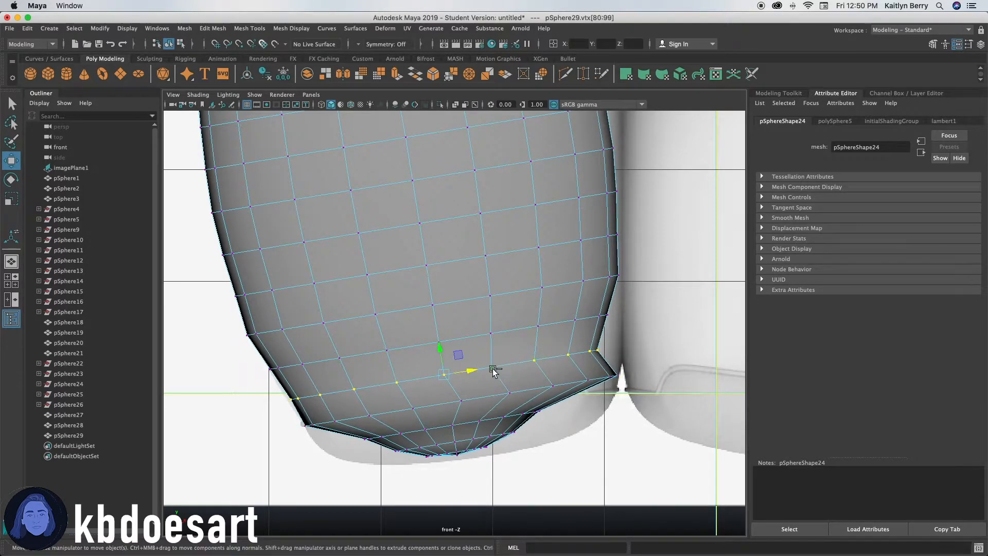
{"action": "left_click_drag", "start_coordinate": [470, 376], "coordinate": [457, 349]}
{"action": "key", "text": "r"}
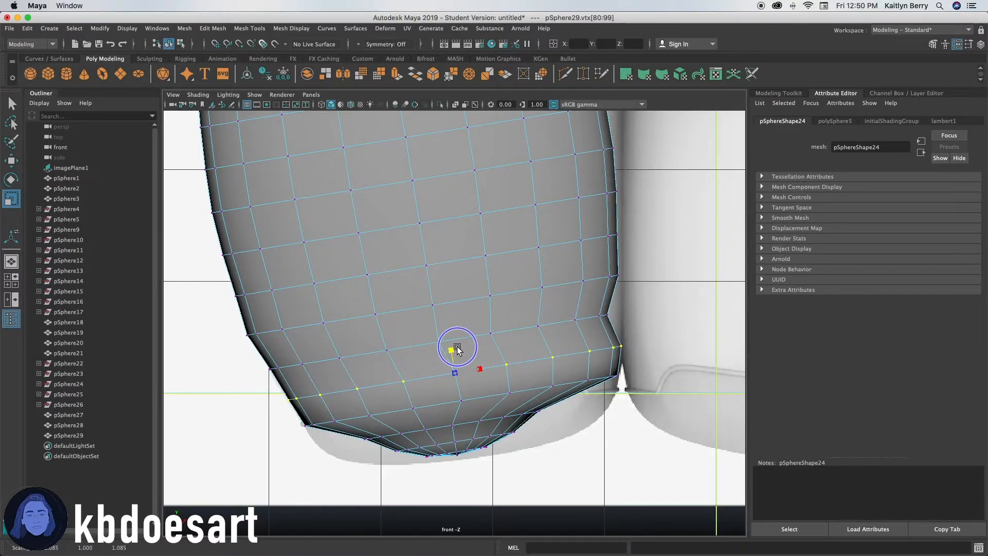
Select the vertex loop above it and shift it upward to smooth the bottom corner.
{"action": "left_click", "coordinate": [487, 331]}
{"action": "double_click", "coordinate": [437, 341], "text": "shift"}
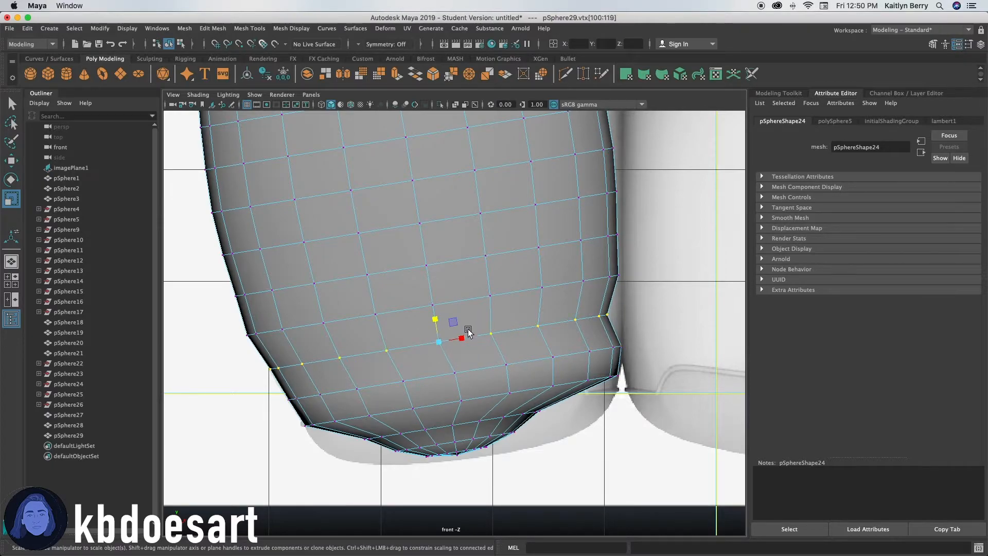
{"action": "key", "text": "w"}
{"action": "mouse_move", "coordinate": [464, 335]}
{"action": "left_mouse_down"}
{"action": "mouse_move", "coordinate": [474, 335]}
{"action": "mouse_move", "coordinate": [444, 315]}
{"action": "mouse_move", "coordinate": [468, 337]}
{"action": "left_mouse_up"}
{"action": "key", "text": "r"}
{"action": "key", "text": "w"}
{"action": "mouse_move", "coordinate": [528, 258]}
{"action": "middle_mouse_down", "text": "alt"}
{"action": "mouse_move", "coordinate": [490, 342]}
{"action": "mouse_move", "coordinate": [548, 359]}
{"action": "mouse_move", "coordinate": [542, 252]}
{"action": "middle_mouse_up", "text": "alt"}
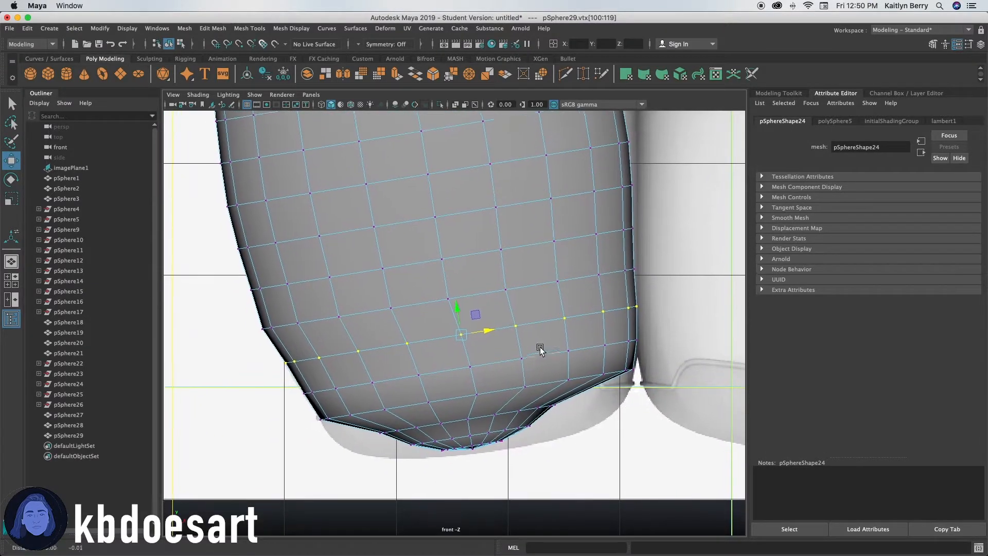
{"action": "middle_click_drag", "start_coordinate": [538, 352], "coordinate": [538, 310], "text": "alt"}
Select another vertex loop near the base, scale it and move it upward.
{"action": "scroll", "coordinate": [507, 353], "scroll_direction": "up", "scroll_amount": 3}
{"action": "left_click", "coordinate": [441, 338]}
{"action": "left_click", "coordinate": [479, 334]}
{"action": "double_click", "coordinate": [444, 340], "text": "shift"}
{"action": "key", "text": "t"}
{"action": "key", "text": "r"}
{"action": "left_click_drag", "start_coordinate": [477, 310], "coordinate": [485, 291], "text": "alt"}
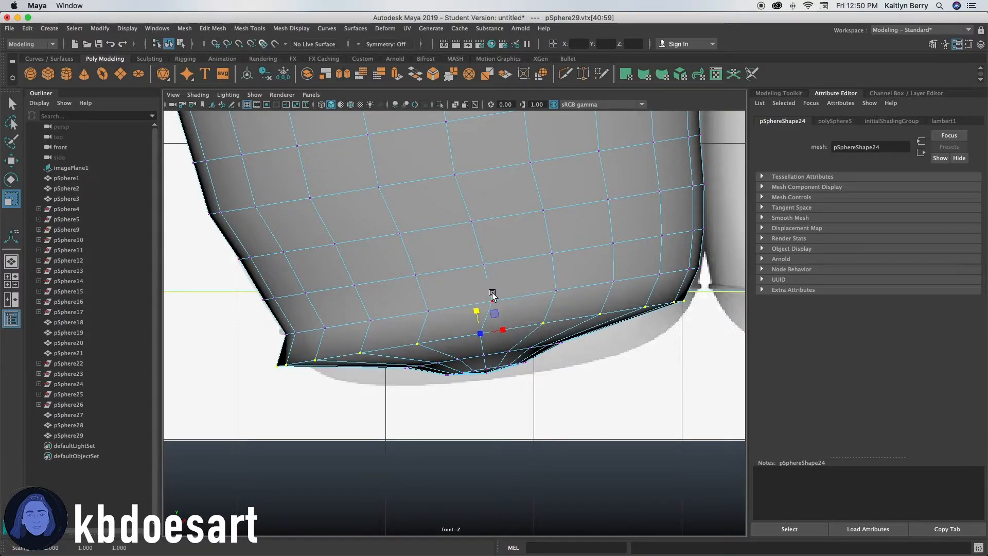
{"action": "key", "text": "w"}
{"action": "left_click_drag", "start_coordinate": [504, 326], "coordinate": [495, 308]}
{"action": "key", "text": "r"}
Select the vertex loops at the very bottom of the leg and scale them flatter.
{"action": "scroll", "coordinate": [474, 361], "scroll_direction": "up", "scroll_amount": 3}
{"action": "left_click", "coordinate": [523, 328]}
{"action": "double_click", "coordinate": [488, 333], "text": "shift"}
{"action": "left_click", "coordinate": [509, 350], "text": "shift"}
{"action": "double_click", "coordinate": [493, 353], "text": "shift"}
{"action": "left_click", "coordinate": [494, 360], "text": "shift"}
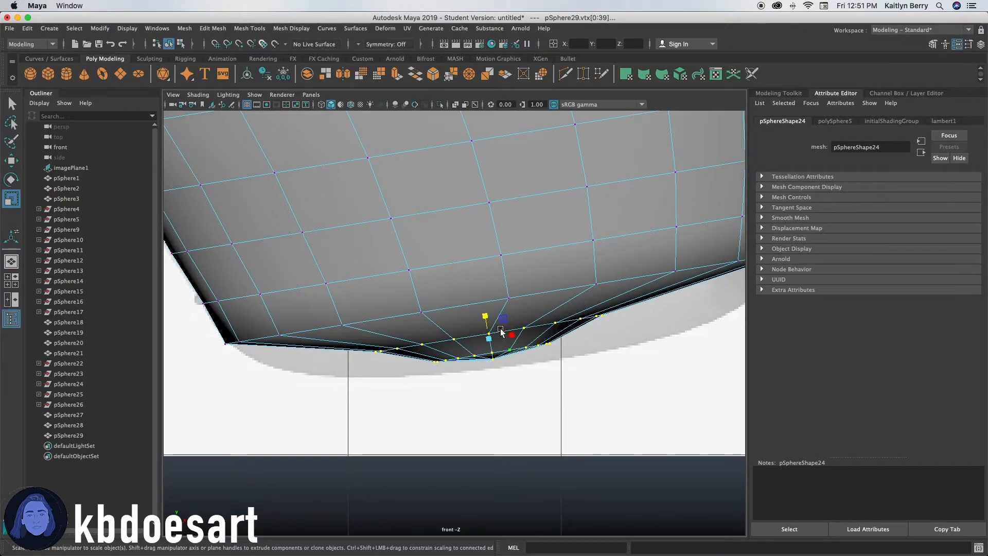
{"action": "left_click_drag", "start_coordinate": [490, 328], "coordinate": [492, 300], "text": "alt"}
{"action": "scroll", "coordinate": [489, 309], "scroll_direction": "down", "scroll_amount": 5}
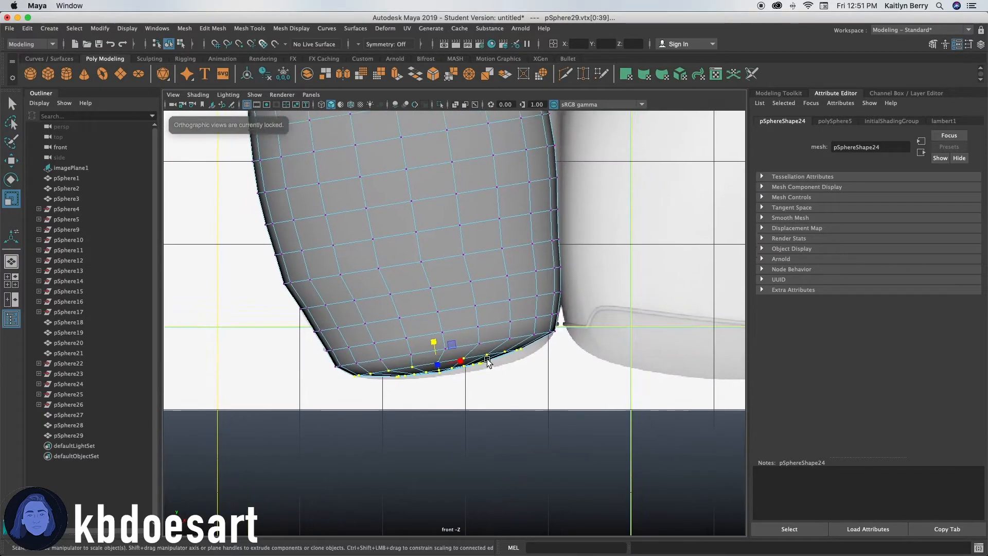
{"action": "scroll", "coordinate": [466, 371], "scroll_direction": "up", "scroll_amount": 3}
Select the lowest vertex loop of the leg and scale it to flatten the sole.
{"action": "left_click_drag", "start_coordinate": [410, 406], "coordinate": [448, 394], "text": "ctrl"}
{"action": "key", "text": "w"}
{"action": "key", "text": "r"}
{"action": "right_click_drag", "start_coordinate": [448, 439], "coordinate": [502, 424], "text": "alt"}
{"action": "left_click", "coordinate": [491, 439]}
{"action": "double_click", "coordinate": [452, 449]}
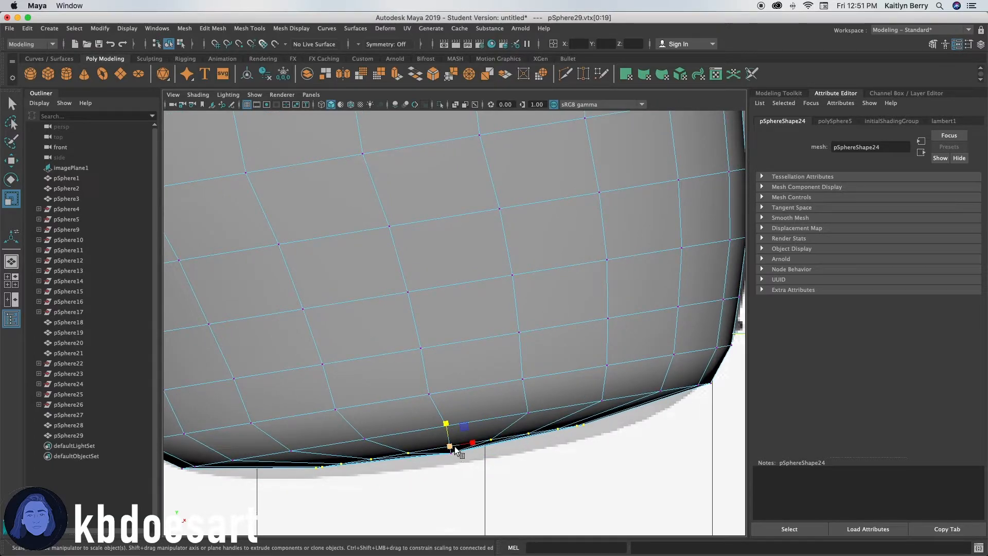
{"action": "left_click_drag", "start_coordinate": [447, 426], "coordinate": [448, 415]}
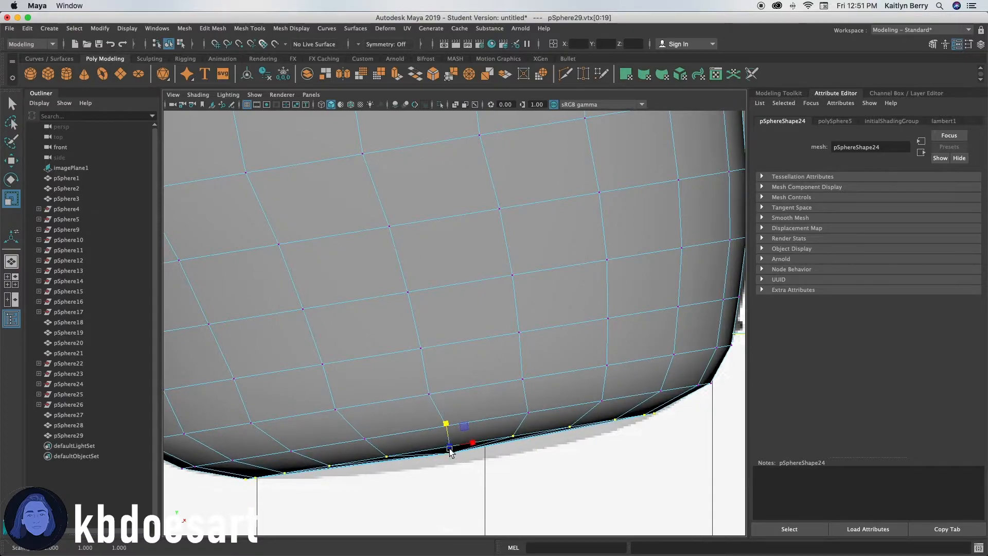
Select the bottom pole vertex of the leg sphere and frame it.
{"action": "left_click", "coordinate": [450, 453]}
{"action": "right_click_drag", "start_coordinate": [452, 455], "coordinate": [469, 460], "text": "alt"}
{"action": "middle_click_drag", "start_coordinate": [469, 459], "coordinate": [481, 363], "text": "alt"}
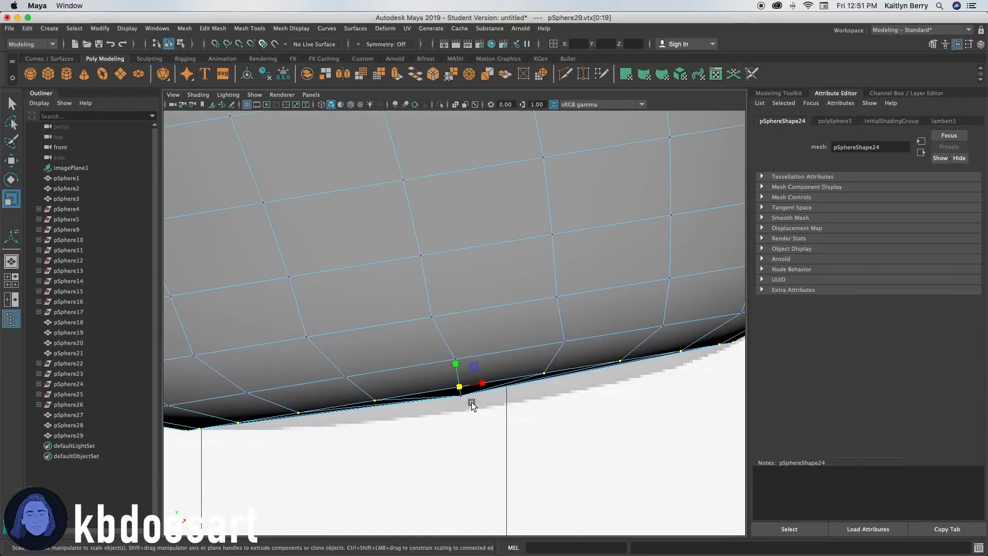
{"action": "left_click", "coordinate": [465, 399]}
{"action": "left_click", "coordinate": [468, 380]}
{"action": "right_click_drag", "start_coordinate": [466, 387], "coordinate": [775, 347]}
{"action": "middle_click_drag", "start_coordinate": [447, 488], "coordinate": [459, 375], "text": "alt"}
{"action": "left_click", "coordinate": [483, 355]}
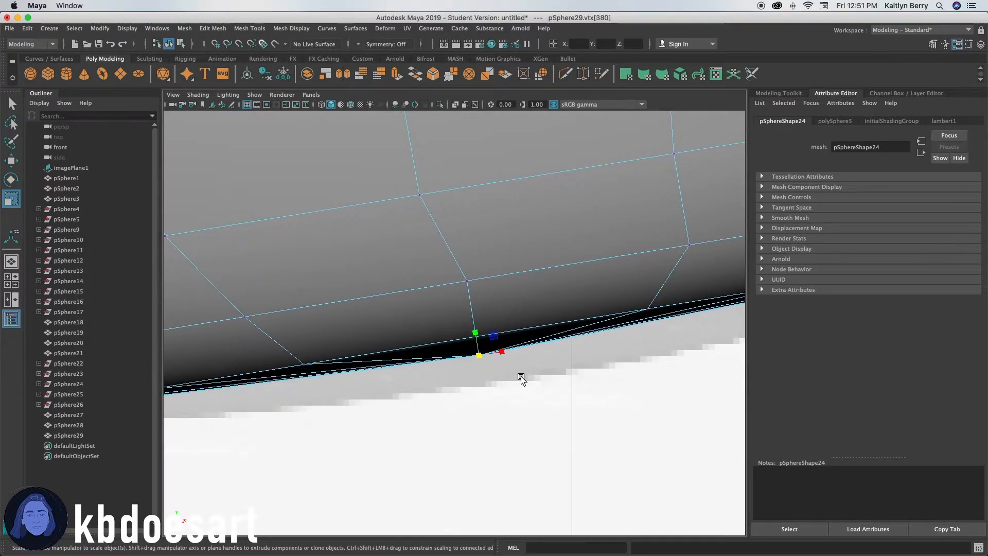
{"action": "key", "text": "f"}
{"action": "right_click_drag", "start_coordinate": [448, 375], "coordinate": [774, 350], "text": "alt"}
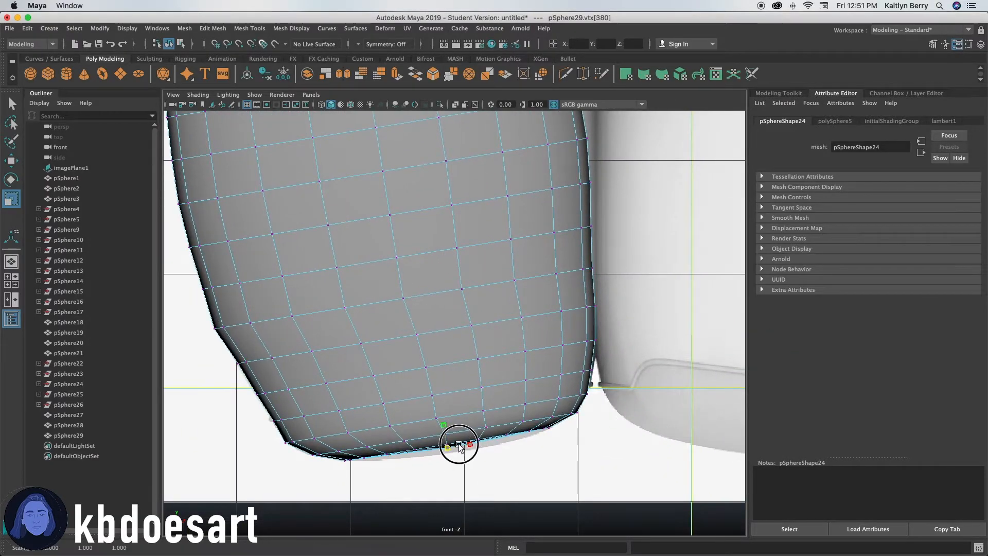
Move the bottom pole vertex upward to flatten the leg's underside.
{"action": "key", "text": "w"}
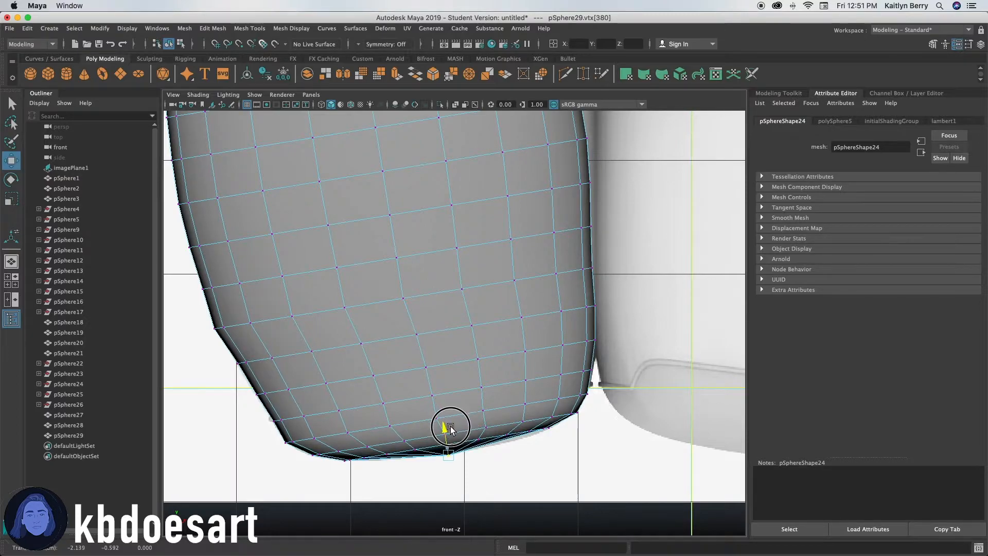
{"action": "right_click_drag", "start_coordinate": [454, 428], "coordinate": [563, 463], "text": "alt"}
{"action": "middle_click_drag", "start_coordinate": [431, 514], "coordinate": [452, 396], "text": "alt"}
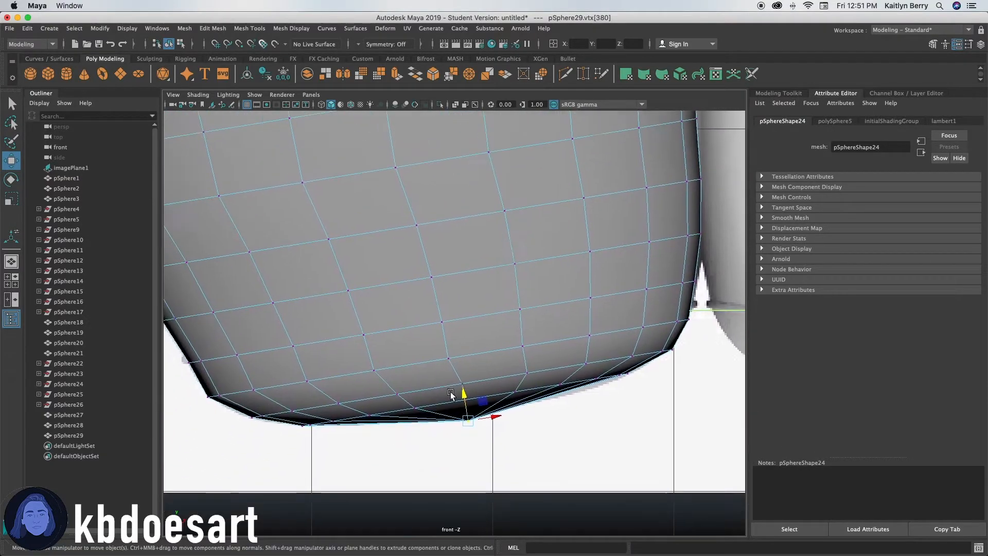
{"action": "right_click_drag", "start_coordinate": [452, 397], "coordinate": [516, 383], "text": "alt"}
{"action": "mouse_move", "coordinate": [499, 426]}
{"action": "left_mouse_down"}
{"action": "mouse_move", "coordinate": [555, 405]}
{"action": "mouse_move", "coordinate": [468, 386]}
{"action": "mouse_move", "coordinate": [501, 418]}
{"action": "left_mouse_up"}
{"action": "right_click_drag", "start_coordinate": [522, 411], "coordinate": [612, 414], "text": "alt"}
{"action": "middle_click_drag", "start_coordinate": [613, 415], "coordinate": [593, 385], "text": "alt"}
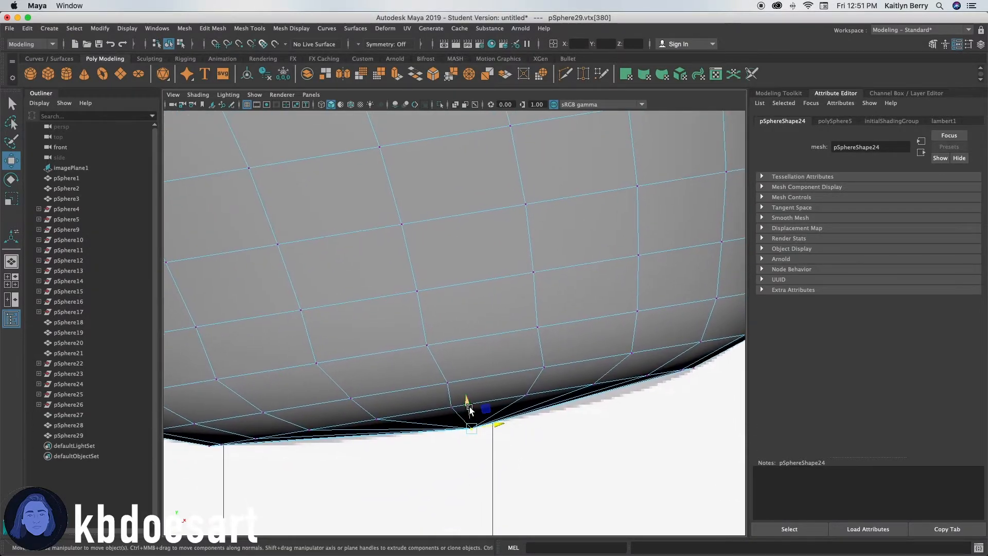
{"action": "right_click_drag", "start_coordinate": [429, 429], "coordinate": [491, 479], "text": "alt"}
{"action": "middle_click_drag", "start_coordinate": [487, 443], "coordinate": [486, 370], "text": "alt"}
{"action": "right_click_drag", "start_coordinate": [521, 364], "coordinate": [523, 339], "text": "shift"}
{"action": "left_click", "coordinate": [522, 359]}
{"action": "left_click", "coordinate": [524, 355]}
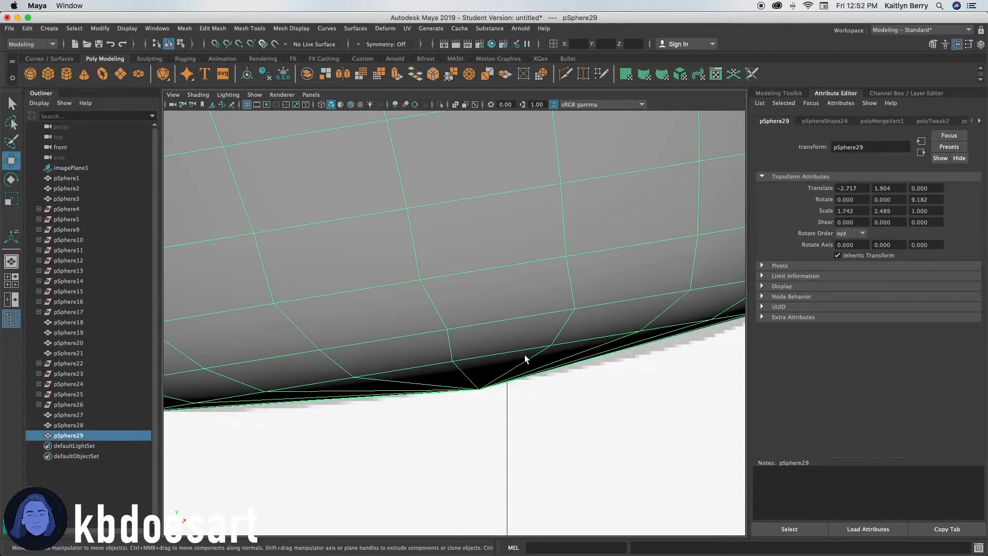
Start the Multi-Cut tool and begin cutting from the bottom pole vertex of the leg sphere.
{"action": "key", "text": "q"}
{"action": "right_click", "coordinate": [528, 348]}
{"action": "right_click", "coordinate": [529, 348], "text": "shift"}
{"action": "left_click", "coordinate": [518, 320]}
{"action": "right_click_drag", "start_coordinate": [548, 292], "coordinate": [505, 293], "text": "shift"}
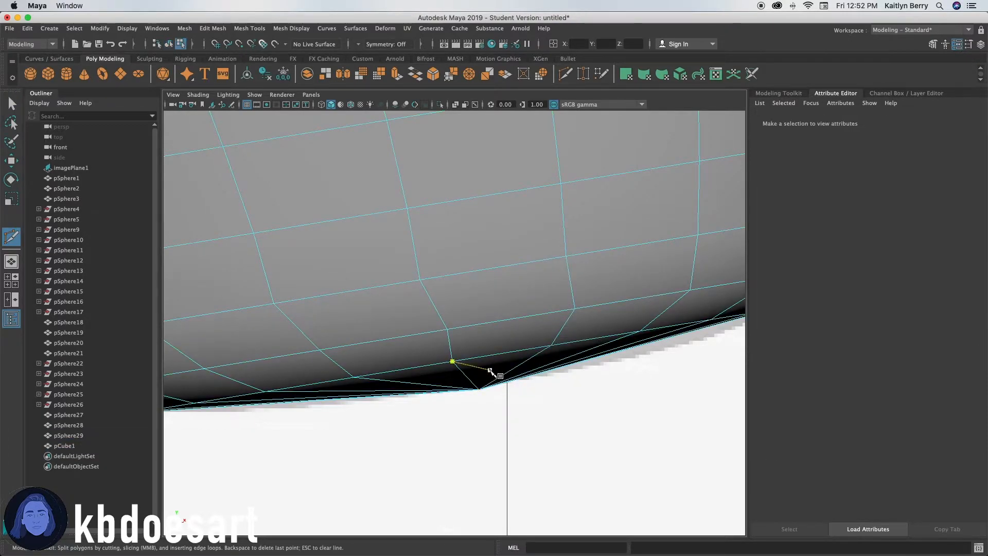
{"action": "middle_click_drag", "start_coordinate": [495, 366], "coordinate": [495, 367], "text": "alt"}
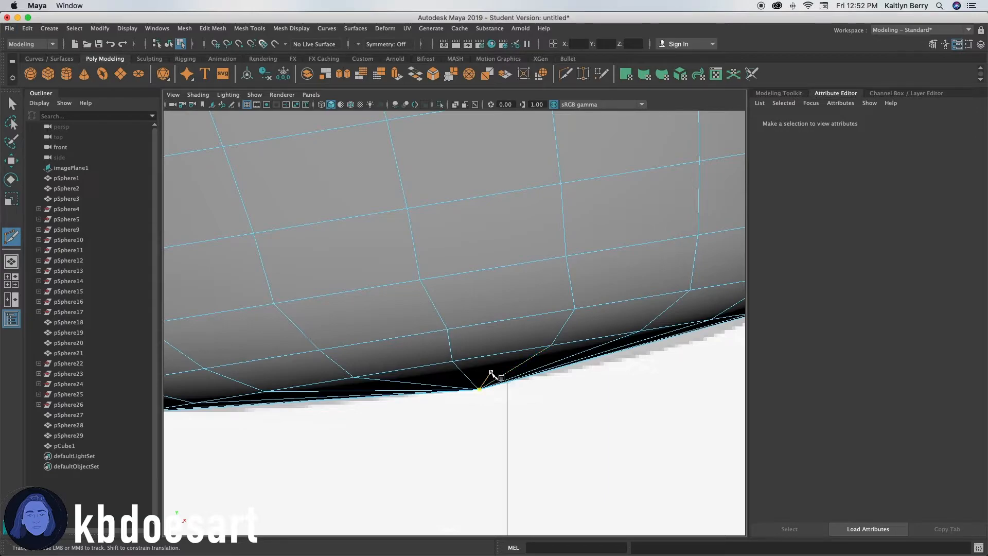
{"action": "middle_click", "coordinate": [478, 367], "text": "ctrl"}
{"action": "key", "text": "space"}
{"action": "key", "text": "space"}
{"action": "key", "text": "space"}
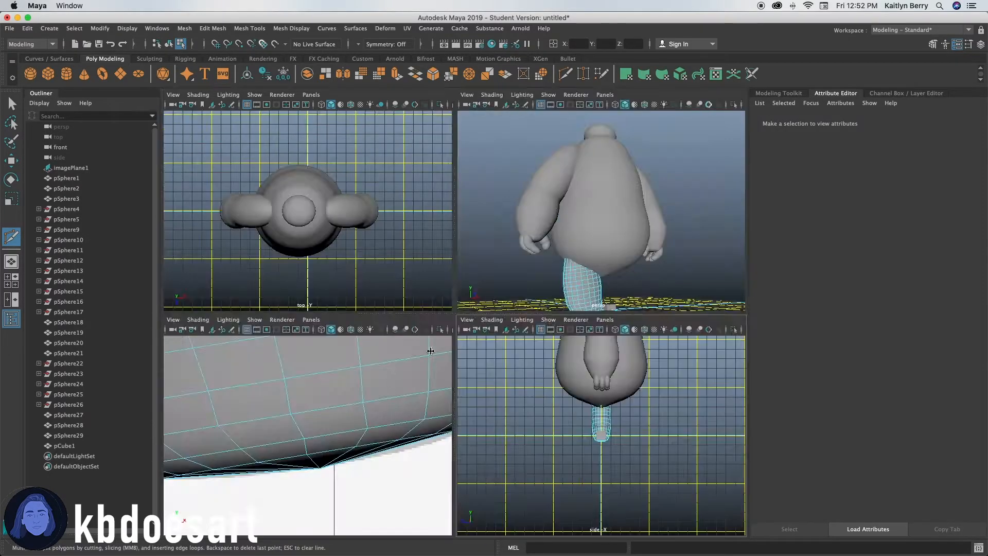
{"action": "key", "text": "space"}
{"action": "left_click_drag", "start_coordinate": [547, 451], "coordinate": [443, 386], "text": "alt"}
{"action": "scroll", "coordinate": [411, 375], "scroll_direction": "down", "scroll_amount": 8}
{"action": "middle_click_drag", "start_coordinate": [412, 374], "coordinate": [433, 421], "text": "alt"}
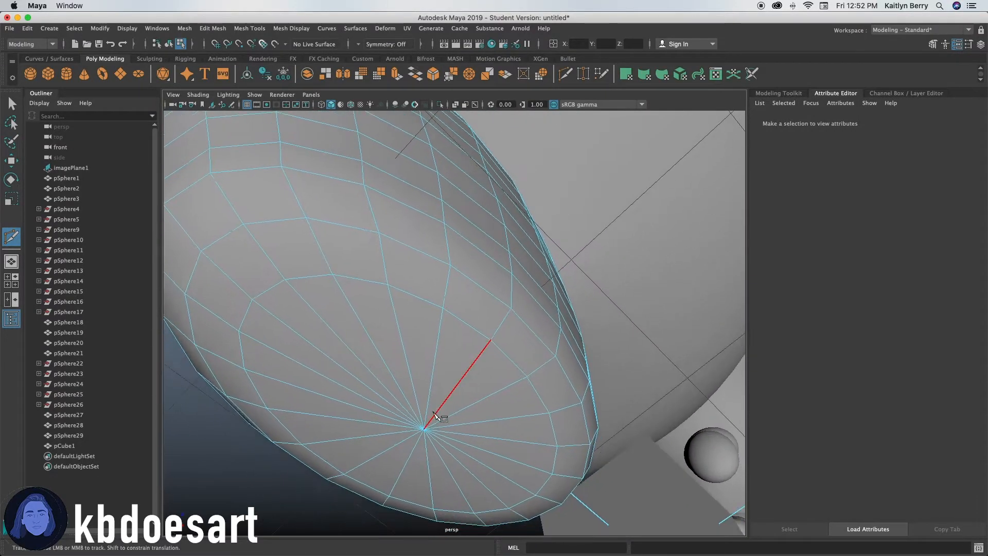
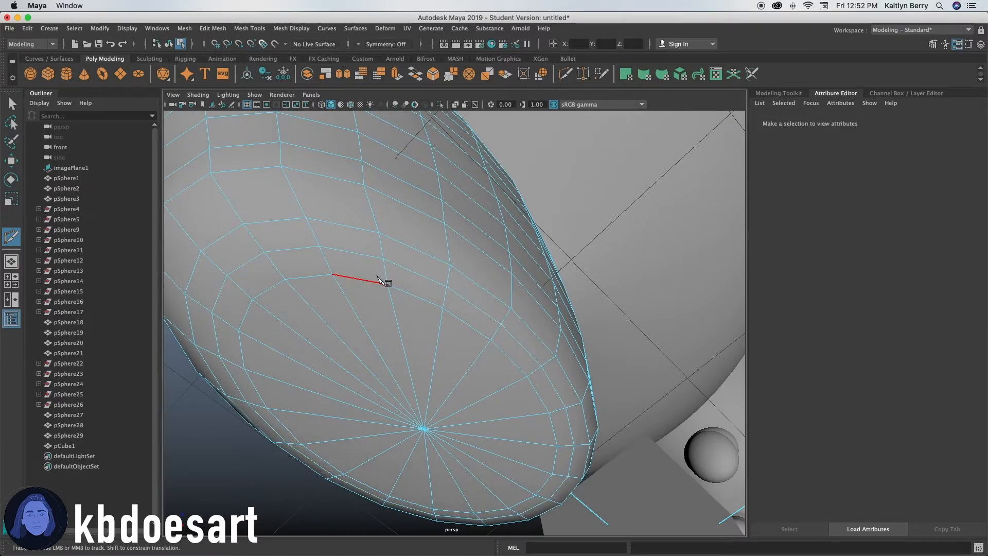
Select the leg's lowest vertex loop and scale it in the front view to flatten the sole further.
{"action": "key", "text": "w"}
{"action": "right_click_drag", "start_coordinate": [376, 253], "coordinate": [321, 254]}
{"action": "left_click", "coordinate": [383, 257]}
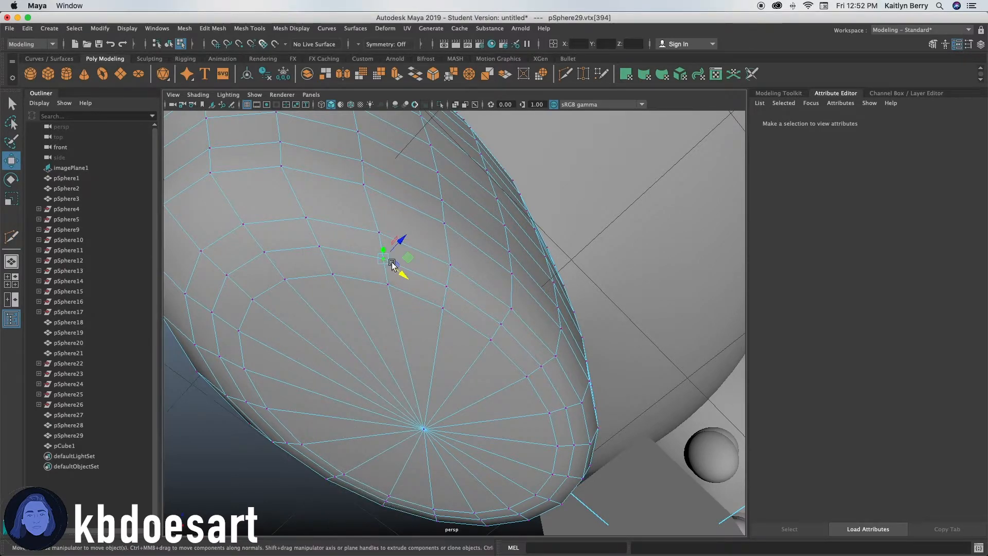
{"action": "double_click", "coordinate": [443, 285], "text": "shift"}
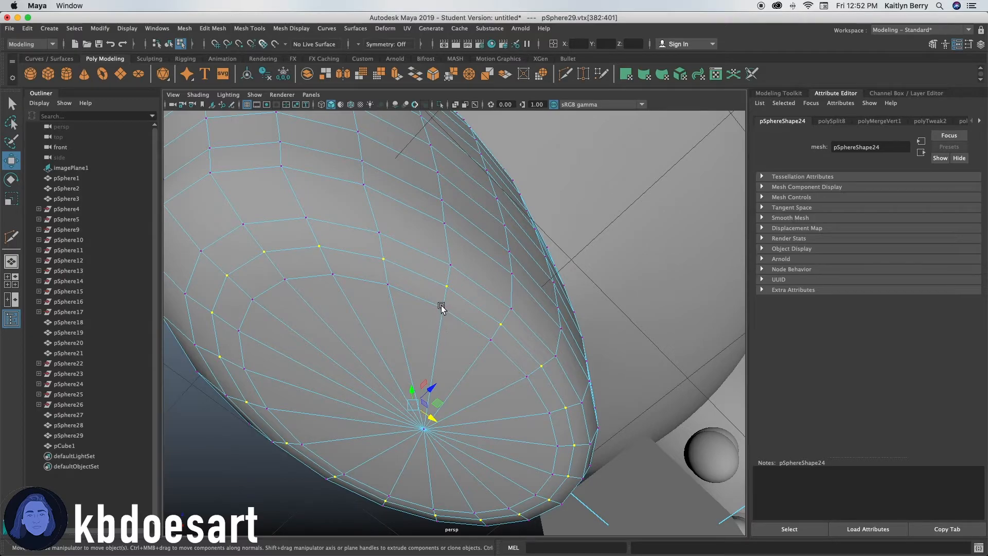
{"action": "left_click", "coordinate": [443, 307], "text": "shift"}
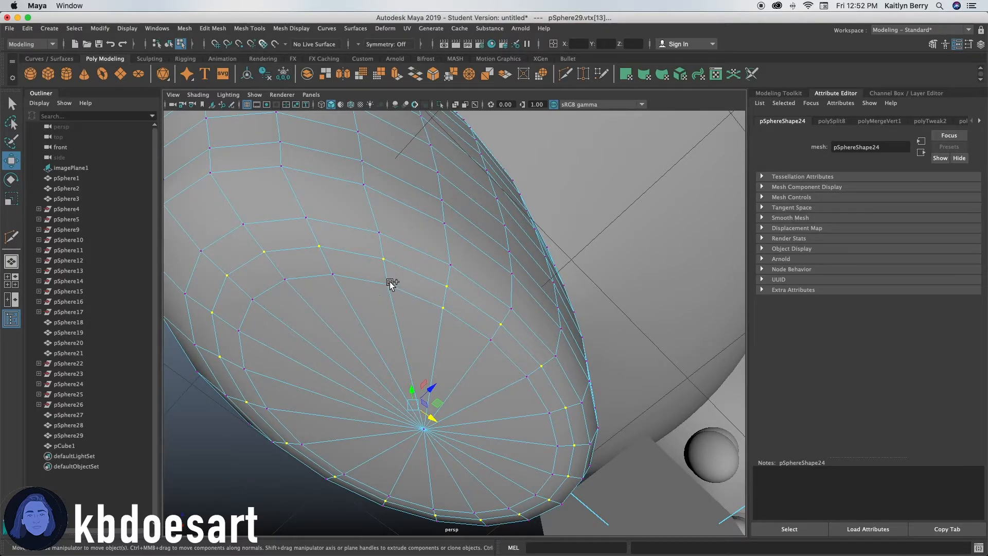
{"action": "key", "text": "space"}
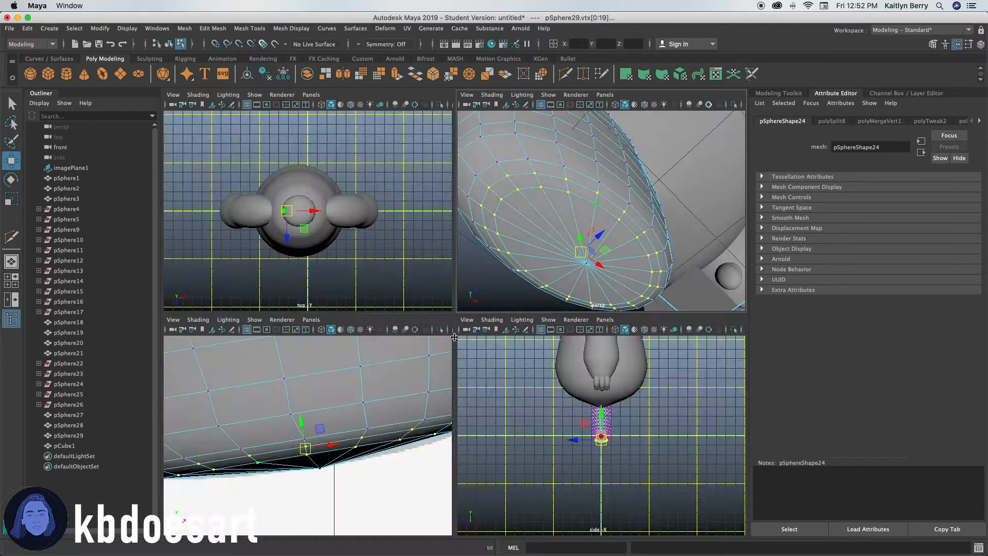
{"action": "key", "text": "space"}
{"action": "scroll", "coordinate": [445, 334], "scroll_direction": "down", "scroll_amount": 10}
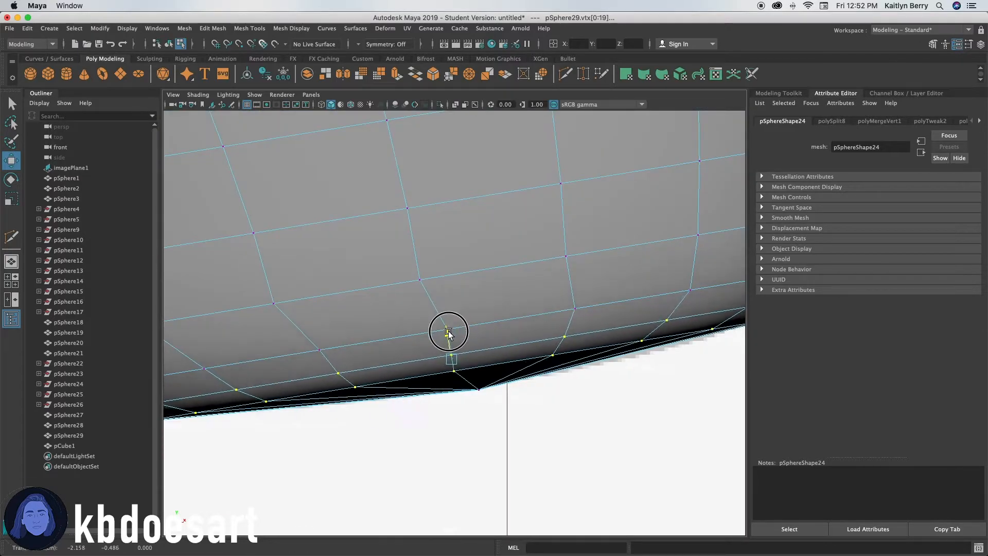
{"action": "scroll", "coordinate": [447, 369], "scroll_direction": "up", "scroll_amount": 8}
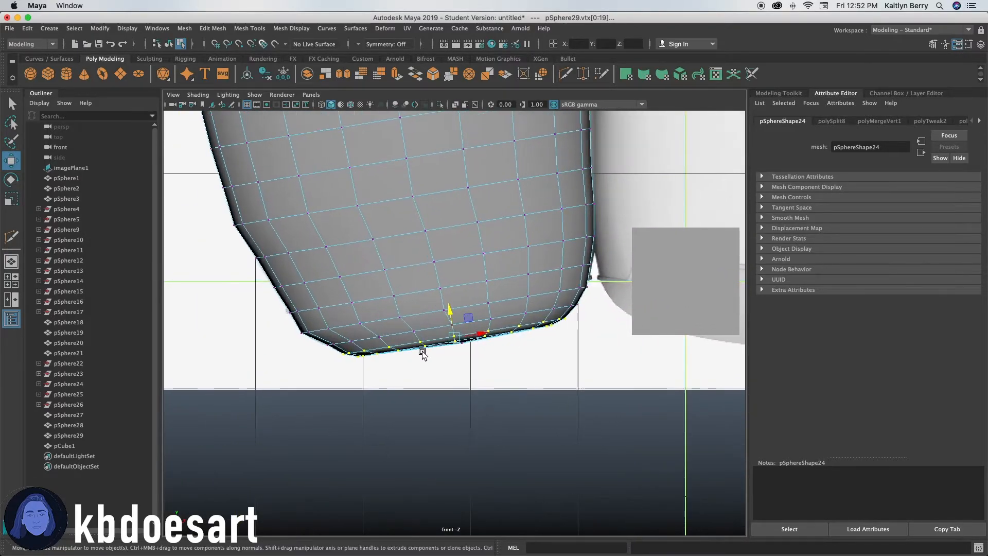
{"action": "left_click", "coordinate": [399, 373]}
{"action": "key", "text": "z"}
{"action": "key", "text": "r"}
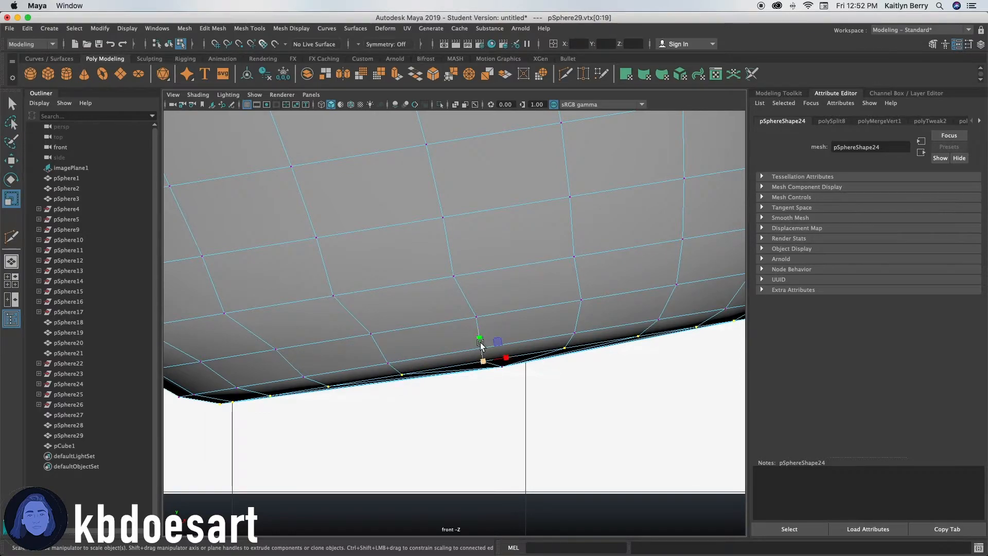
{"action": "mouse_move", "coordinate": [478, 340]}
{"action": "left_mouse_down"}
{"action": "mouse_move", "coordinate": [484, 354]}
{"action": "mouse_move", "coordinate": [493, 344]}
{"action": "left_mouse_up"}
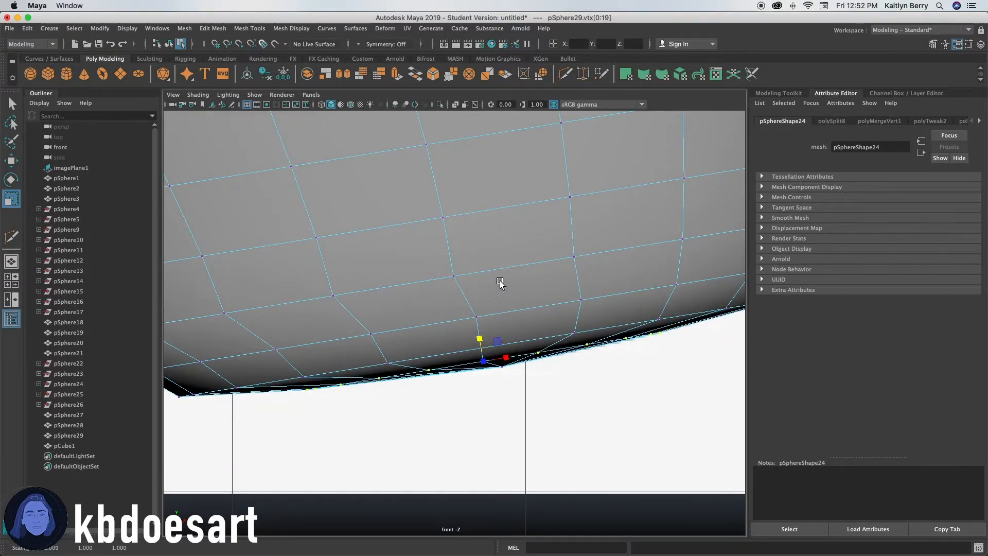
{"action": "left_click", "coordinate": [540, 306]}
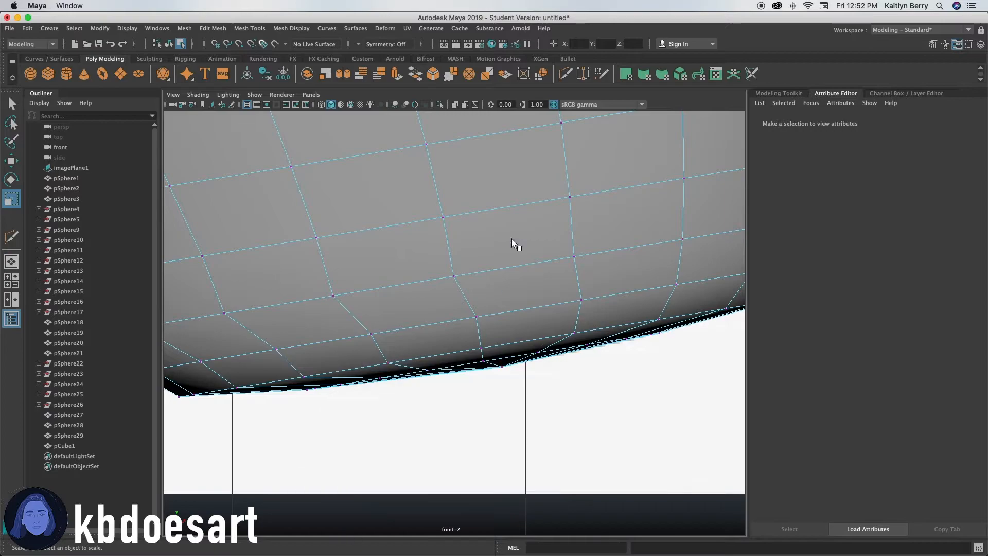
Switch between views and orbit around the leg to inspect its flattened underside.
{"action": "key", "text": "space"}
{"action": "key", "text": "space"}
{"action": "key", "text": "space"}
{"action": "left_click_drag", "start_coordinate": [487, 286], "coordinate": [510, 287]}
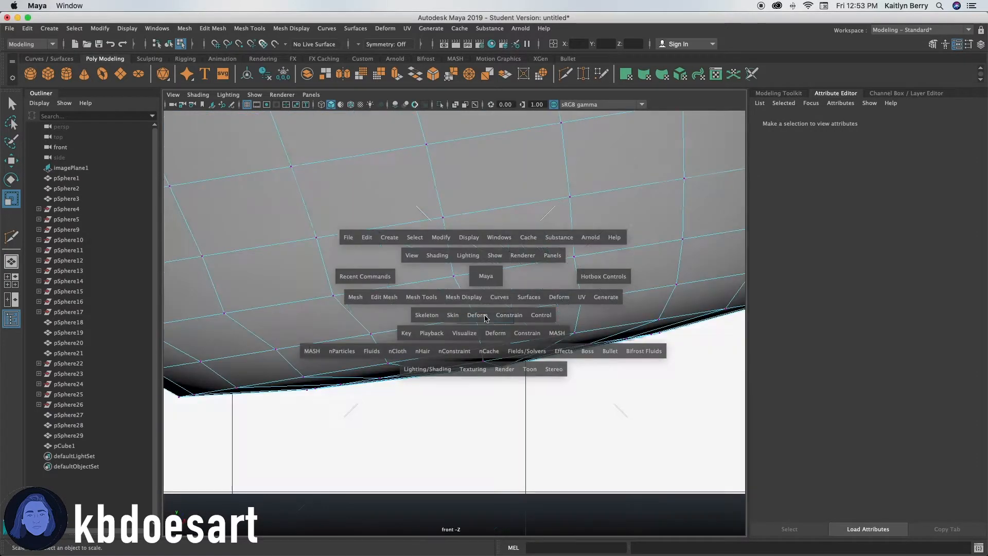
{"action": "key", "text": "space"}
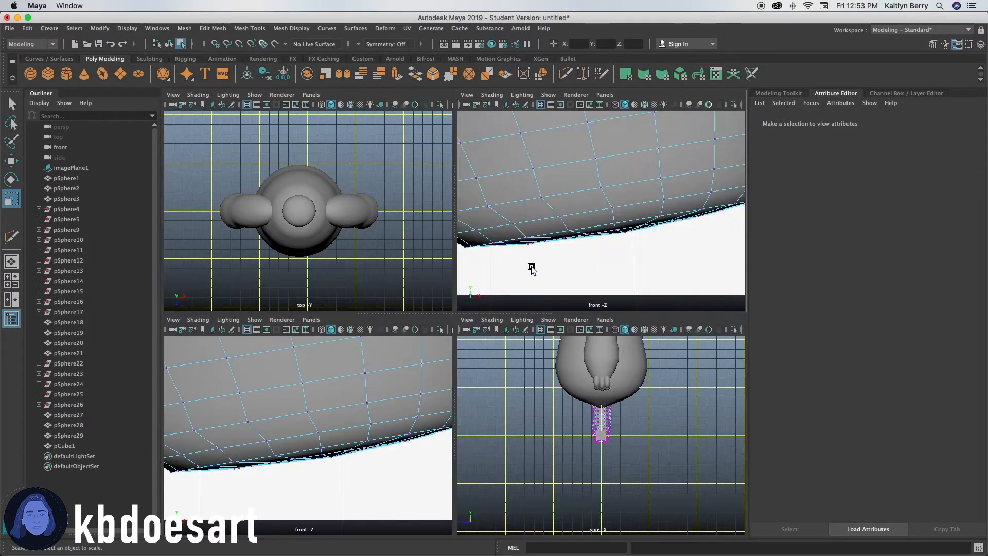
{"action": "key", "text": "space"}
{"action": "key", "text": "space"}
{"action": "left_click_drag", "start_coordinate": [532, 264], "coordinate": [530, 237]}
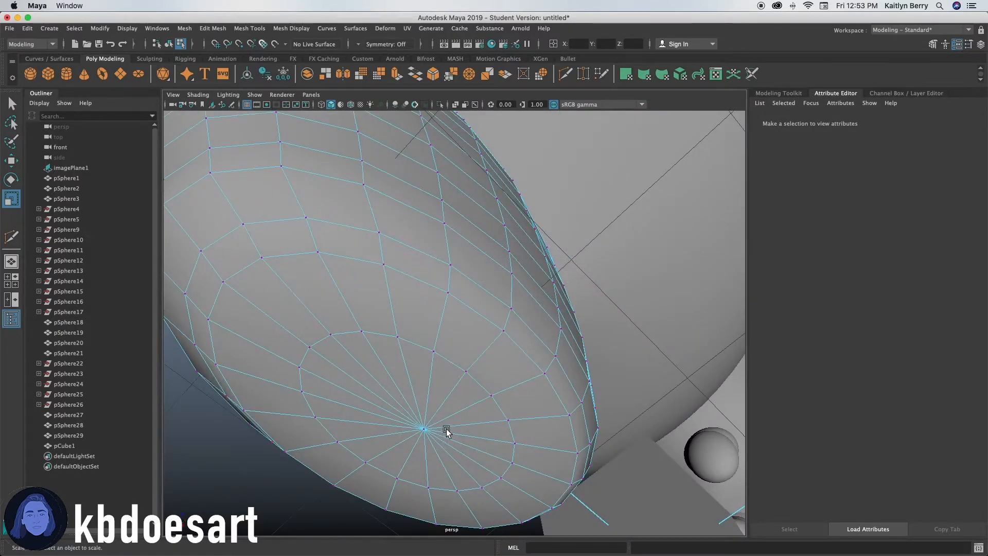
{"action": "left_click_drag", "start_coordinate": [451, 381], "coordinate": [401, 386], "text": "alt"}
{"action": "right_click_drag", "start_coordinate": [401, 386], "coordinate": [393, 326], "text": "alt"}
{"action": "left_click_drag", "start_coordinate": [393, 327], "coordinate": [340, 355], "text": "alt"}
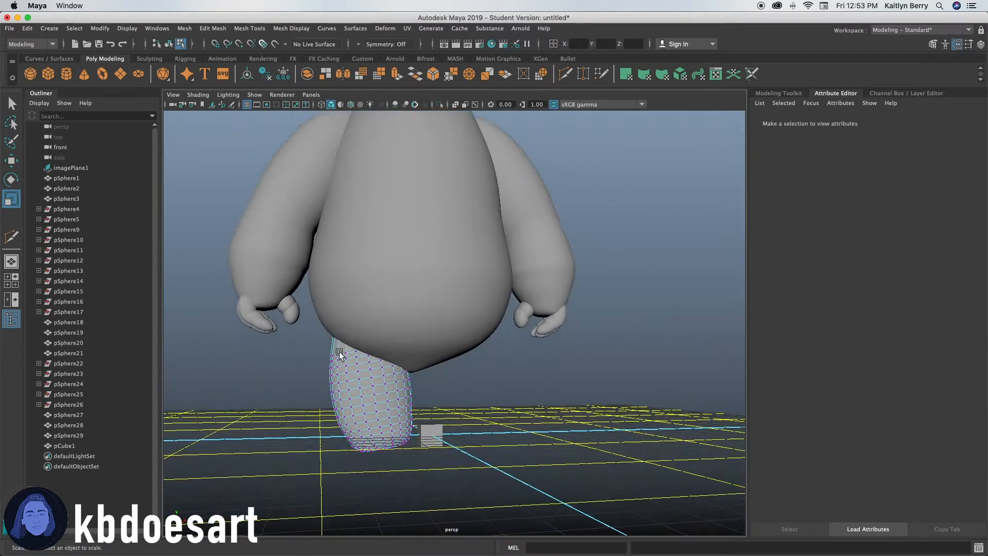
{"action": "right_click_drag", "start_coordinate": [360, 308], "coordinate": [397, 245]}
{"action": "left_click_drag", "start_coordinate": [397, 245], "coordinate": [408, 429], "text": "alt"}
{"action": "left_click_drag", "start_coordinate": [424, 417], "coordinate": [506, 441]}
{"action": "key", "text": "super+z"}
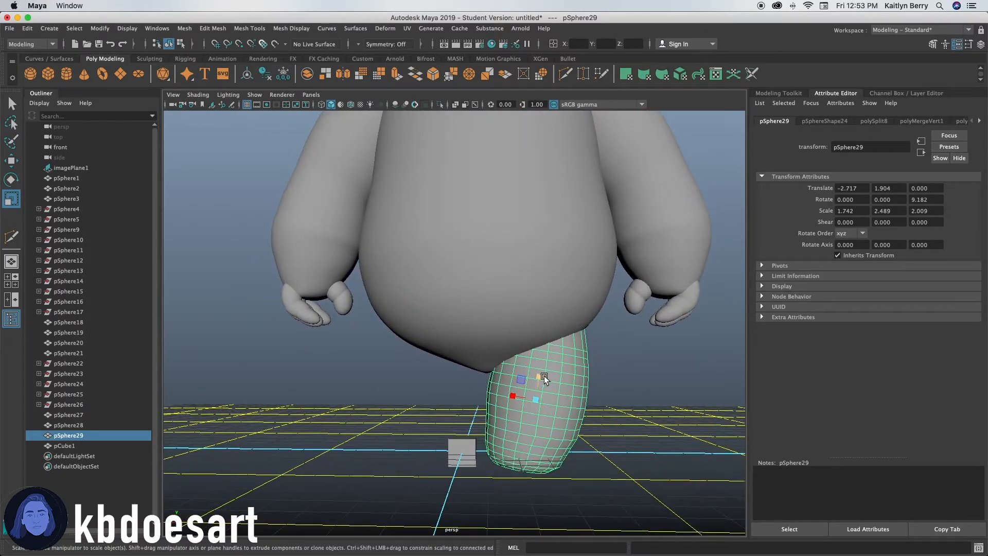
{"action": "left_click_drag", "start_coordinate": [539, 376], "coordinate": [476, 402], "text": "alt"}
{"action": "right_click_drag", "start_coordinate": [477, 402], "coordinate": [595, 398], "text": "alt"}
{"action": "middle_click_drag", "start_coordinate": [538, 420], "coordinate": [505, 344], "text": "alt"}
{"action": "left_click_drag", "start_coordinate": [479, 472], "coordinate": [469, 443], "text": "alt"}
{"action": "right_click_drag", "start_coordinate": [478, 399], "coordinate": [520, 314], "text": "alt"}
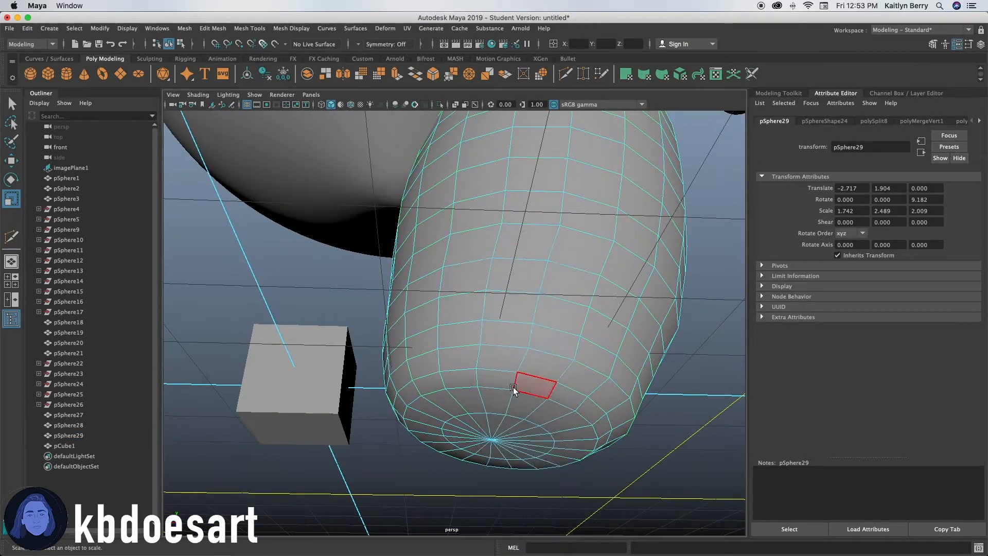
Try rotating a selection of faces on the leg's underside.
{"action": "left_click", "coordinate": [499, 419]}
{"action": "left_click", "coordinate": [524, 400], "text": "shift"}
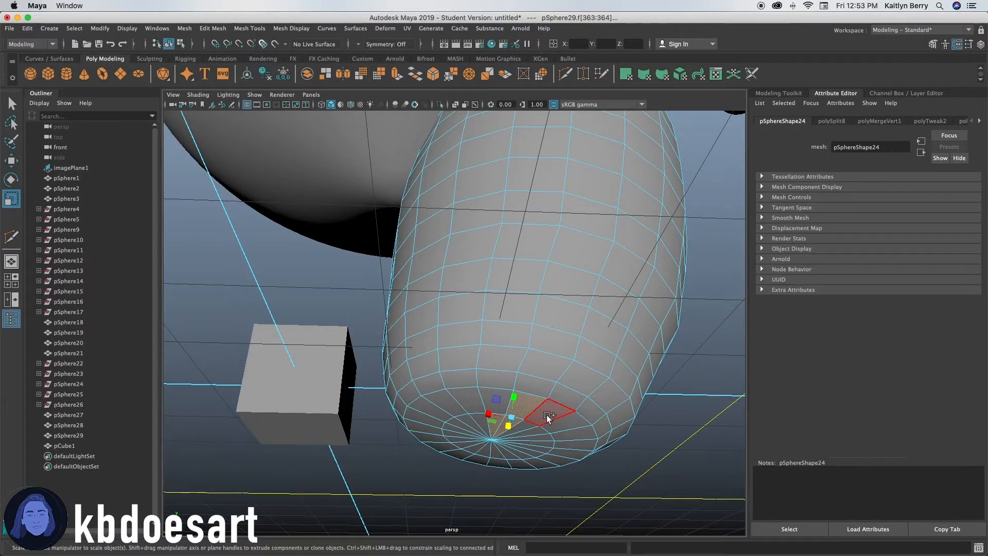
{"action": "double_click", "coordinate": [546, 415], "text": "shift"}
{"action": "double_click", "coordinate": [527, 433], "text": "shift"}
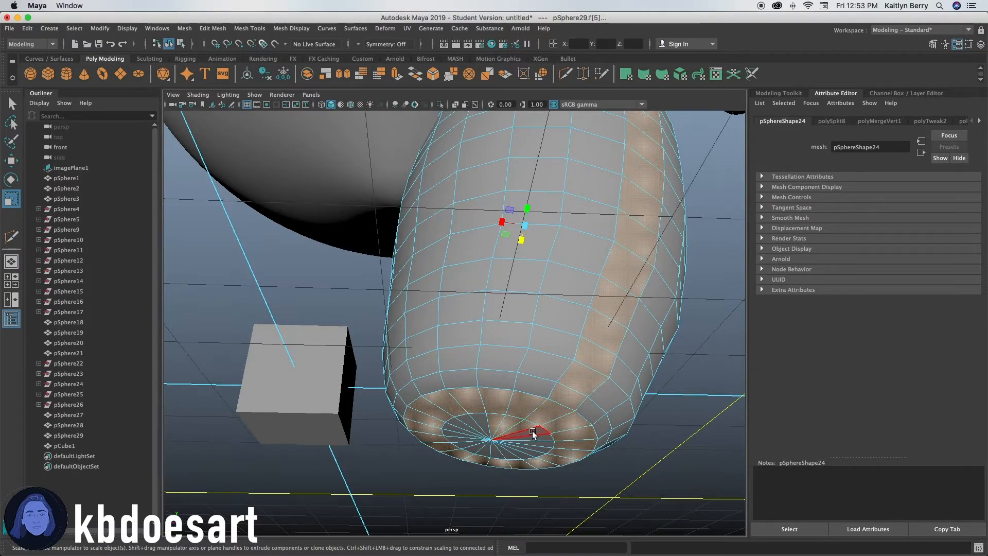
{"action": "key", "text": "super+z"}
{"action": "mouse_move", "coordinate": [533, 430]}
{"action": "left_mouse_down", "text": "shift"}
{"action": "mouse_move", "coordinate": [482, 421]}
{"action": "mouse_move", "coordinate": [468, 444]}
{"action": "left_mouse_up", "text": "shift"}
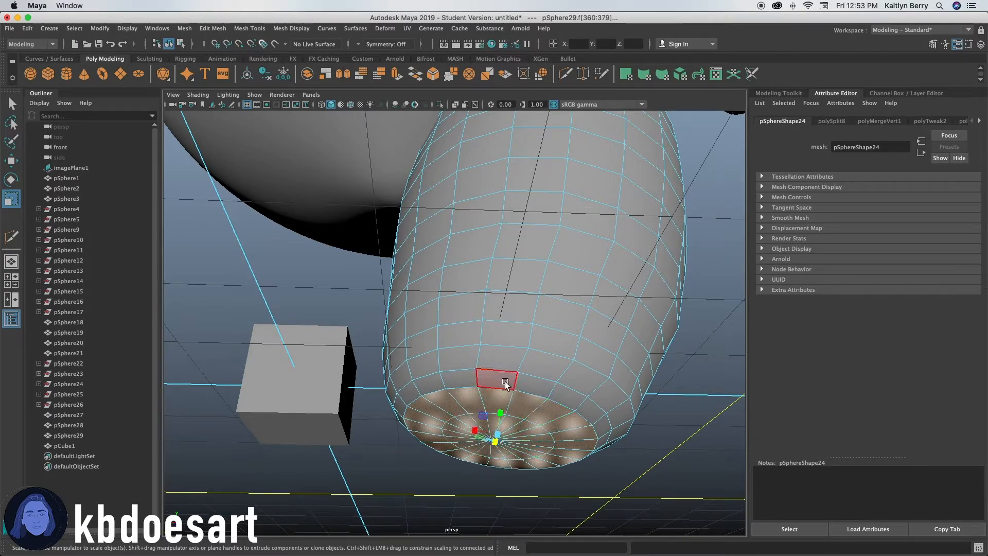
{"action": "key", "text": "e"}
{"action": "left_click_drag", "start_coordinate": [511, 450], "coordinate": [450, 445], "text": "alt"}
{"action": "key", "text": "super+z"}
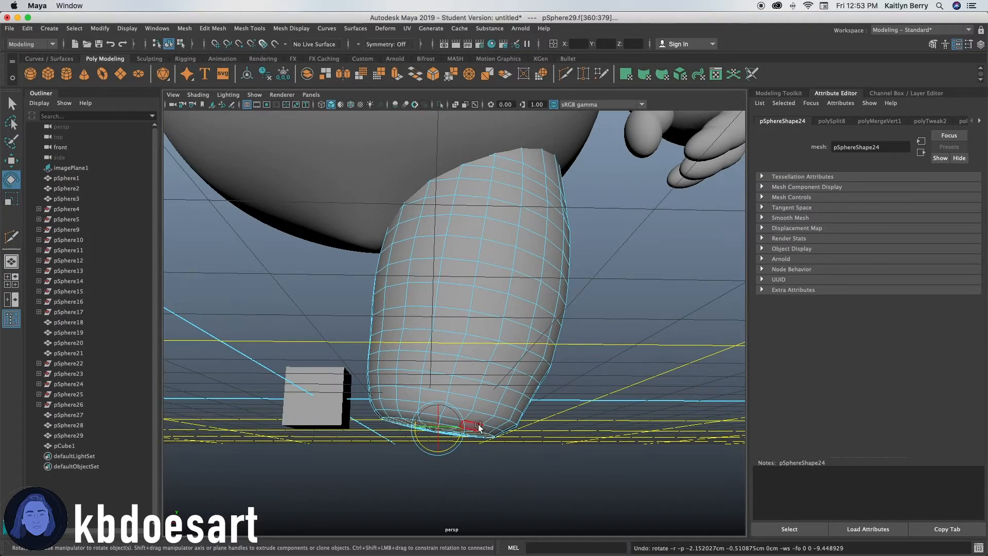
Toggle smooth preview on the leg and orbit out to check its shape beneath the body.
{"action": "double_click", "coordinate": [477, 427]}
{"action": "double_click", "coordinate": [485, 416], "text": "shift"}
{"action": "left_click_drag", "start_coordinate": [456, 440], "coordinate": [465, 415]}
{"action": "key", "text": "q"}
{"action": "key", "text": "w"}
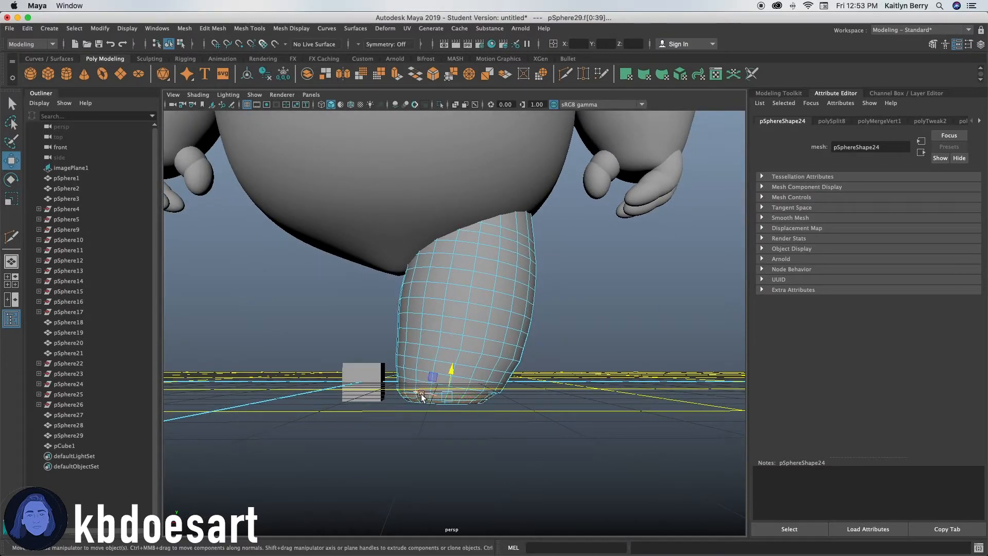
{"action": "left_click_drag", "start_coordinate": [468, 389], "coordinate": [426, 395]}
{"action": "left_click", "coordinate": [506, 381]}
{"action": "scroll", "coordinate": [557, 427], "scroll_direction": "up", "scroll_amount": 4}
{"action": "left_click_drag", "start_coordinate": [557, 426], "coordinate": [516, 434], "text": "alt"}
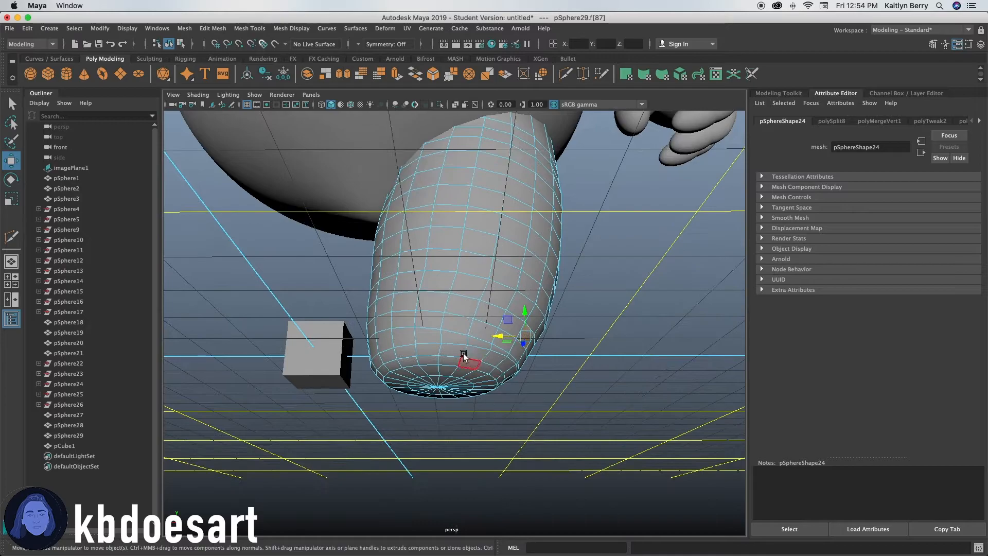
{"action": "key", "text": "3"}
{"action": "key", "text": "1"}
{"action": "left_click_drag", "start_coordinate": [554, 318], "coordinate": [434, 403], "text": "alt"}
{"action": "scroll", "coordinate": [518, 383], "scroll_direction": "down", "scroll_amount": 8}
{"action": "scroll", "coordinate": [490, 382], "scroll_direction": "down", "scroll_amount": 4}
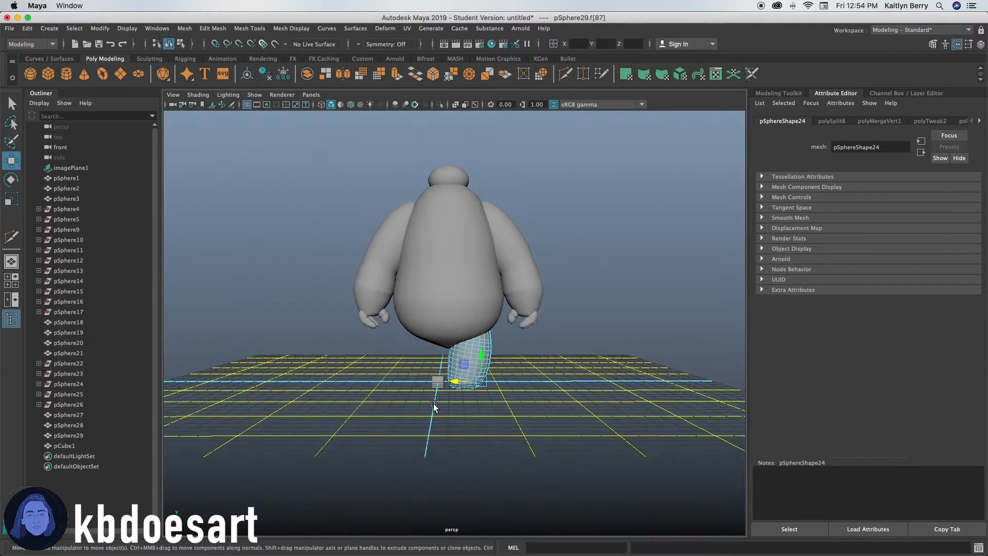
Delete the stray cube standing beside the leg.
{"action": "right_click_drag", "start_coordinate": [476, 249], "coordinate": [509, 247]}
{"action": "left_click", "coordinate": [522, 369]}
{"action": "left_click", "coordinate": [467, 362]}
{"action": "right_click_drag", "start_coordinate": [514, 360], "coordinate": [731, 343], "text": "alt"}
{"action": "middle_click_drag", "start_coordinate": [574, 358], "coordinate": [577, 336], "text": "alt"}
{"action": "left_click", "coordinate": [412, 452]}
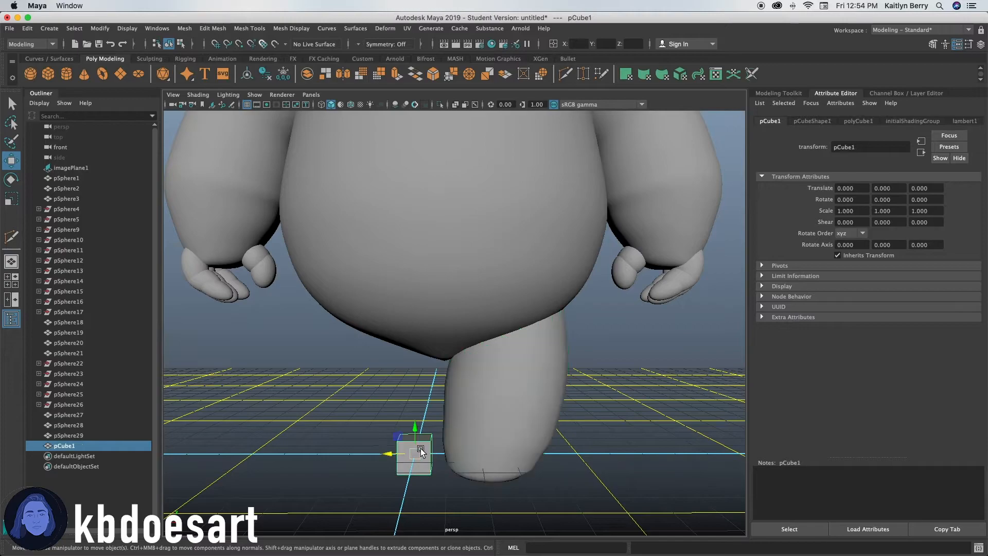
{"action": "key", "text": "Delete"}
Duplicate the leg and set the copy's Y rotation to 180.
{"action": "left_click", "coordinate": [511, 397]}
{"action": "key", "text": "ctrl+d"}
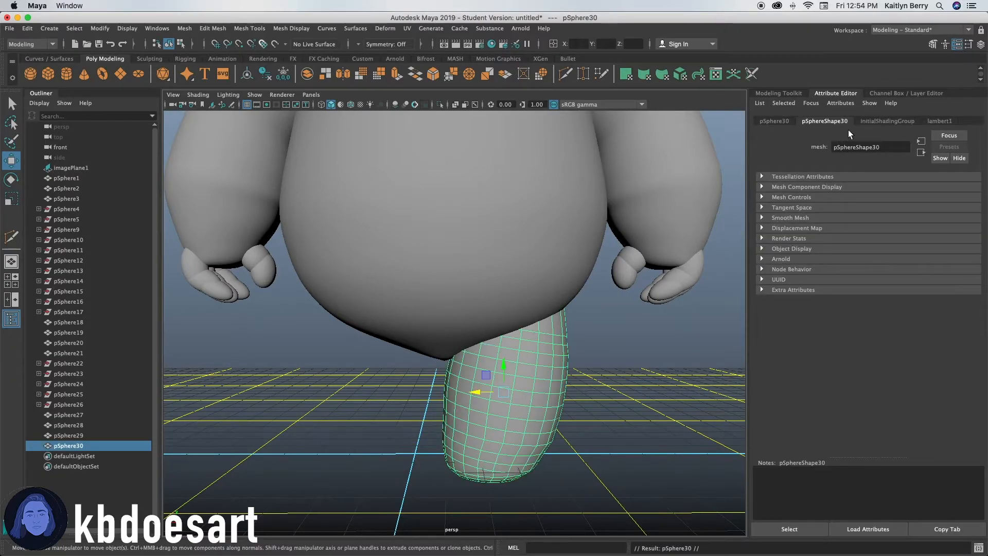
{"action": "left_click", "coordinate": [791, 121]}
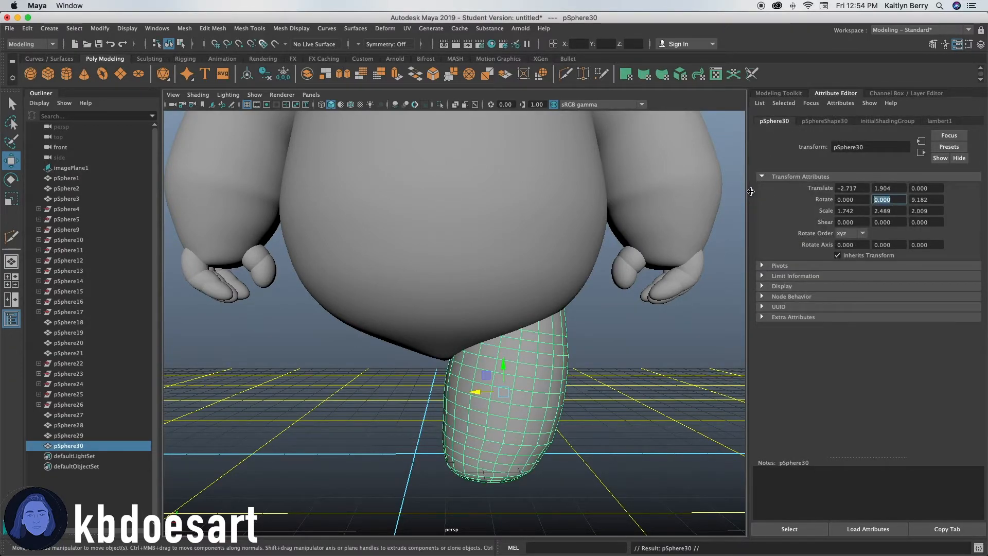
{"action": "type", "text": "180"}
{"action": "key", "text": "Return"}
Move the duplicated leg to the other side under the body to form the second leg.
{"action": "left_click_drag", "start_coordinate": [517, 394], "coordinate": [369, 403]}
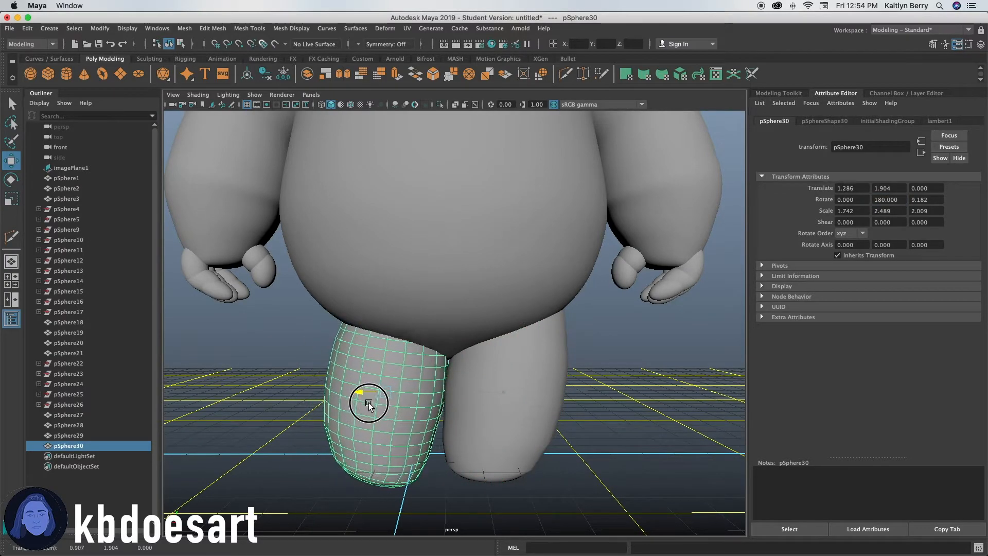
{"action": "key", "text": "z"}
{"action": "key", "text": "z"}
{"action": "left_click_drag", "start_coordinate": [475, 392], "coordinate": [394, 308]}
Rotate the second leg so it tilts toward the body like the first leg.
{"action": "key", "text": "e"}
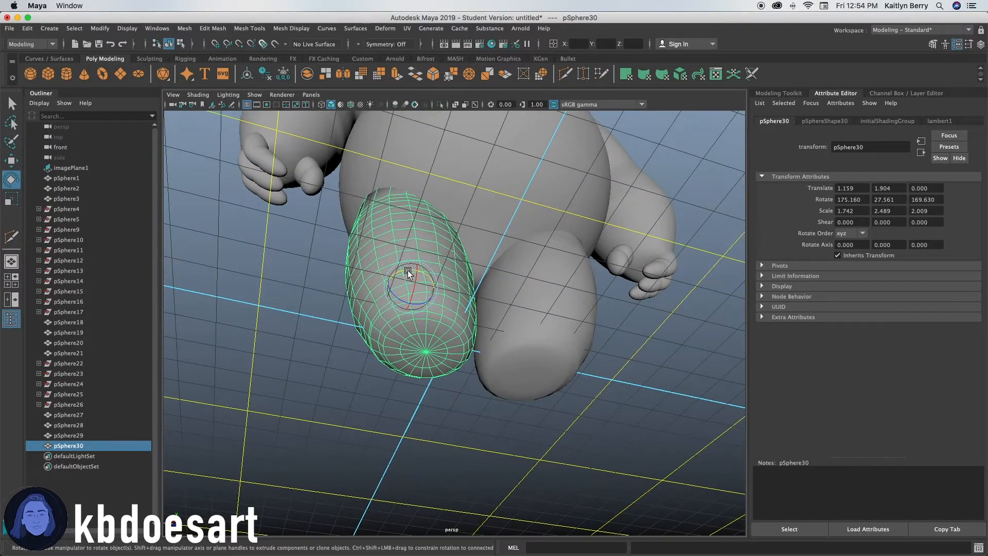
{"action": "left_click_drag", "start_coordinate": [407, 271], "coordinate": [426, 343]}
{"action": "middle_click_drag", "start_coordinate": [443, 395], "coordinate": [430, 343], "text": "alt"}
{"action": "left_click_drag", "start_coordinate": [382, 356], "coordinate": [406, 343]}
{"action": "left_click", "coordinate": [545, 340]}
{"action": "left_click", "coordinate": [425, 368]}
{"action": "left_click_drag", "start_coordinate": [456, 442], "coordinate": [444, 434], "text": "alt"}
Nudge the two legs sideways so they sit close together under the body.
{"action": "key", "text": "w"}
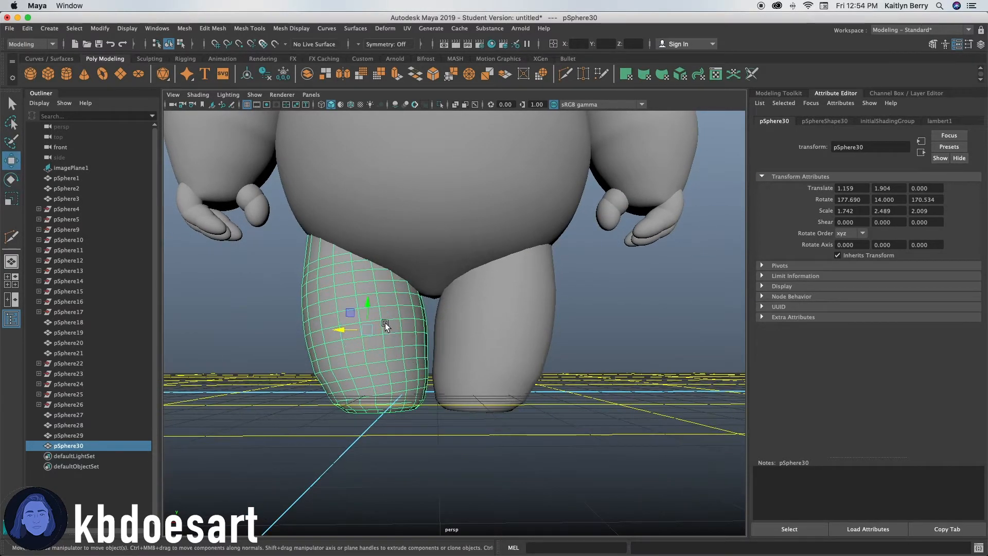
{"action": "left_click_drag", "start_coordinate": [346, 330], "coordinate": [362, 329]}
{"action": "left_click_drag", "start_coordinate": [448, 325], "coordinate": [474, 357], "text": "alt"}
{"action": "left_click", "coordinate": [449, 344]}
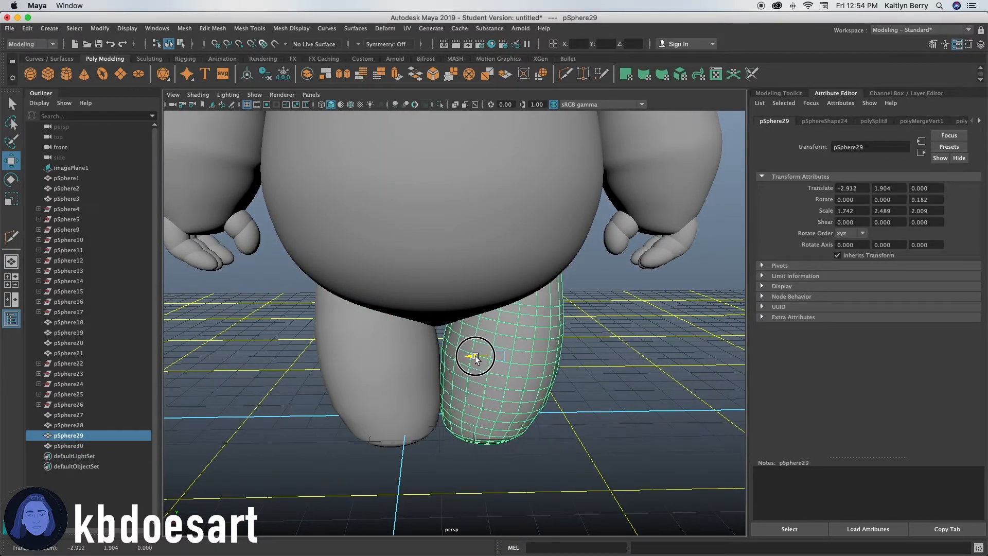
{"action": "scroll", "coordinate": [429, 360], "scroll_direction": "up", "scroll_amount": 5}
{"action": "scroll", "coordinate": [482, 416], "scroll_direction": "down", "scroll_amount": 3}
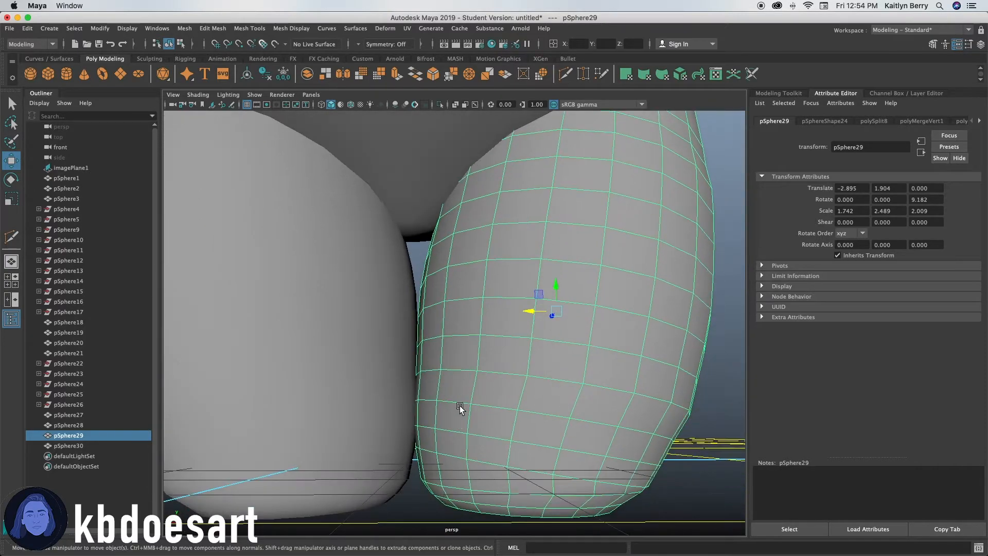
{"action": "scroll", "coordinate": [458, 408], "scroll_direction": "up", "scroll_amount": 6}
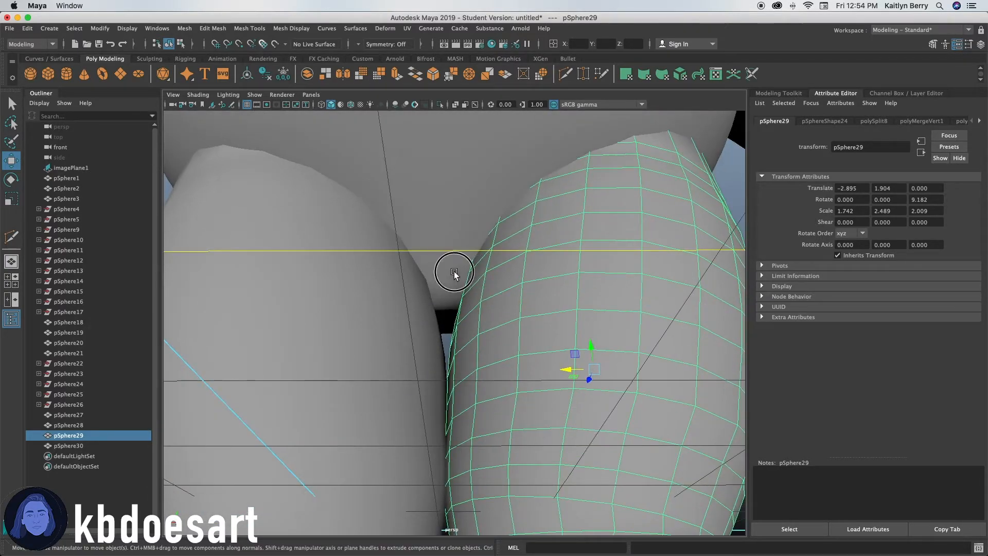
Select the body's bottom pole vertex between the legs and move it slightly.
{"action": "left_click", "coordinate": [455, 265]}
{"action": "right_click_drag", "start_coordinate": [450, 238], "coordinate": [451, 212]}
{"action": "right_click_drag", "start_coordinate": [402, 276], "coordinate": [547, 245], "text": "alt"}
{"action": "right_click_drag", "start_coordinate": [430, 227], "coordinate": [330, 249]}
{"action": "left_click", "coordinate": [394, 264]}
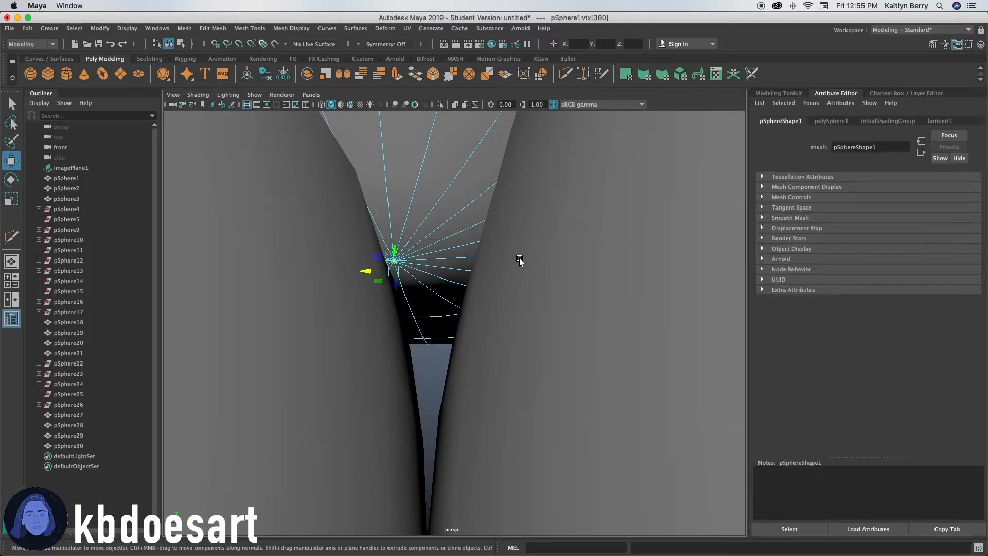
{"action": "scroll", "coordinate": [434, 293], "scroll_direction": "down", "scroll_amount": 5}
{"action": "scroll", "coordinate": [503, 335], "scroll_direction": "up", "scroll_amount": 2}
{"action": "scroll", "coordinate": [458, 292], "scroll_direction": "down", "scroll_amount": 2}
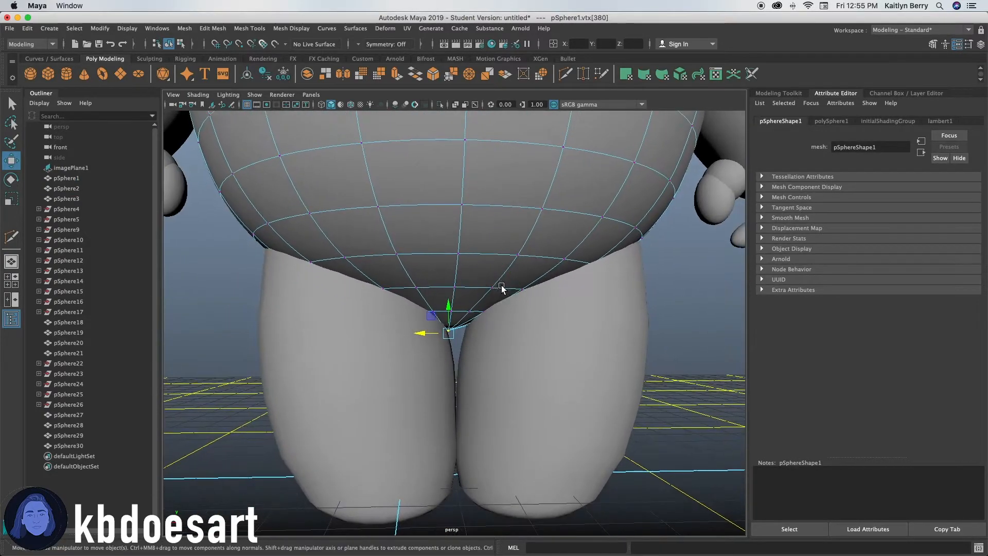
{"action": "mouse_move", "coordinate": [458, 316]}
{"action": "left_mouse_down"}
{"action": "mouse_move", "coordinate": [441, 342]}
{"action": "mouse_move", "coordinate": [450, 325]}
{"action": "left_mouse_up"}
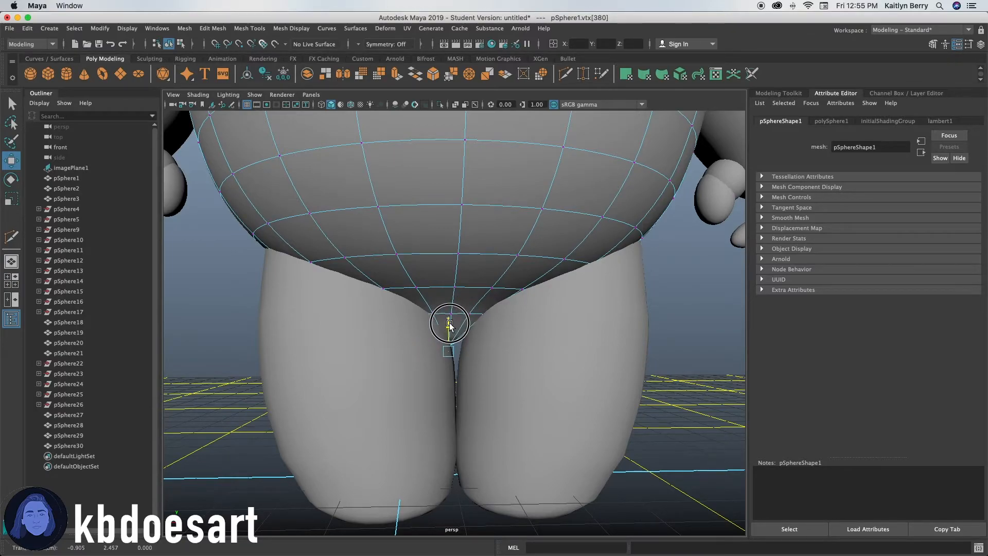
Select the body's lowest vertex loop and scale it up about 1.87 to widen the underside.
{"action": "left_click", "coordinate": [459, 313]}
{"action": "right_click_drag", "start_coordinate": [404, 318], "coordinate": [726, 286], "text": "alt"}
{"action": "double_click", "coordinate": [433, 260], "text": "shift"}
{"action": "right_click_drag", "start_coordinate": [573, 272], "coordinate": [403, 296], "text": "alt"}
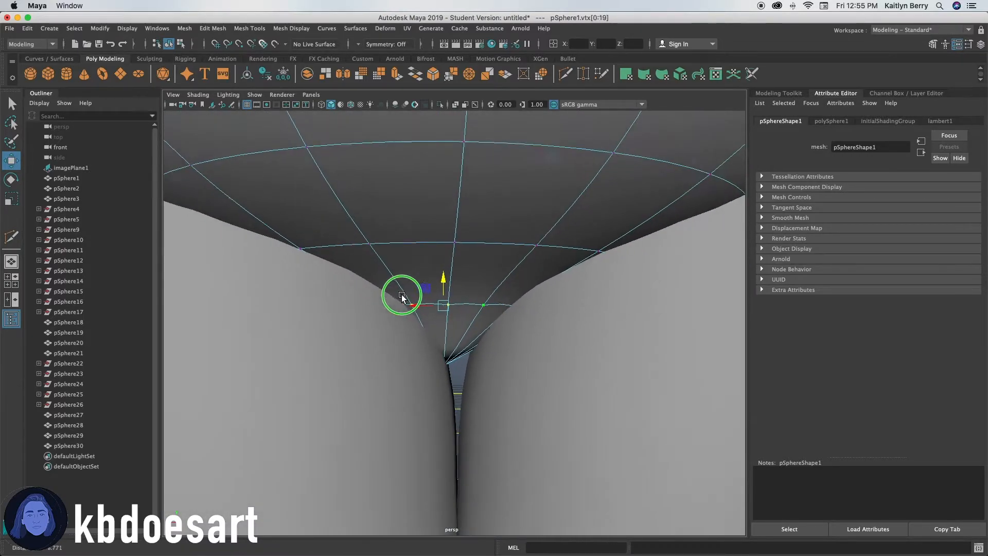
{"action": "key", "text": "r"}
{"action": "left_click_drag", "start_coordinate": [443, 282], "coordinate": [447, 263], "text": "ctrl"}
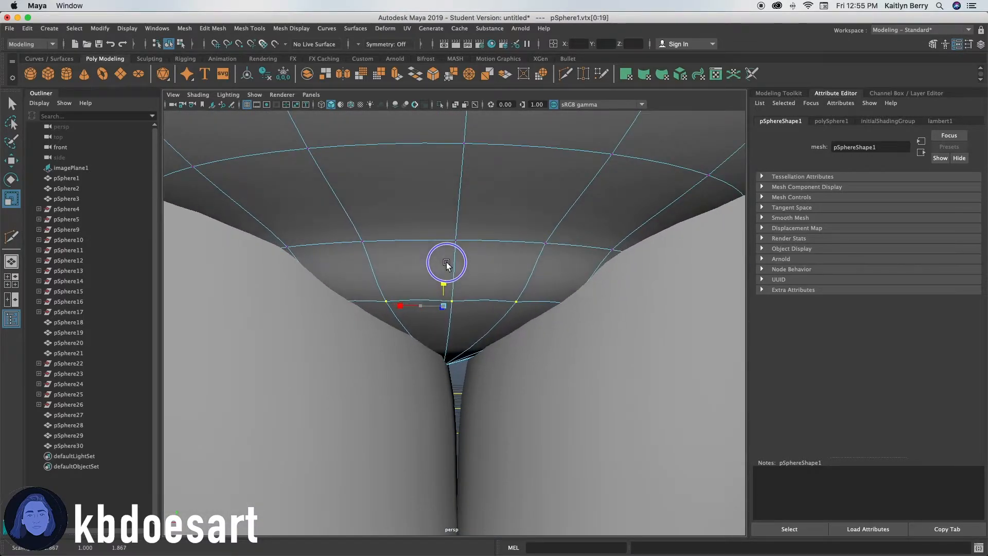
Adjust the selected underside vertex loop to refine the body's bottom between the legs.
{"action": "right_click_drag", "start_coordinate": [447, 264], "coordinate": [302, 329], "text": "alt"}
{"action": "mouse_move", "coordinate": [366, 329]}
{"action": "left_mouse_down", "text": "alt"}
{"action": "mouse_move", "coordinate": [377, 344]}
{"action": "mouse_move", "coordinate": [384, 329]}
{"action": "left_mouse_up", "text": "alt"}
{"action": "left_click_drag", "start_coordinate": [453, 294], "coordinate": [458, 296], "text": "ctrl"}
{"action": "left_click_drag", "start_coordinate": [478, 332], "coordinate": [483, 341], "text": "alt"}
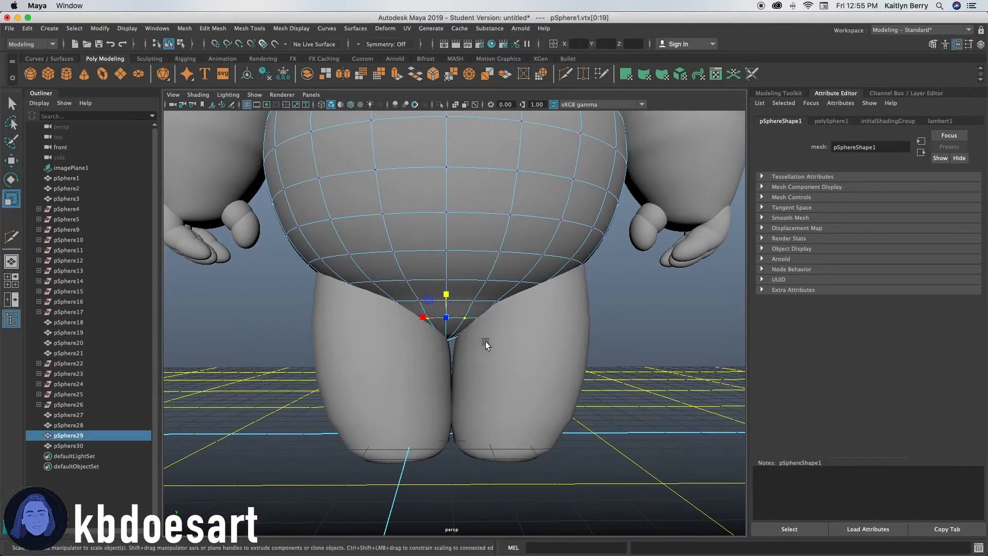
Rotate the second leg back slightly to about 5° and move it closer to the other leg.
{"action": "left_click", "coordinate": [508, 392]}
{"action": "key", "text": "e"}
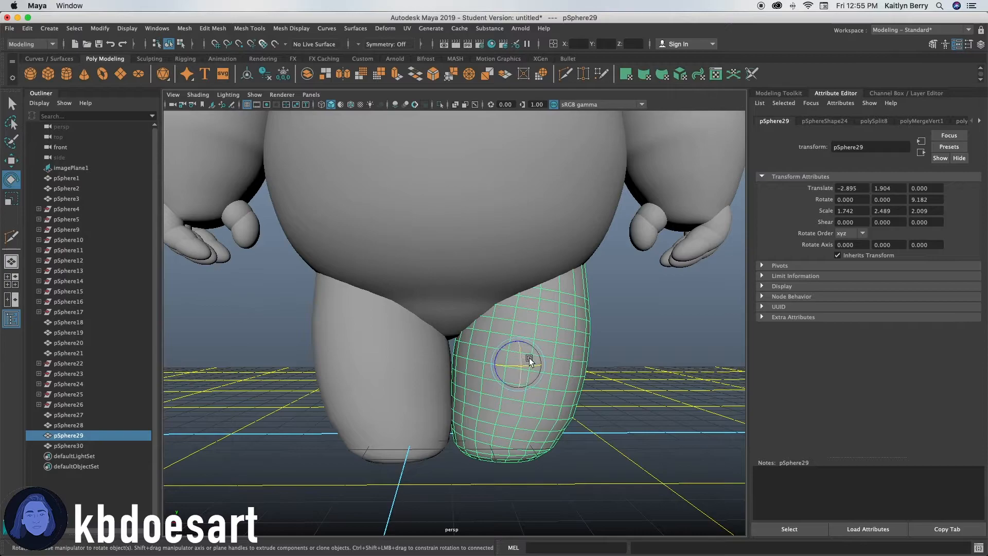
{"action": "left_click_drag", "start_coordinate": [529, 355], "coordinate": [497, 365]}
{"action": "key", "text": "w"}
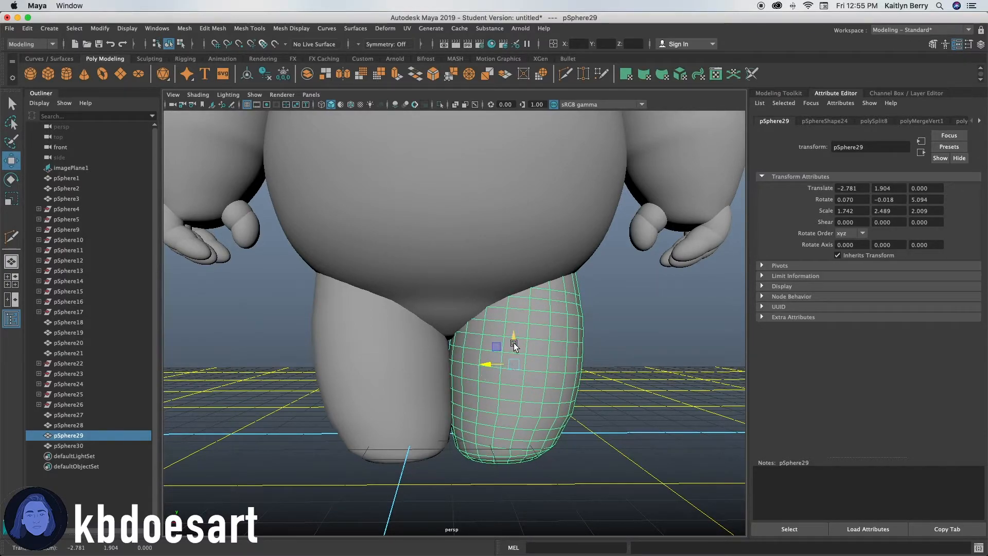
{"action": "left_click_drag", "start_coordinate": [514, 344], "coordinate": [492, 399], "text": "alt"}
{"action": "left_click", "coordinate": [589, 368]}
Select the body and turn on its smooth mesh preview.
{"action": "scroll", "coordinate": [571, 374], "scroll_direction": "down", "scroll_amount": 3}
{"action": "scroll", "coordinate": [483, 360], "scroll_direction": "down", "scroll_amount": 4}
{"action": "left_click_drag", "start_coordinate": [482, 358], "coordinate": [474, 309], "text": "alt"}
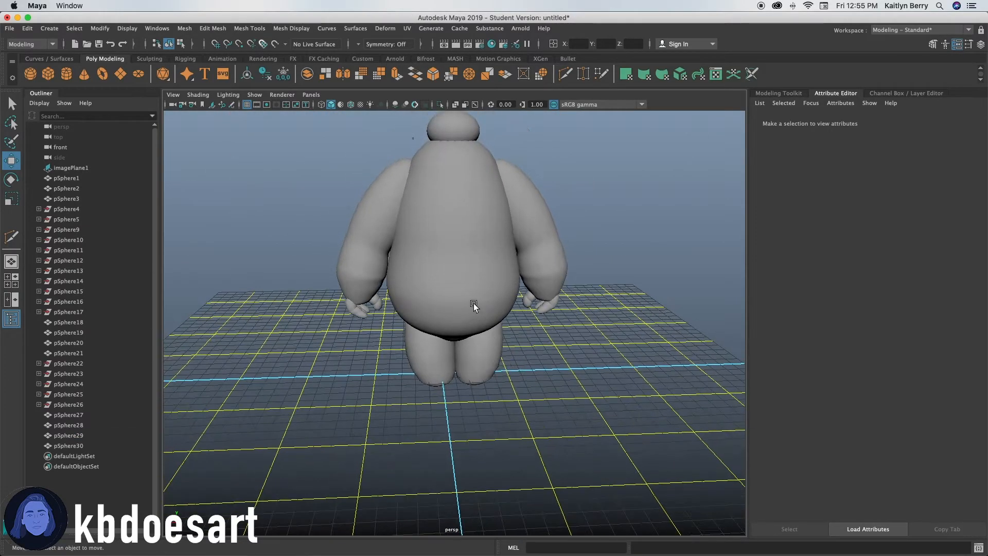
{"action": "left_click", "coordinate": [474, 308]}
{"action": "key", "text": "3"}
{"action": "left_click_drag", "start_coordinate": [469, 387], "coordinate": [460, 358], "text": "alt"}
{"action": "scroll", "coordinate": [460, 358], "scroll_direction": "down", "scroll_amount": 4}
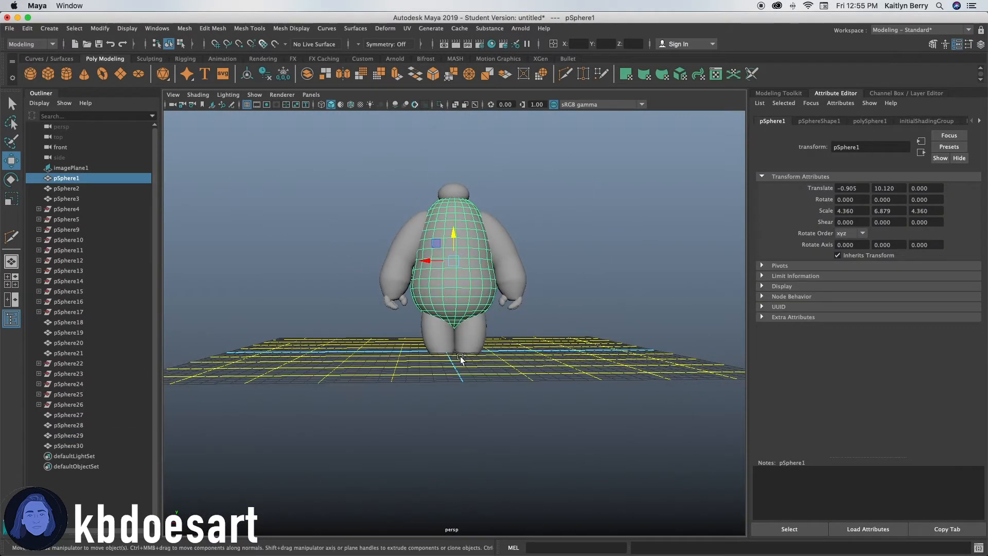
{"action": "left_click", "coordinate": [369, 379]}
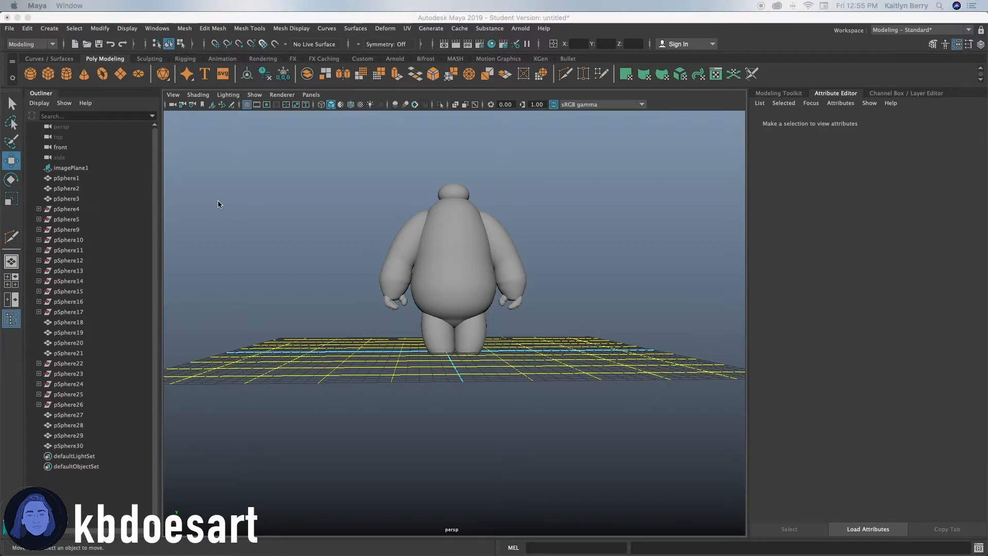
Orbit around the model to inspect the legs and body from several angles.
{"action": "left_click_drag", "start_coordinate": [461, 282], "coordinate": [404, 292], "text": "alt"}
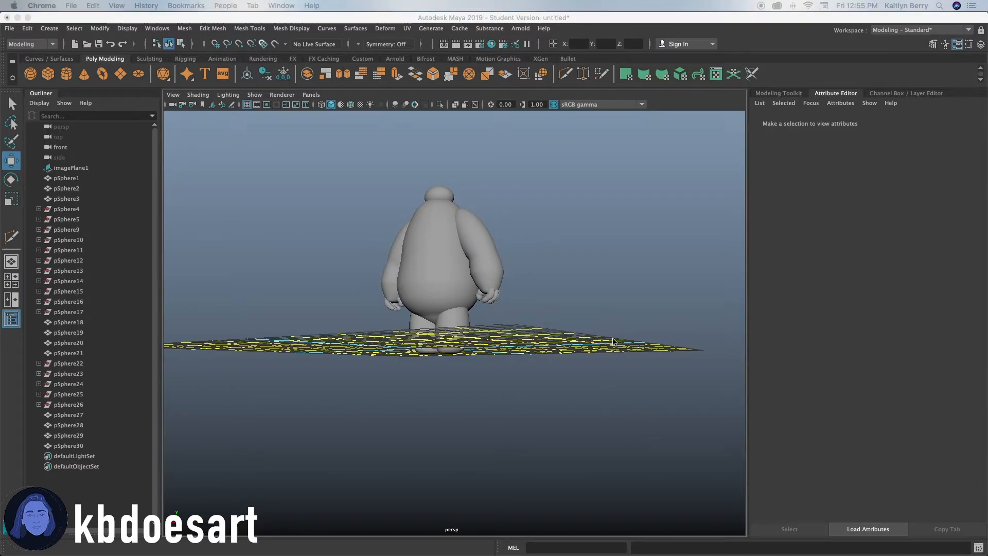
{"action": "left_click_drag", "start_coordinate": [438, 346], "coordinate": [421, 355], "text": "alt"}
{"action": "right_click_drag", "start_coordinate": [327, 346], "coordinate": [586, 375], "text": "alt"}
{"action": "left_click_drag", "start_coordinate": [576, 390], "coordinate": [581, 360], "text": "alt"}
{"action": "right_click_drag", "start_coordinate": [581, 360], "coordinate": [431, 332], "text": "alt"}
{"action": "middle_click_drag", "start_coordinate": [431, 332], "coordinate": [439, 390], "text": "alt"}
{"action": "left_click_drag", "start_coordinate": [447, 329], "coordinate": [664, 331], "text": "alt"}
{"action": "right_click_drag", "start_coordinate": [663, 331], "coordinate": [789, 319], "text": "alt"}
{"action": "right_click_drag", "start_coordinate": [449, 363], "coordinate": [426, 366], "text": "alt"}
Select the small extra sphere at one hand and delete it.
{"action": "left_click", "coordinate": [270, 429]}
{"action": "right_click_drag", "start_coordinate": [523, 368], "coordinate": [495, 371], "text": "alt"}
{"action": "left_click", "coordinate": [678, 427], "text": "shift"}
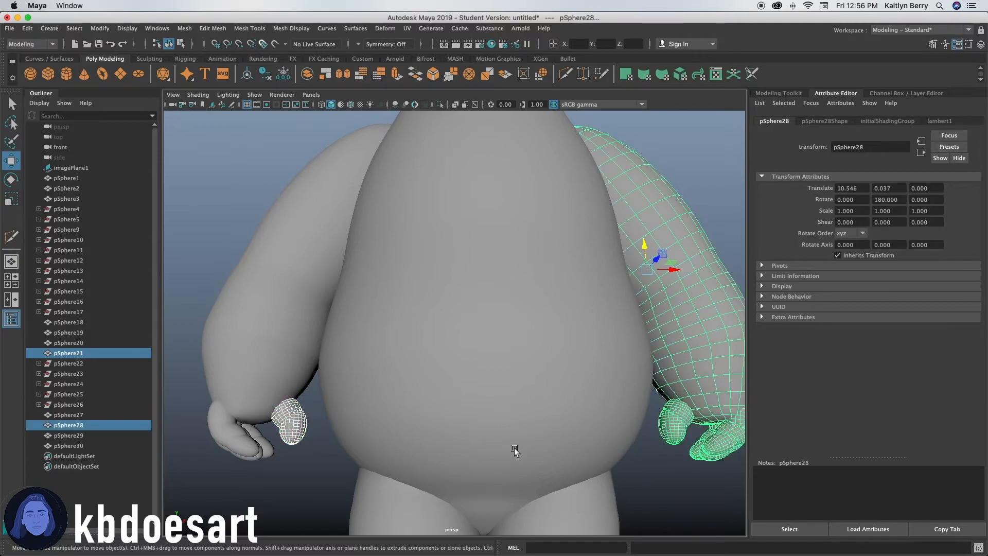
{"action": "left_click", "coordinate": [682, 431]}
{"action": "left_click", "coordinate": [290, 426]}
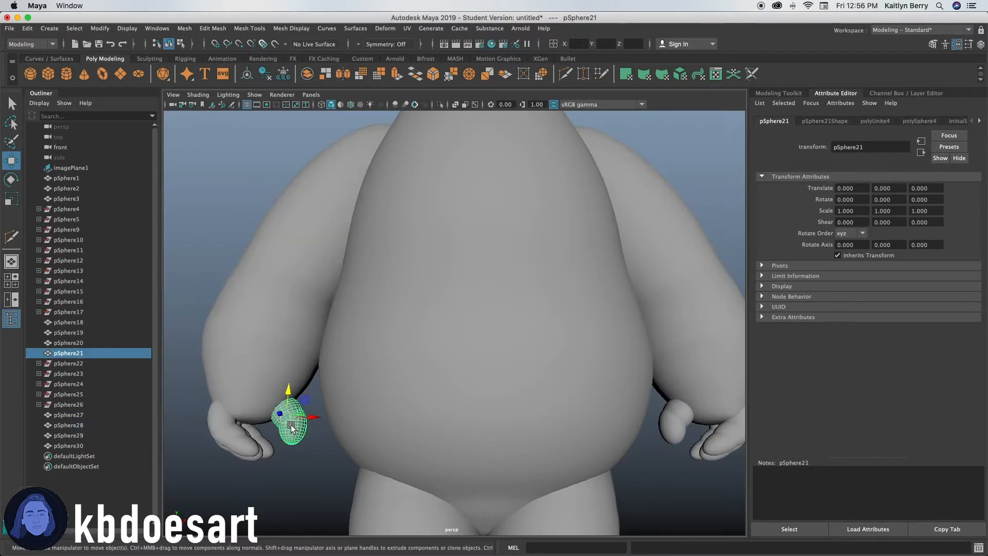
{"action": "left_click_drag", "start_coordinate": [307, 428], "coordinate": [295, 450], "text": "alt"}
{"action": "left_click_drag", "start_coordinate": [323, 395], "coordinate": [305, 374]}
{"action": "key", "text": "Delete"}
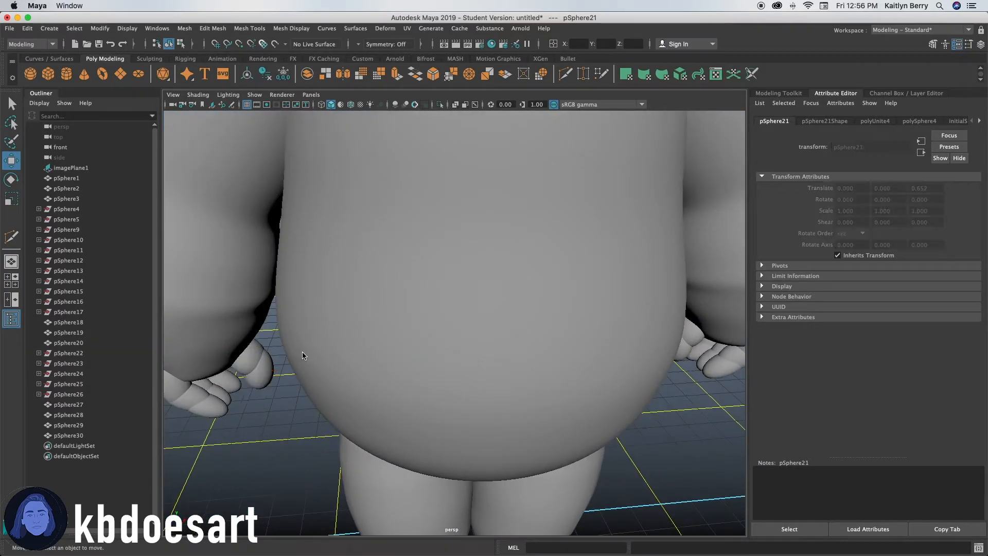
Orbit around the model to review the arms, body and legs together.
{"action": "left_click", "coordinate": [256, 367]}
{"action": "left_click_drag", "start_coordinate": [295, 412], "coordinate": [299, 374], "text": "alt"}
{"action": "right_click_drag", "start_coordinate": [419, 339], "coordinate": [359, 347], "text": "alt"}
{"action": "right_click_drag", "start_coordinate": [522, 329], "coordinate": [411, 352], "text": "alt"}
{"action": "left_click_drag", "start_coordinate": [406, 355], "coordinate": [452, 335], "text": "alt"}
{"action": "middle_click_drag", "start_coordinate": [507, 278], "coordinate": [508, 288], "text": "alt"}
{"action": "left_click_drag", "start_coordinate": [508, 288], "coordinate": [699, 231], "text": "alt"}
{"action": "right_click_drag", "start_coordinate": [698, 230], "coordinate": [622, 242], "text": "alt"}
{"action": "left_click_drag", "start_coordinate": [496, 252], "coordinate": [500, 277], "text": "alt"}
{"action": "right_click_drag", "start_coordinate": [443, 275], "coordinate": [550, 200], "text": "alt"}
{"action": "middle_click_drag", "start_coordinate": [463, 180], "coordinate": [475, 288], "text": "alt"}
{"action": "left_click_drag", "start_coordinate": [474, 288], "coordinate": [478, 269], "text": "alt"}
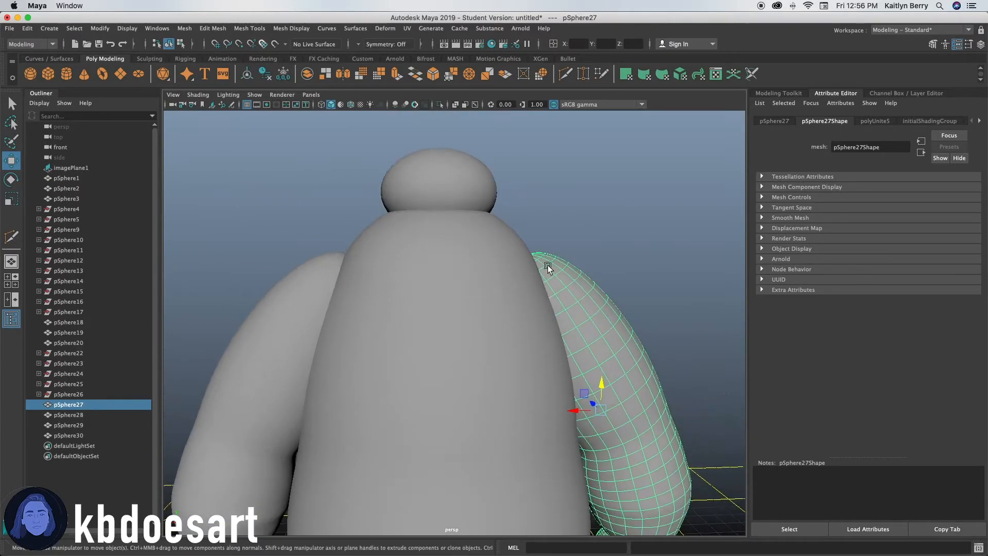
{"action": "right_click_drag", "start_coordinate": [525, 268], "coordinate": [450, 301], "text": "alt"}
{"action": "left_click_drag", "start_coordinate": [449, 300], "coordinate": [453, 282], "text": "alt"}
{"action": "left_click", "coordinate": [595, 205]}
{"action": "left_click_drag", "start_coordinate": [509, 317], "coordinate": [511, 307], "text": "alt"}
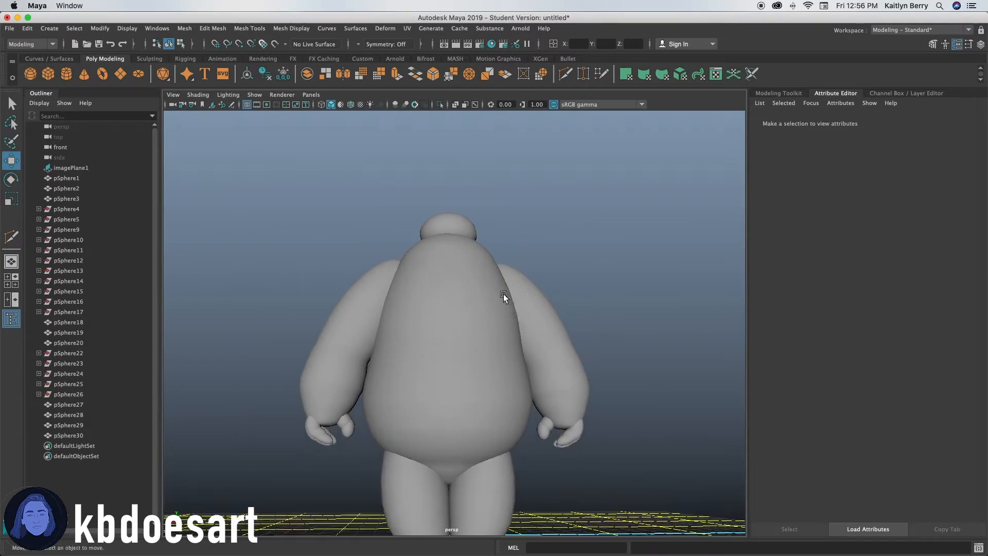
{"action": "right_click_drag", "start_coordinate": [422, 241], "coordinate": [600, 186], "text": "alt"}
{"action": "middle_click_drag", "start_coordinate": [497, 149], "coordinate": [490, 311], "text": "alt"}
Create a cylinder, move it up to the head, rotate it 90° and scale it down as an eye.
{"action": "key", "text": "space"}
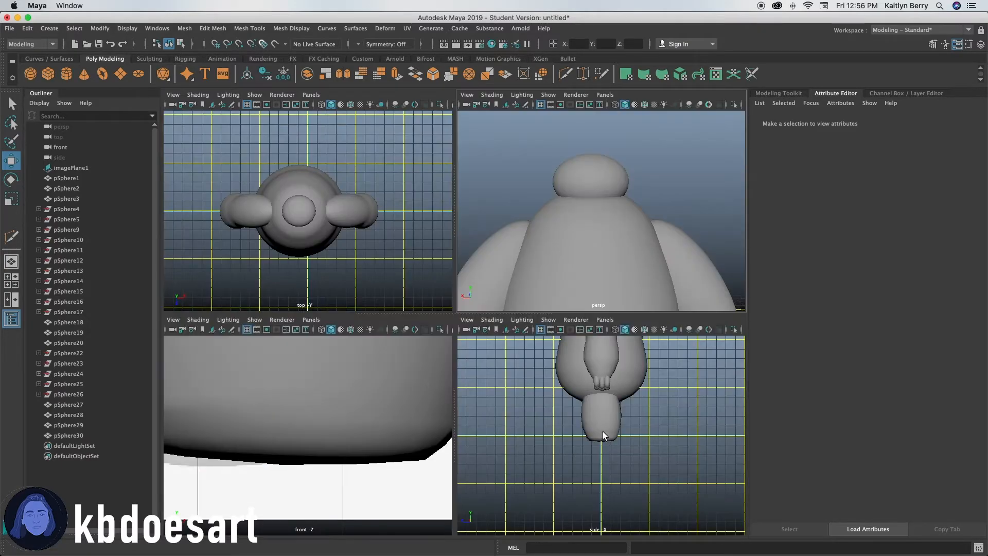
{"action": "key", "text": "space"}
{"action": "right_click_drag", "start_coordinate": [380, 380], "coordinate": [172, 283], "text": "alt"}
{"action": "middle_click_drag", "start_coordinate": [506, 127], "coordinate": [416, 450], "text": "alt"}
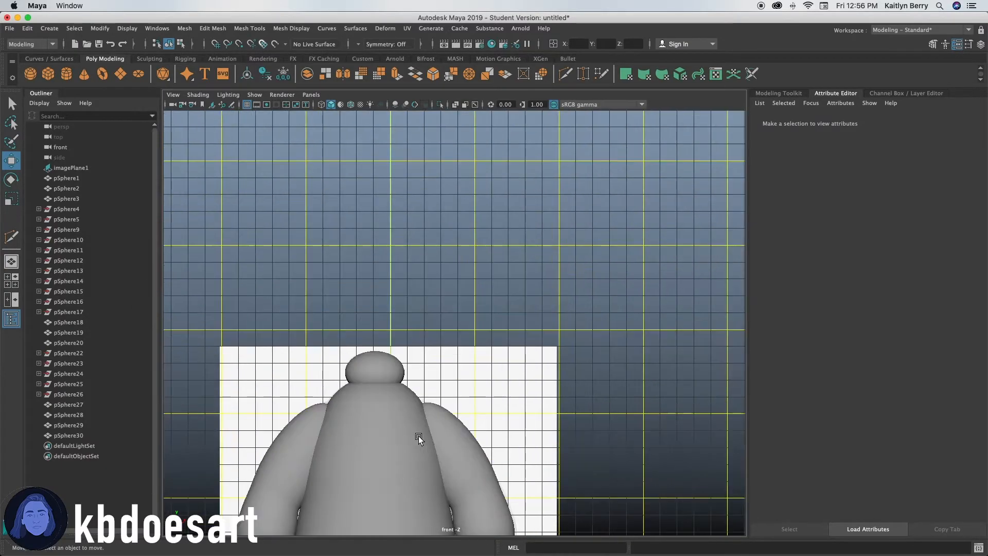
{"action": "right_click_drag", "start_coordinate": [389, 364], "coordinate": [350, 433], "text": "alt"}
{"action": "middle_click_drag", "start_coordinate": [349, 434], "coordinate": [474, 374], "text": "alt"}
{"action": "right_click_drag", "start_coordinate": [494, 371], "coordinate": [803, 334], "text": "alt"}
{"action": "middle_click_drag", "start_coordinate": [545, 386], "coordinate": [520, 348], "text": "alt"}
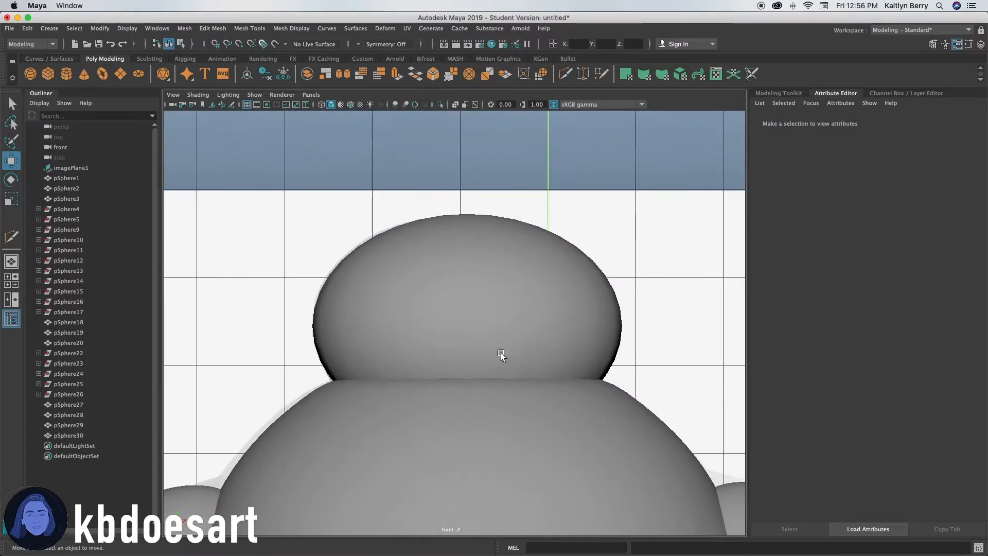
{"action": "left_click", "coordinate": [65, 66]}
{"action": "right_click_drag", "start_coordinate": [512, 249], "coordinate": [461, 410], "text": "alt"}
{"action": "middle_click_drag", "start_coordinate": [489, 498], "coordinate": [504, 313], "text": "alt"}
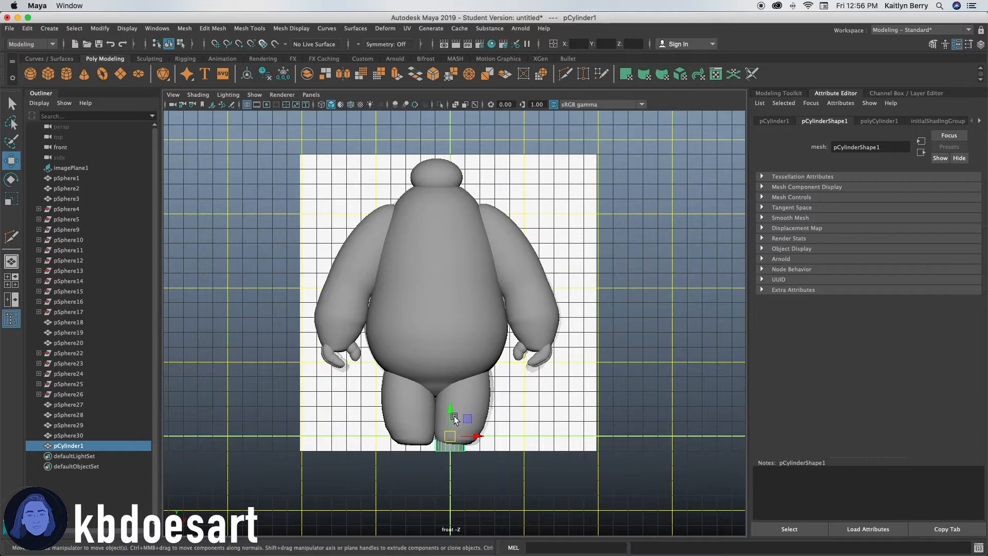
{"action": "left_click_drag", "start_coordinate": [450, 411], "coordinate": [430, 171]}
{"action": "right_click_drag", "start_coordinate": [431, 170], "coordinate": [485, 142], "text": "alt"}
{"action": "middle_click_drag", "start_coordinate": [485, 141], "coordinate": [498, 374], "text": "alt"}
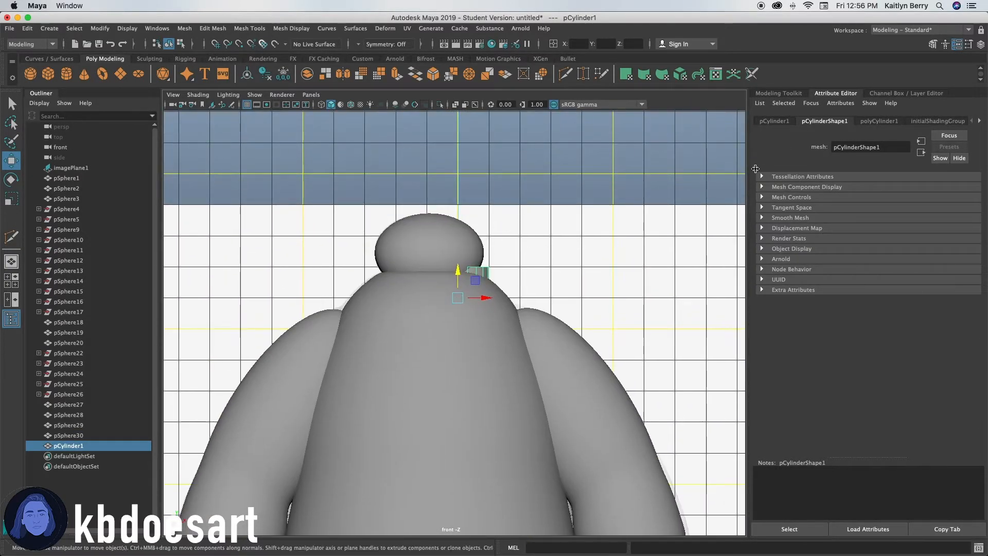
{"action": "left_click", "coordinate": [781, 121]}
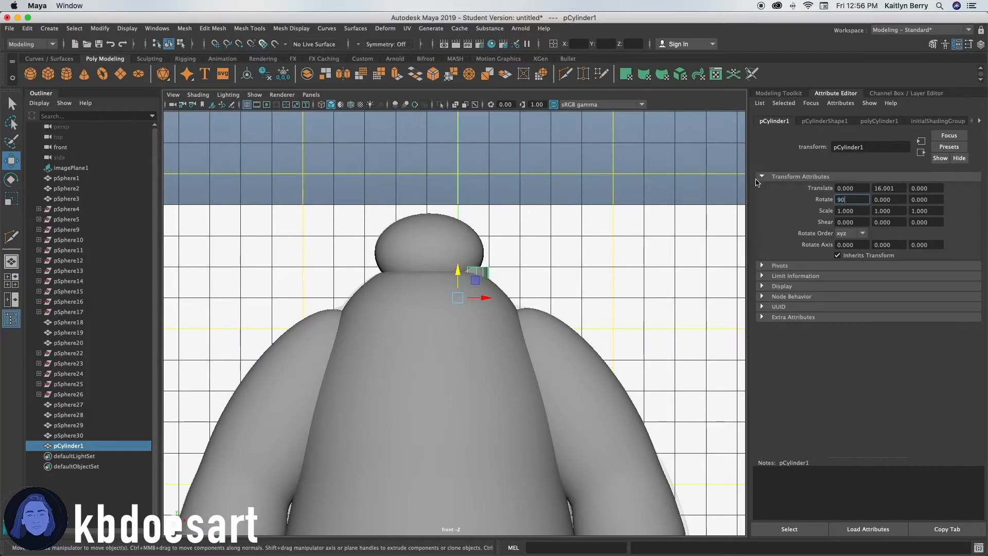
{"action": "key", "text": "r"}
{"action": "left_click_drag", "start_coordinate": [457, 298], "coordinate": [480, 239]}
{"action": "key", "text": "w"}
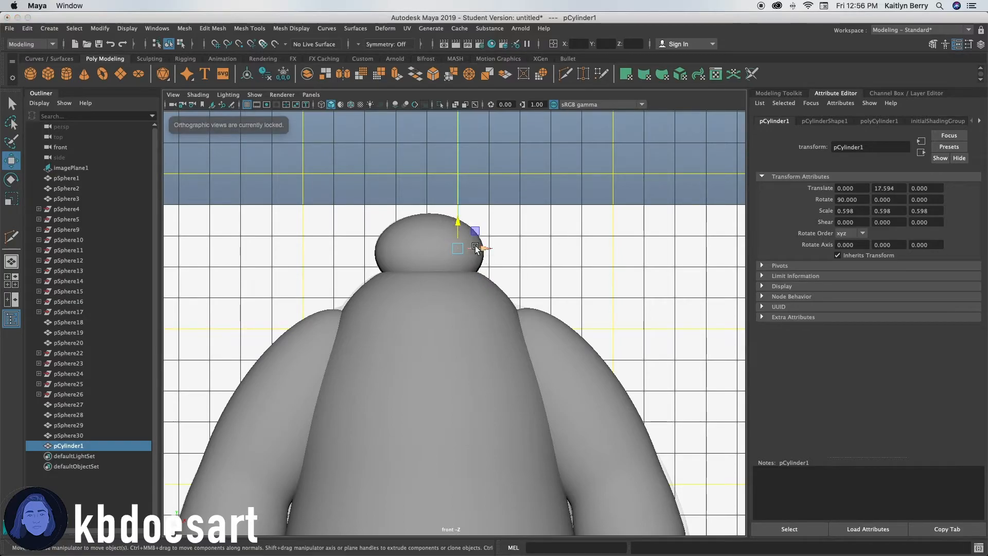
Move the cylinder forward onto the head's front and scale it smaller.
{"action": "key", "text": "space"}
{"action": "key", "text": "space"}
{"action": "left_click_drag", "start_coordinate": [562, 201], "coordinate": [407, 299], "text": "alt"}
{"action": "key", "text": "r"}
{"action": "key", "text": "w"}
{"action": "left_click_drag", "start_coordinate": [359, 238], "coordinate": [350, 260]}
{"action": "key", "text": "r"}
{"action": "key", "text": "space"}
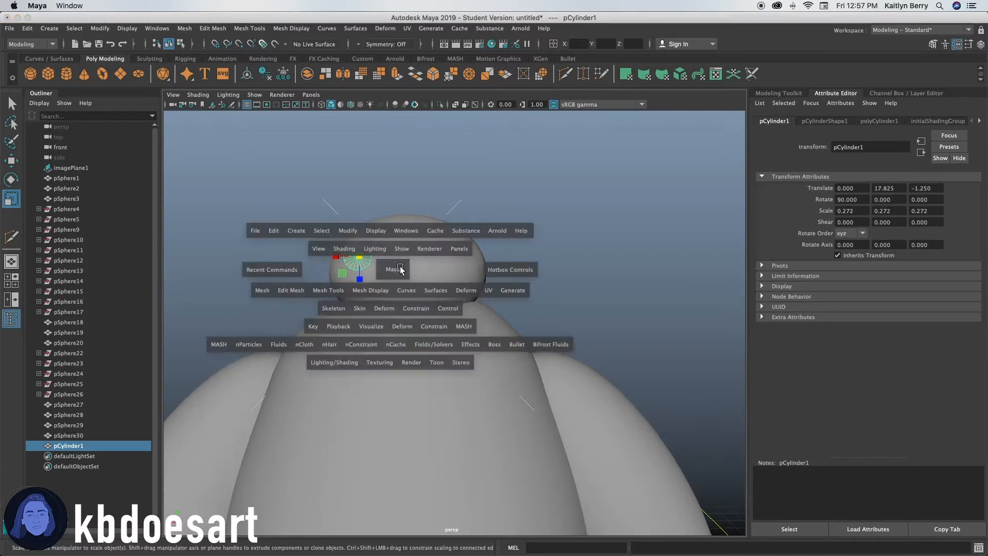
{"action": "key", "text": "space"}
{"action": "key", "text": "space"}
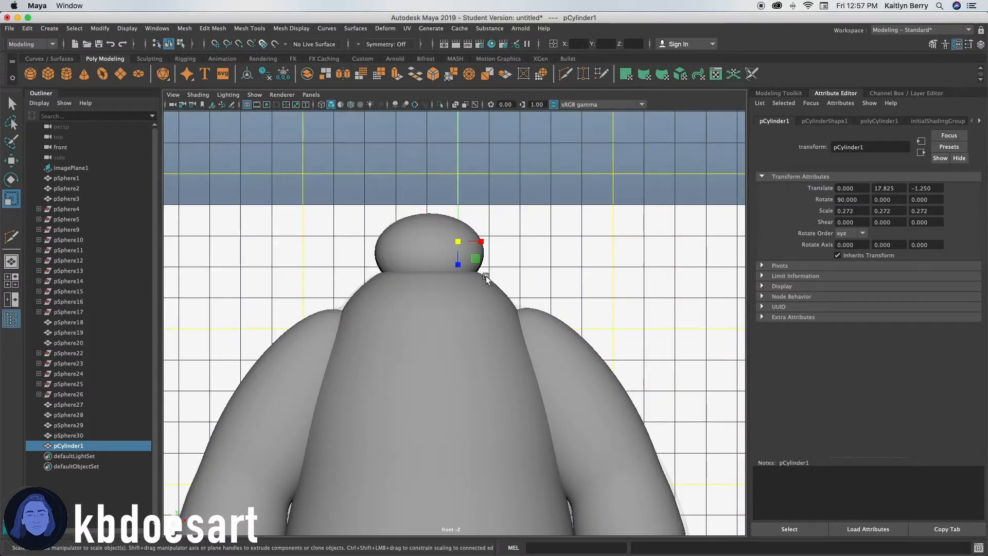
Toggle X-ray to check the cylinder against the head and scale the cylinder up.
{"action": "left_click", "coordinate": [422, 230]}
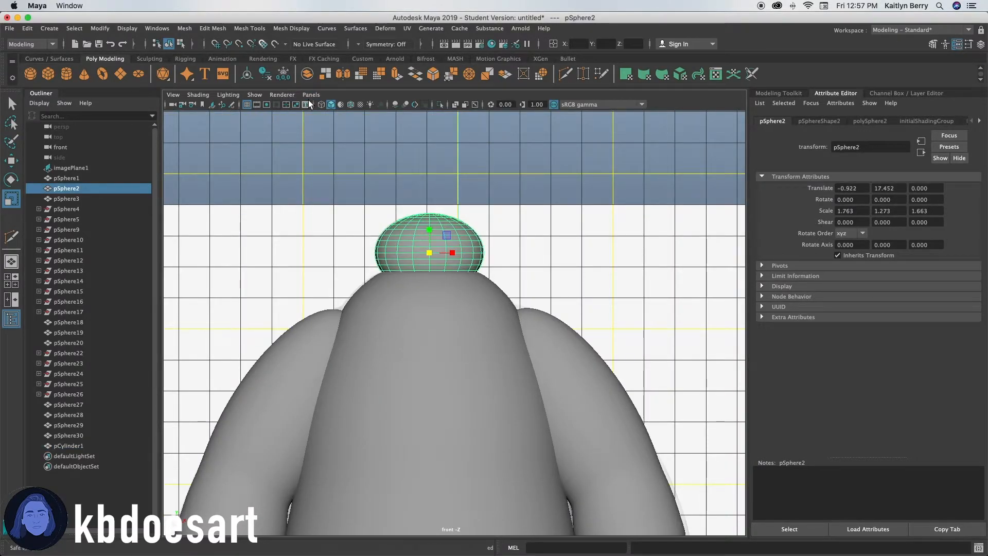
{"action": "left_click", "coordinate": [322, 104]}
{"action": "scroll", "coordinate": [505, 185], "scroll_direction": "up", "scroll_amount": 5}
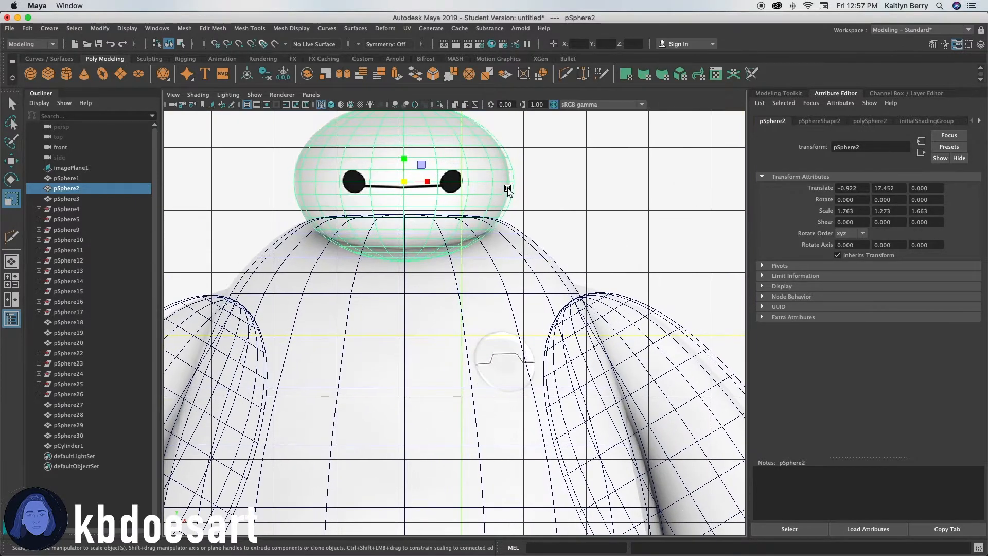
{"action": "left_click_drag", "start_coordinate": [480, 278], "coordinate": [481, 265], "text": "alt"}
{"action": "left_click", "coordinate": [83, 446]}
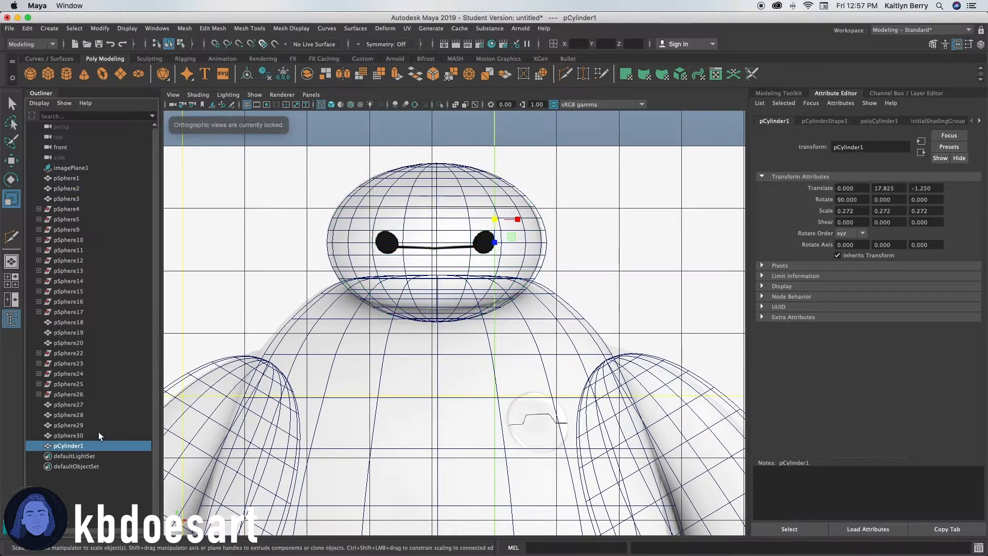
{"action": "left_click_drag", "start_coordinate": [494, 220], "coordinate": [524, 208]}
{"action": "left_click", "coordinate": [331, 105]}
{"action": "left_click_drag", "start_coordinate": [411, 151], "coordinate": [434, 222], "text": "alt"}
{"action": "left_click", "coordinate": [321, 105]}
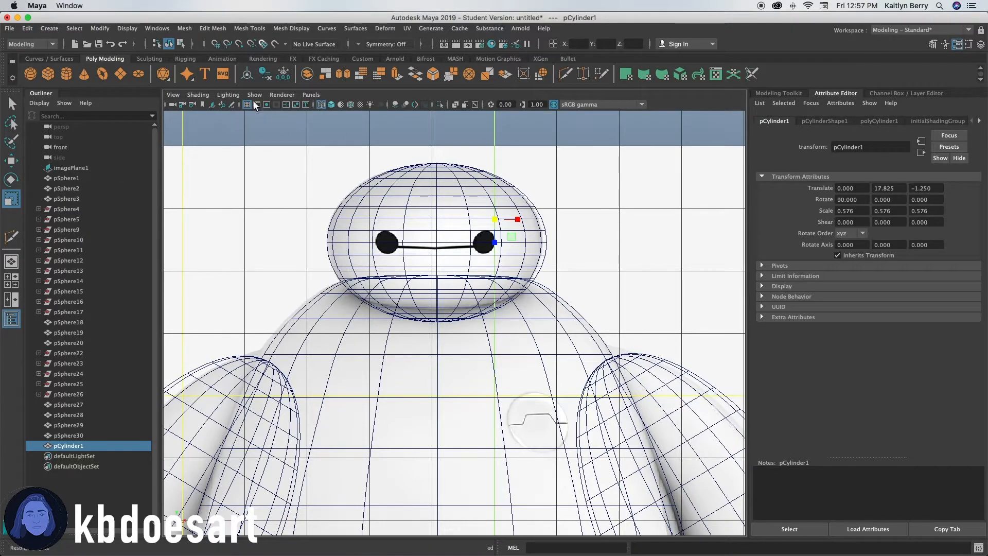
{"action": "left_click", "coordinate": [332, 104]}
Hide the head mesh and delete the first eye cylinder.
{"action": "left_click", "coordinate": [446, 201]}
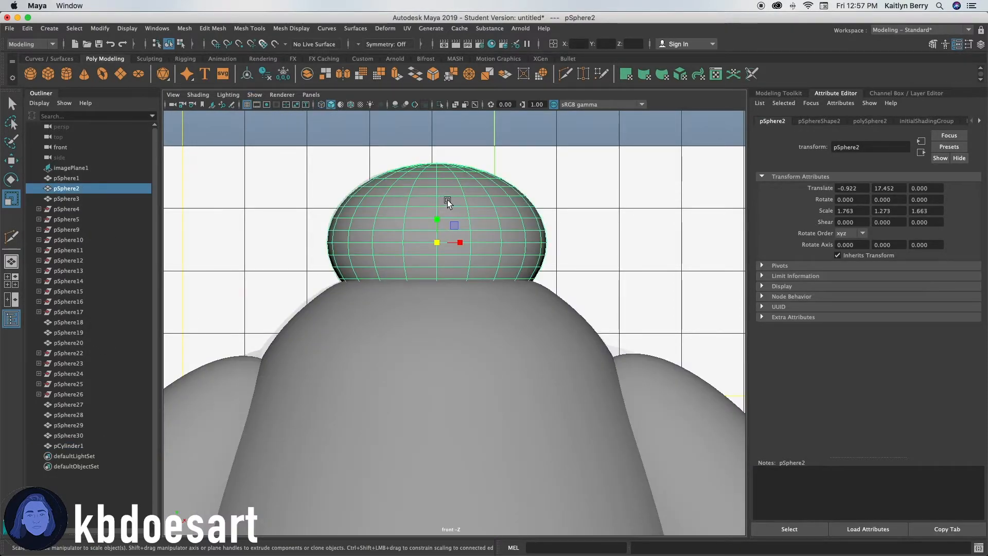
{"action": "key", "text": "ctrl+h"}
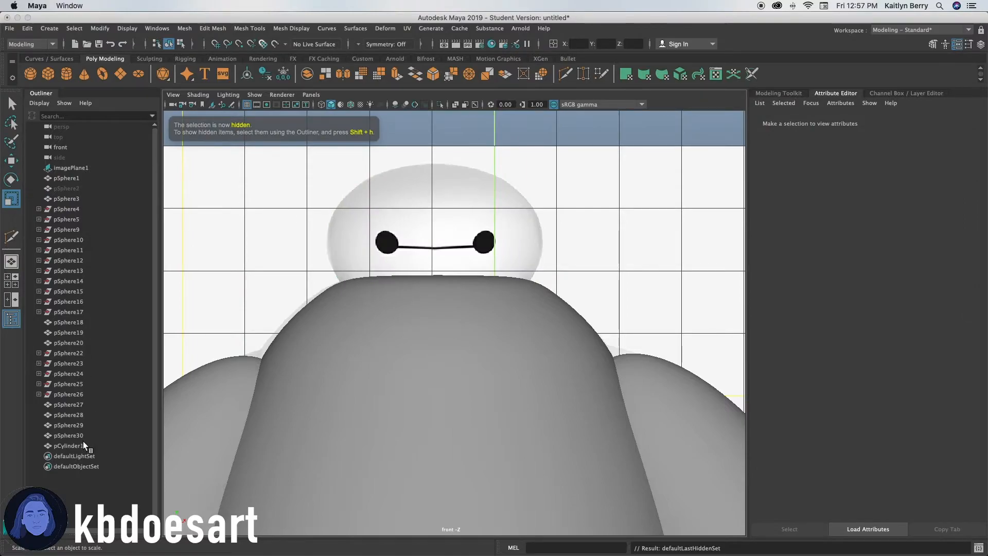
{"action": "left_click", "coordinate": [70, 446]}
{"action": "left_click_drag", "start_coordinate": [497, 218], "coordinate": [568, 191]}
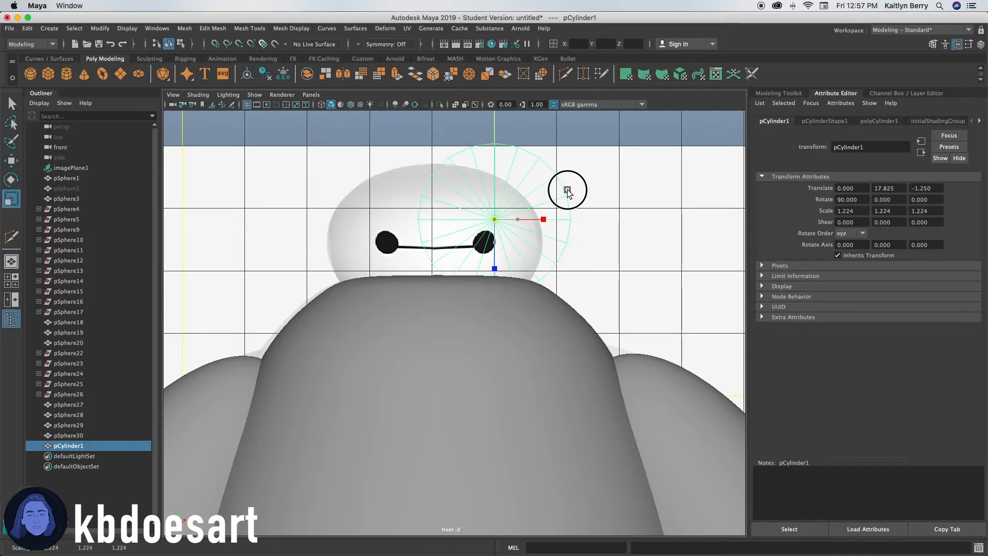
{"action": "key", "text": "space"}
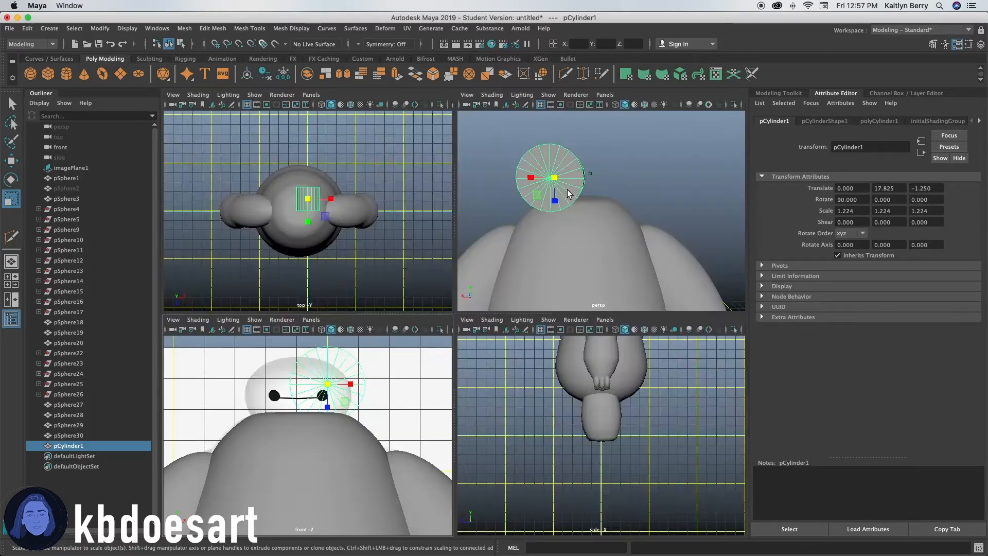
{"action": "key", "text": "space"}
{"action": "mouse_move", "coordinate": [485, 231]}
{"action": "left_mouse_down", "text": "alt"}
{"action": "mouse_move", "coordinate": [573, 238]}
{"action": "mouse_move", "coordinate": [529, 209]}
{"action": "mouse_move", "coordinate": [480, 217]}
{"action": "left_mouse_up", "text": "alt"}
{"action": "key", "text": "Delete"}
Create a new cylinder, move it up to the head and set its X rotation to 90.
{"action": "key", "text": "space"}
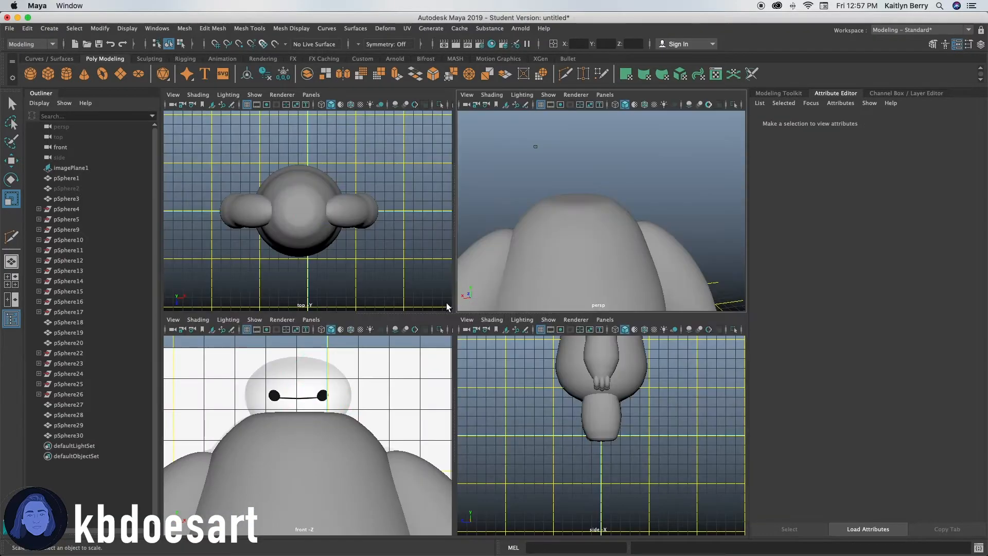
{"action": "key", "text": "space"}
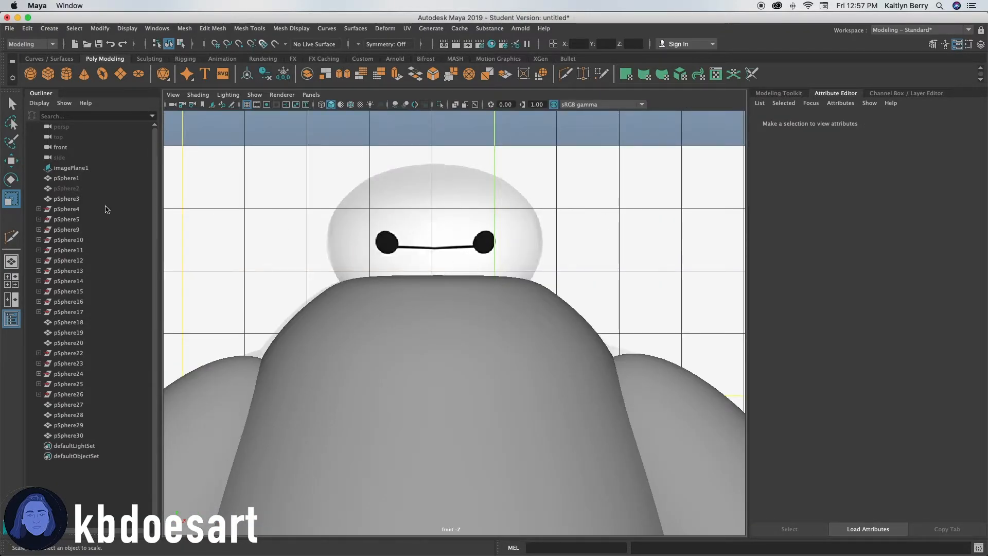
{"action": "left_click", "coordinate": [67, 73]}
{"action": "key", "text": "a"}
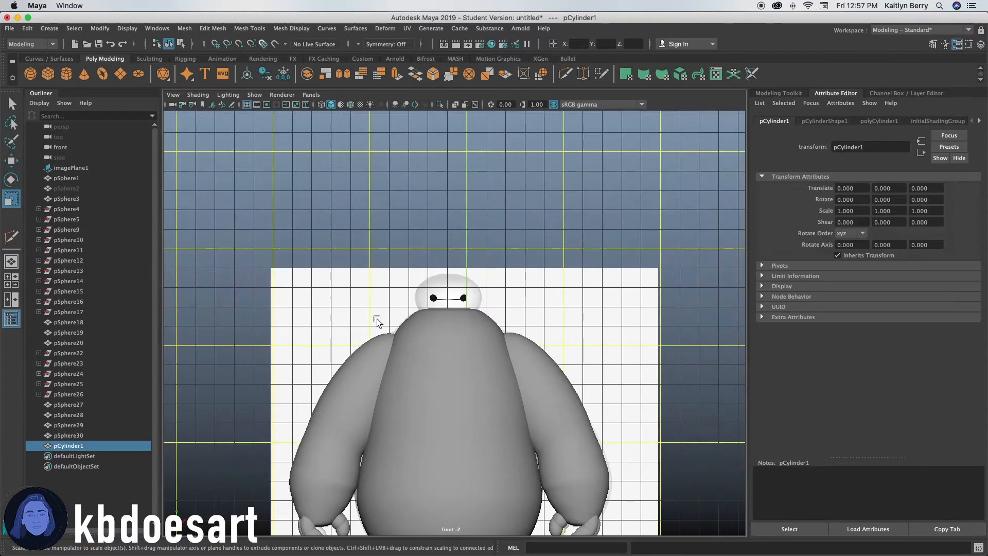
{"action": "key", "text": "w"}
{"action": "middle_click_drag", "start_coordinate": [427, 277], "coordinate": [418, 252], "text": "alt"}
{"action": "left_click_drag", "start_coordinate": [439, 415], "coordinate": [391, 171]}
{"action": "key", "text": "super+z"}
{"action": "right_click_drag", "start_coordinate": [391, 171], "coordinate": [669, 298], "text": "alt"}
{"action": "type", "text": "90"}
{"action": "key", "text": "Return"}
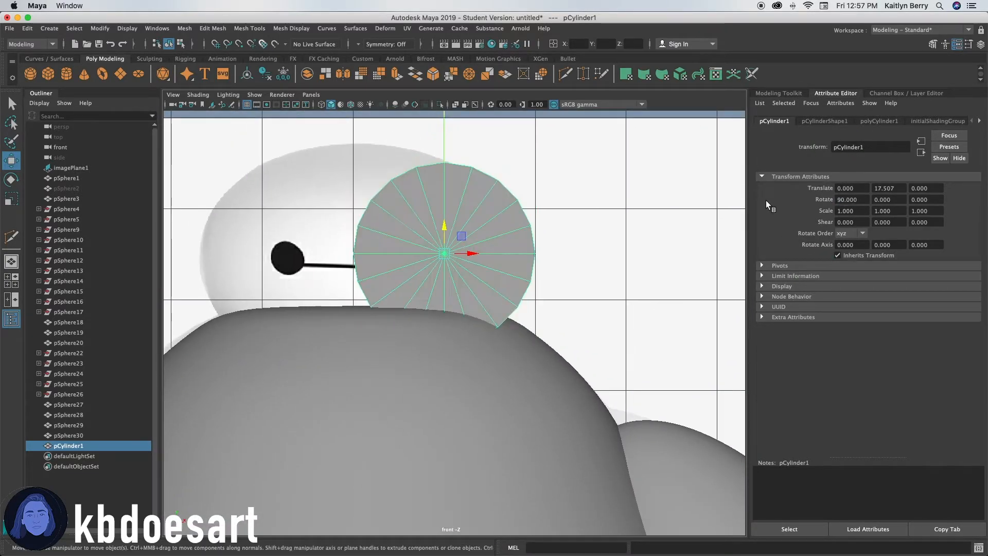
Scale the cylinder to about 0.19 and place it over one eye dot of the reference.
{"action": "key", "text": "r"}
{"action": "left_click_drag", "start_coordinate": [445, 255], "coordinate": [316, 248]}
{"action": "key", "text": "w"}
{"action": "mouse_move", "coordinate": [459, 254]}
{"action": "left_mouse_down"}
{"action": "mouse_move", "coordinate": [443, 253]}
{"action": "mouse_move", "coordinate": [431, 234]}
{"action": "mouse_move", "coordinate": [459, 259]}
{"action": "left_mouse_up"}
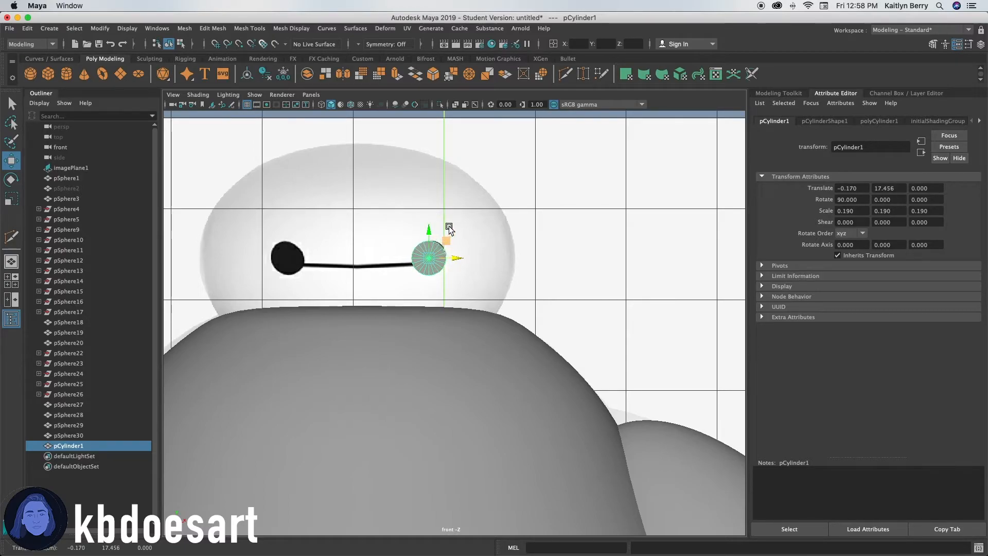
Duplicate the eye cylinder and move the copy over the other eye dot.
{"action": "key", "text": "super+d"}
{"action": "left_click_drag", "start_coordinate": [456, 261], "coordinate": [316, 270]}
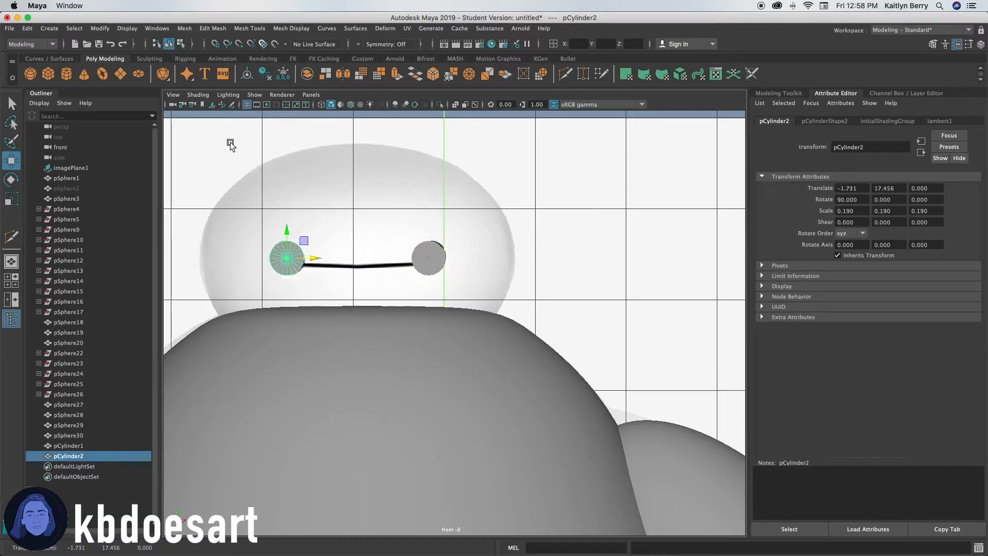
Create a polygon cube and move it up in front of the head.
{"action": "left_click", "coordinate": [43, 75]}
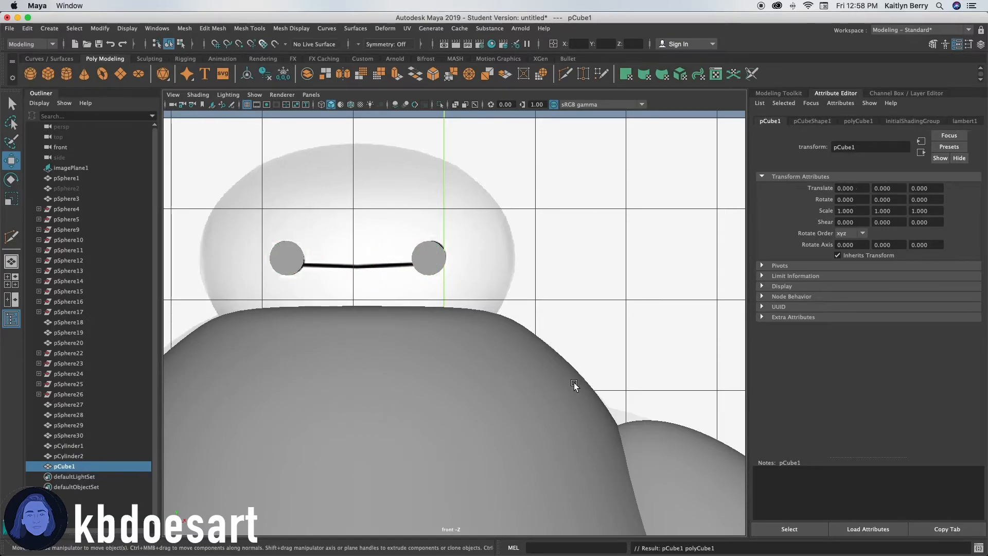
{"action": "scroll", "coordinate": [564, 379], "scroll_direction": "down", "scroll_amount": 5}
{"action": "middle_click_drag", "start_coordinate": [423, 399], "coordinate": [423, 321], "text": "alt"}
{"action": "scroll", "coordinate": [436, 514], "scroll_direction": "down", "scroll_amount": 2}
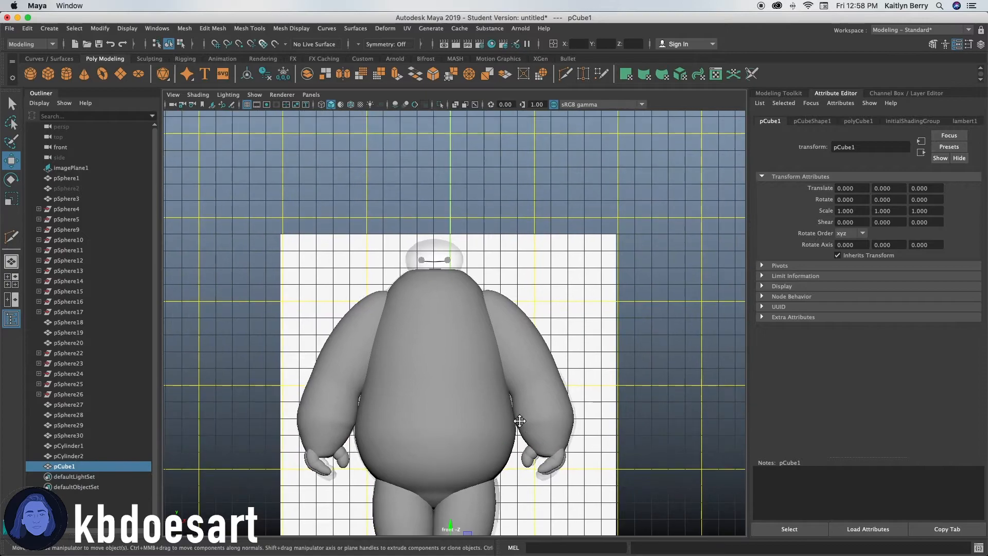
{"action": "middle_click_drag", "start_coordinate": [436, 514], "coordinate": [441, 463], "text": "alt"}
{"action": "left_click_drag", "start_coordinate": [441, 463], "coordinate": [406, 154]}
{"action": "scroll", "coordinate": [485, 379], "scroll_direction": "up", "scroll_amount": 6}
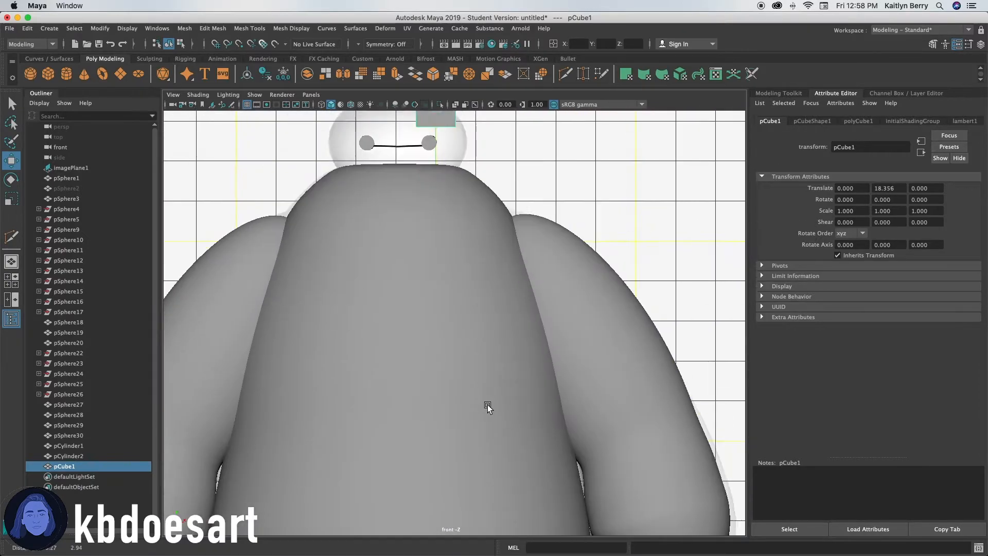
{"action": "middle_click_drag", "start_coordinate": [546, 200], "coordinate": [556, 403], "text": "alt"}
{"action": "scroll", "coordinate": [481, 361], "scroll_direction": "up", "scroll_amount": 1}
{"action": "scroll", "coordinate": [482, 360], "scroll_direction": "up", "scroll_amount": 1}
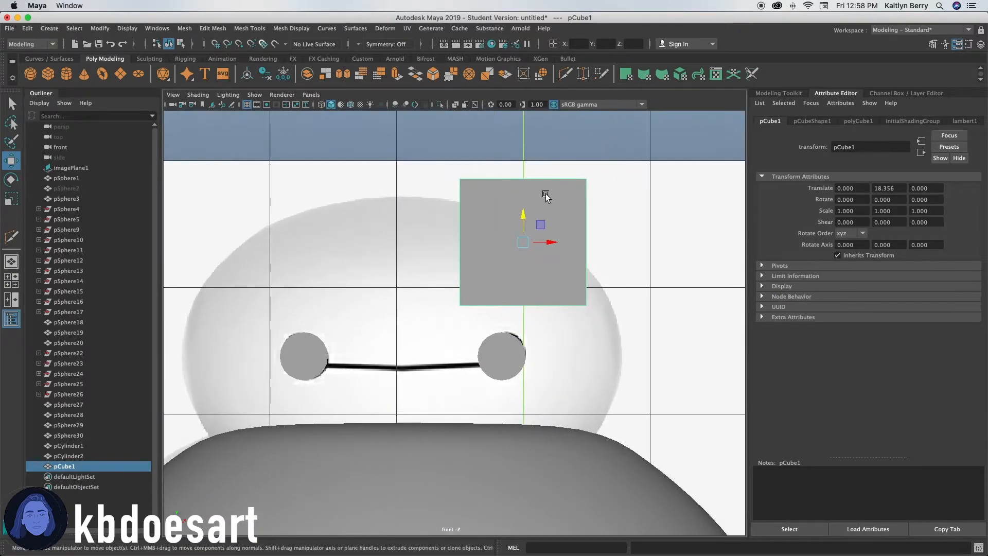
Scale the cube into a thin bar about 1.29 by 0.03 and place it between the two eye cylinders.
{"action": "key", "text": "r"}
{"action": "left_click_drag", "start_coordinate": [523, 216], "coordinate": [433, 364]}
{"action": "key", "text": "w"}
{"action": "key", "text": "r"}
{"action": "key", "text": "w"}
{"action": "key", "text": "r"}
{"action": "key", "text": "w"}
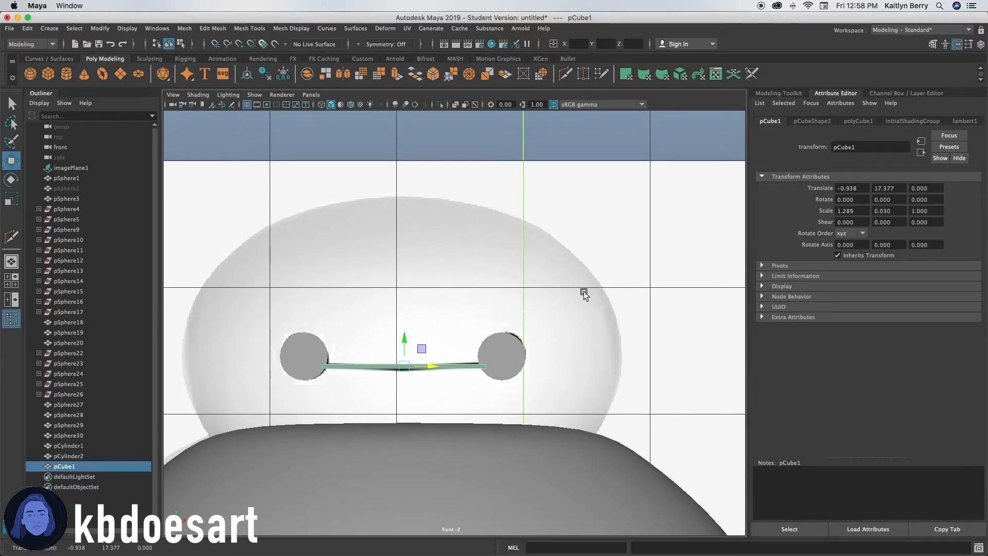
Switch to the perspective view and show the hidden head mesh again.
{"action": "key", "text": "space"}
{"action": "key", "text": "space"}
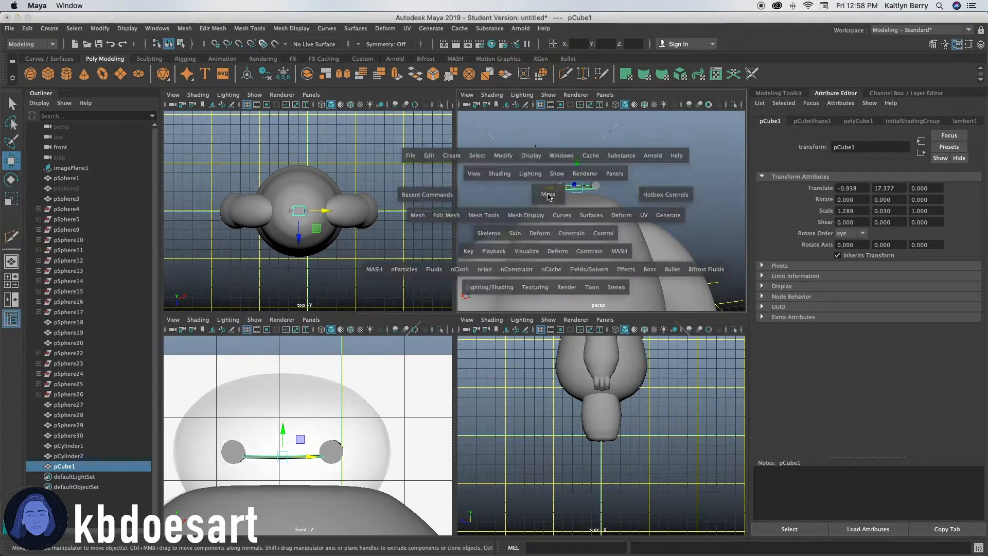
{"action": "left_click_drag", "start_coordinate": [408, 228], "coordinate": [480, 245], "text": "alt"}
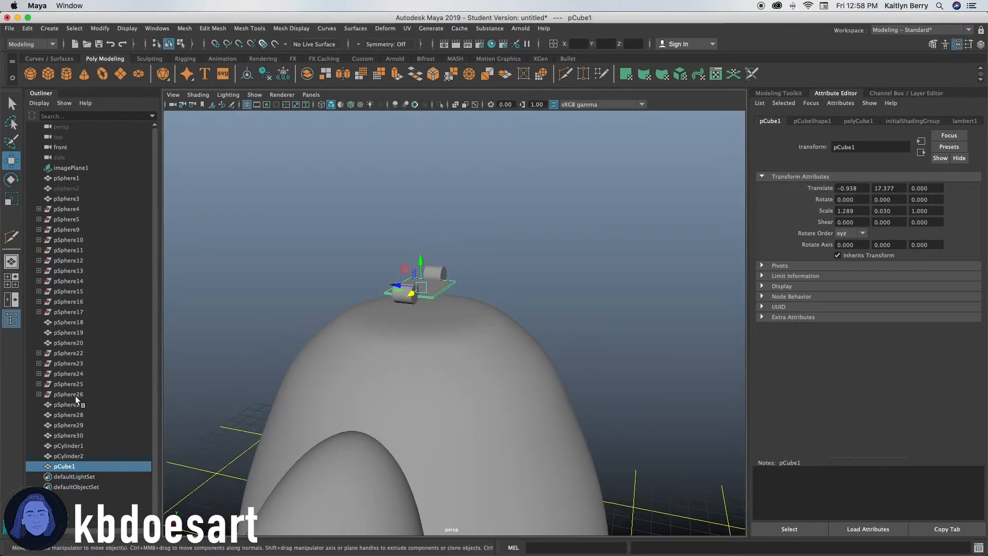
{"action": "left_click", "coordinate": [80, 455]}
{"action": "left_click", "coordinate": [76, 188]}
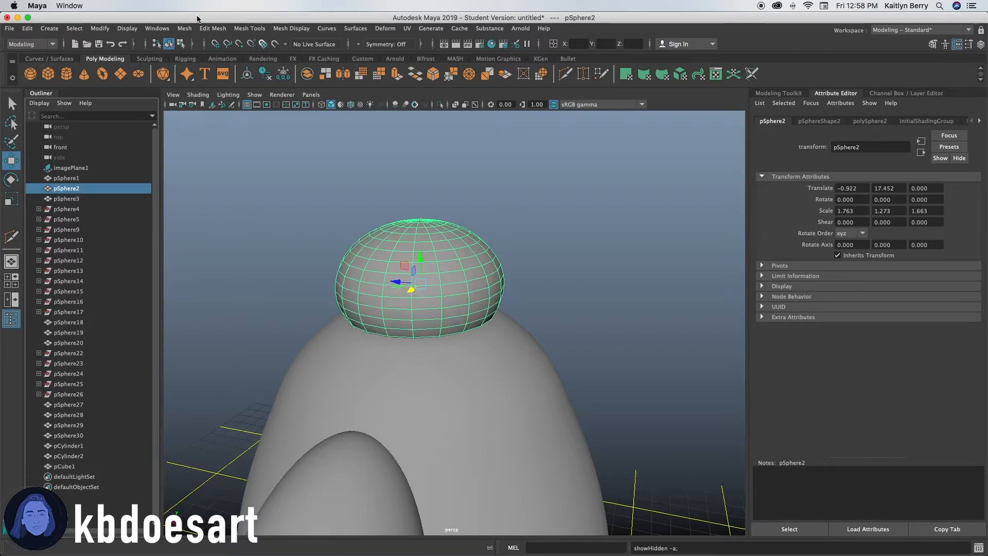
Select both eye cylinders and the bar and push them forward in depth into the head's face.
{"action": "left_click_drag", "start_coordinate": [64, 465], "coordinate": [72, 443]}
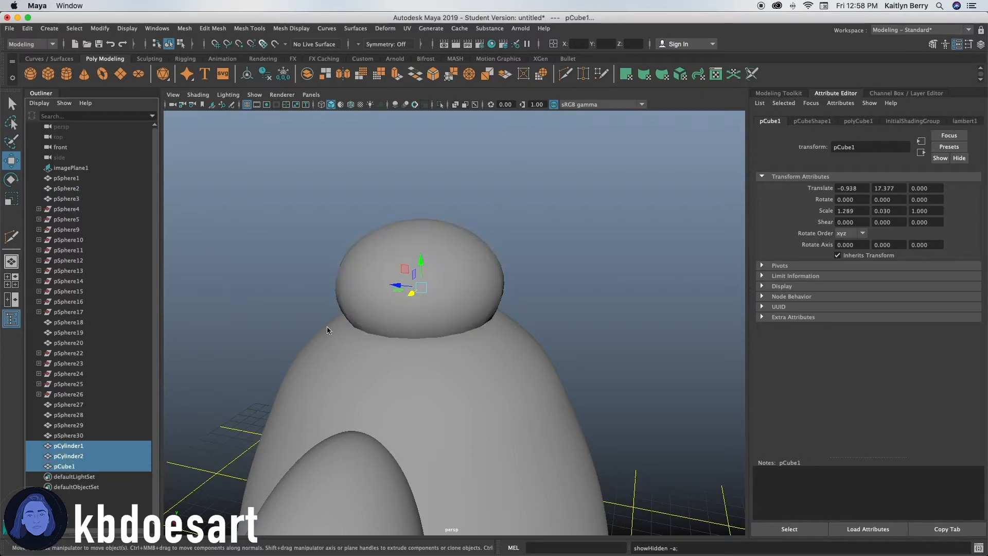
{"action": "left_click_drag", "start_coordinate": [406, 284], "coordinate": [460, 283]}
{"action": "left_click_drag", "start_coordinate": [535, 297], "coordinate": [445, 278], "text": "alt"}
{"action": "middle_click_drag", "start_coordinate": [445, 278], "coordinate": [505, 292], "text": "alt"}
{"action": "left_click_drag", "start_coordinate": [458, 303], "coordinate": [399, 314], "text": "alt"}
{"action": "right_click_drag", "start_coordinate": [519, 275], "coordinate": [610, 291], "text": "alt"}
{"action": "left_click_drag", "start_coordinate": [566, 289], "coordinate": [489, 325], "text": "alt"}
{"action": "middle_click_drag", "start_coordinate": [461, 306], "coordinate": [536, 284], "text": "alt"}
{"action": "left_click_drag", "start_coordinate": [483, 357], "coordinate": [457, 330], "text": "alt"}
{"action": "right_click_drag", "start_coordinate": [446, 319], "coordinate": [548, 312], "text": "alt"}
{"action": "left_click", "coordinate": [356, 399]}
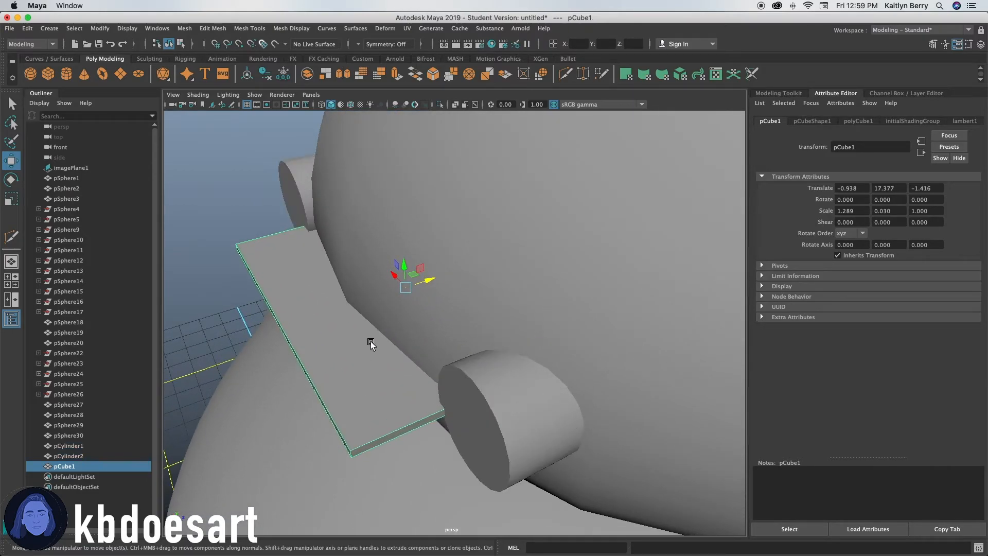
Adjust the bar's depth so it sits through the front surface of the head.
{"action": "left_click_drag", "start_coordinate": [429, 272], "coordinate": [276, 325]}
{"action": "right_click_drag", "start_coordinate": [469, 329], "coordinate": [448, 334], "text": "alt"}
{"action": "left_click_drag", "start_coordinate": [506, 360], "coordinate": [479, 366], "text": "alt"}
{"action": "right_click_drag", "start_coordinate": [479, 366], "coordinate": [423, 362], "text": "alt"}
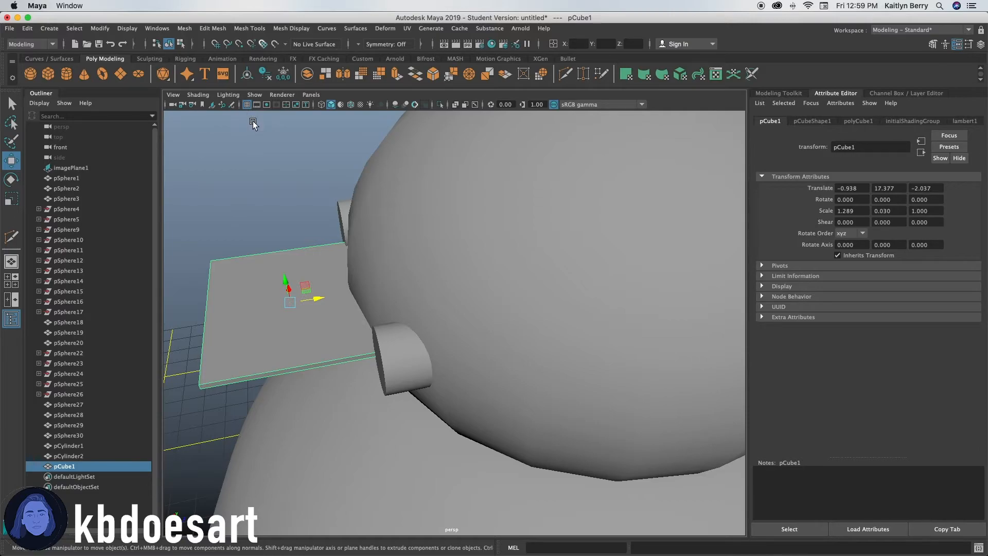
{"action": "left_click_drag", "start_coordinate": [316, 298], "coordinate": [453, 276]}
{"action": "left_click_drag", "start_coordinate": [360, 300], "coordinate": [421, 280], "text": "alt"}
{"action": "right_click_drag", "start_coordinate": [422, 280], "coordinate": [670, 208], "text": "alt"}
{"action": "middle_click_drag", "start_coordinate": [670, 207], "coordinate": [539, 298], "text": "alt"}
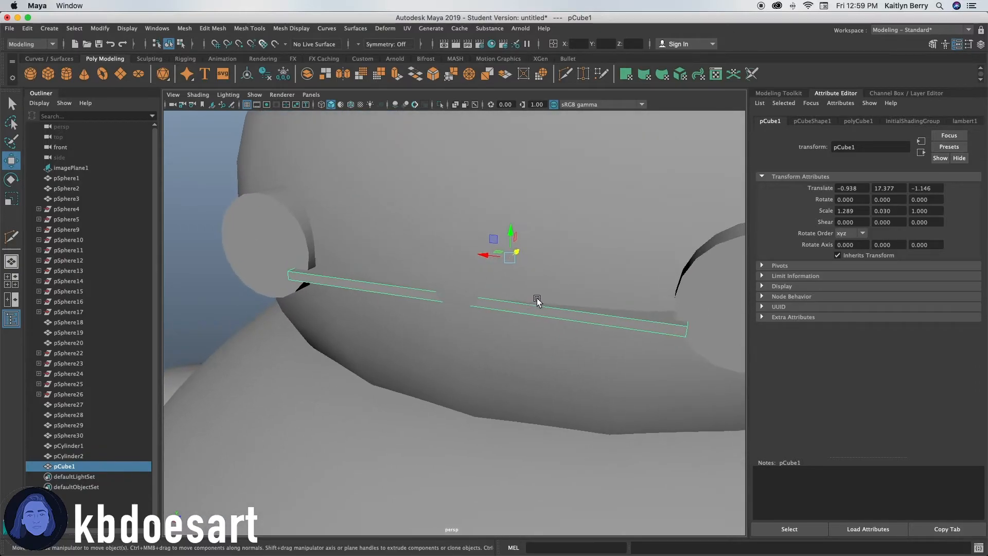
{"action": "left_click_drag", "start_coordinate": [540, 298], "coordinate": [524, 298], "text": "alt"}
{"action": "left_click_drag", "start_coordinate": [492, 269], "coordinate": [400, 370], "text": "alt"}
{"action": "mouse_move", "coordinate": [309, 369]}
{"action": "left_mouse_down"}
{"action": "mouse_move", "coordinate": [280, 375]}
{"action": "mouse_move", "coordinate": [291, 375]}
{"action": "left_mouse_up"}
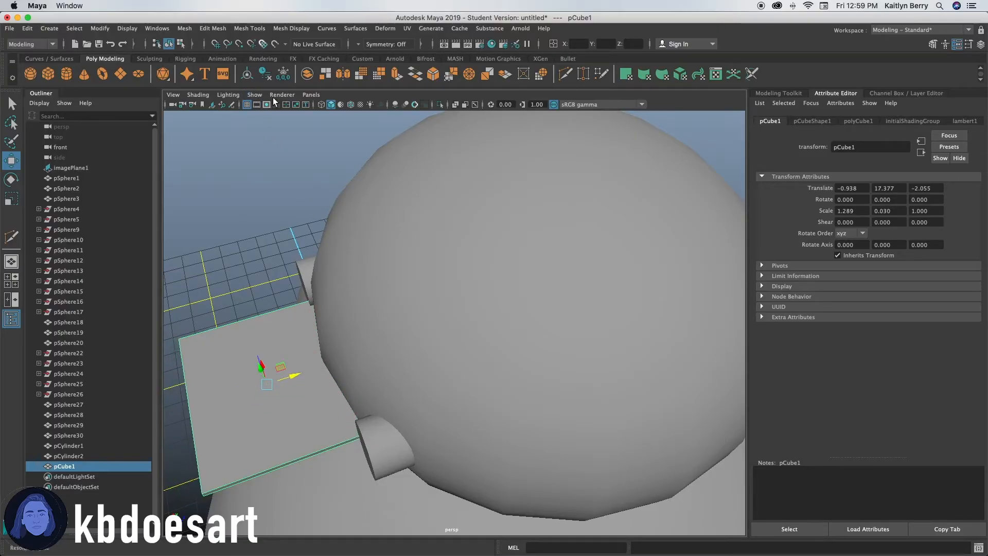
In wireframe, select both eye cylinders and push them slightly deeper into the head.
{"action": "left_click", "coordinate": [322, 104]}
{"action": "mouse_move", "coordinate": [362, 329]}
{"action": "left_mouse_down", "text": "alt"}
{"action": "mouse_move", "coordinate": [373, 332]}
{"action": "mouse_move", "coordinate": [359, 349]}
{"action": "mouse_move", "coordinate": [344, 345]}
{"action": "mouse_move", "coordinate": [353, 303]}
{"action": "mouse_move", "coordinate": [369, 304]}
{"action": "mouse_move", "coordinate": [379, 329]}
{"action": "left_mouse_up", "text": "alt"}
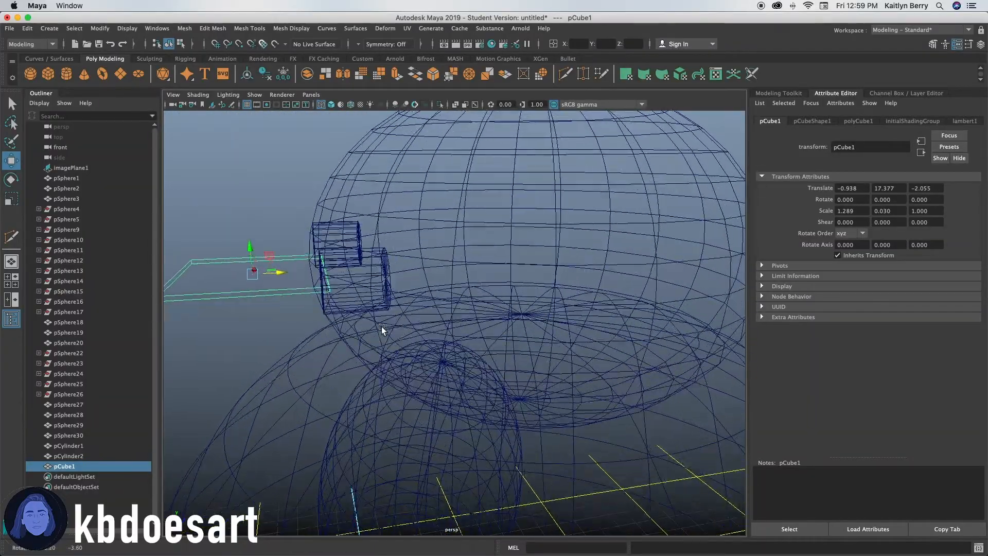
{"action": "left_click", "coordinate": [85, 455]}
{"action": "left_click", "coordinate": [82, 445]}
{"action": "left_click", "coordinate": [72, 456], "text": "shift"}
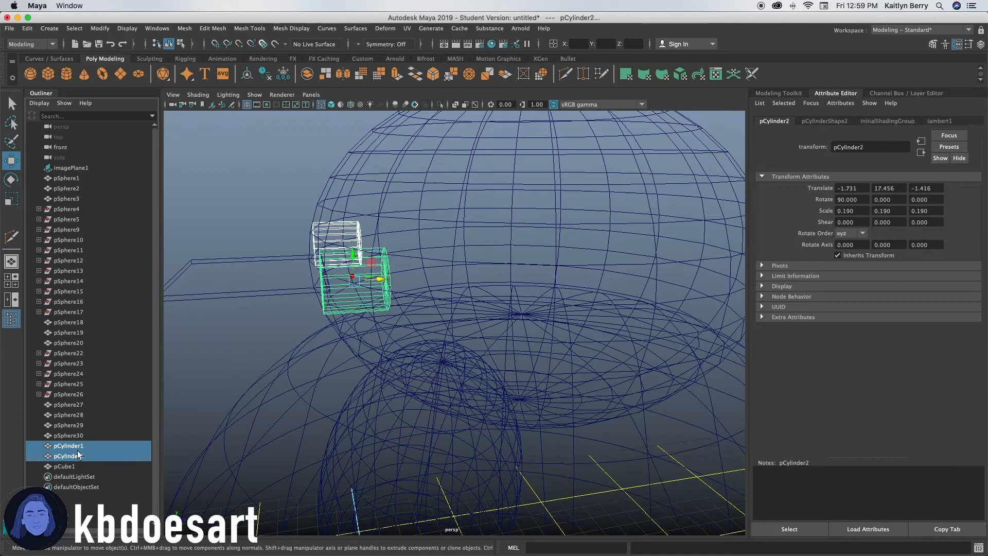
{"action": "mouse_move", "coordinate": [388, 286]}
{"action": "left_mouse_down"}
{"action": "mouse_move", "coordinate": [357, 288]}
{"action": "mouse_move", "coordinate": [437, 325]}
{"action": "mouse_move", "coordinate": [422, 389]}
{"action": "mouse_move", "coordinate": [430, 389]}
{"action": "mouse_move", "coordinate": [487, 331]}
{"action": "mouse_move", "coordinate": [479, 302]}
{"action": "mouse_move", "coordinate": [517, 292]}
{"action": "mouse_move", "coordinate": [384, 348]}
{"action": "mouse_move", "coordinate": [544, 267]}
{"action": "mouse_move", "coordinate": [602, 276]}
{"action": "mouse_move", "coordinate": [552, 297]}
{"action": "mouse_move", "coordinate": [581, 227]}
{"action": "left_mouse_up"}
Boolean-subtract one eye cylinder from the head mesh with Difference.
{"action": "left_click", "coordinate": [332, 104]}
{"action": "left_click", "coordinate": [584, 220]}
{"action": "left_click", "coordinate": [522, 270], "text": "shift"}
{"action": "left_click", "coordinate": [237, 28]}
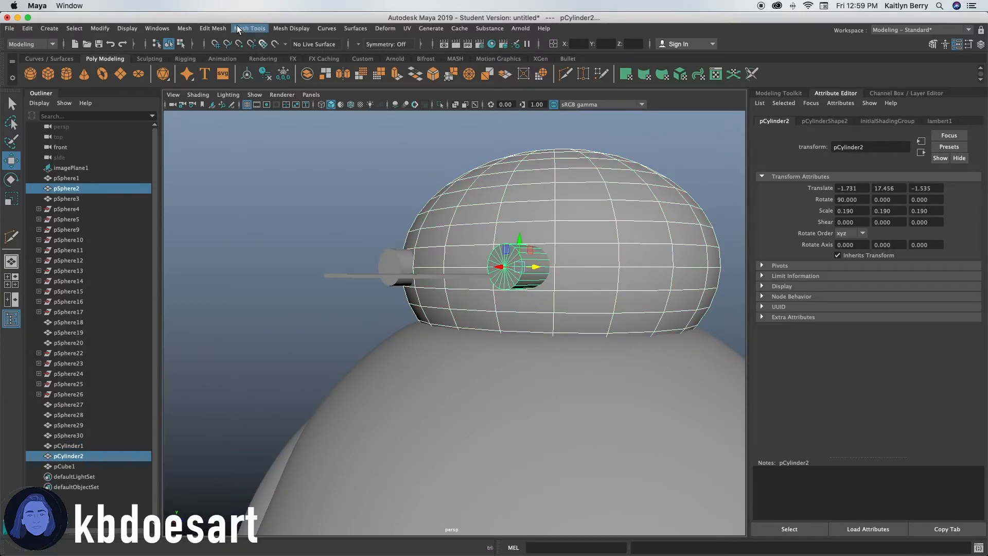
{"action": "left_click", "coordinate": [186, 28]}
{"action": "mouse_move", "coordinate": [230, 54]}
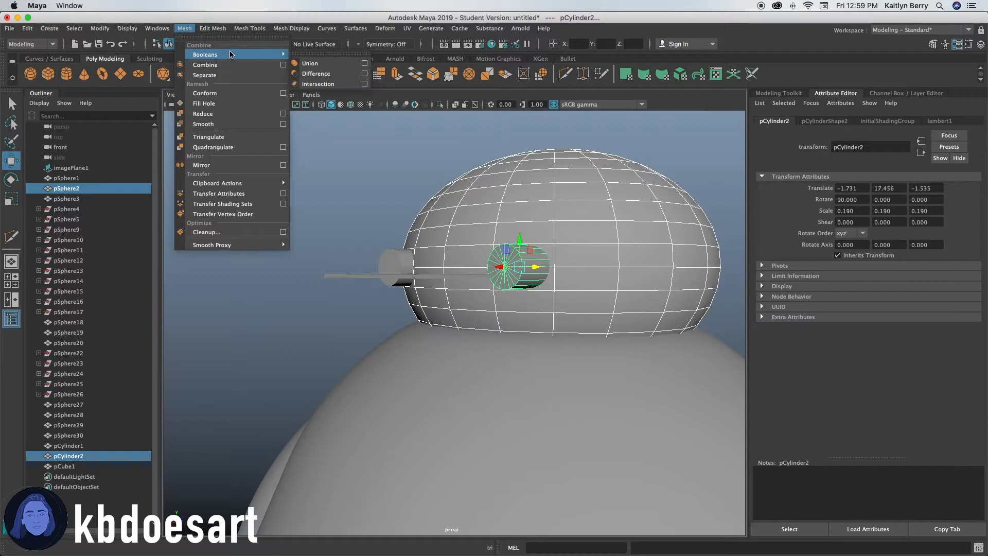
{"action": "left_click", "coordinate": [343, 74]}
Boolean-subtract the thin bar from the head to carve the mouth line.
{"action": "left_click_drag", "start_coordinate": [611, 236], "coordinate": [489, 275], "text": "alt"}
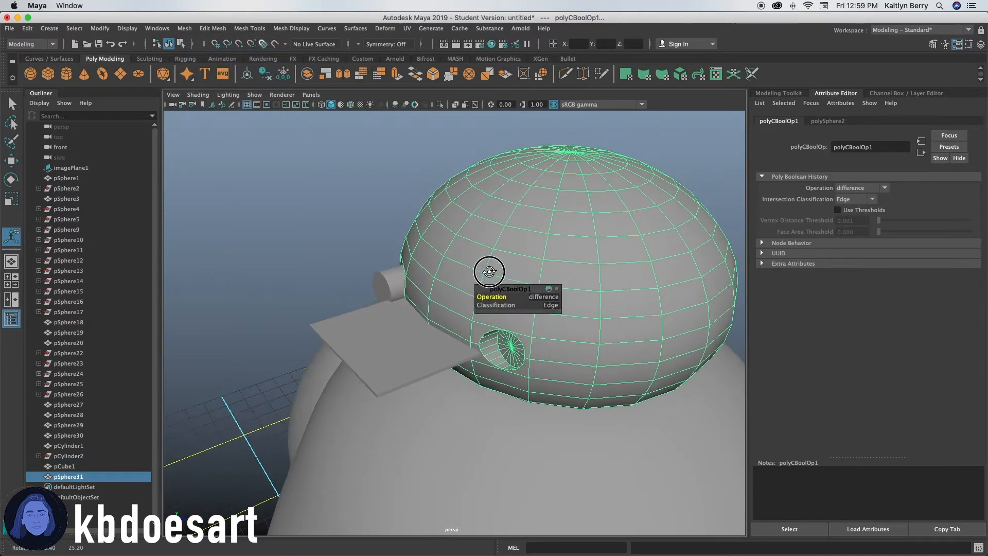
{"action": "left_click", "coordinate": [379, 335], "text": "shift"}
{"action": "left_click", "coordinate": [184, 29]}
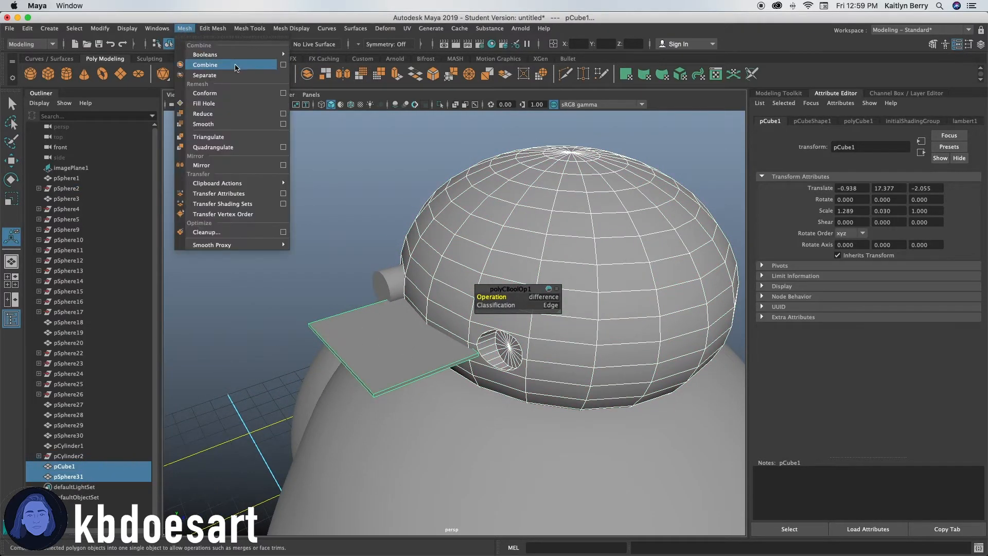
{"action": "mouse_move", "coordinate": [232, 54]}
{"action": "left_click", "coordinate": [343, 73]}
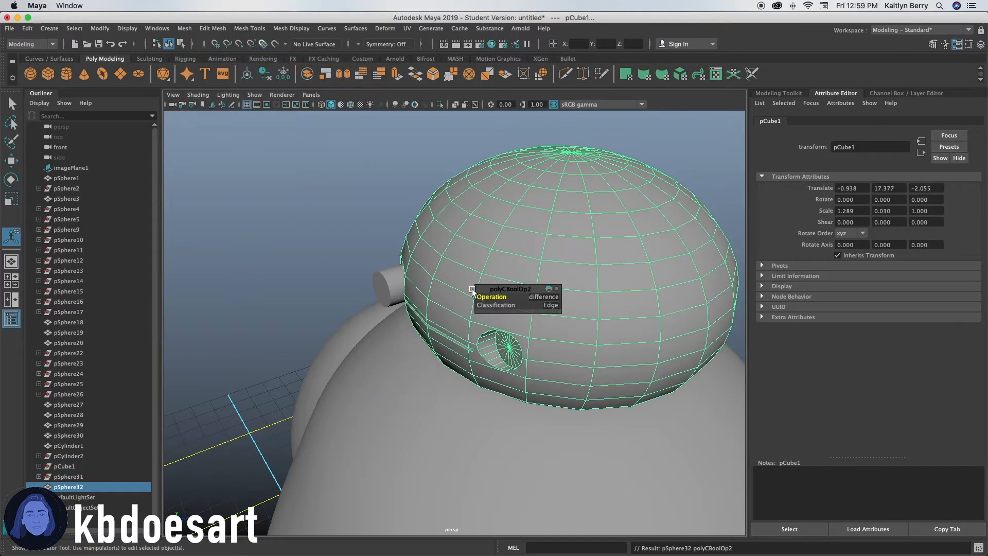
Boolean-subtract the other eye cylinder from the head.
{"action": "left_click", "coordinate": [388, 283], "text": "shift"}
{"action": "left_click", "coordinate": [186, 28]}
{"action": "mouse_move", "coordinate": [232, 54]}
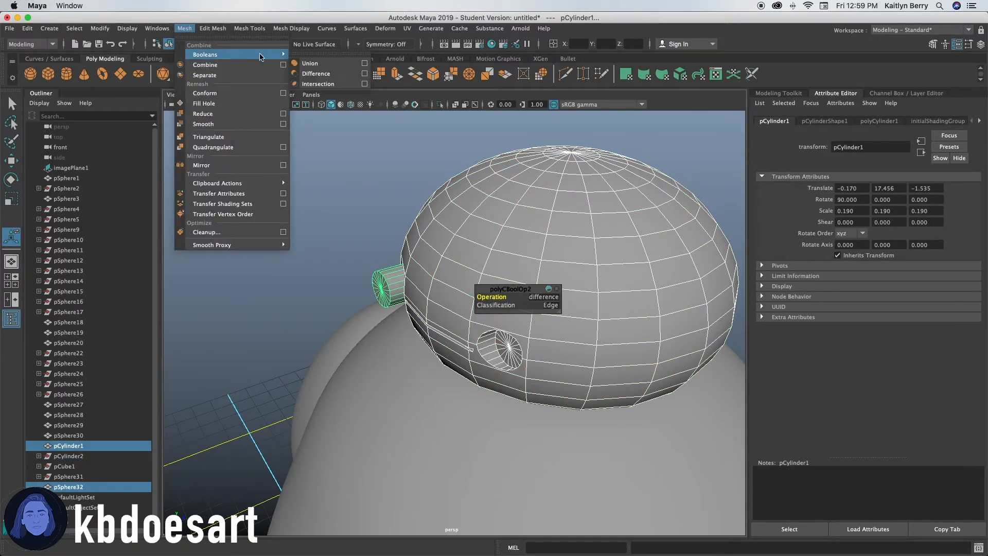
{"action": "left_click", "coordinate": [330, 73]}
Return to the front view and hide the main body sphere.
{"action": "left_click", "coordinate": [317, 187]}
{"action": "left_click_drag", "start_coordinate": [317, 188], "coordinate": [520, 362], "text": "alt"}
{"action": "right_click_drag", "start_coordinate": [488, 322], "coordinate": [409, 351], "text": "alt"}
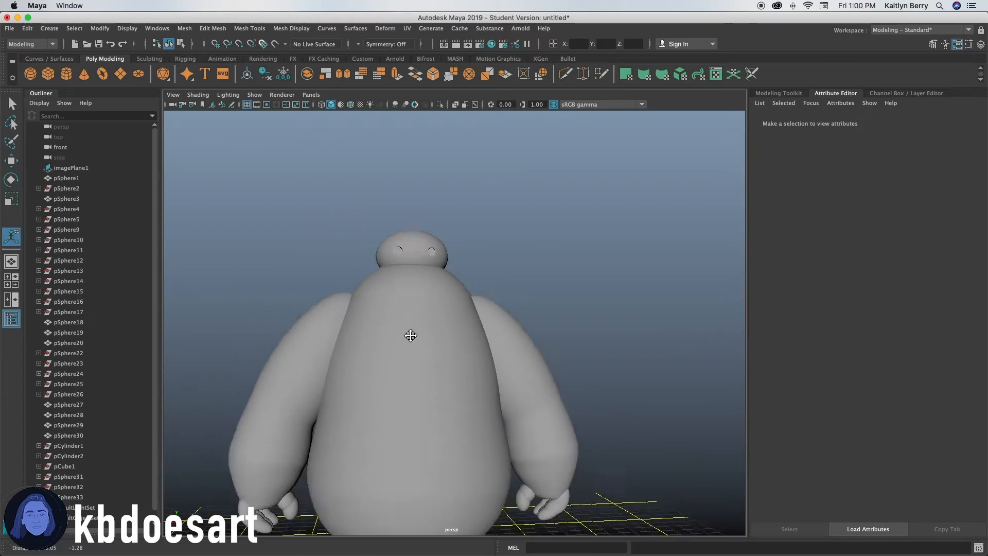
{"action": "middle_click_drag", "start_coordinate": [410, 351], "coordinate": [410, 269], "text": "alt"}
{"action": "key", "text": "space"}
{"action": "key", "text": "space"}
{"action": "scroll", "coordinate": [636, 282], "scroll_direction": "down", "scroll_amount": 5}
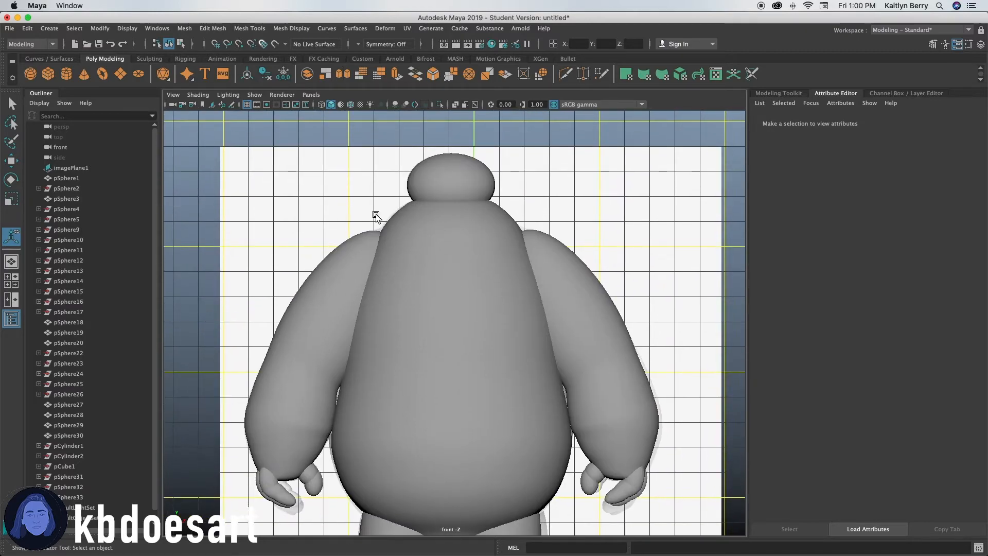
{"action": "left_click", "coordinate": [78, 199]}
{"action": "left_click", "coordinate": [98, 178]}
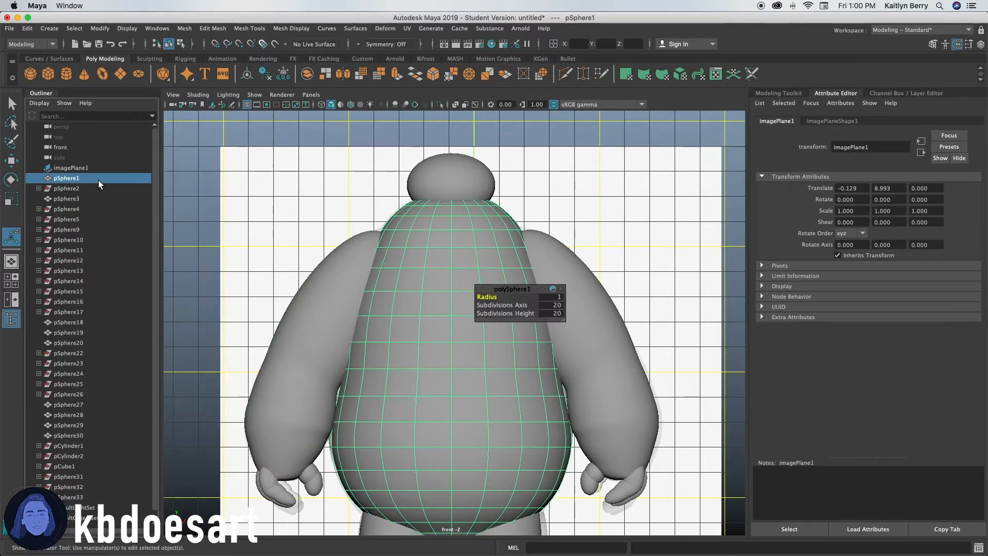
{"action": "key", "text": "ctrl+h"}
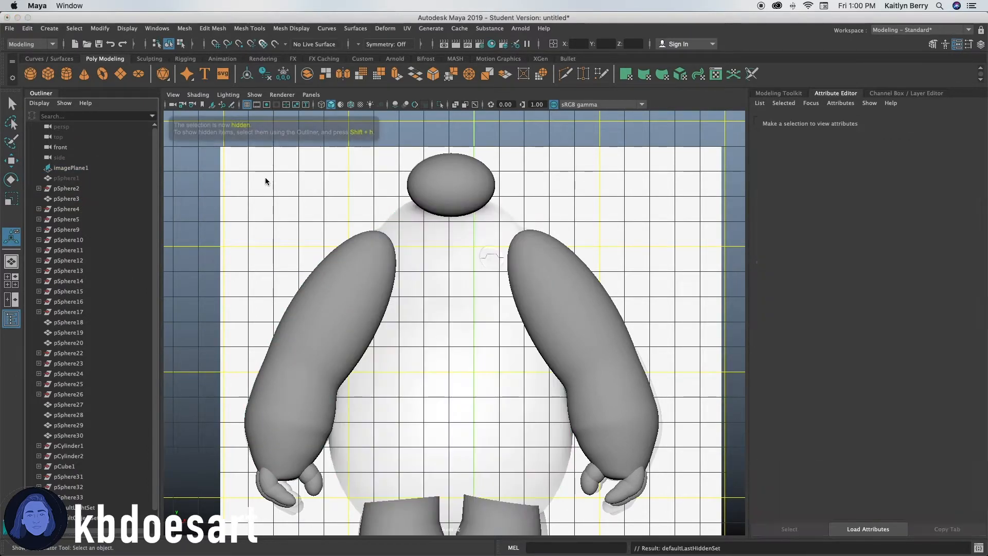
Create a new cylinder, move it up to the chest and set its X rotation to 90.
{"action": "left_click", "coordinate": [67, 73]}
{"action": "scroll", "coordinate": [609, 401], "scroll_direction": "up", "scroll_amount": 5}
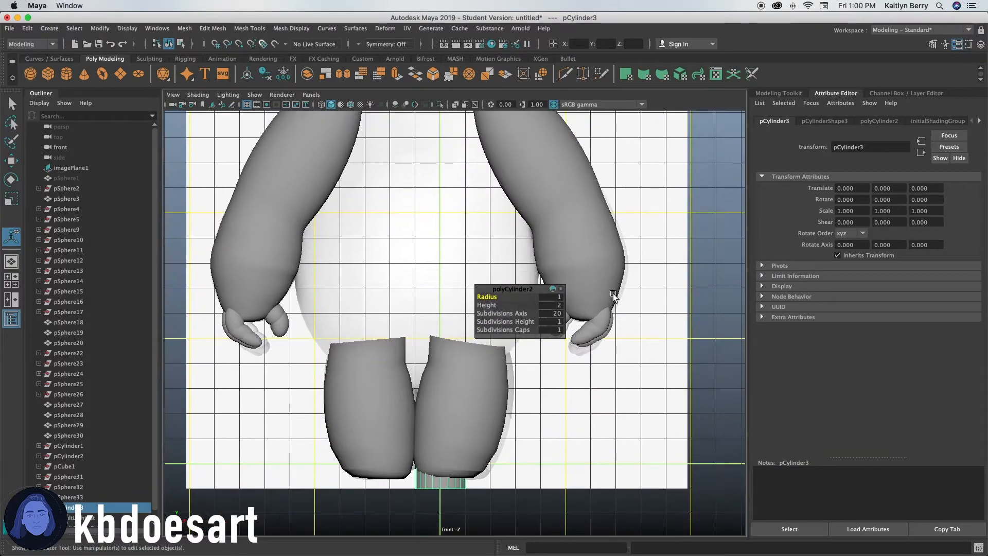
{"action": "scroll", "coordinate": [547, 368], "scroll_direction": "down", "scroll_amount": 1}
{"action": "key", "text": "w"}
{"action": "left_click_drag", "start_coordinate": [441, 430], "coordinate": [455, 179]}
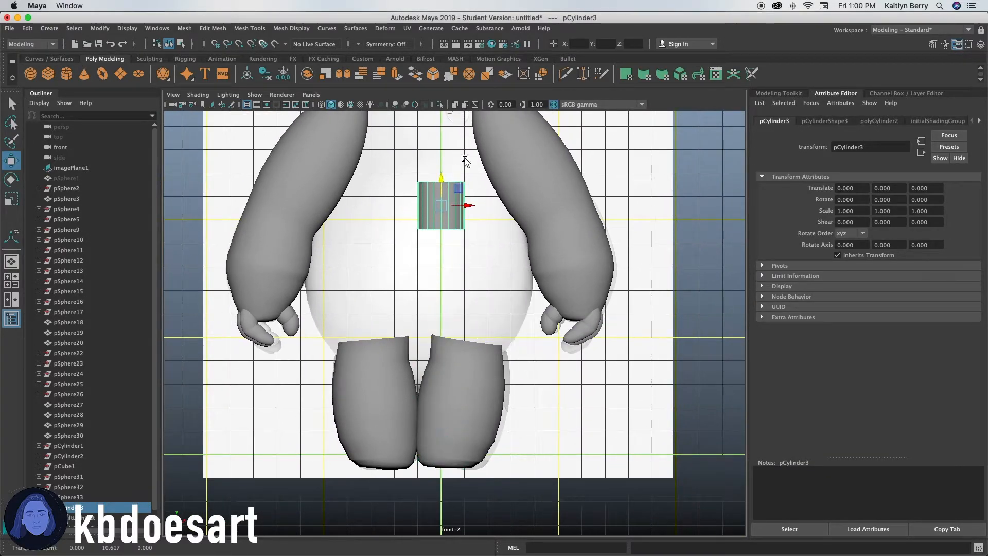
{"action": "middle_click_drag", "start_coordinate": [471, 157], "coordinate": [452, 377], "text": "alt"}
{"action": "right_click_drag", "start_coordinate": [452, 378], "coordinate": [466, 461], "text": "alt"}
{"action": "left_click_drag", "start_coordinate": [378, 502], "coordinate": [410, 345]}
{"action": "left_click", "coordinate": [824, 121]}
{"action": "left_click", "coordinate": [788, 123]}
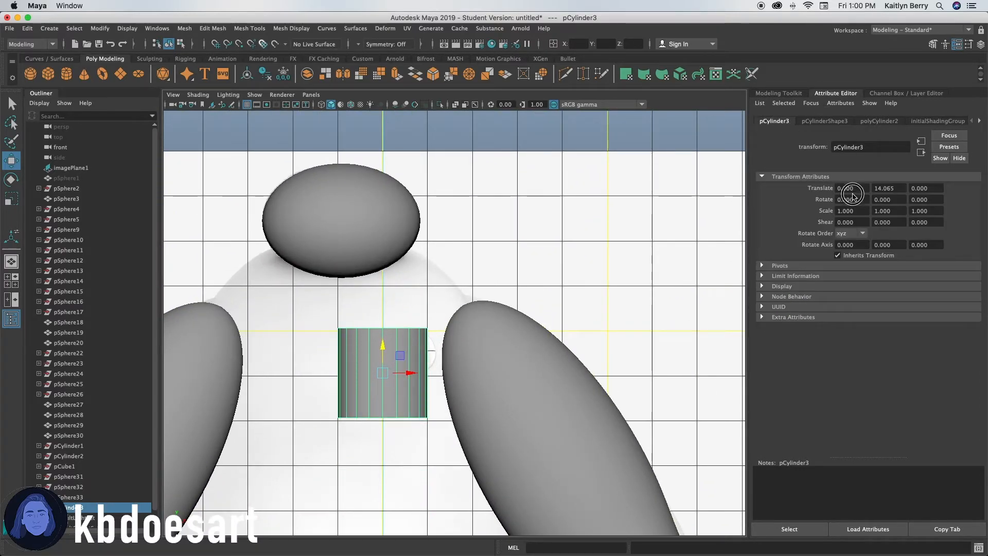
{"action": "type", "text": "90"}
{"action": "key", "text": "Return"}
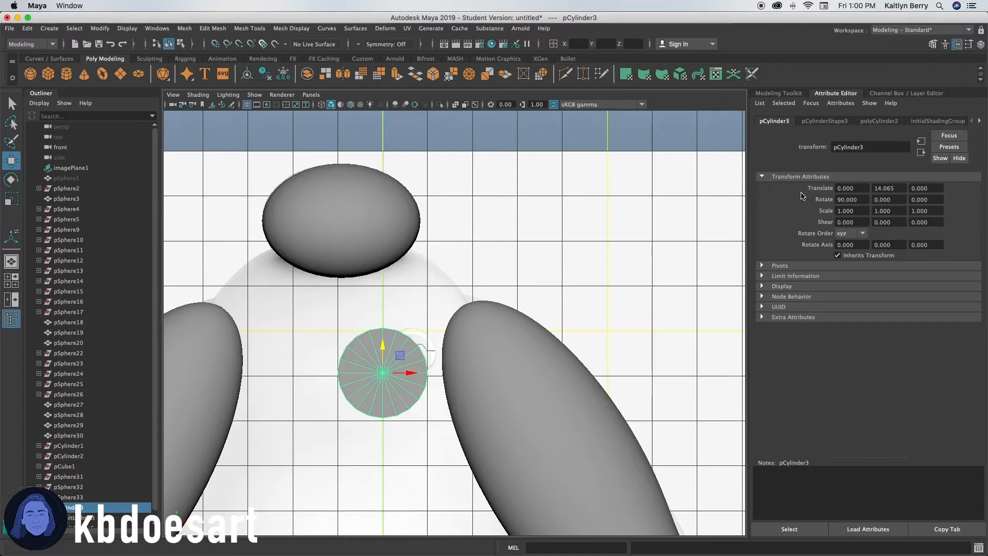
Scale the cylinder to about 0.51 and place it on the upper chest beside the head.
{"action": "middle_click_drag", "start_coordinate": [499, 363], "coordinate": [489, 344], "text": "alt"}
{"action": "right_click_drag", "start_coordinate": [489, 344], "coordinate": [538, 350], "text": "alt"}
{"action": "middle_click_drag", "start_coordinate": [383, 341], "coordinate": [520, 343], "text": "alt"}
{"action": "key", "text": "r"}
{"action": "left_click_drag", "start_coordinate": [425, 360], "coordinate": [359, 371]}
{"action": "key", "text": "w"}
{"action": "left_click_drag", "start_coordinate": [452, 358], "coordinate": [457, 282]}
Show the body sphere again and undo an accidental move of it.
{"action": "key", "text": "space"}
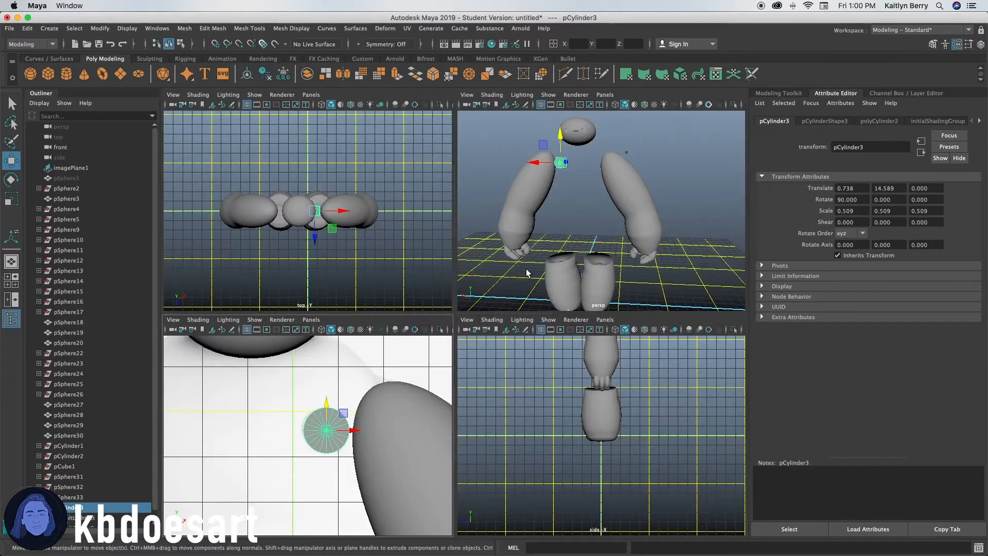
{"action": "key", "text": "space"}
{"action": "left_click", "coordinate": [112, 178]}
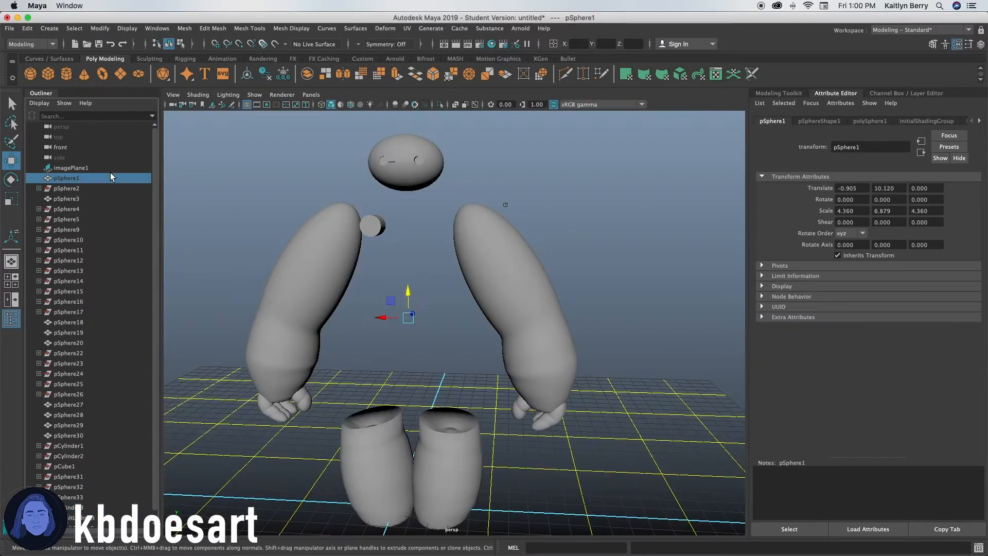
{"action": "key", "text": "shift+h"}
{"action": "left_click_drag", "start_coordinate": [511, 228], "coordinate": [458, 292], "text": "alt"}
{"action": "key", "text": "ctrl+z"}
{"action": "scroll", "coordinate": [98, 457], "scroll_direction": "down", "scroll_amount": 1}
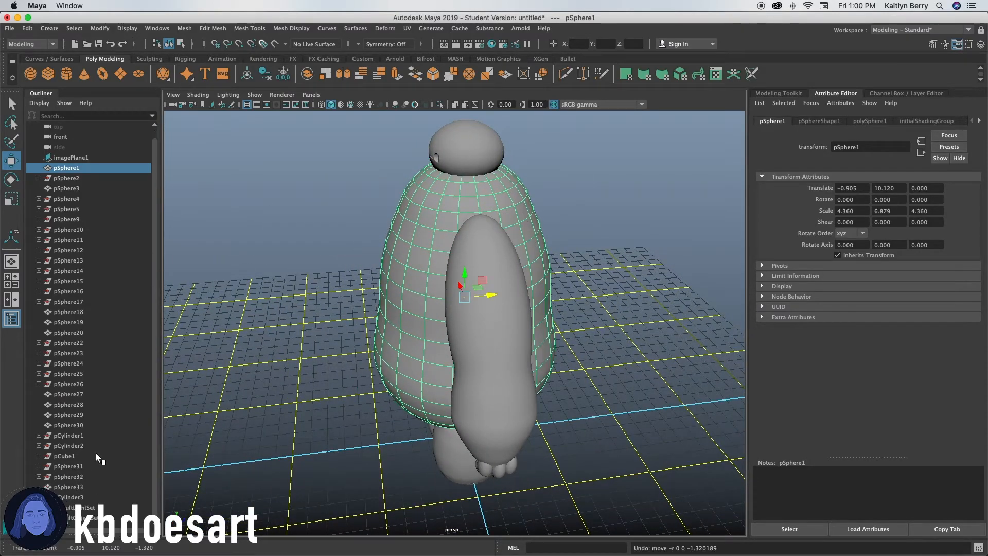
Move the chest cylinder sideways and forward so it sits on the body's upper chest surface.
{"action": "left_click", "coordinate": [68, 497]}
{"action": "left_click_drag", "start_coordinate": [487, 202], "coordinate": [428, 203]}
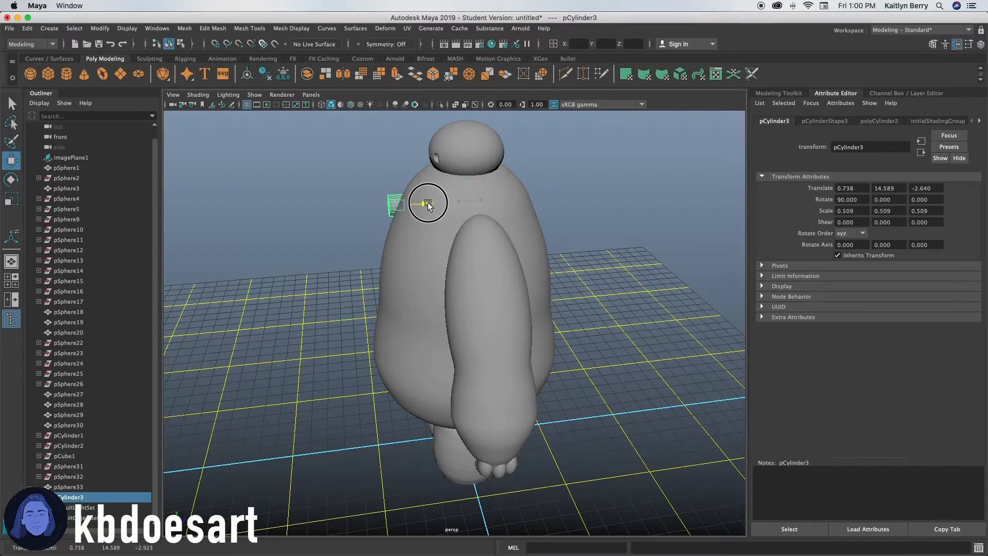
{"action": "left_click_drag", "start_coordinate": [373, 246], "coordinate": [470, 226], "text": "alt"}
{"action": "left_click_drag", "start_coordinate": [330, 229], "coordinate": [411, 225]}
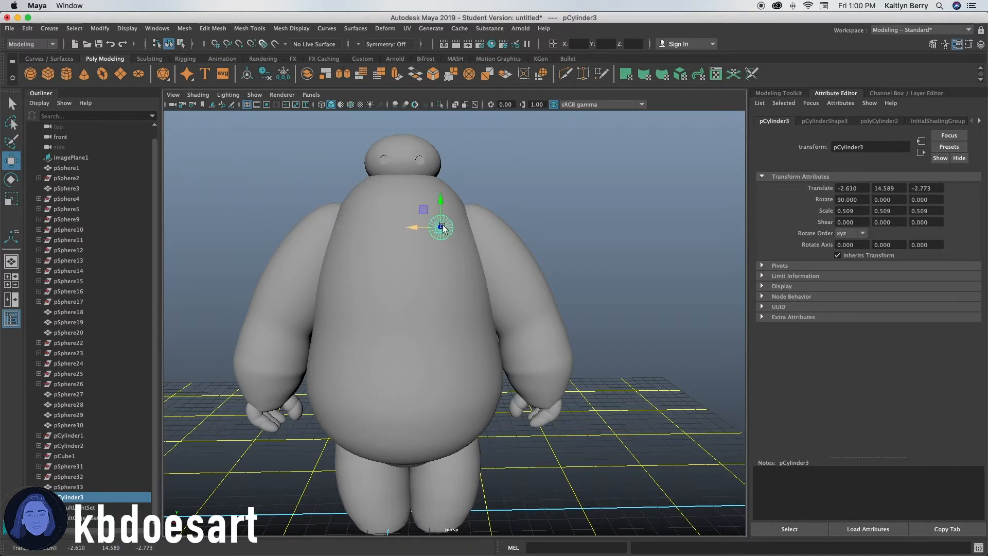
{"action": "key", "text": "f"}
{"action": "left_click_drag", "start_coordinate": [584, 342], "coordinate": [517, 373], "text": "alt"}
{"action": "left_click_drag", "start_coordinate": [386, 337], "coordinate": [383, 340]}
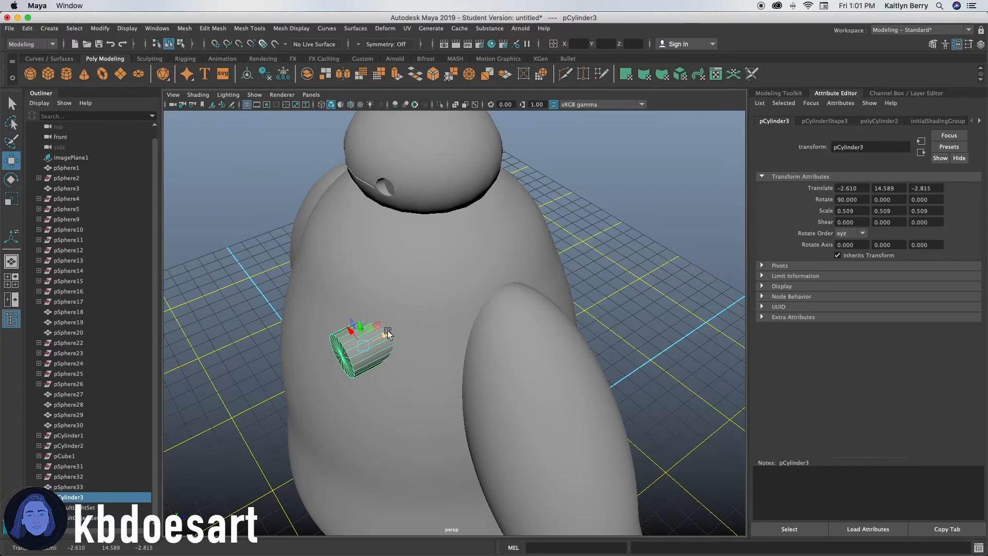
Try cutting the chest cylinder out of the body sphere with a Boolean Difference, then undo it.
{"action": "left_click_drag", "start_coordinate": [392, 364], "coordinate": [465, 328], "text": "alt"}
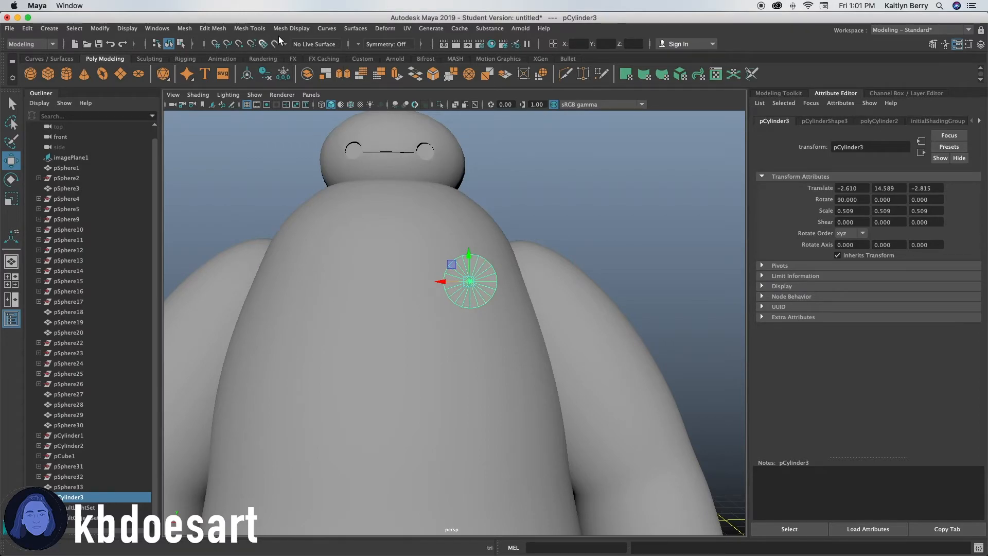
{"action": "left_click", "coordinate": [458, 264]}
{"action": "left_click", "coordinate": [458, 263], "text": "shift"}
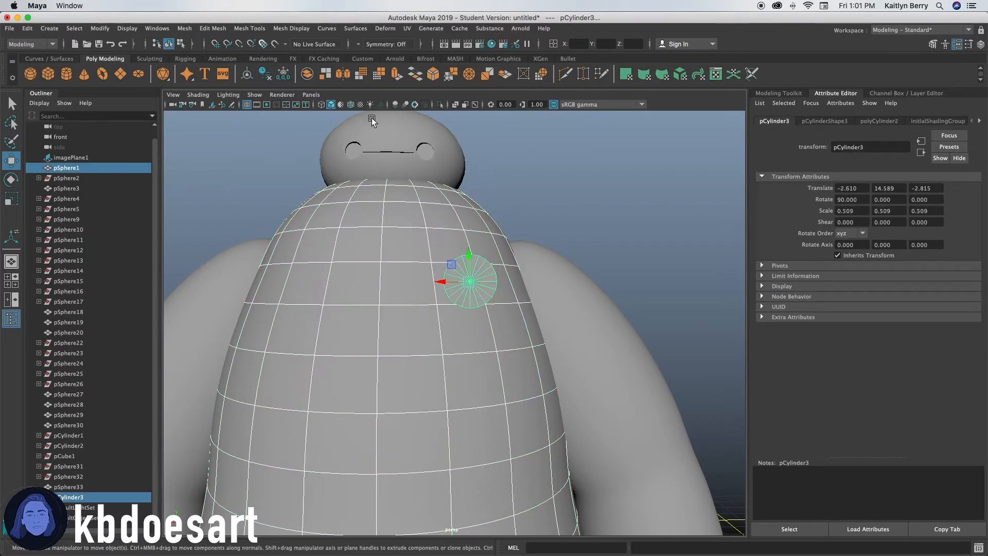
{"action": "left_click", "coordinate": [185, 28]}
{"action": "left_click", "coordinate": [332, 76]}
{"action": "left_click", "coordinate": [613, 194]}
{"action": "right_click_drag", "start_coordinate": [612, 194], "coordinate": [471, 401], "text": "alt"}
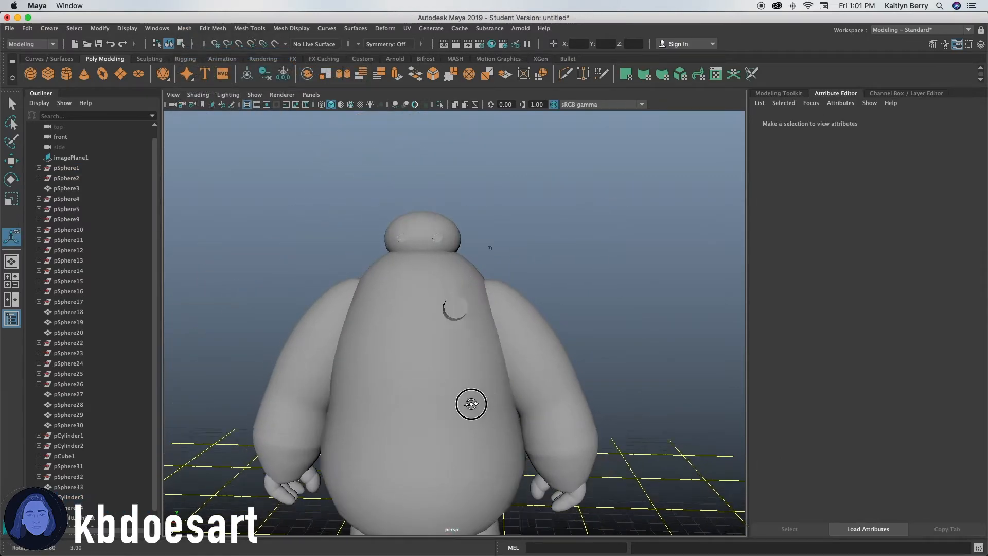
{"action": "left_click_drag", "start_coordinate": [472, 401], "coordinate": [427, 410], "text": "alt"}
{"action": "left_click", "coordinate": [427, 411]}
{"action": "left_click", "coordinate": [418, 321]}
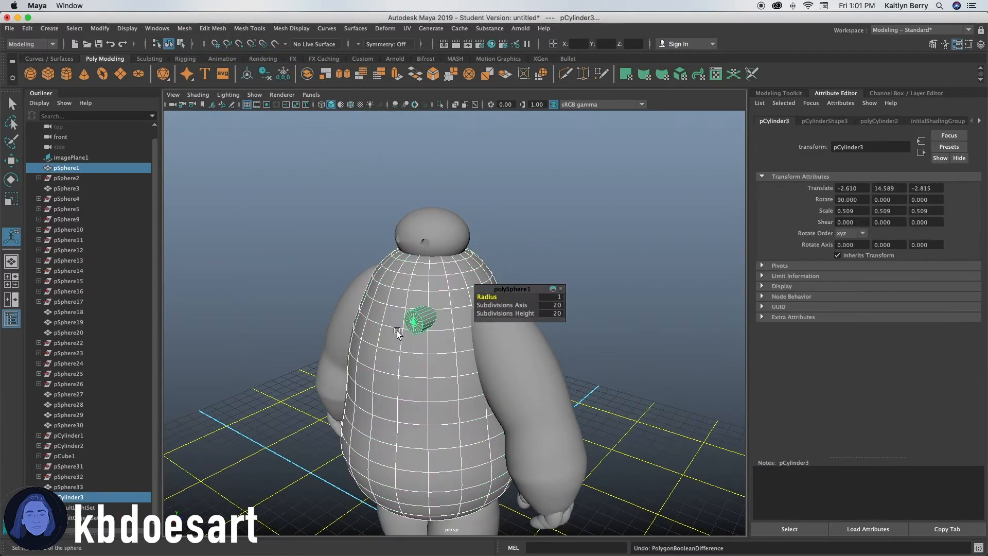
Rotate the chest cylinder about 26 degrees in Y and nudge it so it sits flush on the chest.
{"action": "scroll", "coordinate": [404, 307], "scroll_direction": "up", "scroll_amount": 6}
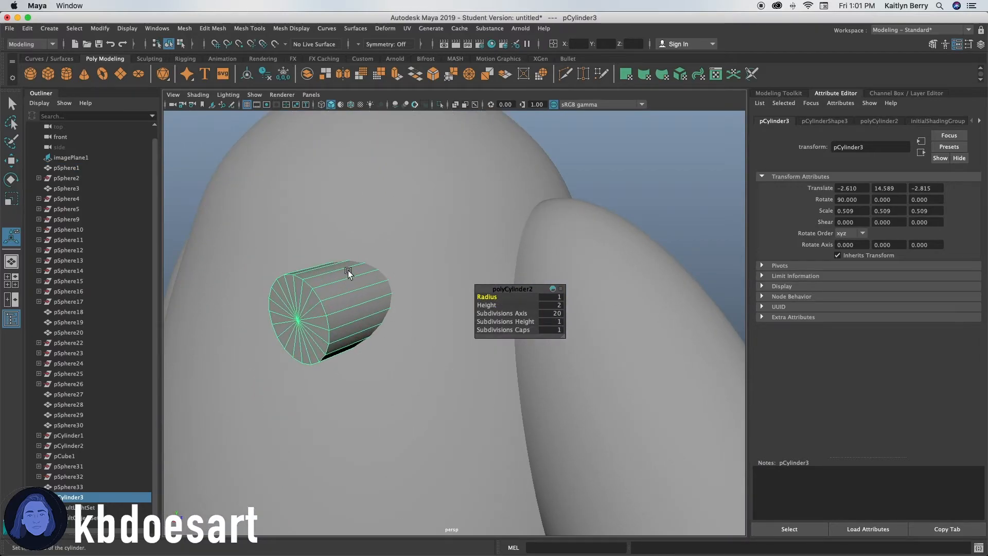
{"action": "key", "text": "e"}
{"action": "left_click_drag", "start_coordinate": [333, 322], "coordinate": [459, 285]}
{"action": "left_click_drag", "start_coordinate": [458, 287], "coordinate": [478, 319], "text": "alt"}
{"action": "key", "text": "w"}
{"action": "scroll", "coordinate": [417, 329], "scroll_direction": "down", "scroll_amount": 5}
{"action": "left_click_drag", "start_coordinate": [467, 378], "coordinate": [470, 365], "text": "alt"}
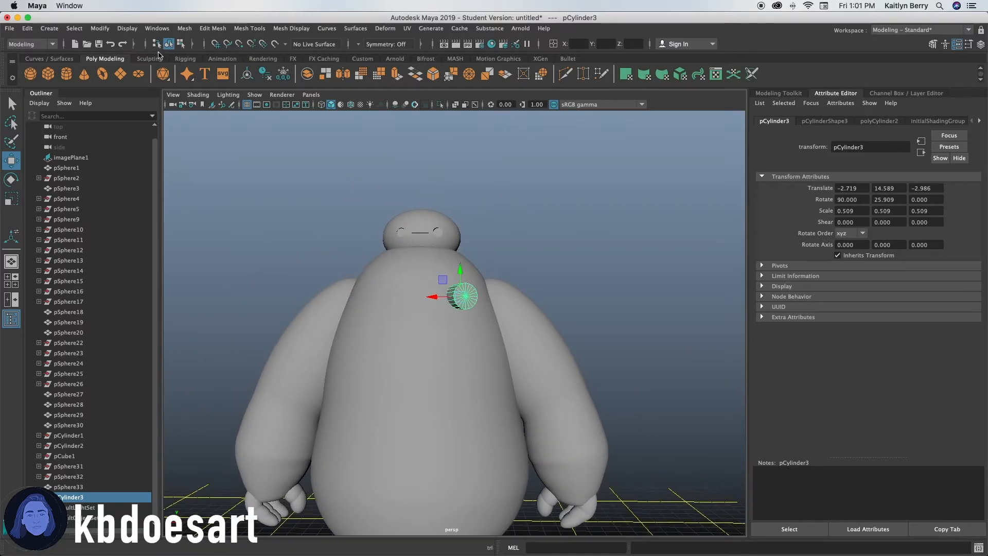
Select the body sphere and the chest cylinder and apply a Boolean Difference to carve the chest port.
{"action": "left_click", "coordinate": [368, 287]}
{"action": "left_click", "coordinate": [466, 298], "text": "shift"}
{"action": "left_click", "coordinate": [184, 28]}
{"action": "mouse_move", "coordinate": [227, 50]}
{"action": "left_click", "coordinate": [314, 62]}
{"action": "left_click_drag", "start_coordinate": [560, 301], "coordinate": [441, 415], "text": "alt"}
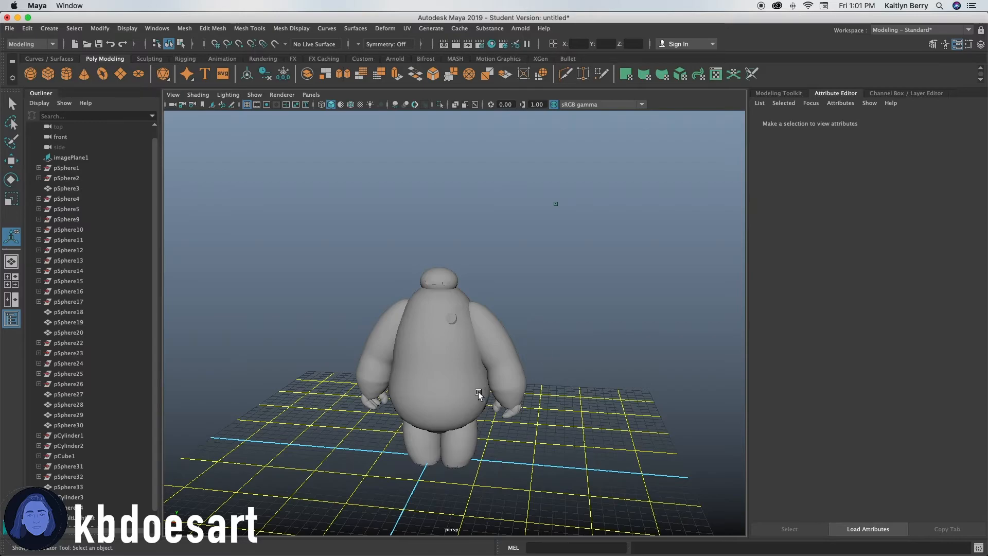
Select the lower face loops on one leg and extrude them with a thickness of 0.05.
{"action": "left_click", "coordinate": [458, 435]}
{"action": "scroll", "coordinate": [447, 439], "scroll_direction": "up", "scroll_amount": 5}
{"action": "left_click_drag", "start_coordinate": [446, 440], "coordinate": [421, 351], "text": "alt"}
{"action": "right_click_drag", "start_coordinate": [421, 350], "coordinate": [412, 266]}
{"action": "left_click_drag", "start_coordinate": [425, 325], "coordinate": [445, 367]}
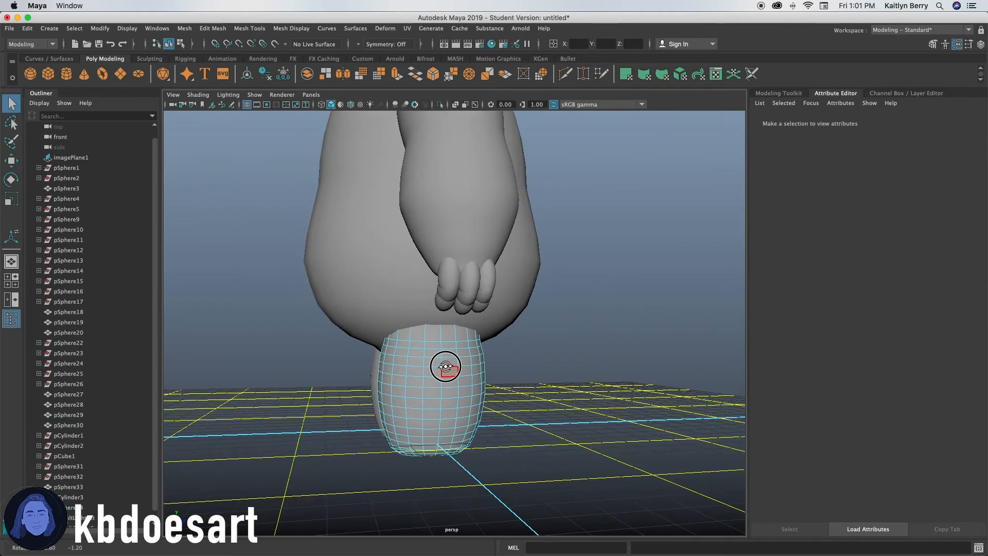
{"action": "left_click_drag", "start_coordinate": [465, 333], "coordinate": [441, 341]}
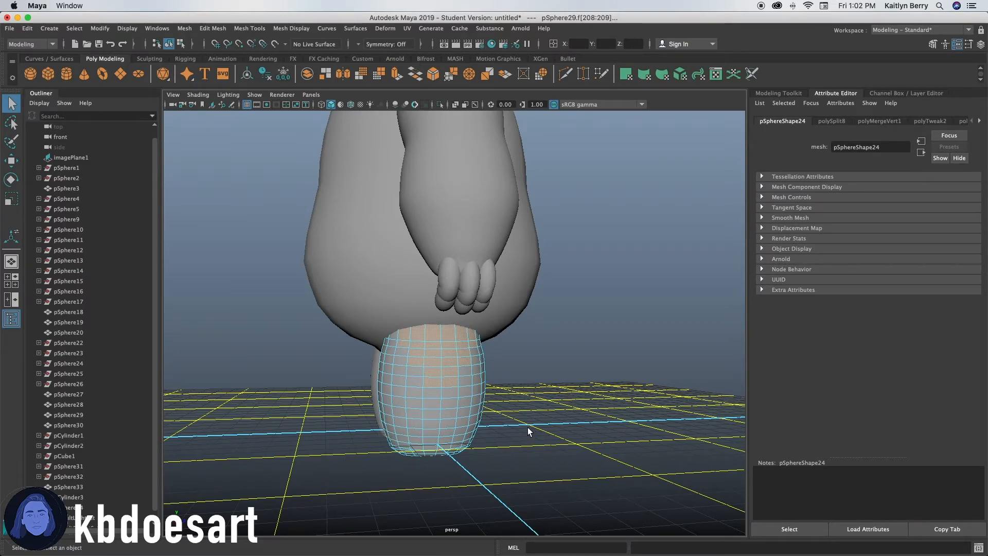
{"action": "left_click", "coordinate": [404, 359], "text": "shift"}
{"action": "left_click", "coordinate": [415, 373], "text": "shift"}
{"action": "left_click", "coordinate": [428, 394], "text": "shift"}
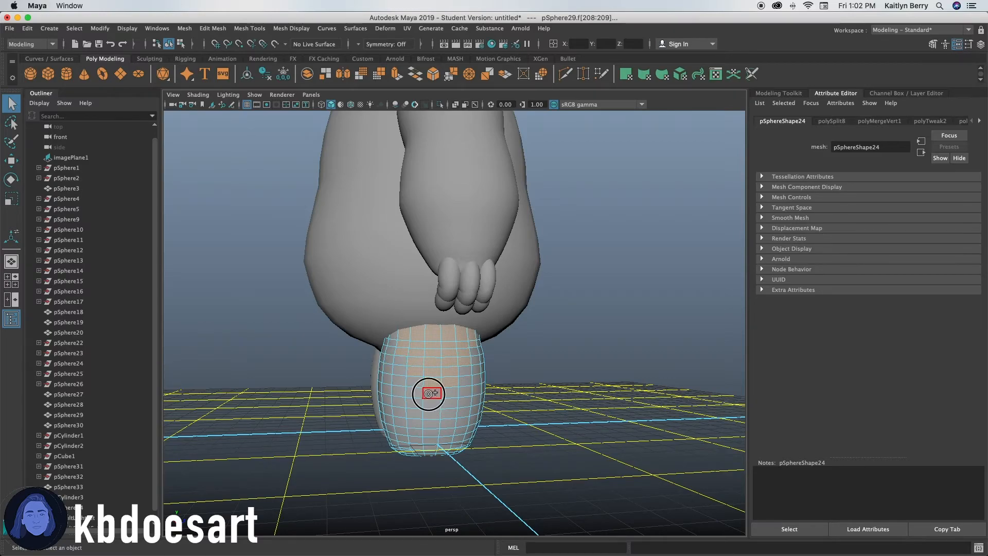
{"action": "left_click_drag", "start_coordinate": [510, 389], "coordinate": [476, 388], "text": "alt"}
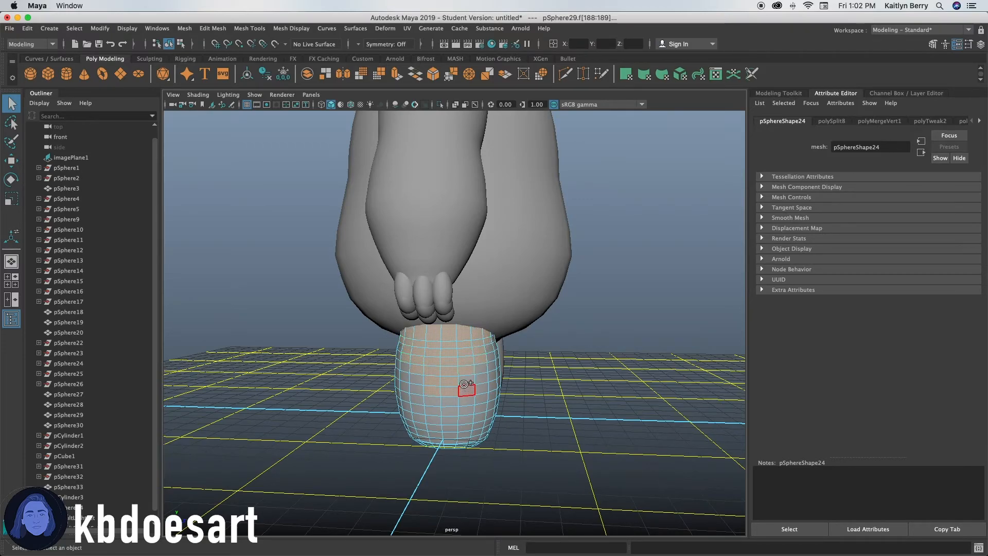
{"action": "left_click", "coordinate": [437, 402]}
{"action": "left_click_drag", "start_coordinate": [450, 404], "coordinate": [530, 383], "text": "alt"}
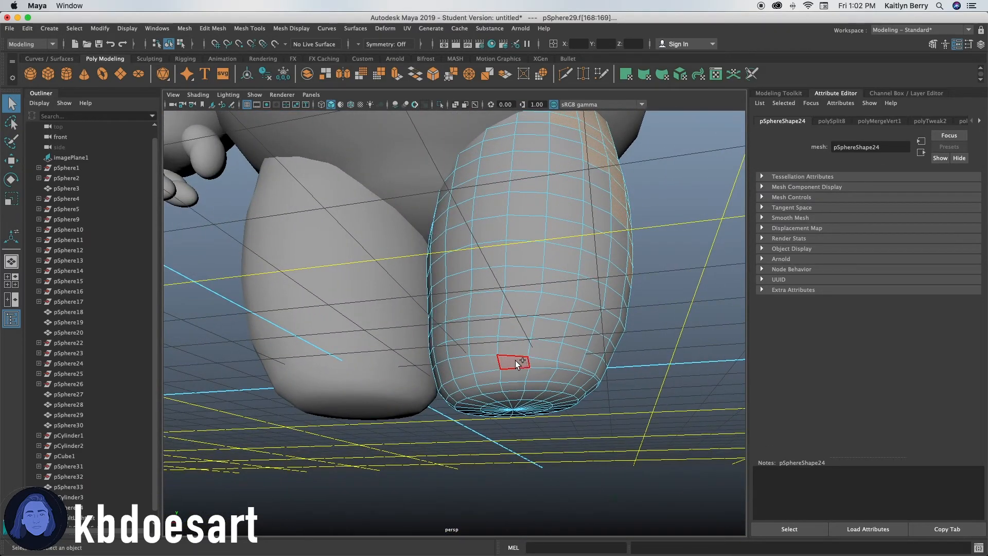
{"action": "left_click", "coordinate": [506, 363], "text": "shift"}
{"action": "double_click", "coordinate": [489, 363], "text": "shift"}
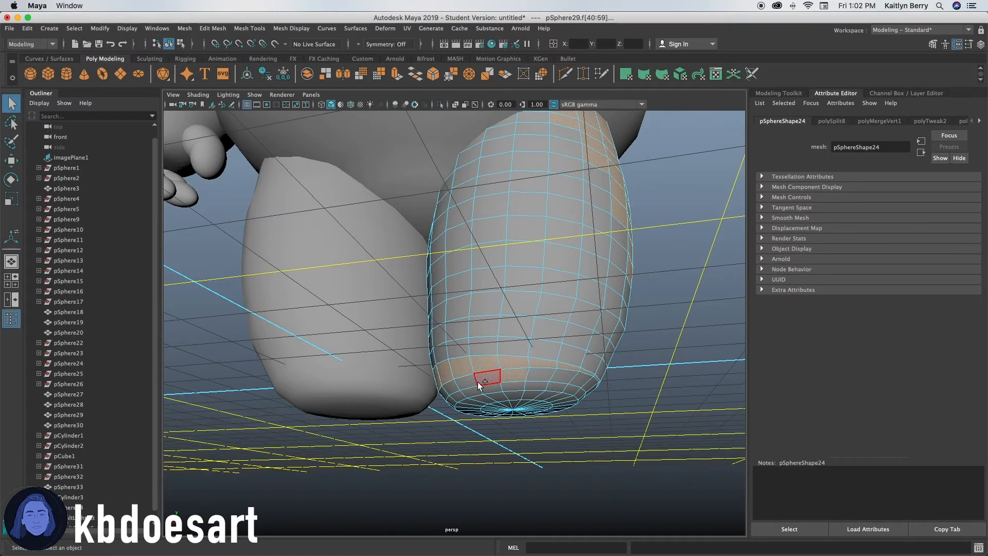
{"action": "double_click", "coordinate": [486, 380], "text": "shift"}
{"action": "double_click", "coordinate": [514, 398], "text": "shift"}
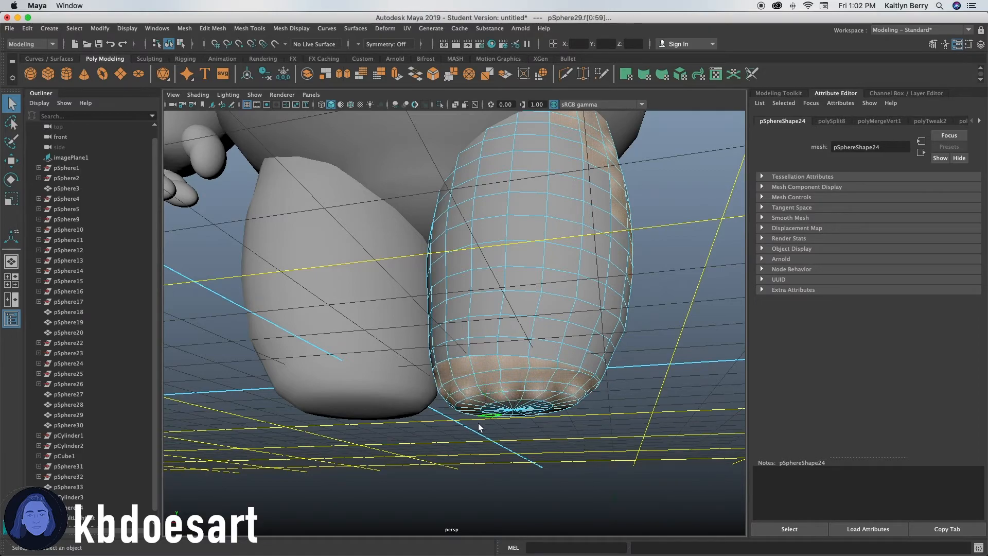
{"action": "scroll", "coordinate": [522, 397], "scroll_direction": "up", "scroll_amount": 5}
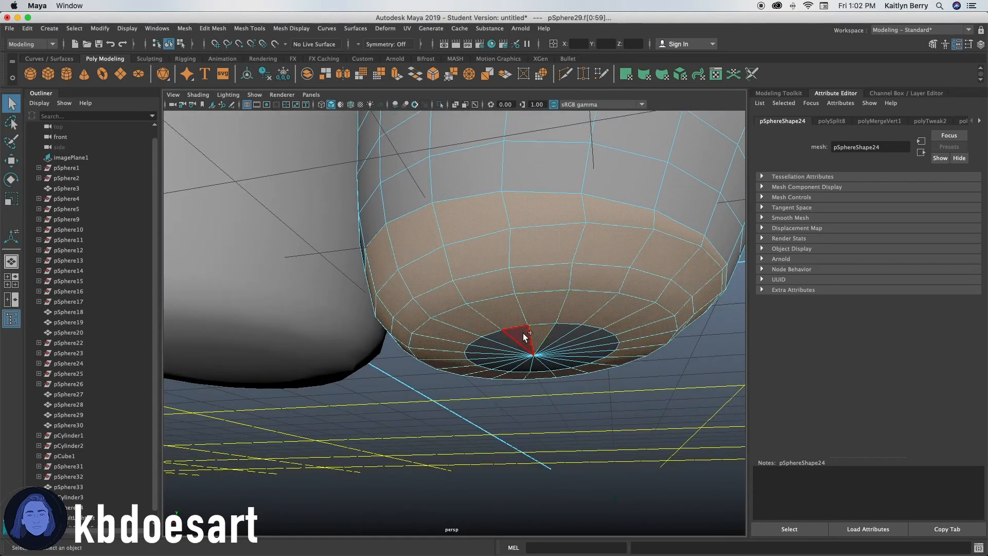
{"action": "scroll", "coordinate": [560, 334], "scroll_direction": "down", "scroll_amount": 5}
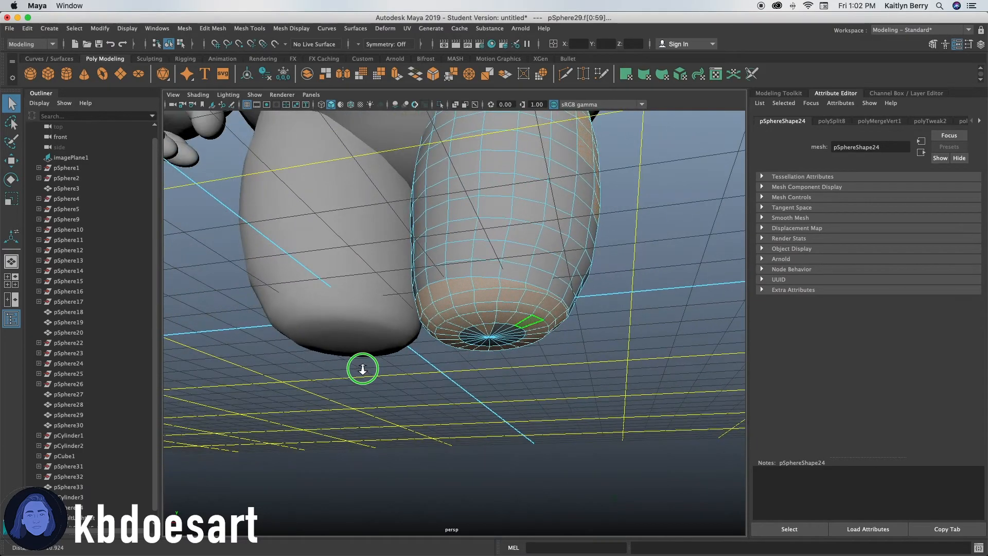
{"action": "scroll", "coordinate": [363, 368], "scroll_direction": "up", "scroll_amount": 3}
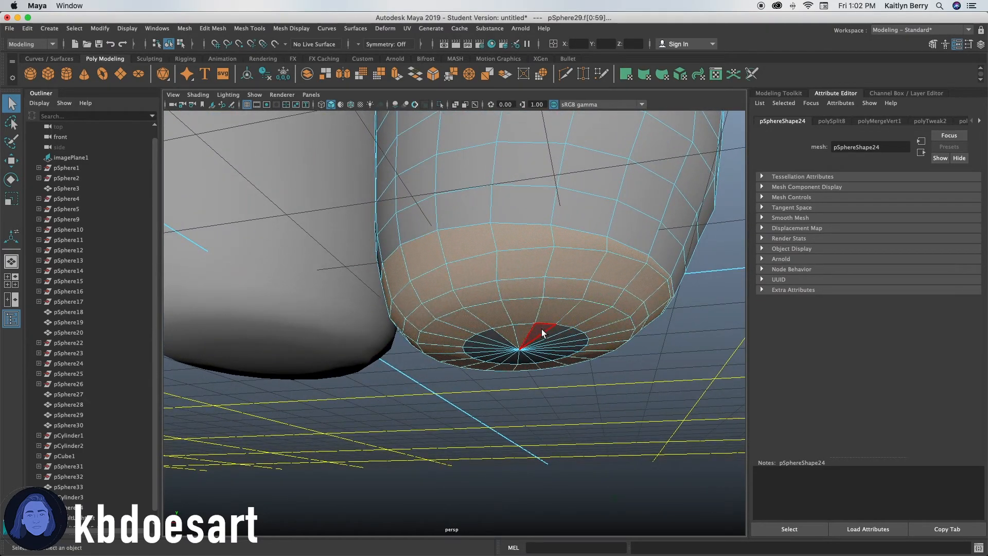
{"action": "mouse_move", "coordinate": [541, 329]}
{"action": "left_mouse_down", "text": "shift"}
{"action": "mouse_move", "coordinate": [516, 352]}
{"action": "mouse_move", "coordinate": [567, 340]}
{"action": "mouse_move", "coordinate": [614, 370]}
{"action": "mouse_move", "coordinate": [507, 370]}
{"action": "mouse_move", "coordinate": [545, 388]}
{"action": "mouse_move", "coordinate": [472, 370]}
{"action": "mouse_move", "coordinate": [341, 385]}
{"action": "left_mouse_up", "text": "shift"}
{"action": "key", "text": "ctrl+e"}
{"action": "left_click_drag", "start_coordinate": [489, 291], "coordinate": [492, 295]}
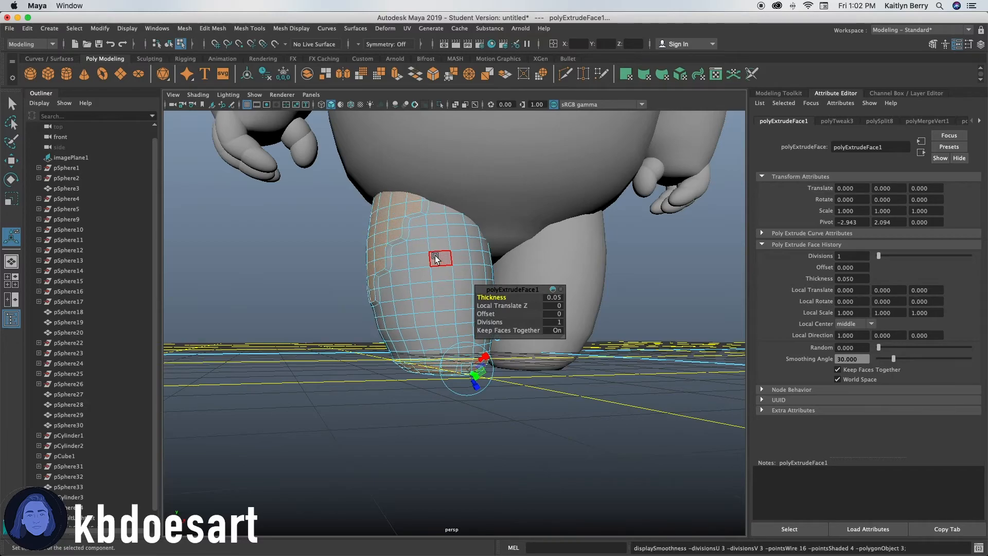
Select the matching lower face loops on the other leg and extrude them with a thickness of 0.05.
{"action": "left_click_drag", "start_coordinate": [547, 399], "coordinate": [534, 425], "text": "alt"}
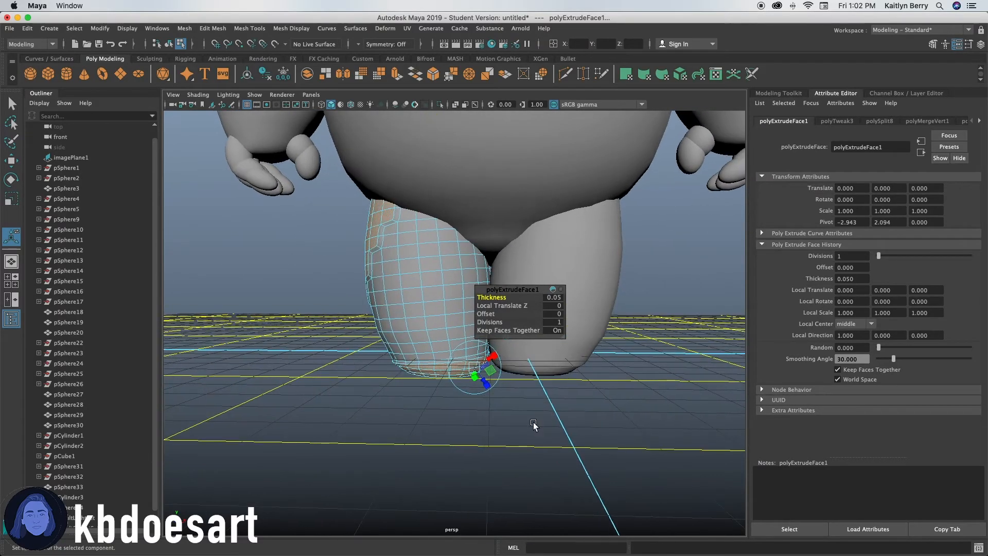
{"action": "key", "text": "1"}
{"action": "middle_click_drag", "start_coordinate": [522, 396], "coordinate": [418, 401], "text": "alt"}
{"action": "right_click_drag", "start_coordinate": [419, 402], "coordinate": [710, 366], "text": "alt"}
{"action": "left_click_drag", "start_coordinate": [453, 387], "coordinate": [487, 399], "text": "alt"}
{"action": "right_click_drag", "start_coordinate": [487, 399], "coordinate": [415, 388], "text": "alt"}
{"action": "left_click_drag", "start_coordinate": [415, 388], "coordinate": [500, 358], "text": "alt"}
{"action": "right_click_drag", "start_coordinate": [399, 397], "coordinate": [582, 355], "text": "alt"}
{"action": "middle_click_drag", "start_coordinate": [344, 405], "coordinate": [420, 375], "text": "alt"}
{"action": "left_click_drag", "start_coordinate": [420, 376], "coordinate": [412, 387], "text": "alt"}
{"action": "left_click", "coordinate": [413, 388]}
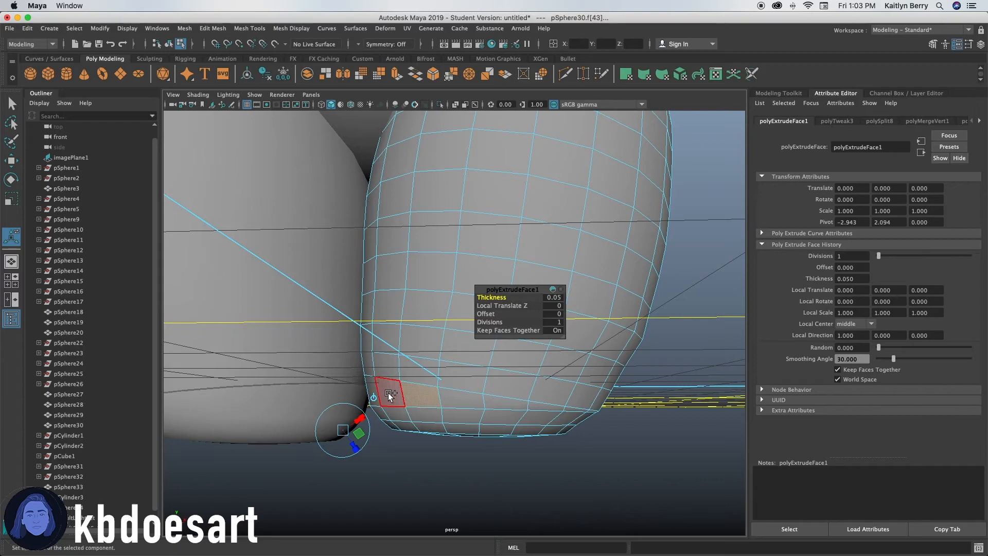
{"action": "double_click", "coordinate": [391, 395], "text": "shift"}
{"action": "left_click", "coordinate": [430, 412], "text": "shift"}
{"action": "double_click", "coordinate": [405, 414], "text": "shift"}
{"action": "double_click", "coordinate": [415, 427], "text": "shift"}
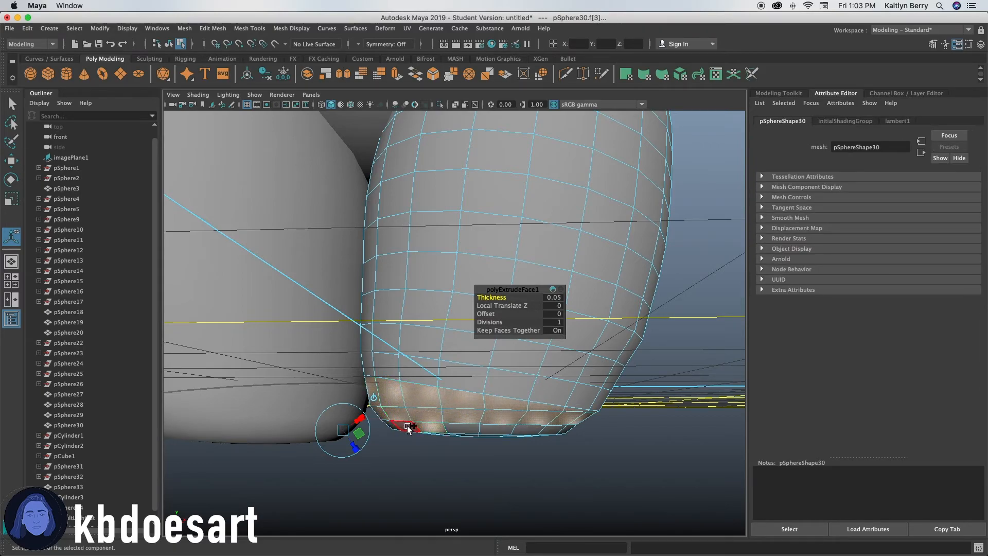
{"action": "left_click_drag", "start_coordinate": [453, 447], "coordinate": [463, 375], "text": "alt"}
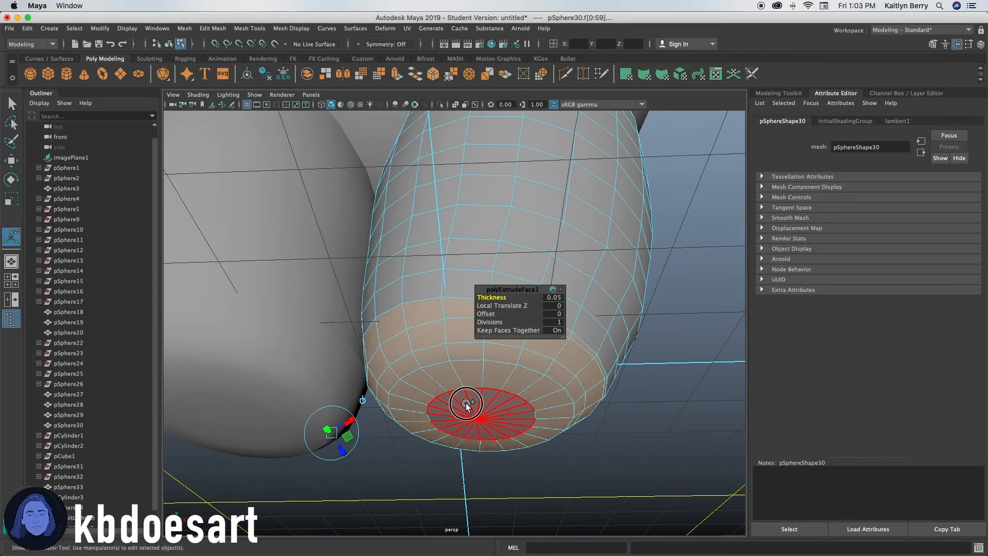
{"action": "left_click_drag", "start_coordinate": [618, 403], "coordinate": [513, 430], "text": "alt"}
{"action": "key", "text": "q"}
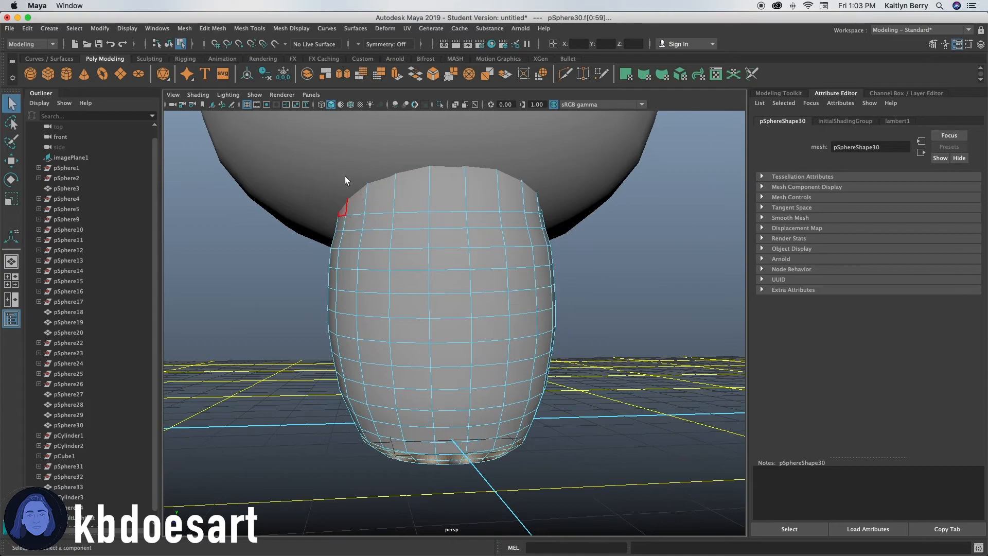
{"action": "left_click_drag", "start_coordinate": [362, 206], "coordinate": [527, 198]}
{"action": "key", "text": "super+z"}
{"action": "left_click_drag", "start_coordinate": [360, 203], "coordinate": [527, 196], "text": "shift"}
{"action": "mouse_move", "coordinate": [357, 207]}
{"action": "left_mouse_down", "text": "shift"}
{"action": "mouse_move", "coordinate": [527, 201]}
{"action": "mouse_move", "coordinate": [511, 205]}
{"action": "mouse_move", "coordinate": [516, 219]}
{"action": "mouse_move", "coordinate": [481, 219]}
{"action": "left_mouse_up", "text": "shift"}
{"action": "left_click_drag", "start_coordinate": [360, 234], "coordinate": [515, 230], "text": "shift"}
{"action": "left_click_drag", "start_coordinate": [396, 257], "coordinate": [514, 260], "text": "shift"}
{"action": "mouse_move", "coordinate": [379, 264]}
{"action": "left_mouse_down", "text": "shift"}
{"action": "mouse_move", "coordinate": [488, 279]}
{"action": "mouse_move", "coordinate": [559, 310]}
{"action": "mouse_move", "coordinate": [494, 319]}
{"action": "left_mouse_up", "text": "shift"}
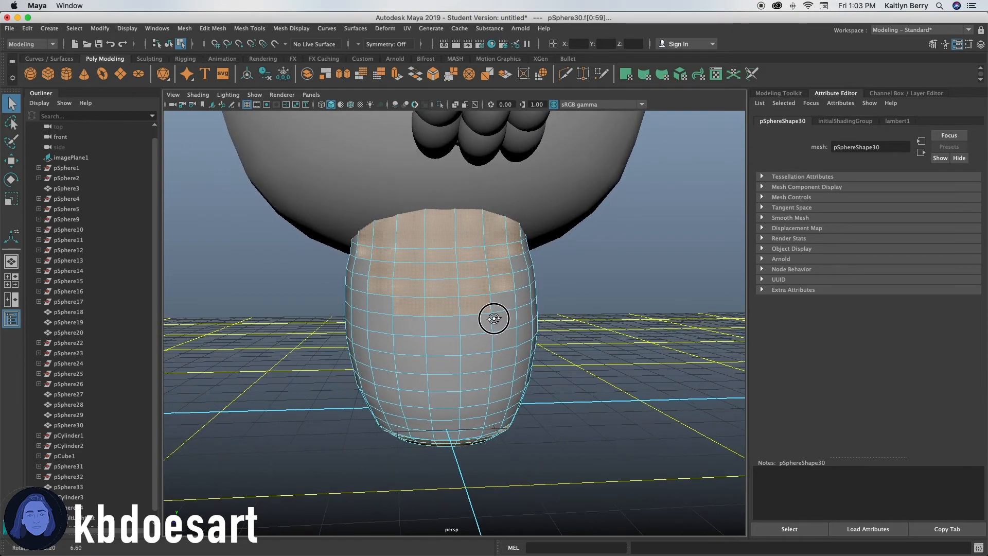
{"action": "left_click_drag", "start_coordinate": [415, 325], "coordinate": [422, 379], "text": "alt"}
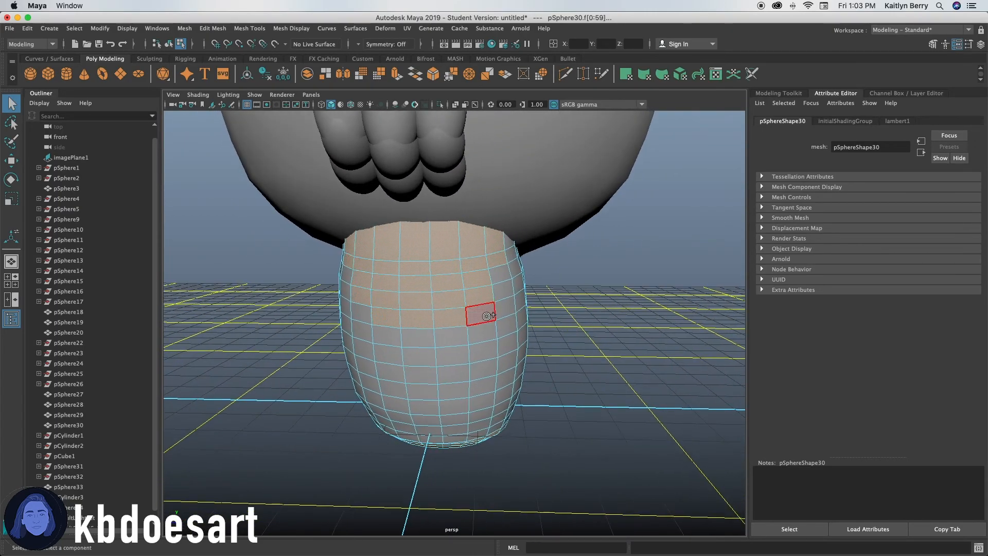
{"action": "left_click_drag", "start_coordinate": [488, 329], "coordinate": [472, 326], "text": "alt"}
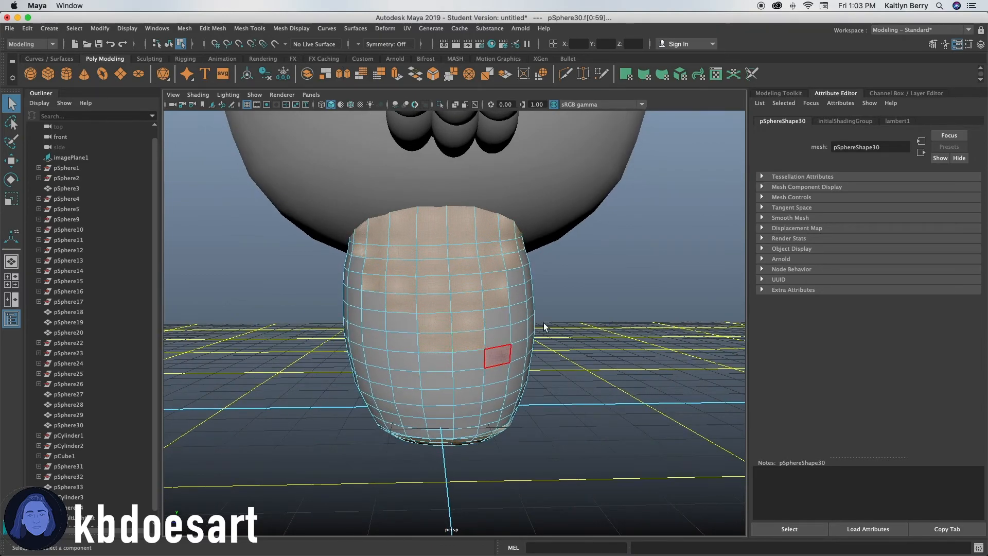
{"action": "left_click_drag", "start_coordinate": [578, 324], "coordinate": [544, 340], "text": "alt"}
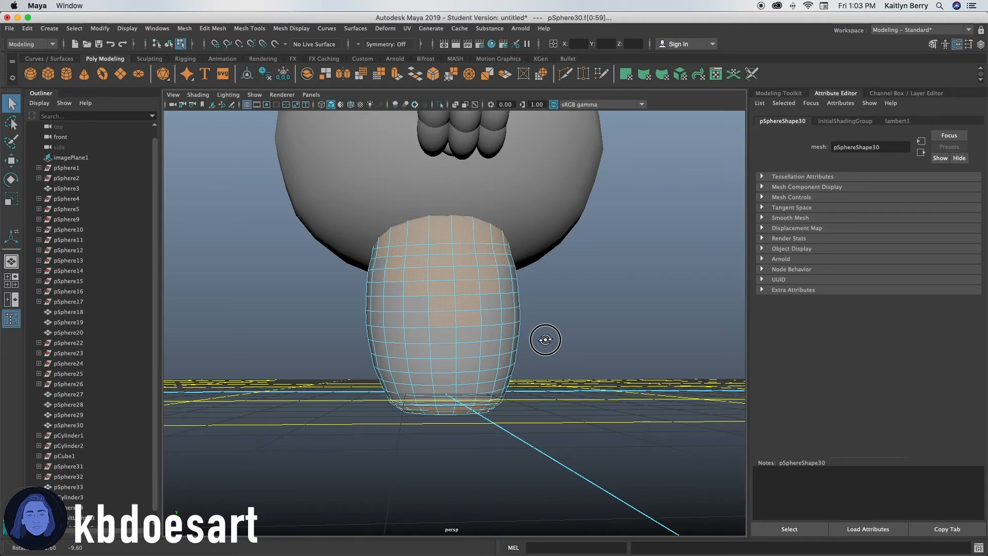
{"action": "left_click_drag", "start_coordinate": [535, 335], "coordinate": [534, 346], "text": "alt"}
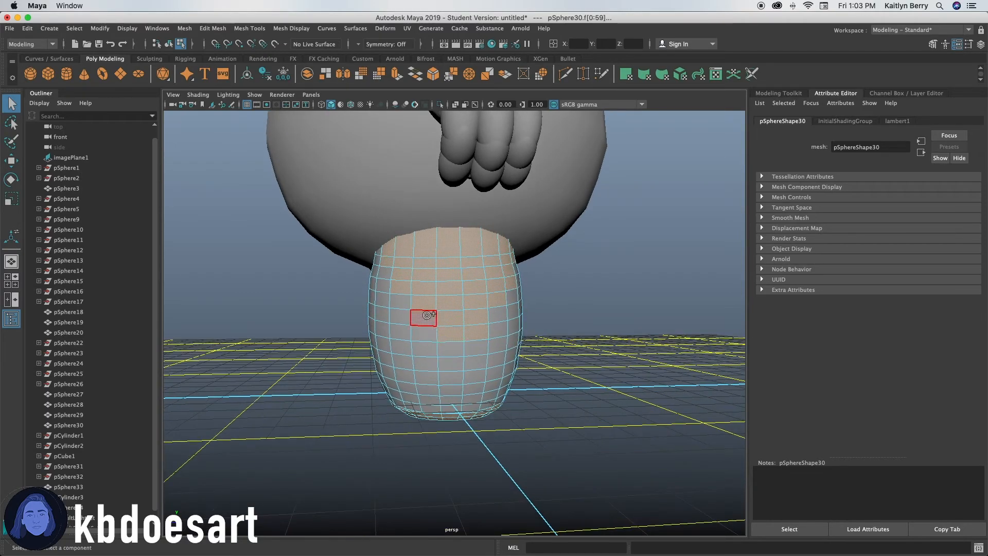
{"action": "mouse_move", "coordinate": [502, 391]}
{"action": "left_mouse_down", "text": "alt"}
{"action": "mouse_move", "coordinate": [531, 395]}
{"action": "mouse_move", "coordinate": [509, 399]}
{"action": "left_mouse_up", "text": "alt"}
{"action": "left_click", "coordinate": [502, 392]}
{"action": "key", "text": "ctrl+e"}
{"action": "left_click", "coordinate": [492, 297]}
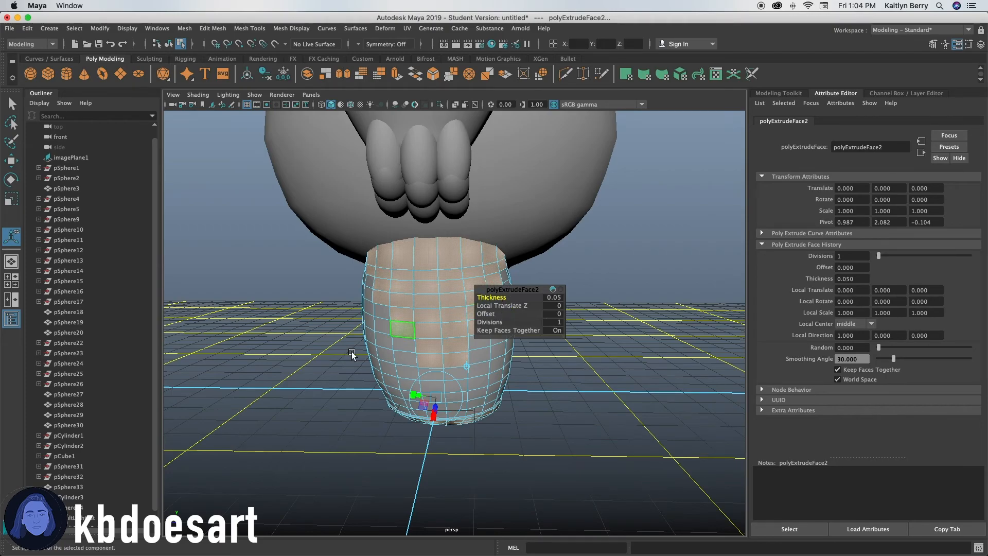
Clear the selection and orbit around the model to inspect the leg extrusions.
{"action": "left_click", "coordinate": [298, 391]}
{"action": "left_click_drag", "start_coordinate": [298, 391], "coordinate": [468, 393], "text": "alt"}
{"action": "key", "text": "3"}
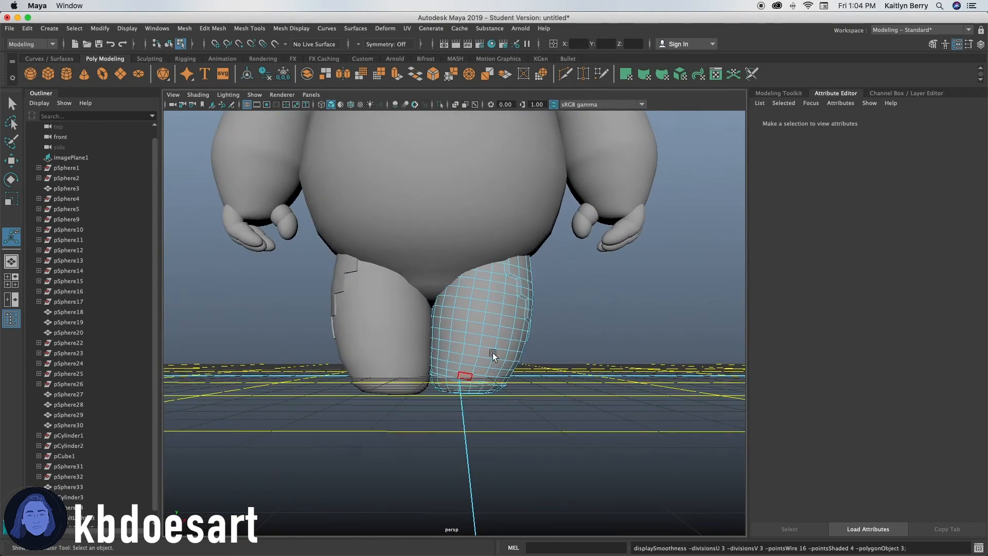
{"action": "left_click_drag", "start_coordinate": [574, 348], "coordinate": [541, 361], "text": "alt"}
{"action": "right_click_drag", "start_coordinate": [564, 262], "coordinate": [621, 253]}
{"action": "left_click", "coordinate": [620, 329]}
{"action": "left_click_drag", "start_coordinate": [619, 367], "coordinate": [555, 358], "text": "alt"}
{"action": "right_click_drag", "start_coordinate": [555, 358], "coordinate": [468, 418], "text": "alt"}
{"action": "left_click_drag", "start_coordinate": [457, 419], "coordinate": [528, 394], "text": "alt"}
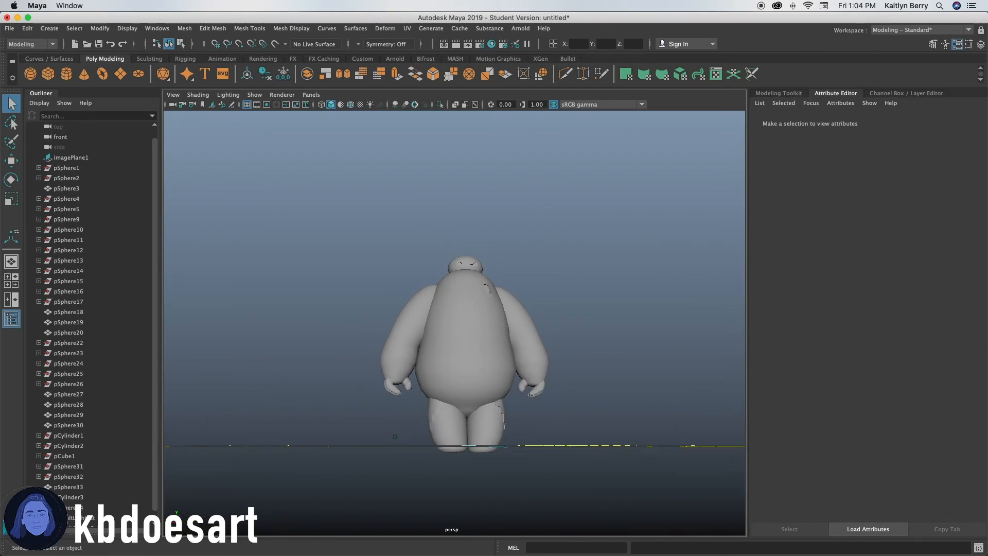
Select all of Baymax's meshes and apply Mesh Smooth to them, then deselect.
{"action": "left_click_drag", "start_coordinate": [425, 319], "coordinate": [442, 360], "text": "alt"}
{"action": "left_click_drag", "start_coordinate": [260, 205], "coordinate": [597, 464]}
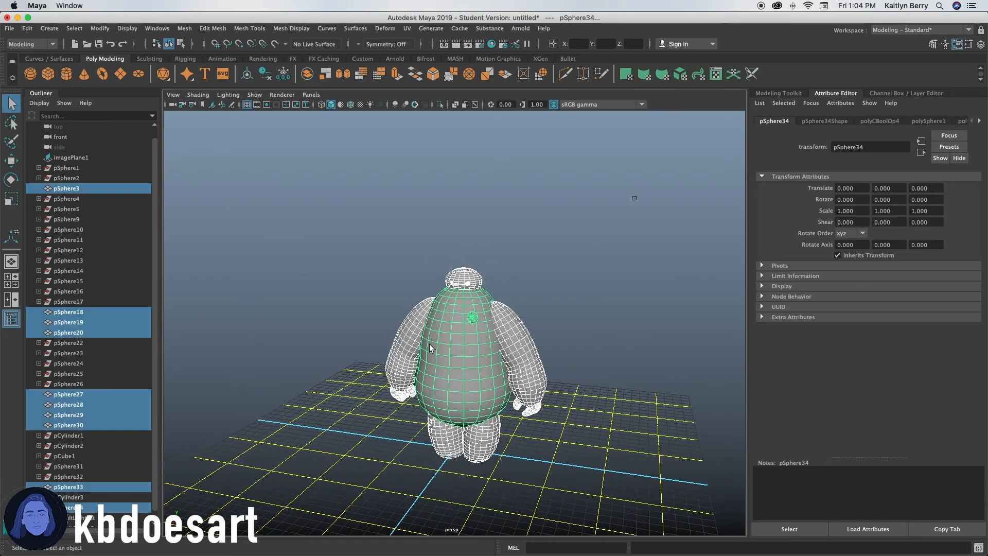
{"action": "key", "text": "3"}
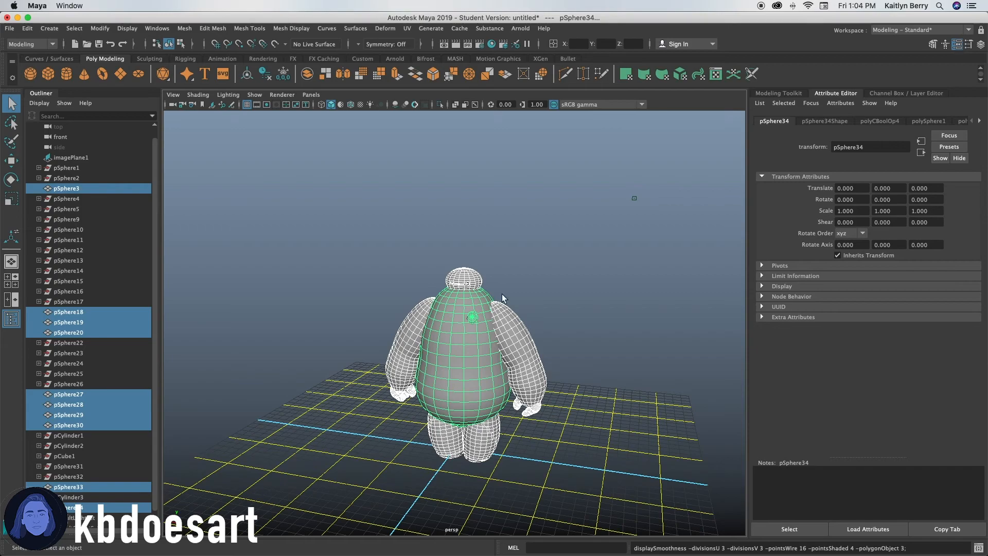
{"action": "left_click", "coordinate": [182, 28]}
{"action": "left_click", "coordinate": [210, 124]}
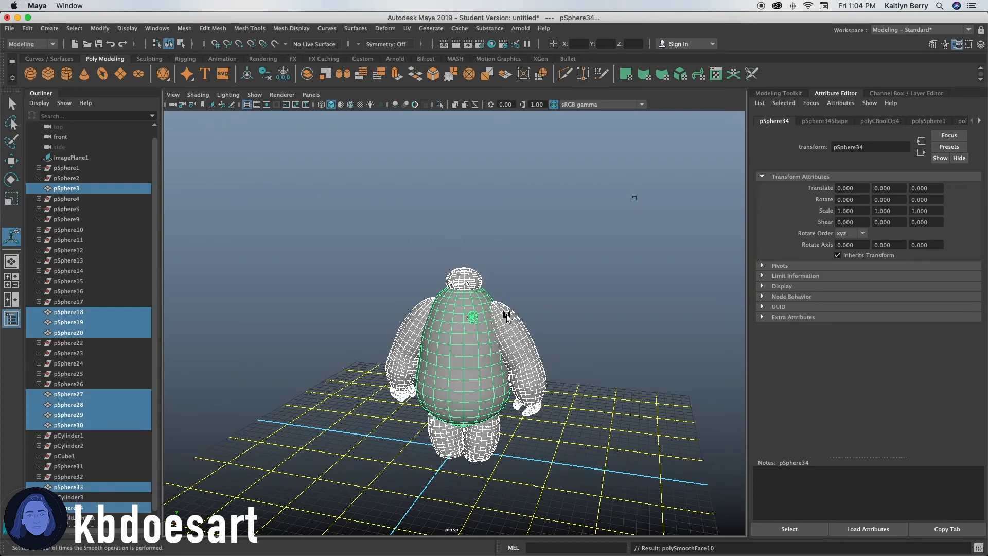
{"action": "left_click", "coordinate": [538, 253]}
{"action": "left_click_drag", "start_coordinate": [468, 393], "coordinate": [483, 379], "text": "alt"}
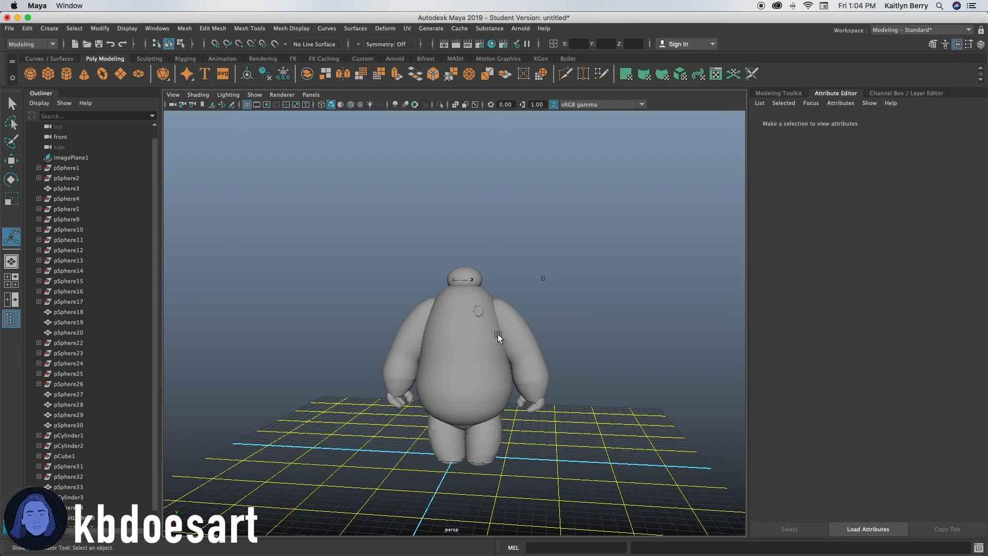
{"action": "left_click_drag", "start_coordinate": [498, 335], "coordinate": [492, 334], "text": "alt"}
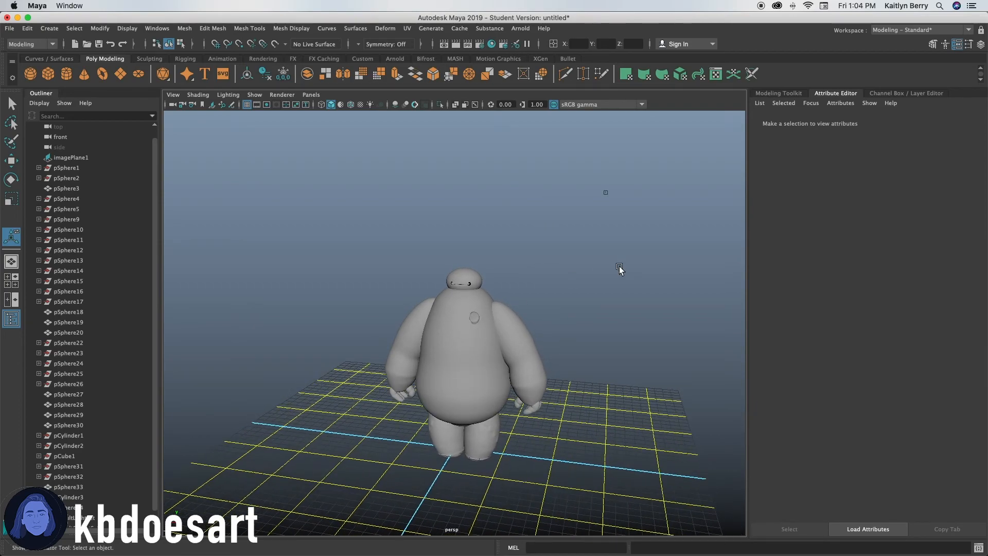